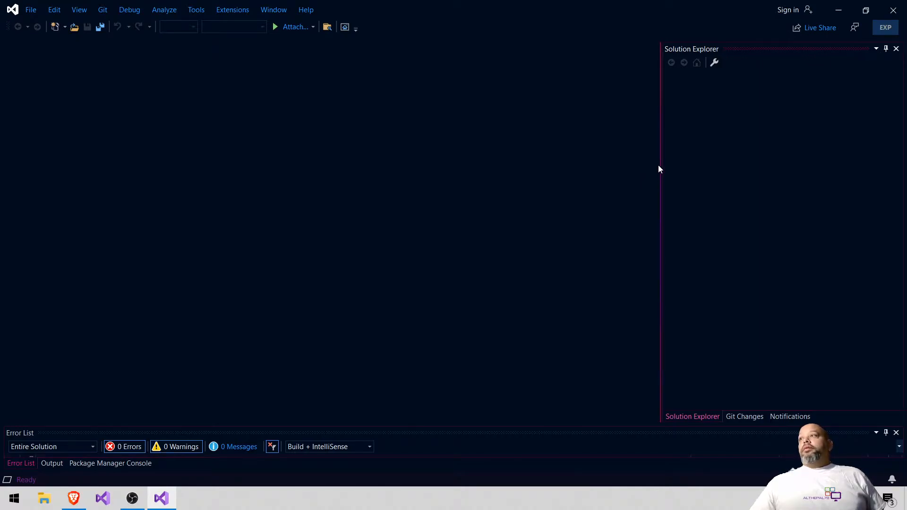
- Enlarge the Error List pane upwards to show its description list
left_click_drag(645, 429, 653, 330)
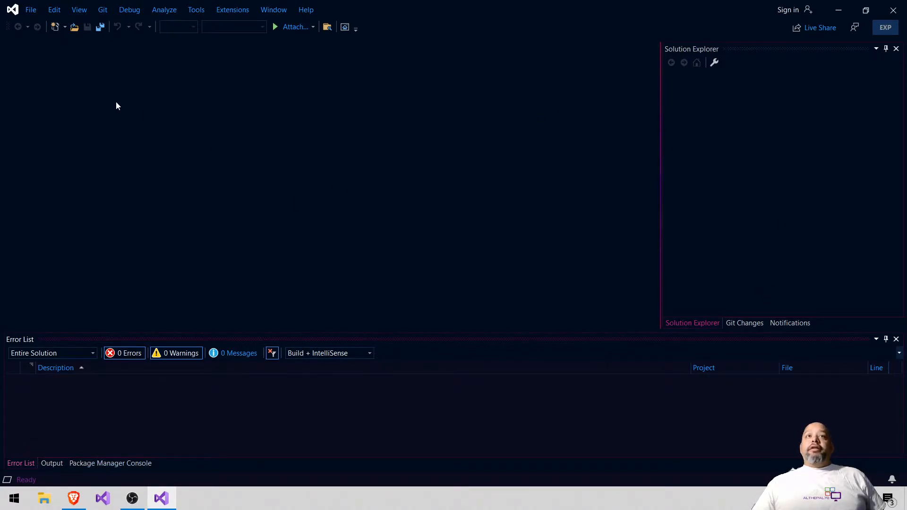
- Search the new project templates for "vstheme" and close the project creation without creating anything
left_click(30, 9)
mouse_move(53, 23)
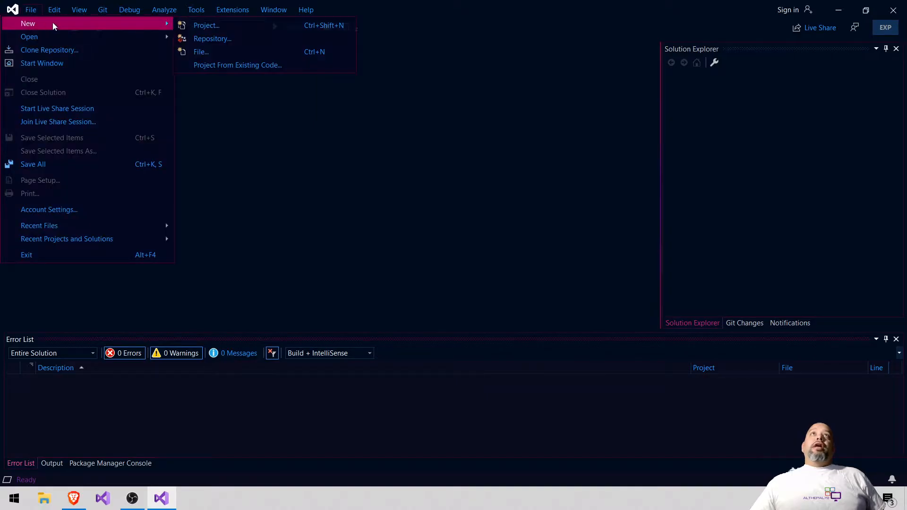
left_click(207, 26)
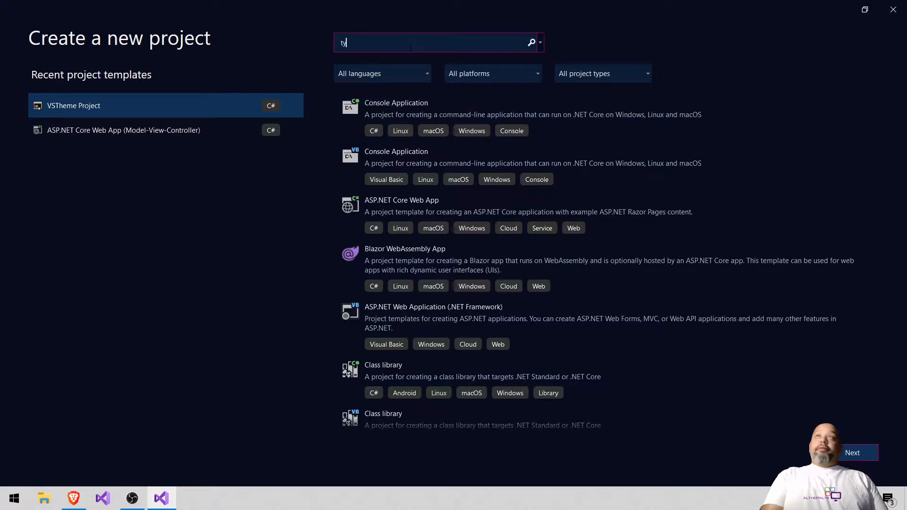
key("BackSpace")
key("BackSpace")
key("BackSpace")
key("BackSpace")
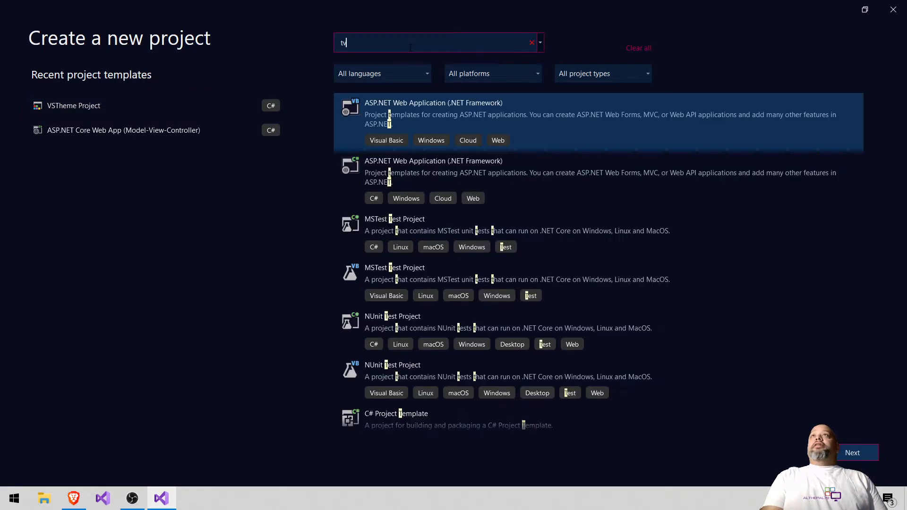
type("vstheme")
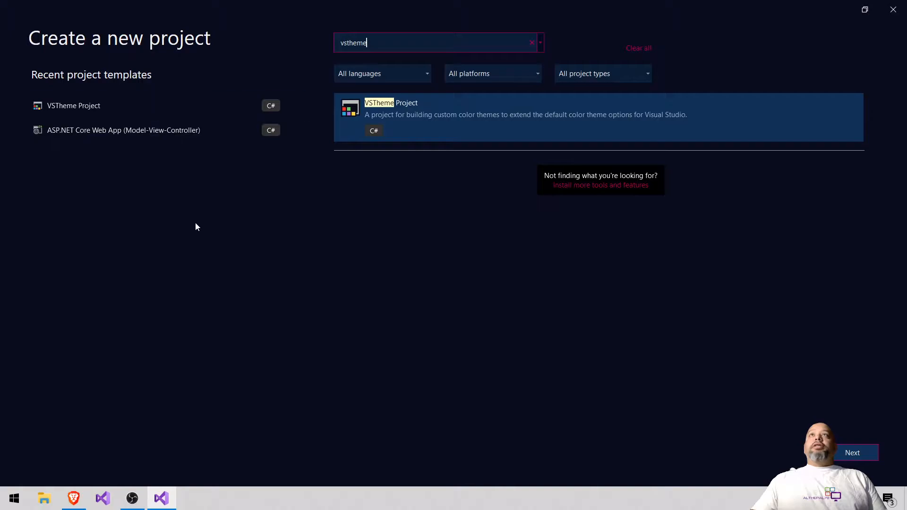
left_click(893, 10)
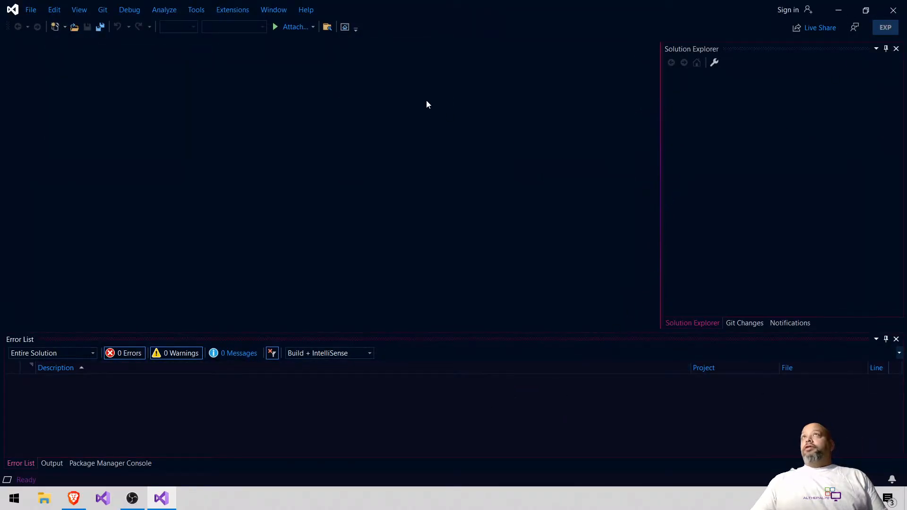
- Search the online extensions for "vstheme"
left_click(226, 9)
left_click(218, 24)
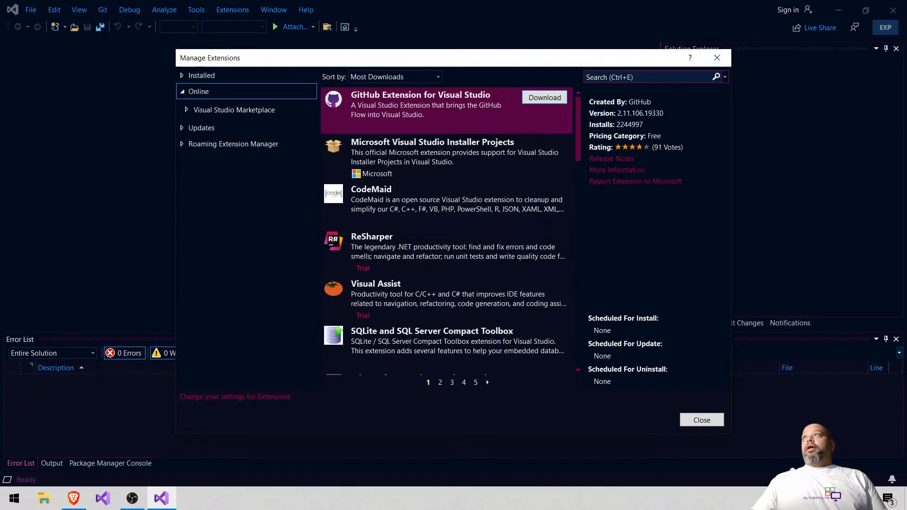
type("vstheme")
key("Return")
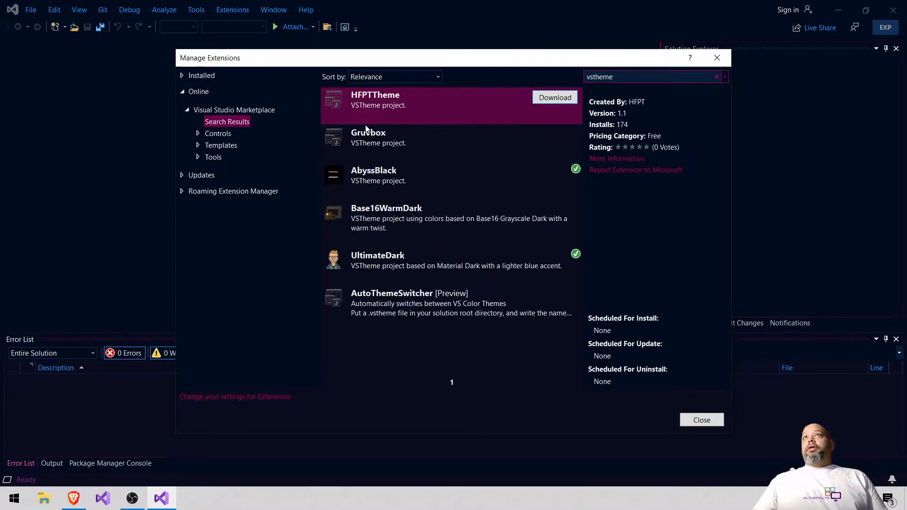
- Look through the most downloaded online extensions for a theme project extension
left_click(204, 93)
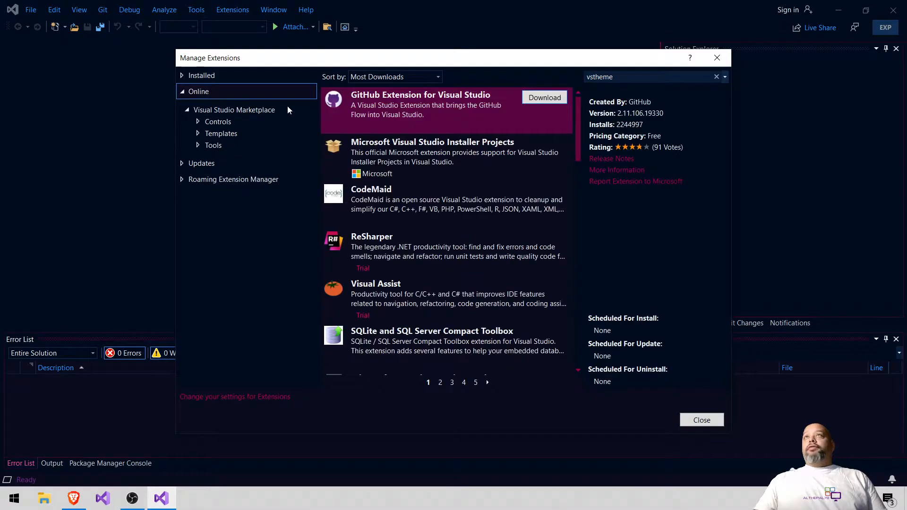
left_click(645, 79)
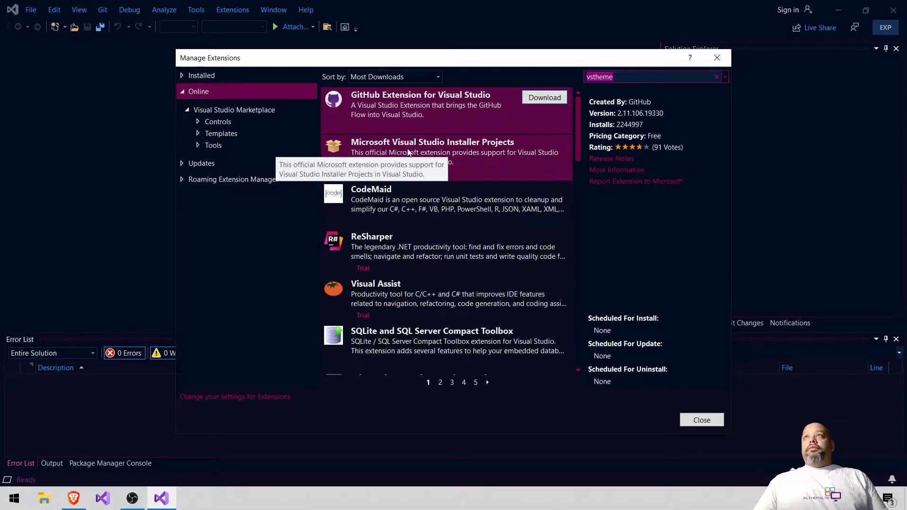
scroll(534, 154, "down", 3)
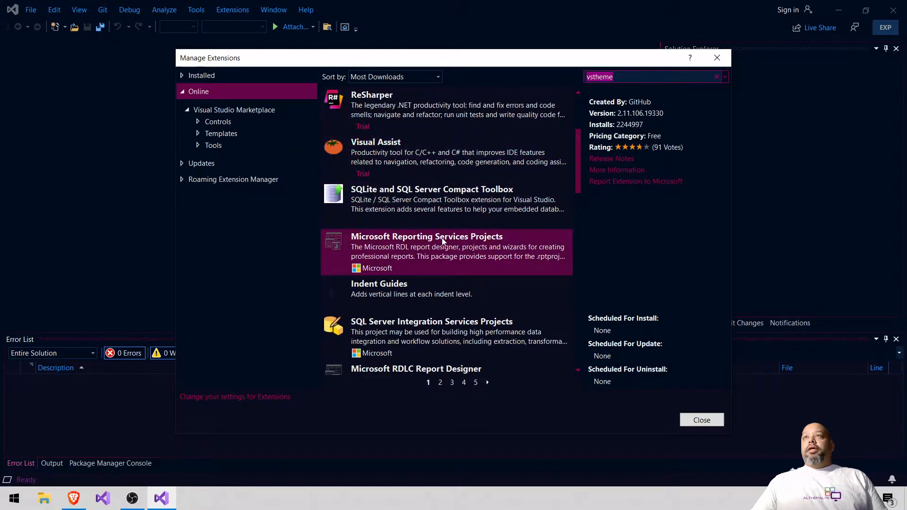
scroll(464, 234, "down", 7)
scroll(517, 211, "down", 6)
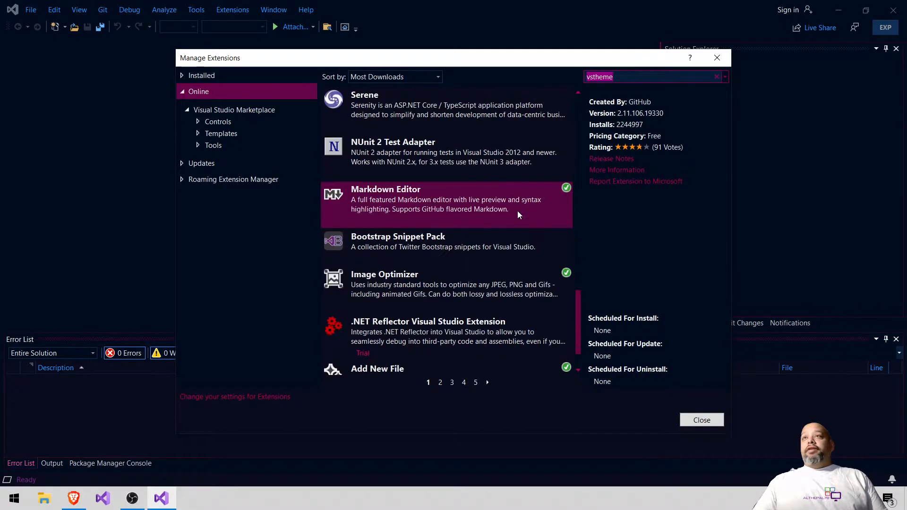
scroll(517, 211, "down", 1)
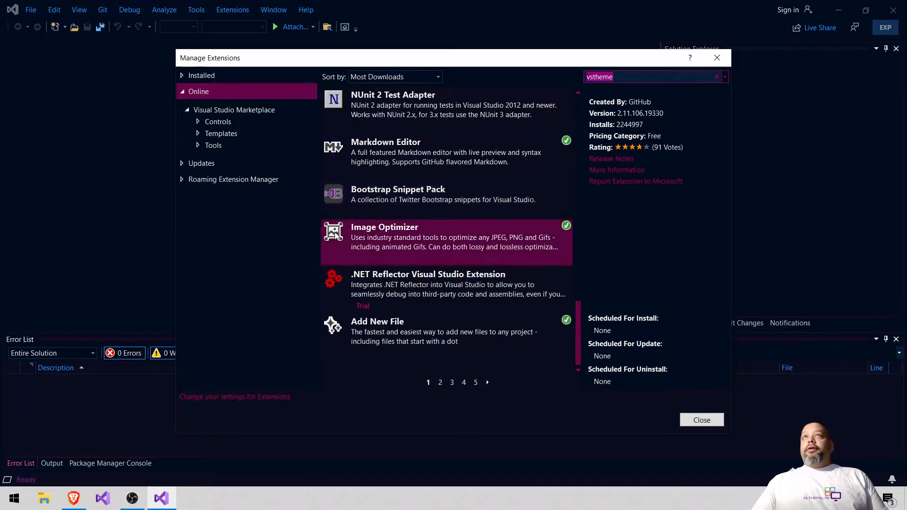
- Look through the installed extensions for the theme designer extension
left_click(208, 77)
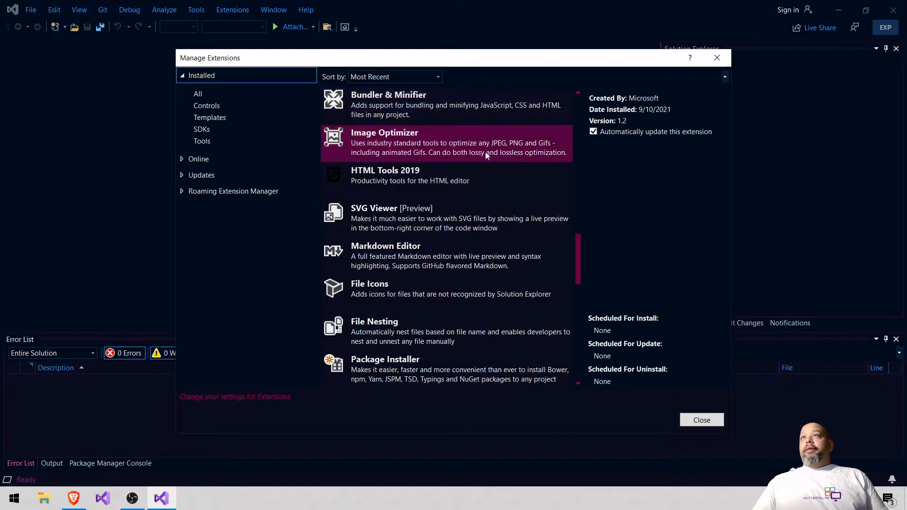
scroll(472, 134, "down", 2)
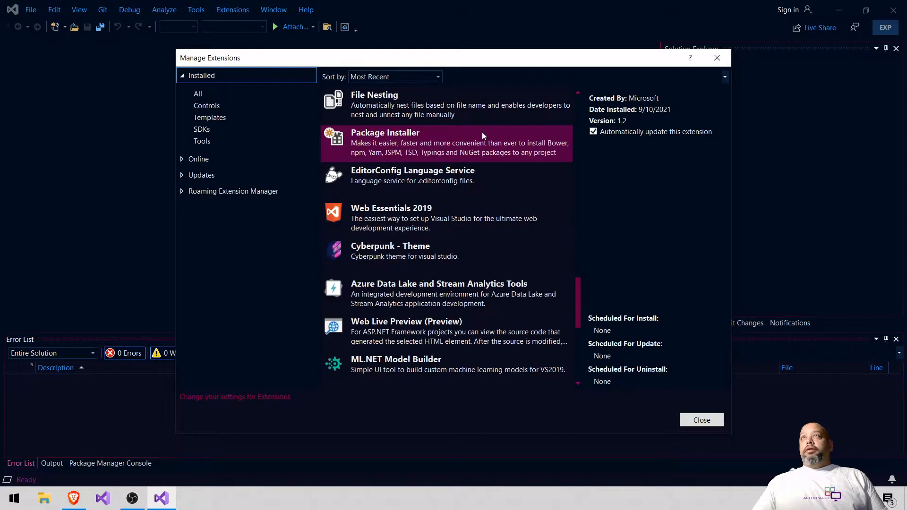
scroll(507, 132, "down", 2)
scroll(503, 154, "up", 7)
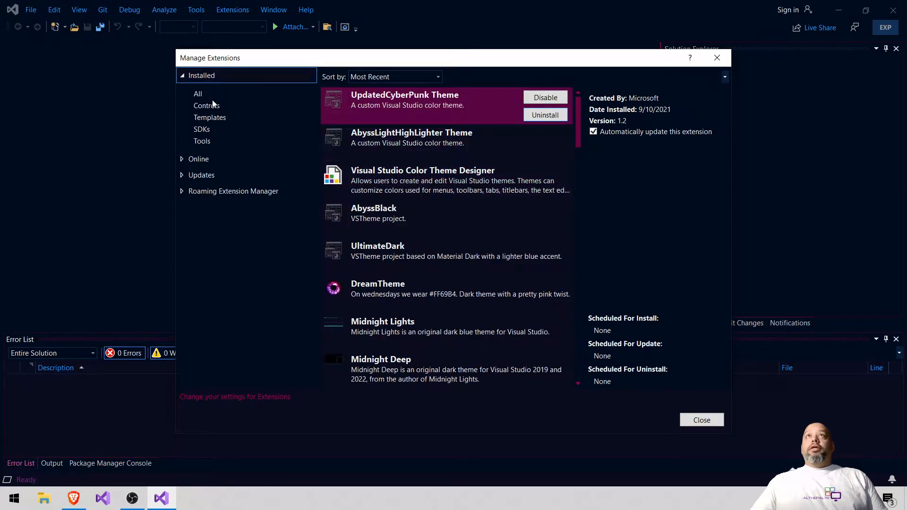
- Search the online extensions for "visual studio color theme" to find Visual Studio Color Theme Designer, and close the extension manager
left_click(201, 160)
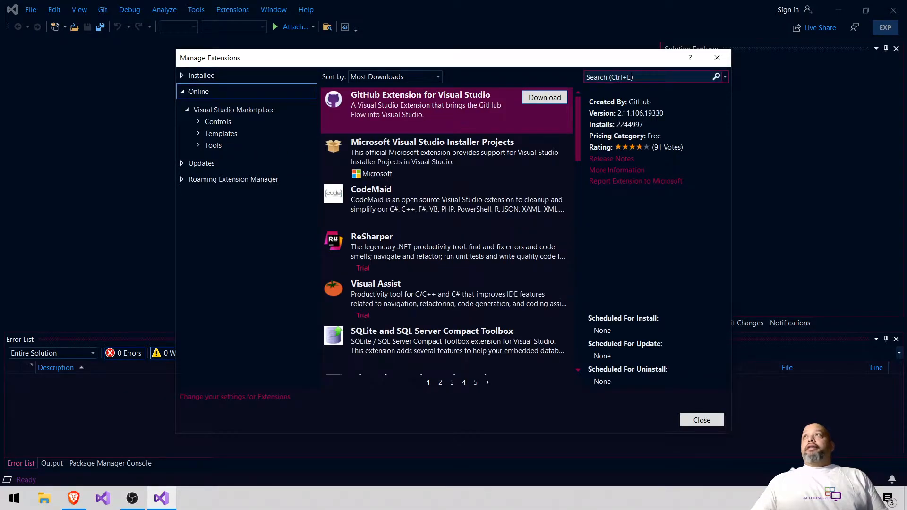
left_click(631, 77)
type("visua")
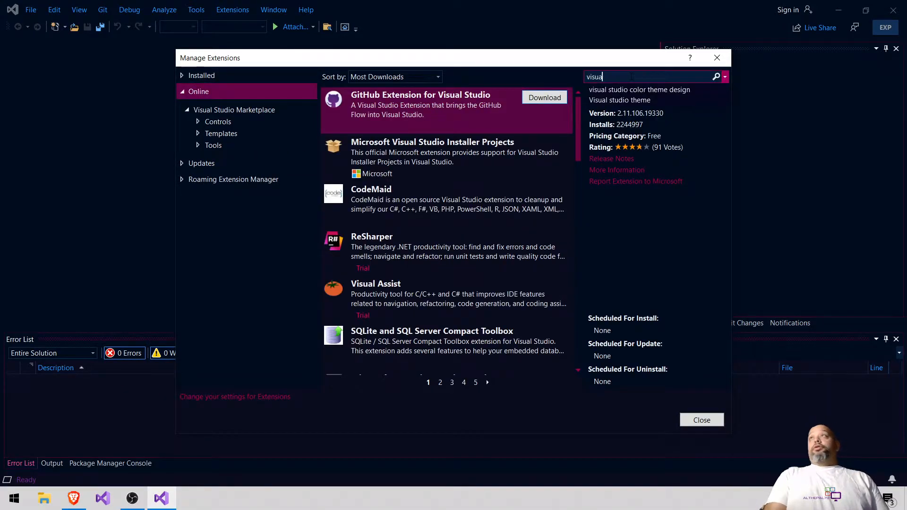
type("l studio color theme")
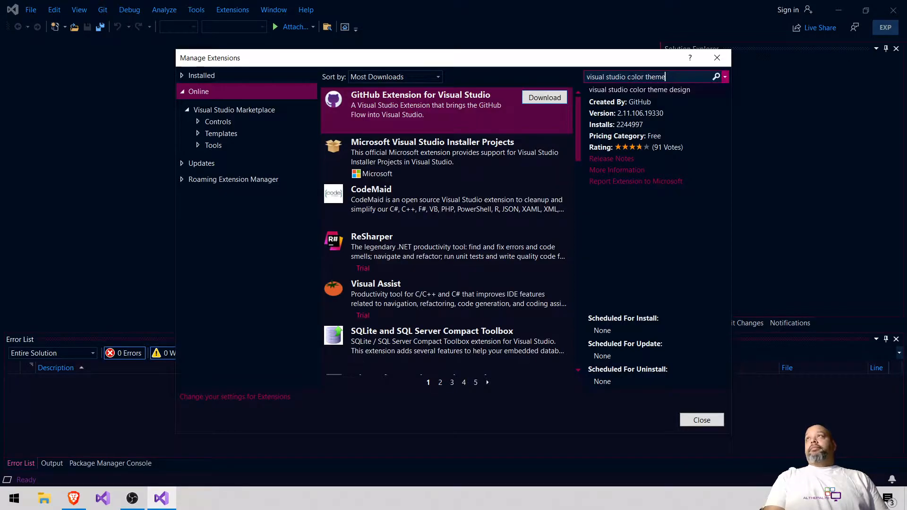
key("Return")
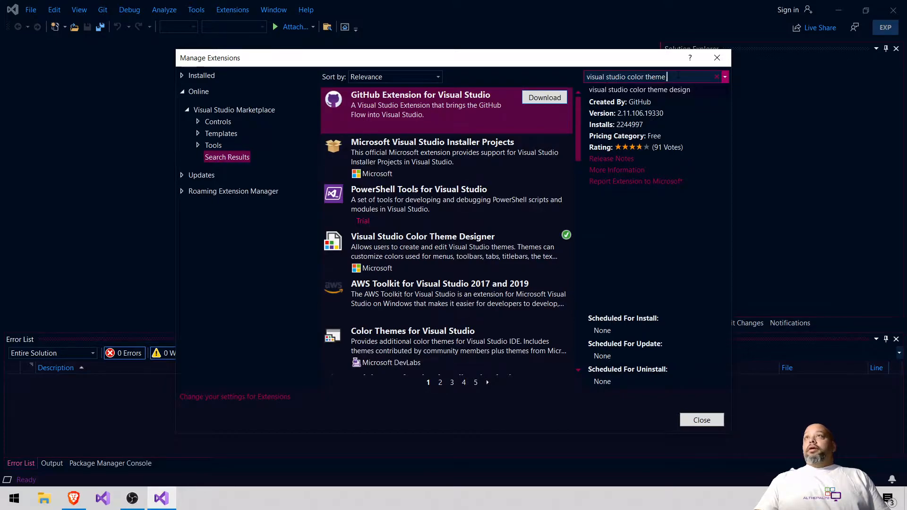
left_click(434, 142)
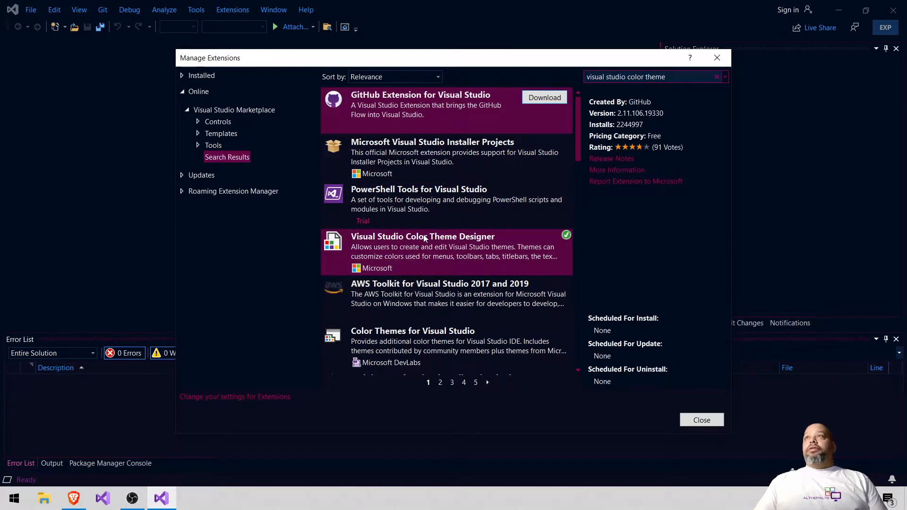
left_click(702, 421)
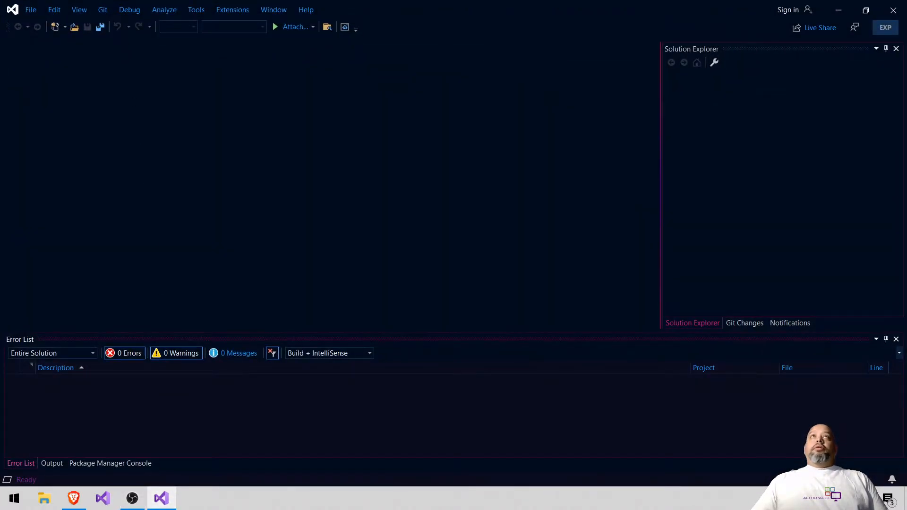
- Start a new project, search the templates for "theme" and choose the VSTheme Project template
left_click(29, 12)
left_click(30, 14)
left_click(29, 12)
mouse_move(31, 25)
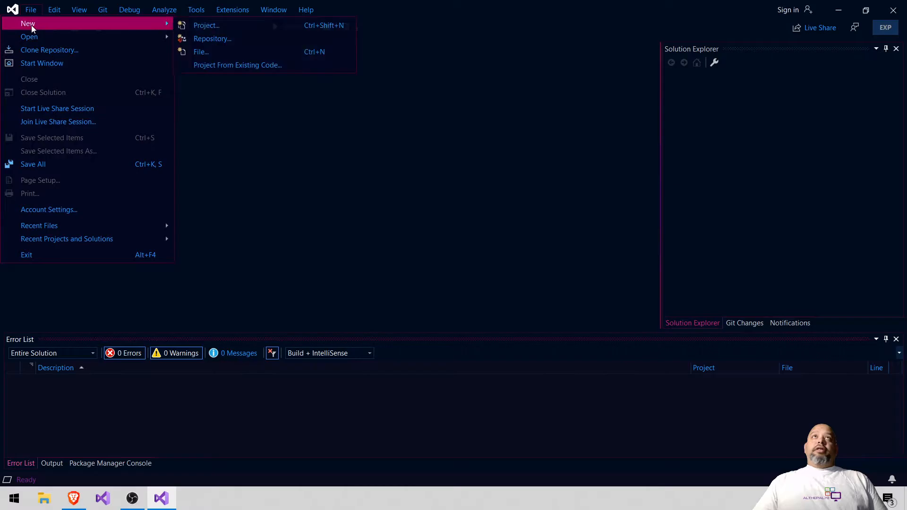
left_click(191, 27)
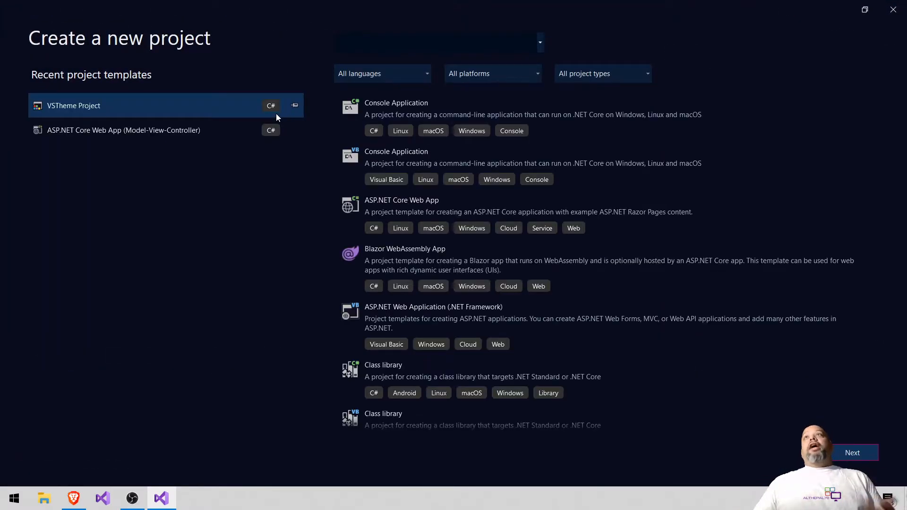
left_click(424, 48)
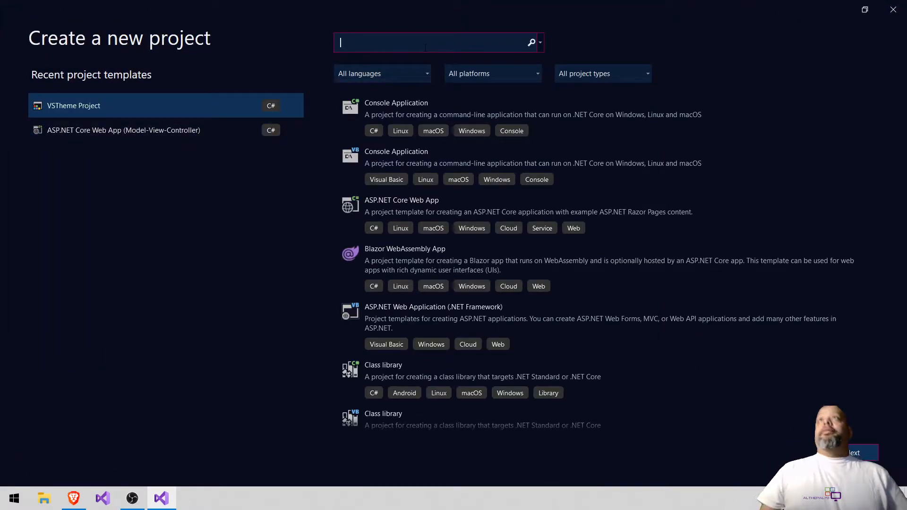
type("theme")
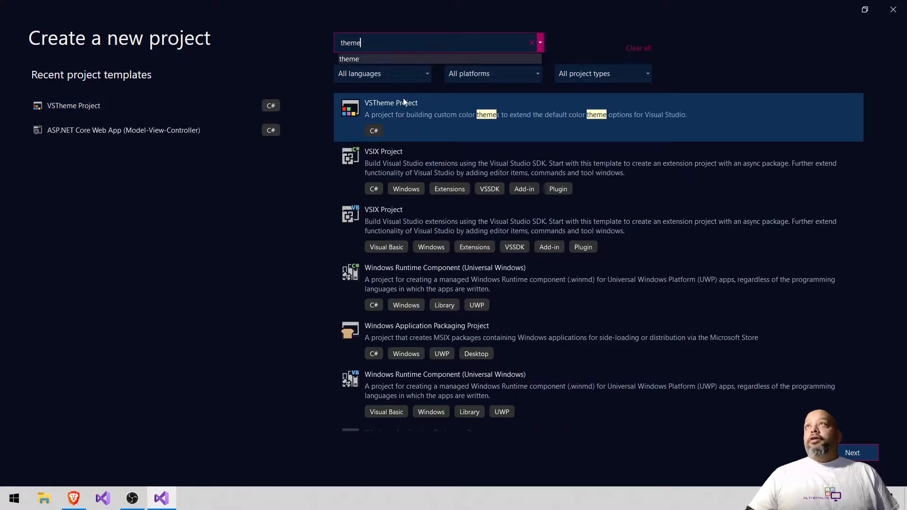
double_click(88, 105)
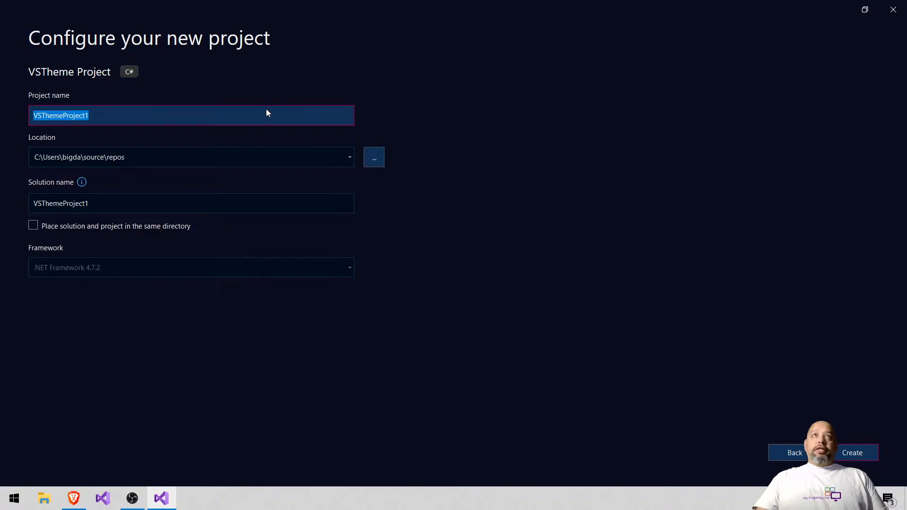
- Name the new project AlbertsCyberpunk
type("C")
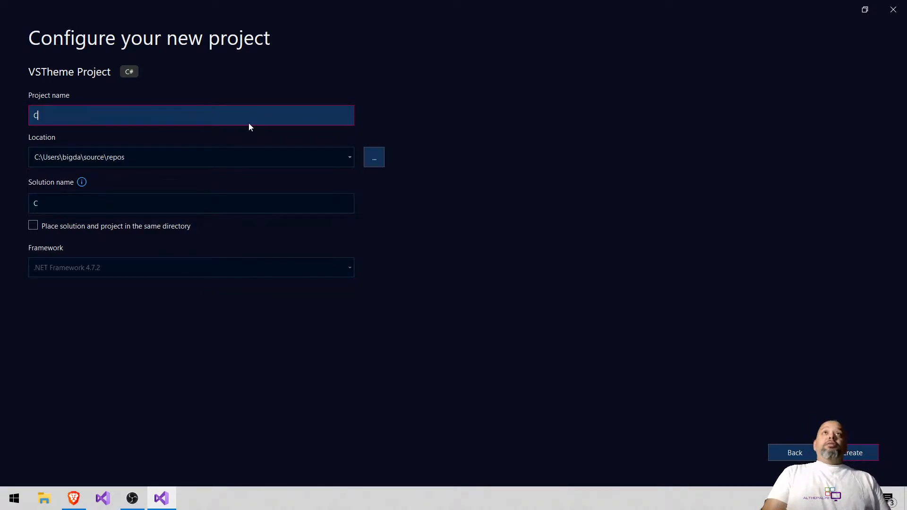
type("R")
key("BackSpace")
key("BackSpace")
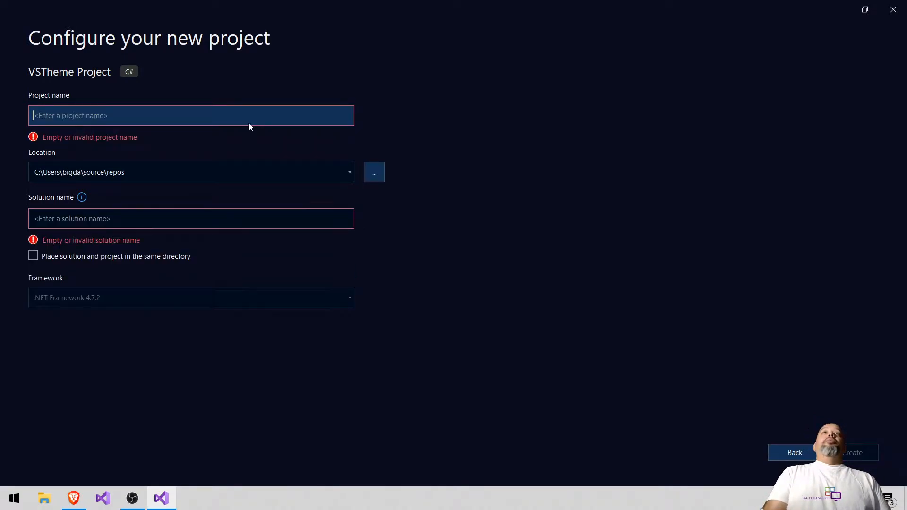
type("AlbertsCyberpunk")
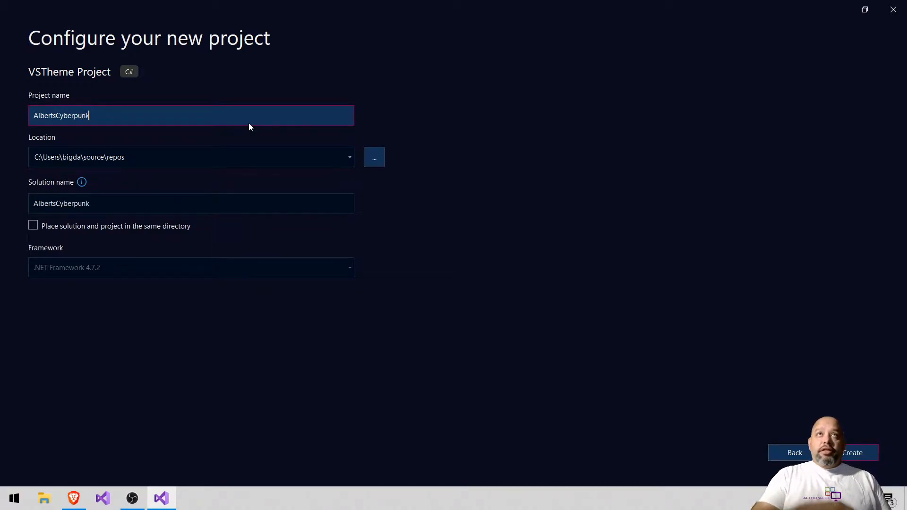
- Create a folder named VSTHEMES on Local Disk (D:) and set it as the project location
left_click(374, 158)
scroll(52, 196, "down", 1)
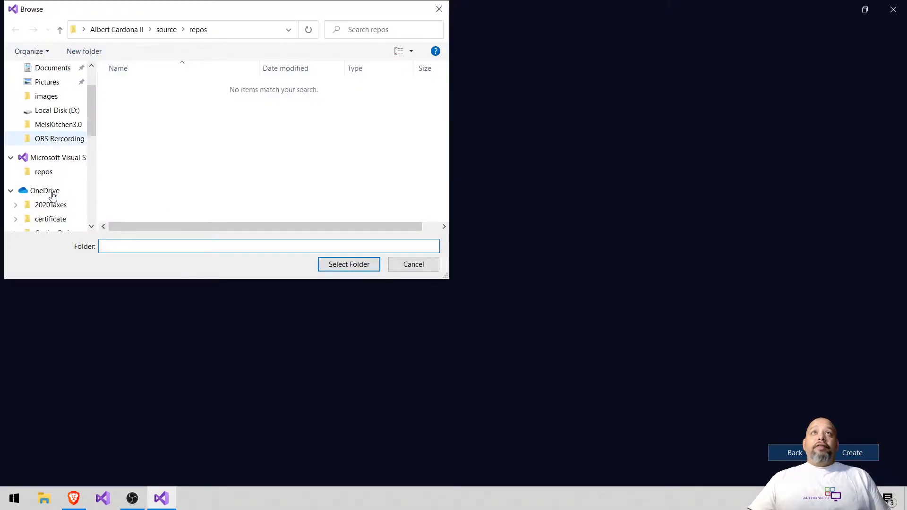
scroll(52, 196, "down", 7)
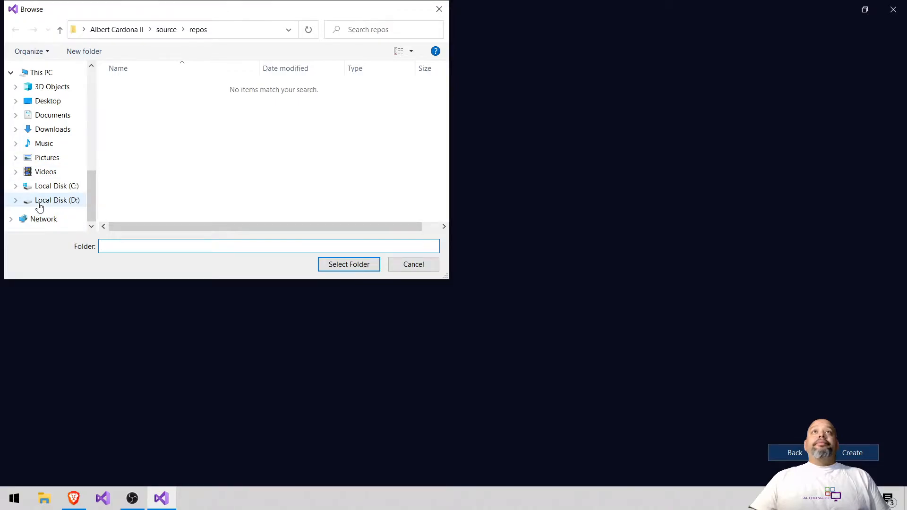
left_click(40, 206)
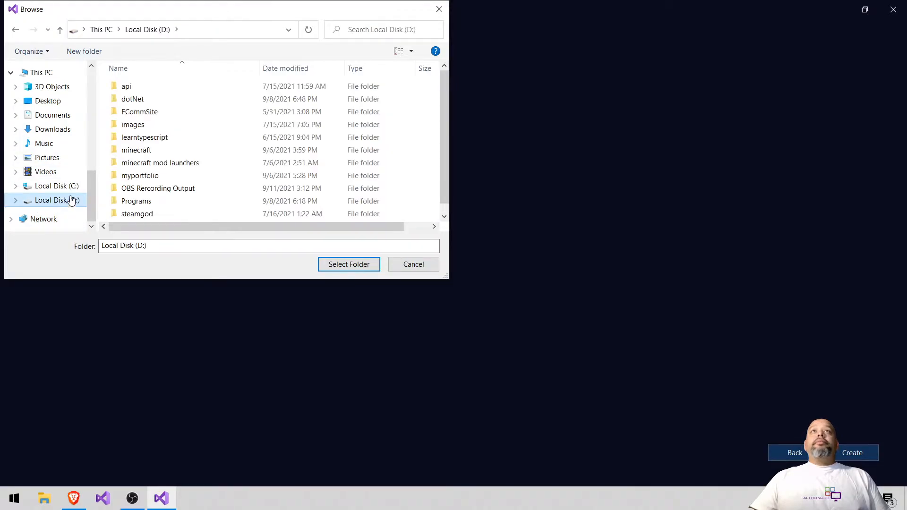
left_click(79, 52)
type("VSTHEMES")
key("Return")
key("Return")
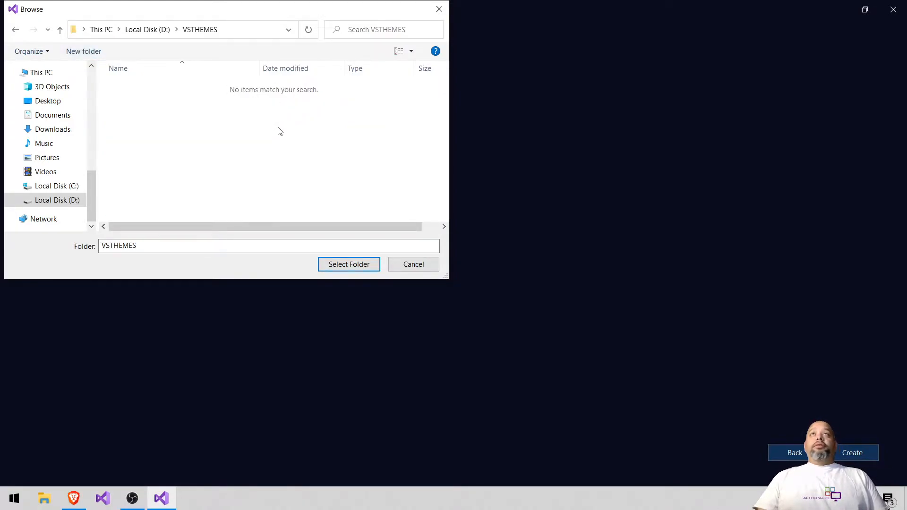
left_click(331, 266)
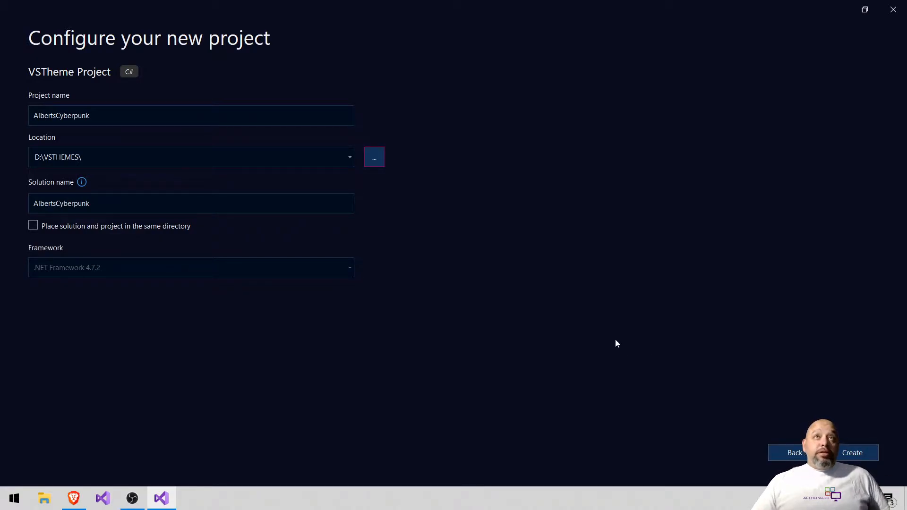
- Create the AlbertsCyberpunk project, collapse its References node and open CustomTheme.vstheme in the theme designer
left_click(857, 452)
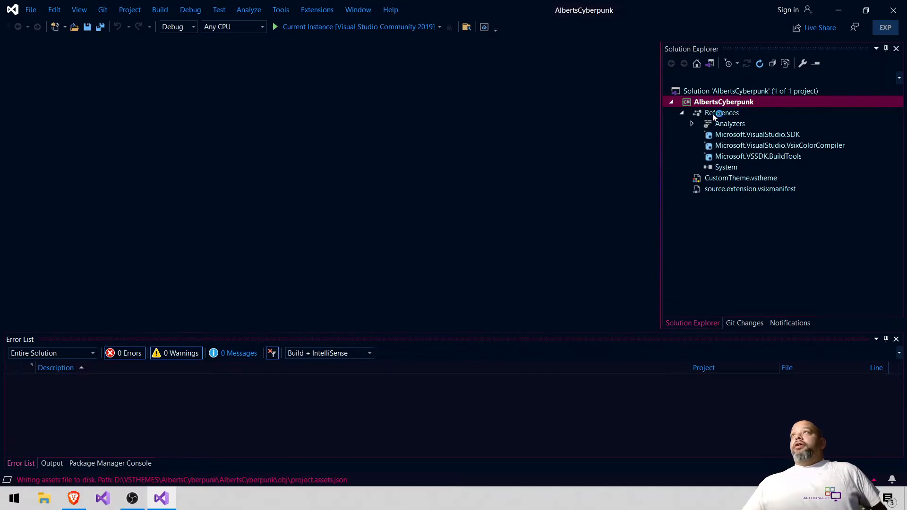
left_click(682, 114)
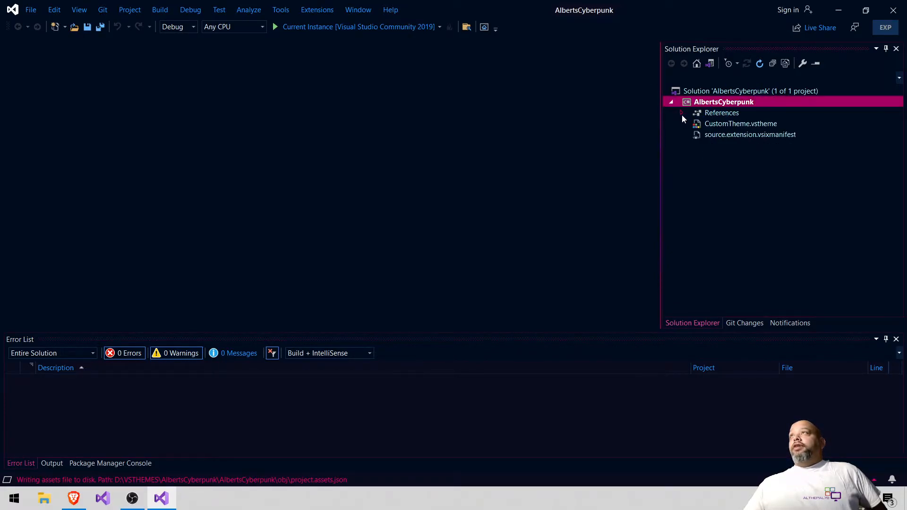
left_click(734, 127)
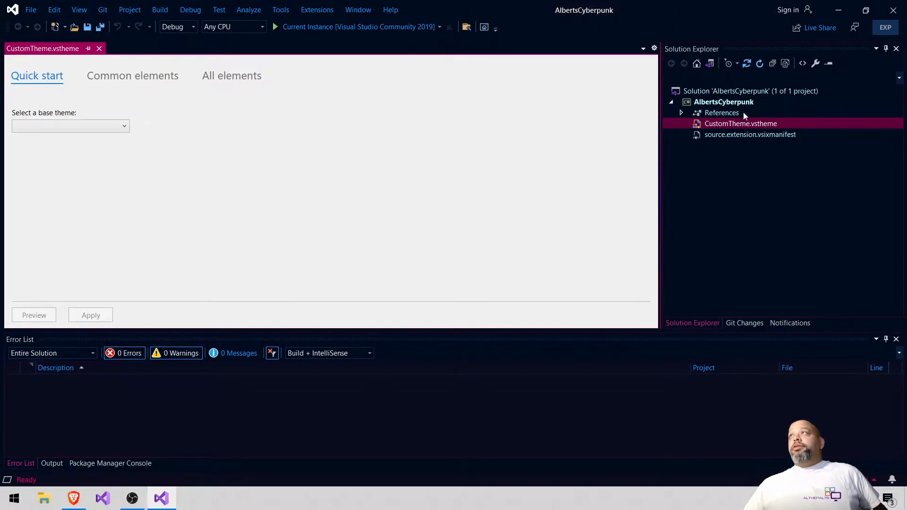
left_click(358, 9)
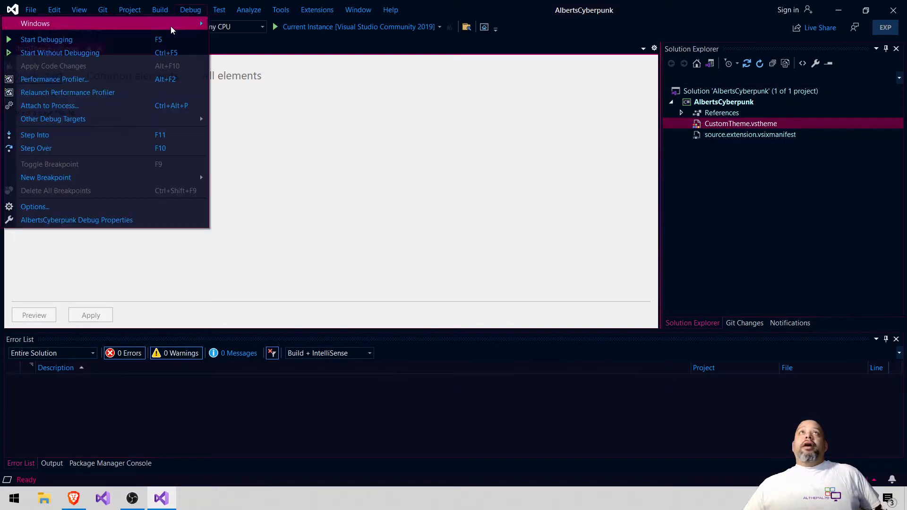
mouse_move(246, 13)
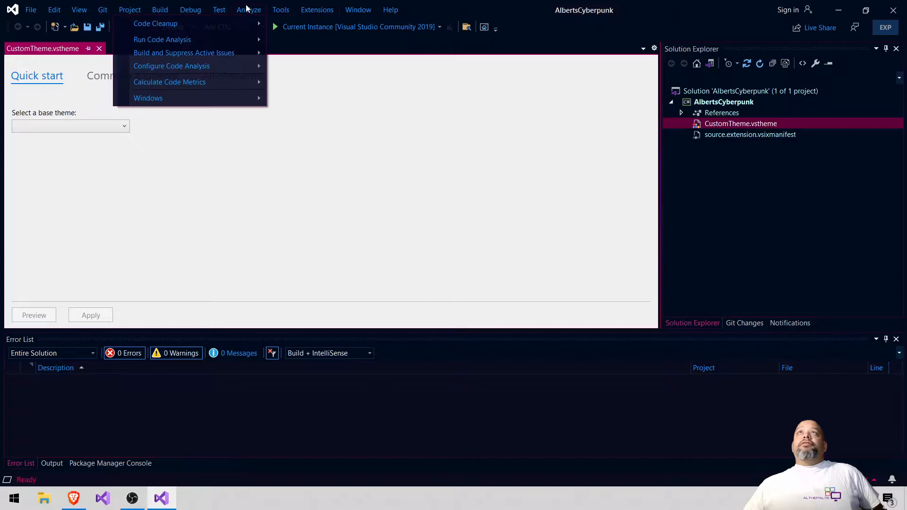
mouse_move(168, 10)
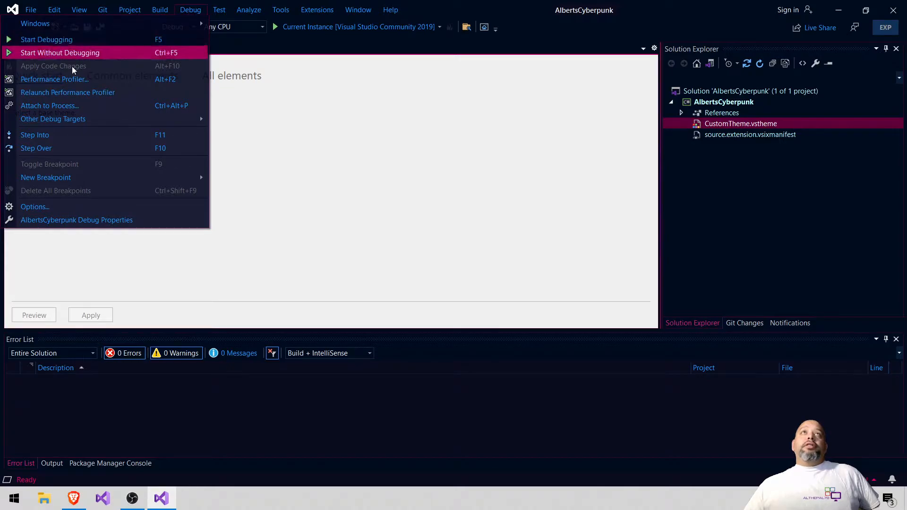
left_click(435, 114)
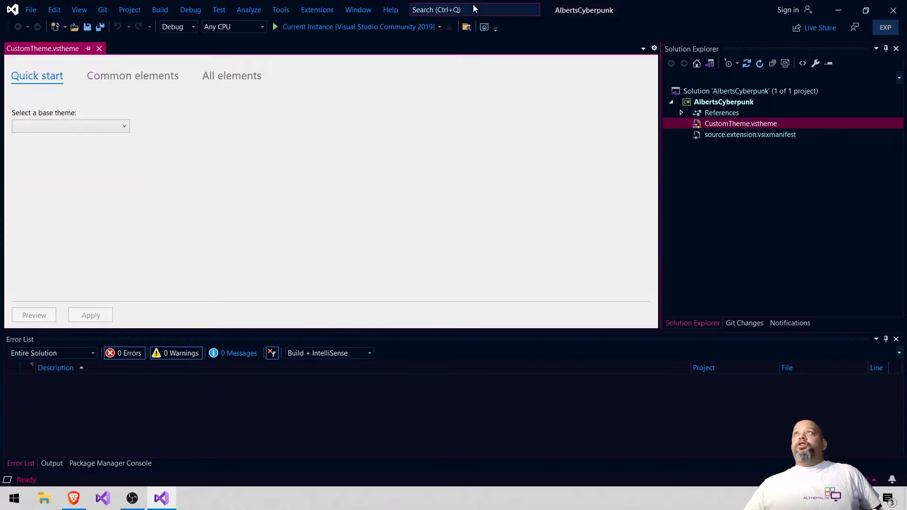
- Choose Cyberpunk as the base theme and enlarge the theme designer area by shrinking the Error List
left_click(118, 127)
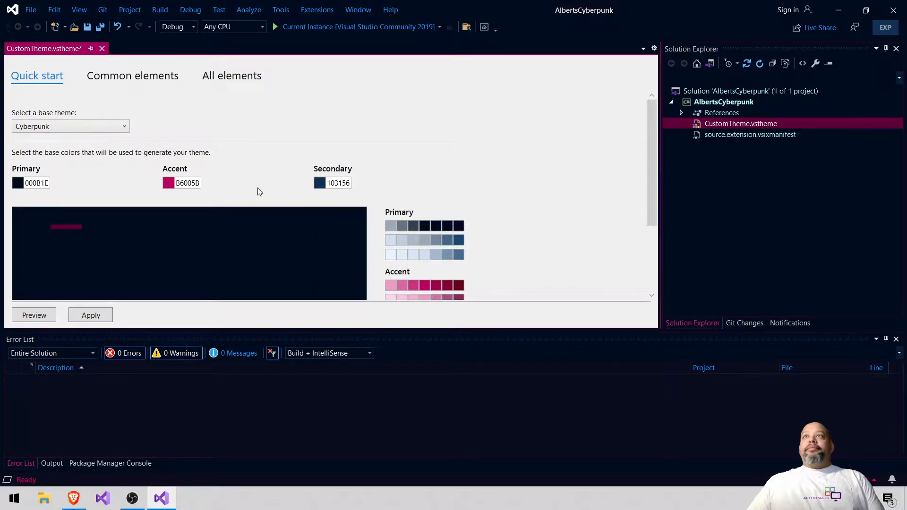
scroll(541, 184, "down", 3)
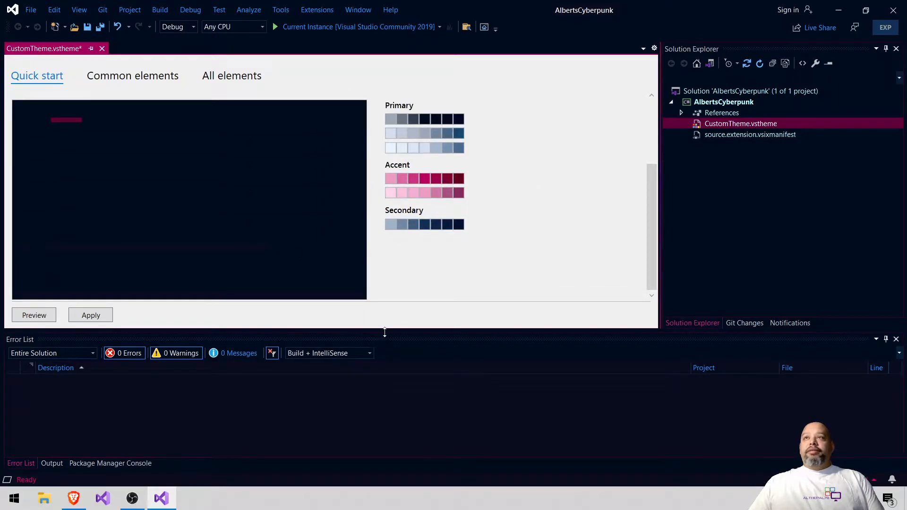
left_click_drag(381, 420, 379, 438)
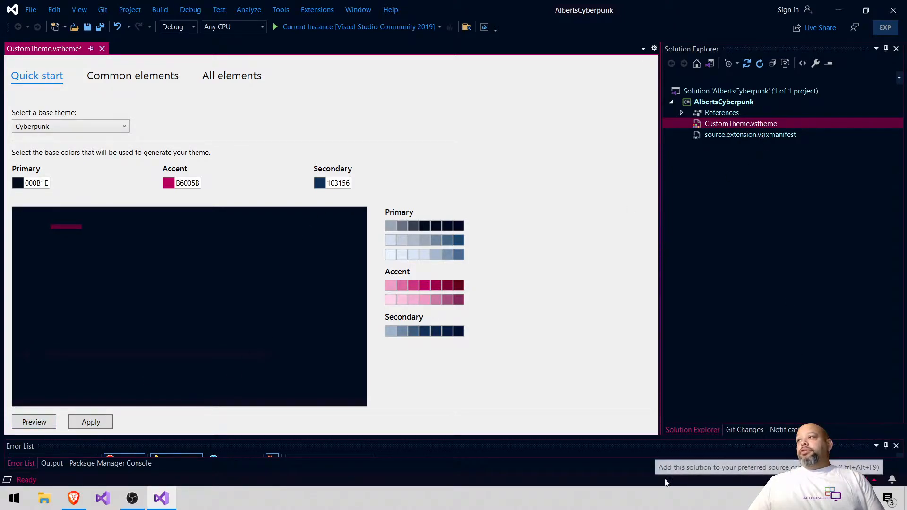
- Preview the theme and exit the preview, and expand the Auto Hide group among the common elements
left_click(42, 424)
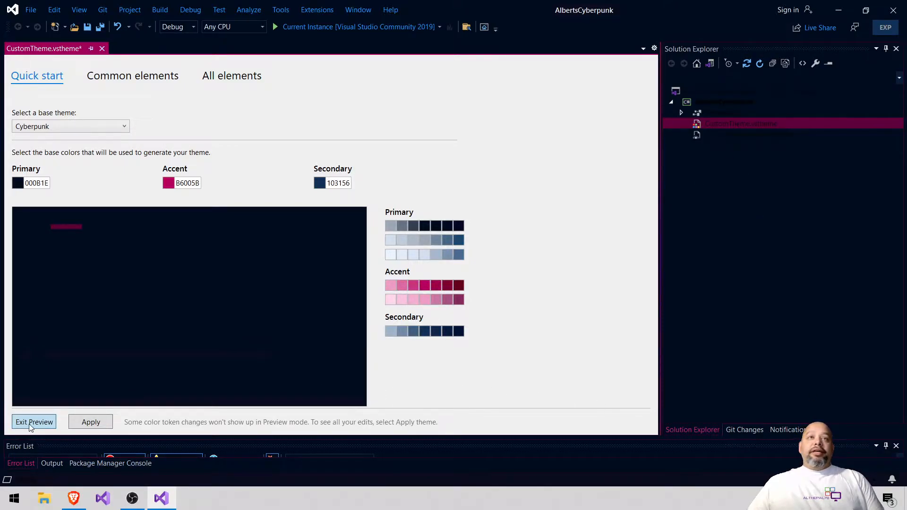
left_click(47, 423)
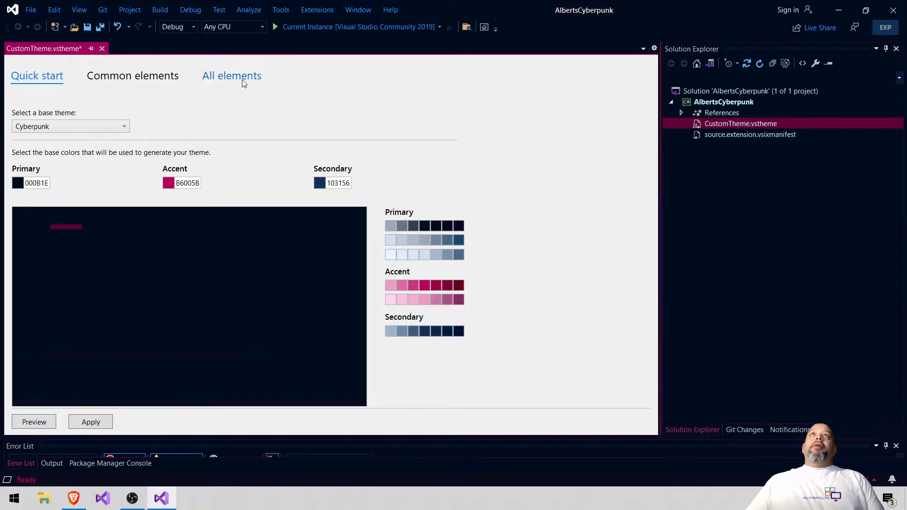
left_click(159, 76)
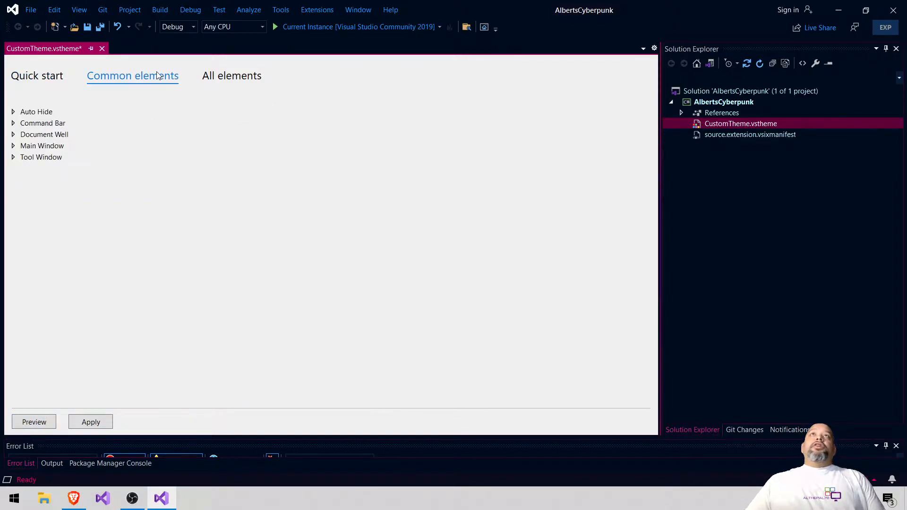
left_click(13, 112)
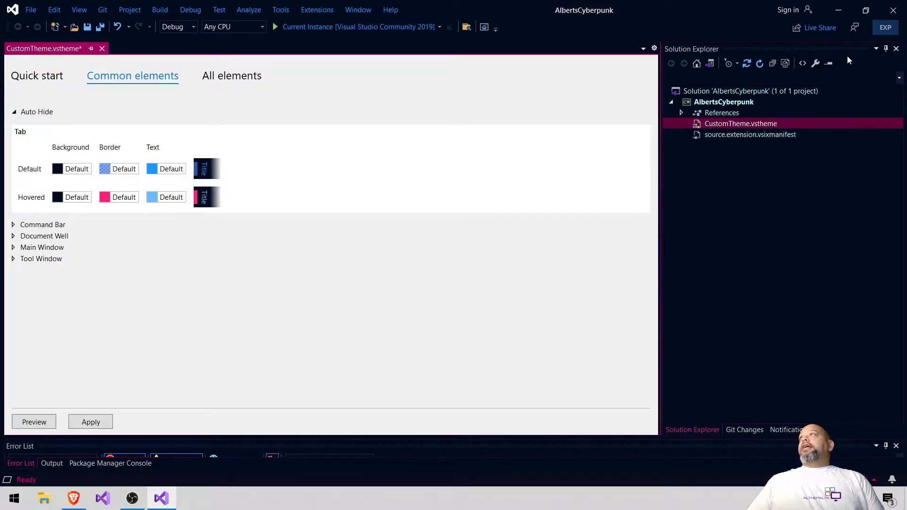
- Auto-hide Solution Explorer to see its side tab, and dock it again with a narrower width
left_click(886, 49)
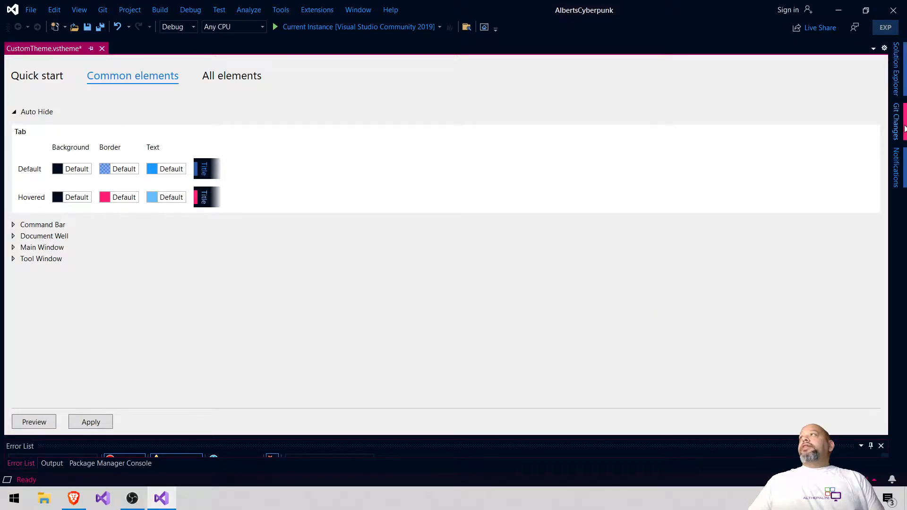
left_click(899, 78)
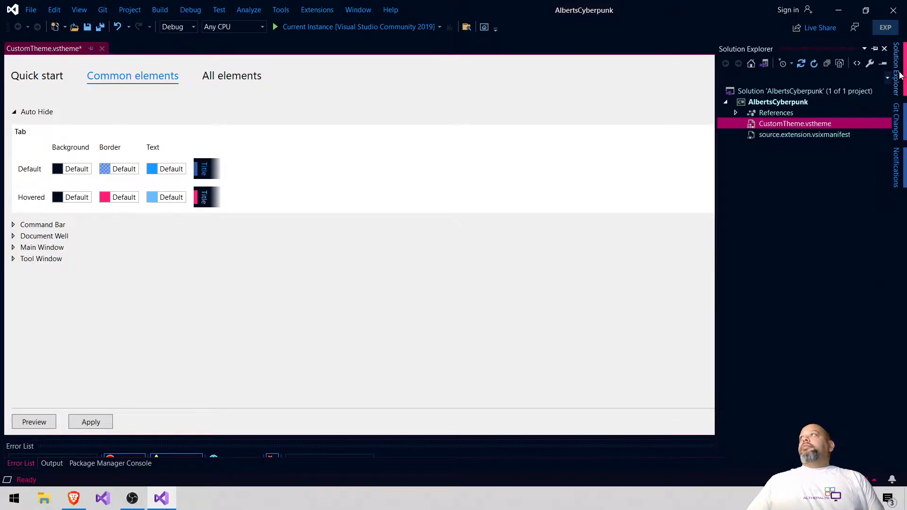
left_click(874, 49)
left_click_drag(660, 125, 729, 123)
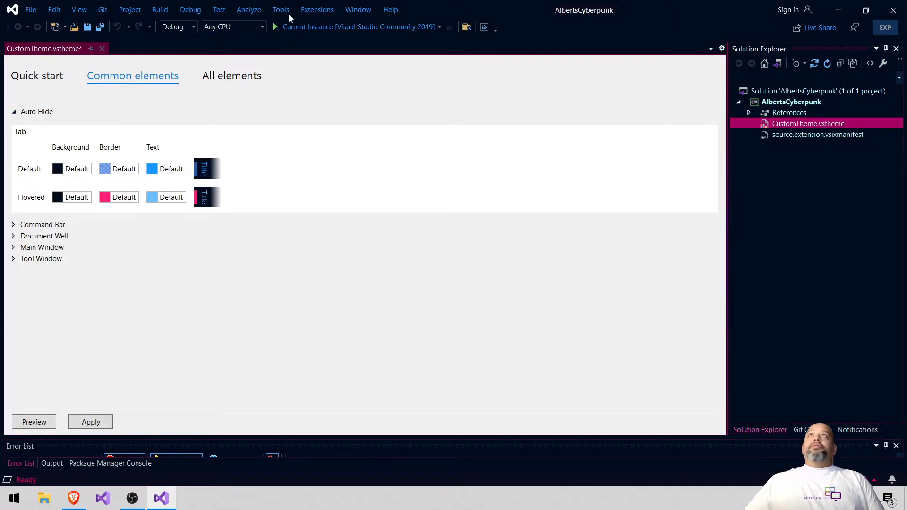
- Turn off the Show Sidebar Tabs option and turn it back on
left_click(351, 10)
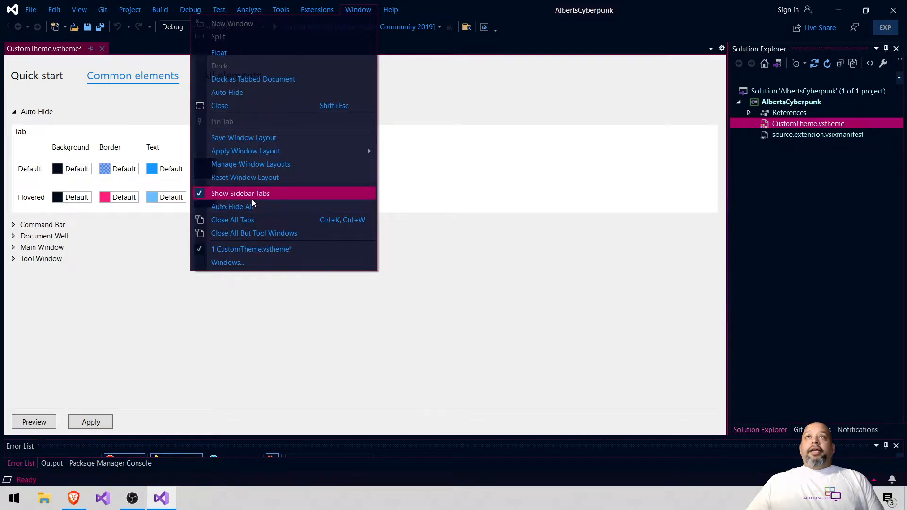
left_click(198, 196)
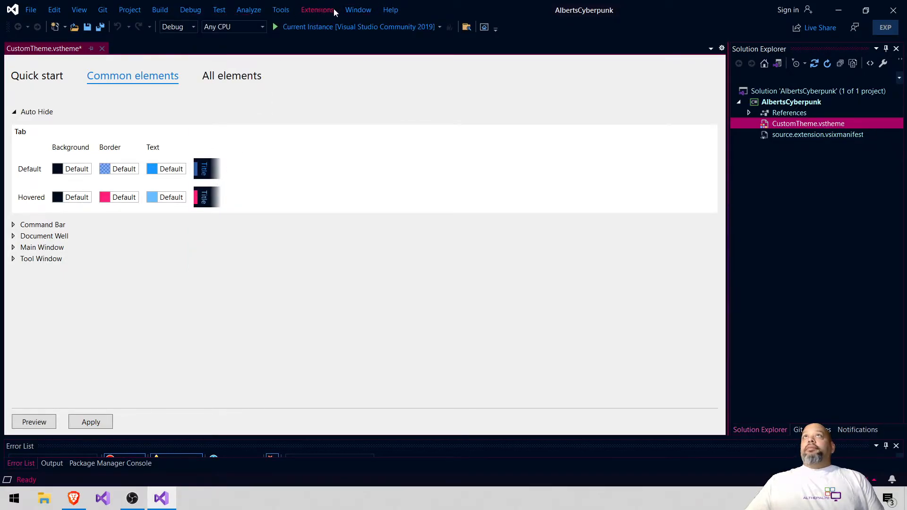
left_click(350, 11)
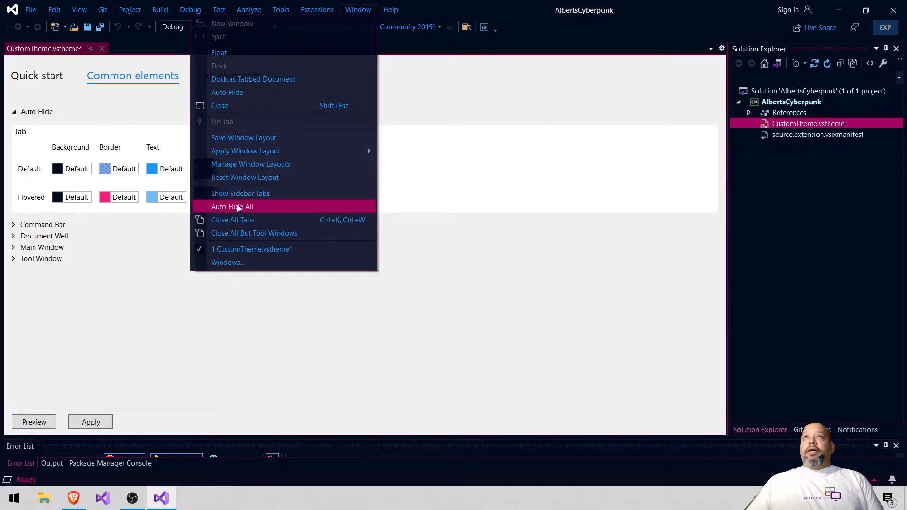
left_click(221, 194)
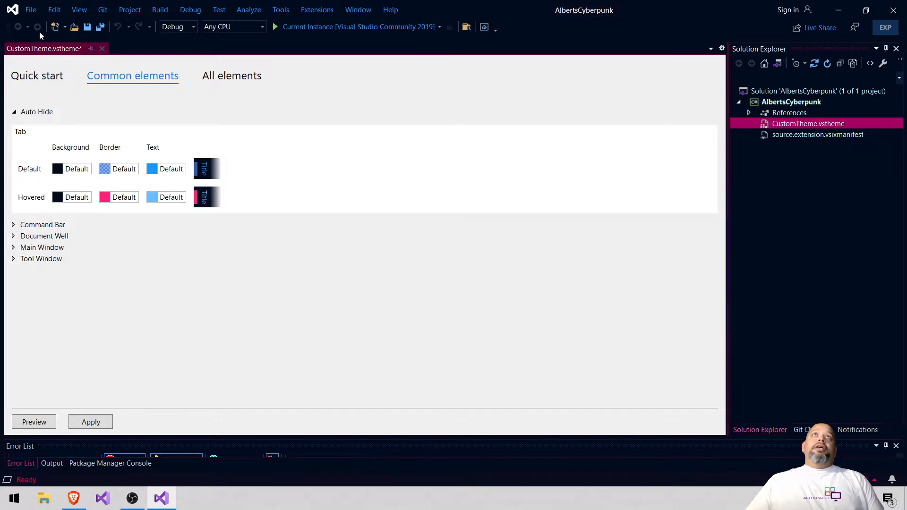
left_click(81, 10)
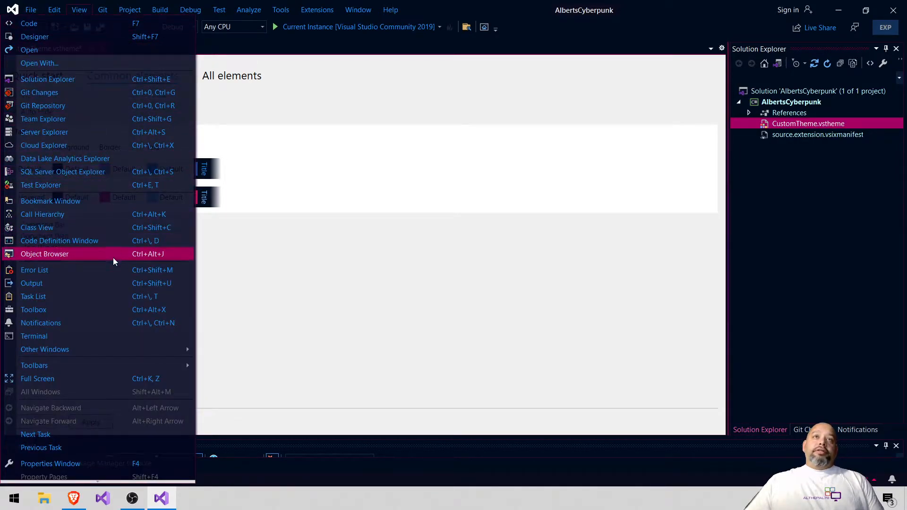
mouse_move(104, 345)
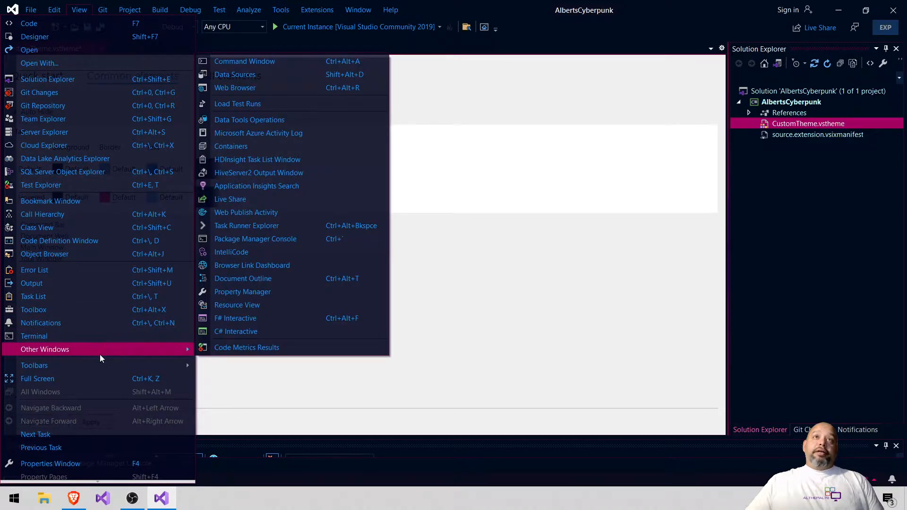
left_click(309, 399)
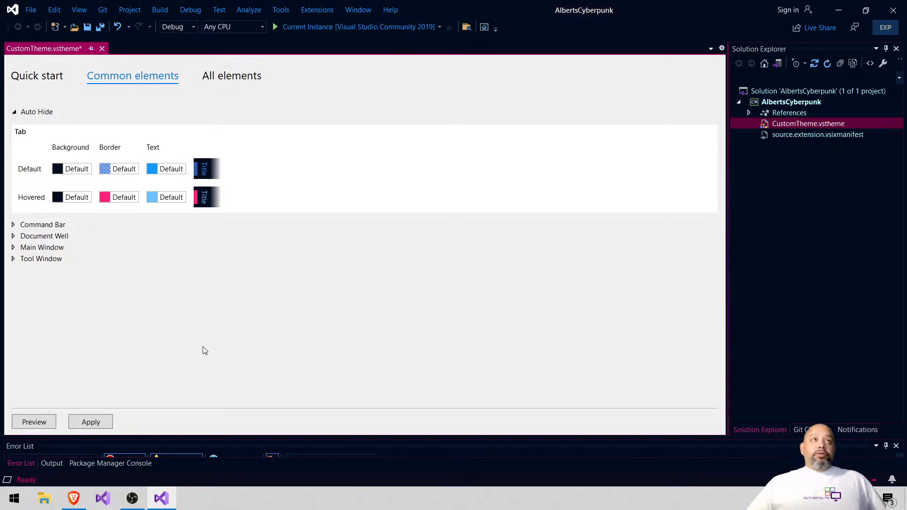
- Show SQL Server Object Explorer, pin it in place and close it again
left_click(78, 11)
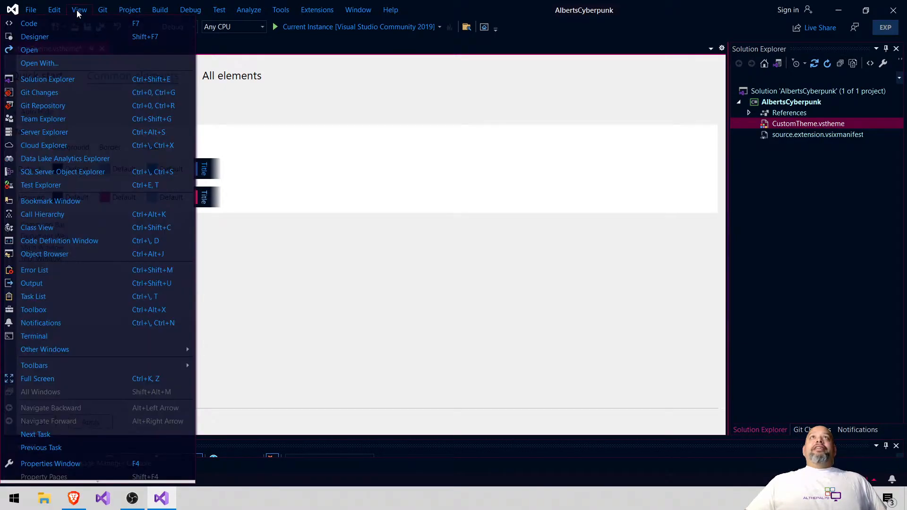
left_click(67, 173)
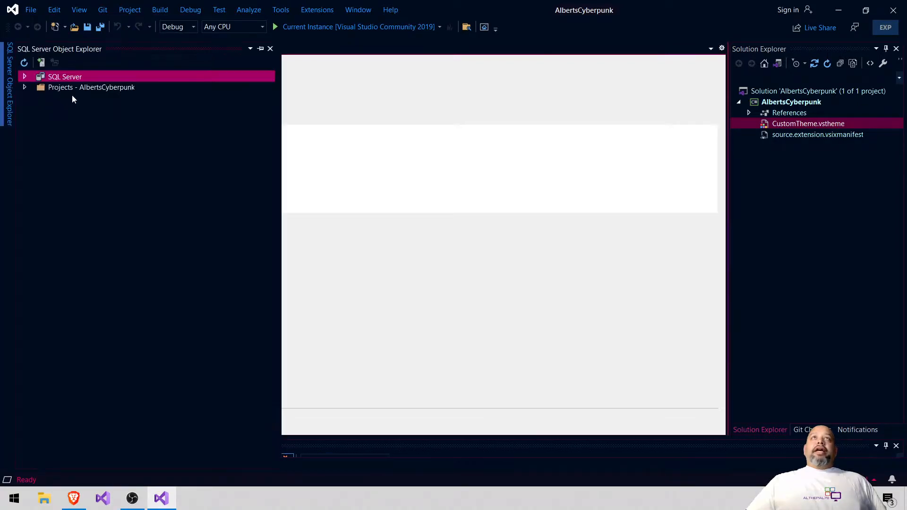
left_click(261, 49)
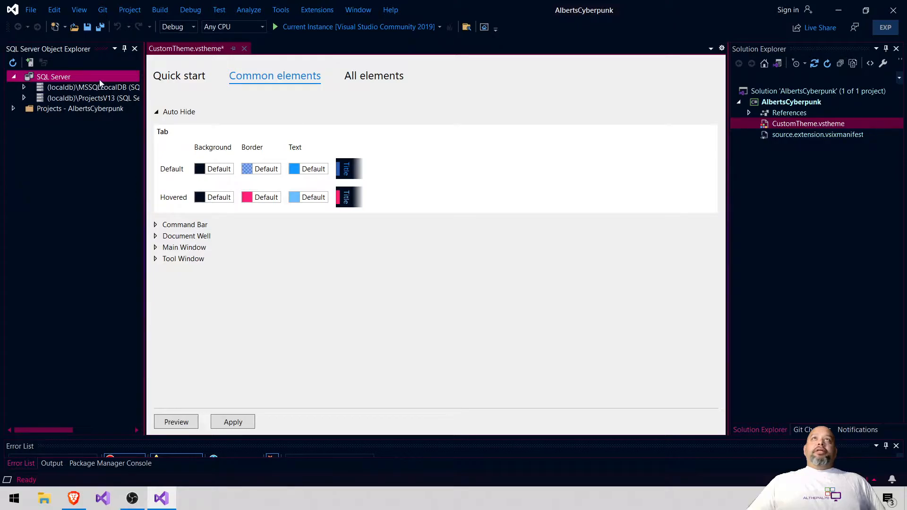
left_click(135, 49)
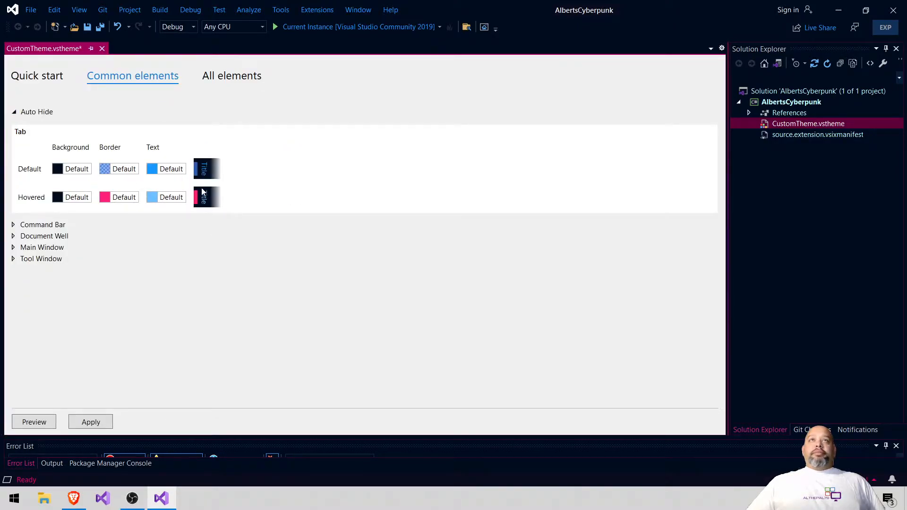
- Collapse Auto Hide, expand Command Bar and set the Popup's Hovered Arrow color to green FF3CD200
left_click(14, 113)
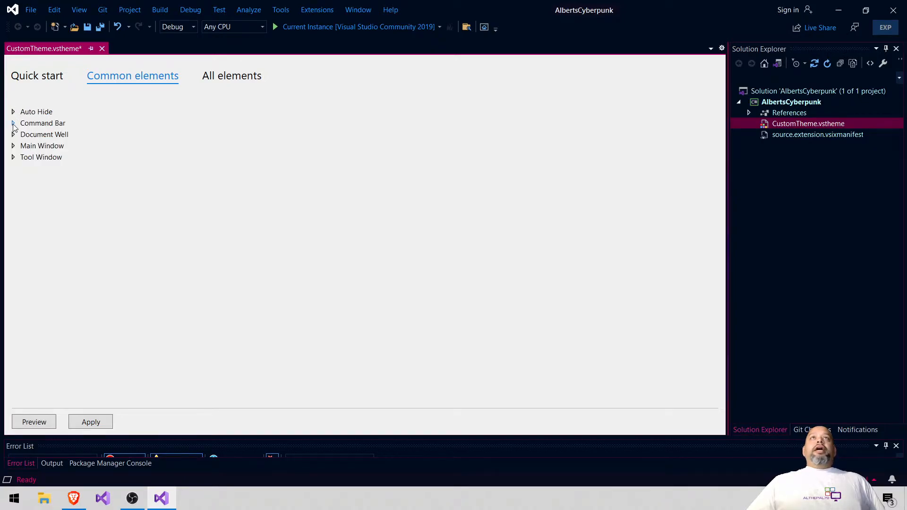
left_click(13, 124)
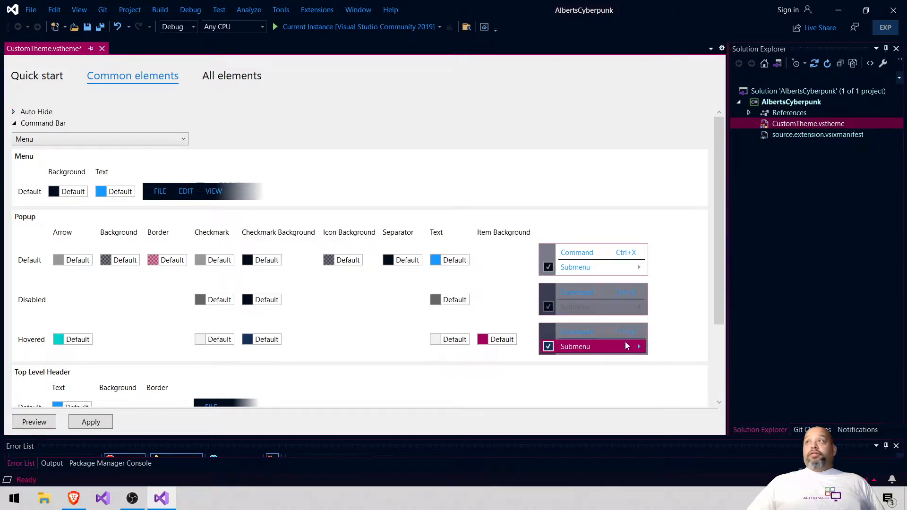
left_click(59, 340)
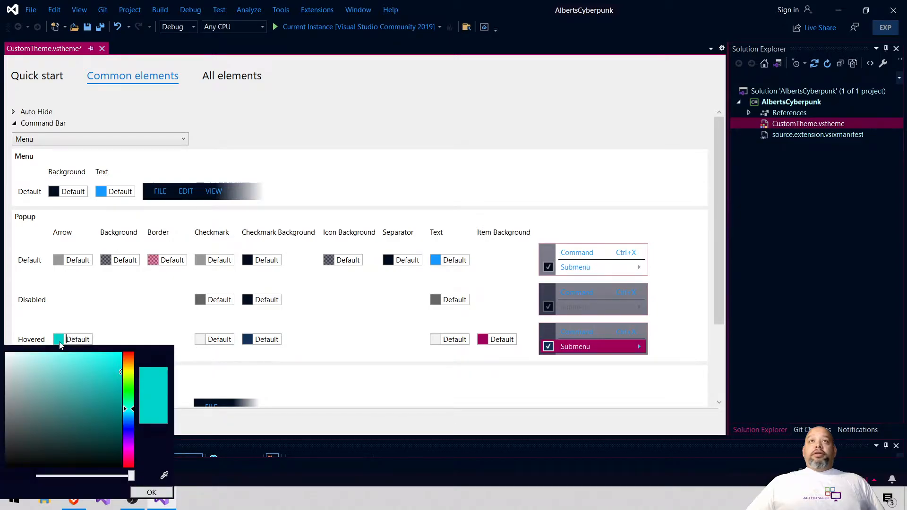
left_click(130, 391)
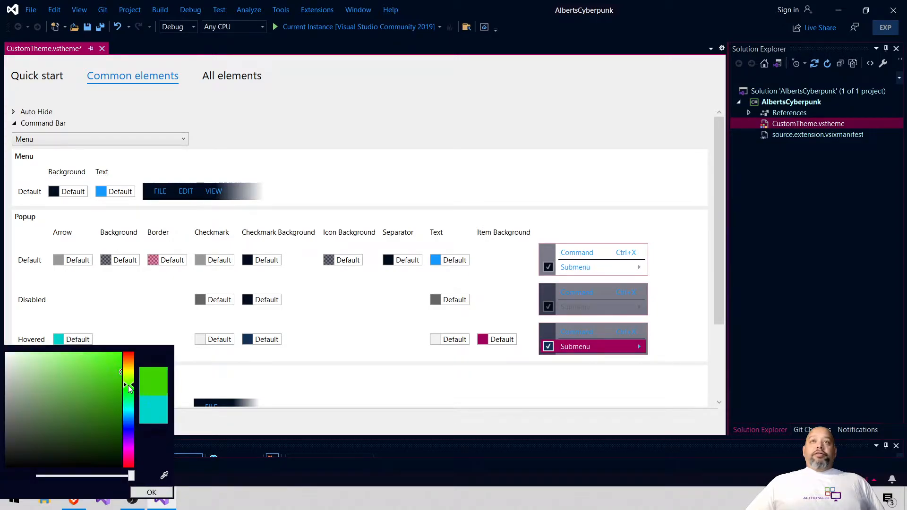
left_click(159, 495)
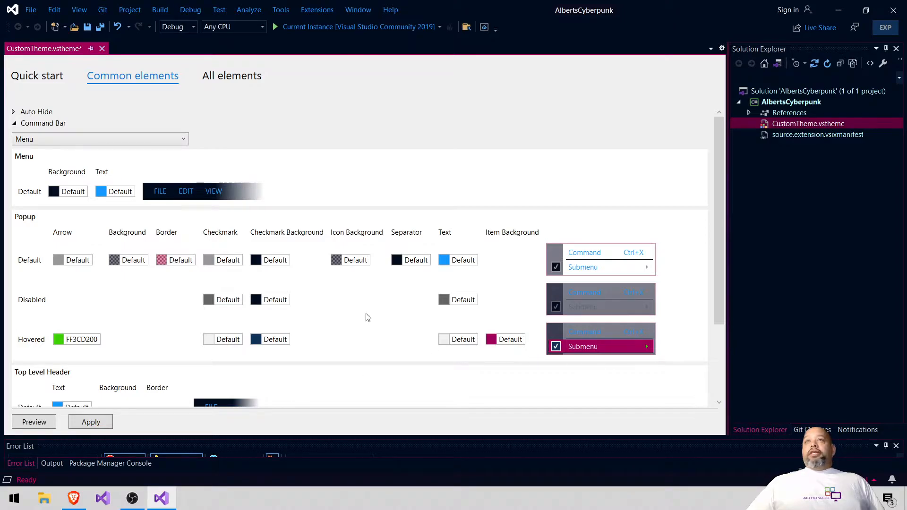
left_click(102, 9)
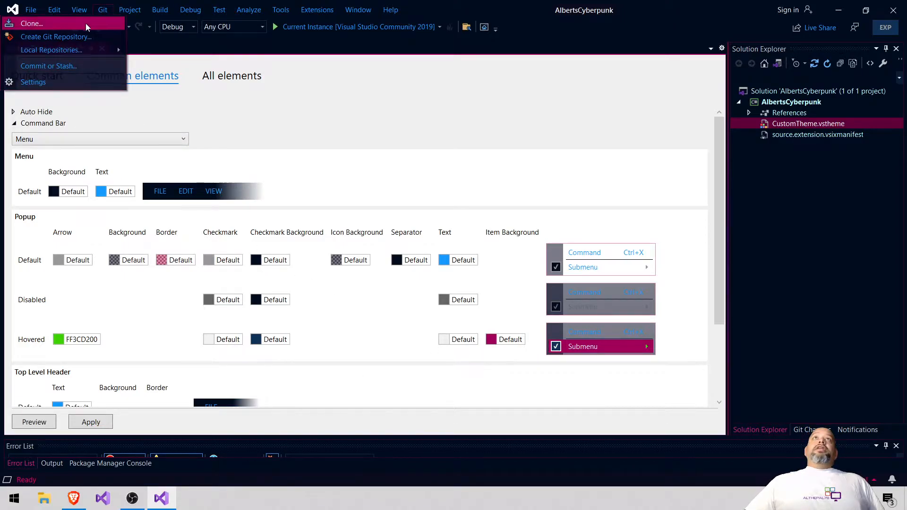
mouse_move(86, 48)
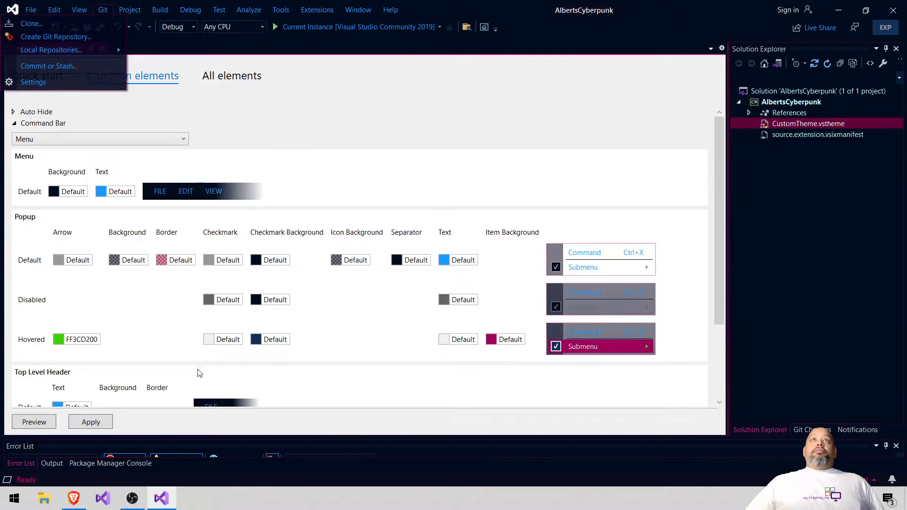
- Preview the theme, check the hovered submenu arrow on Add in the File menu, and exit the preview
left_click(43, 422)
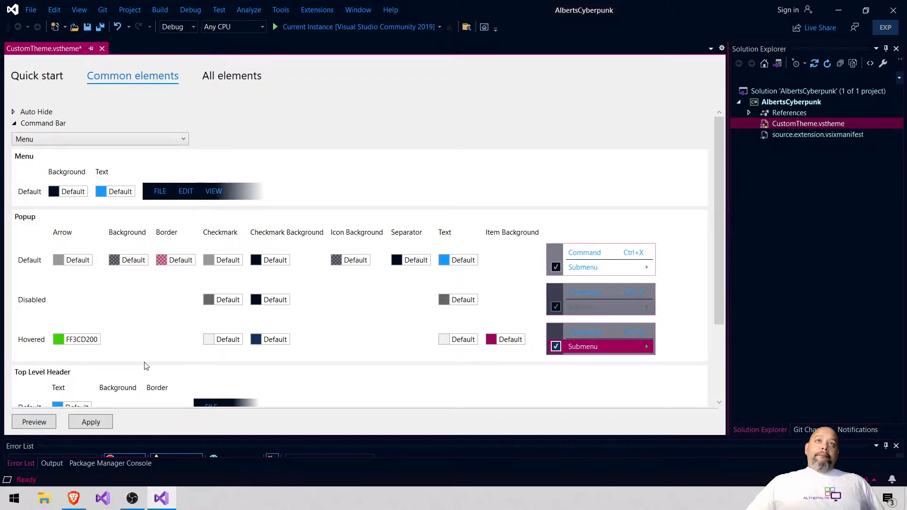
left_click(27, 423)
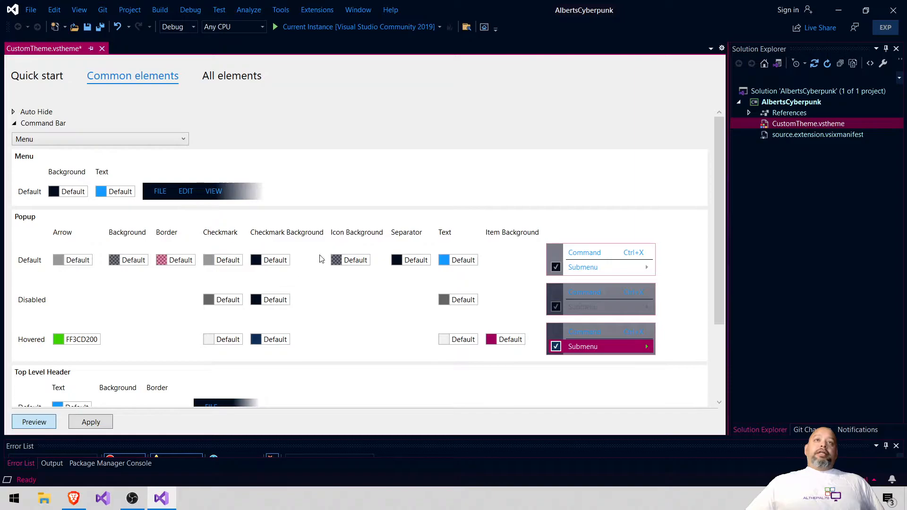
left_click(30, 10)
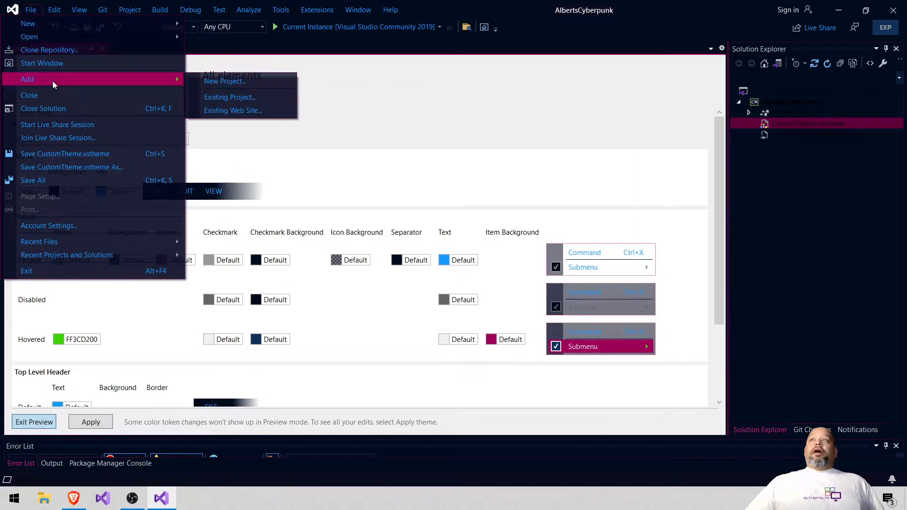
left_click(377, 308)
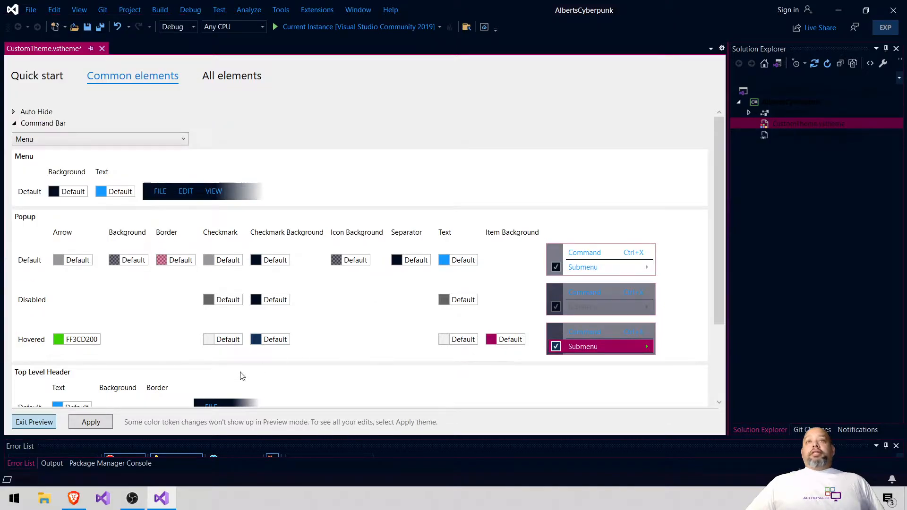
left_click(42, 425)
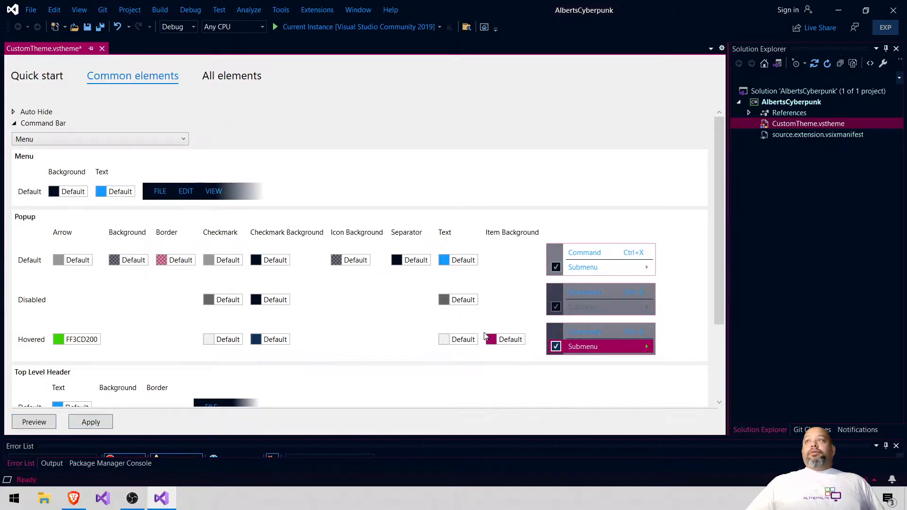
- Set the Command Bar Popup's Hovered Text color to yellow FFF6E012
left_click(445, 344)
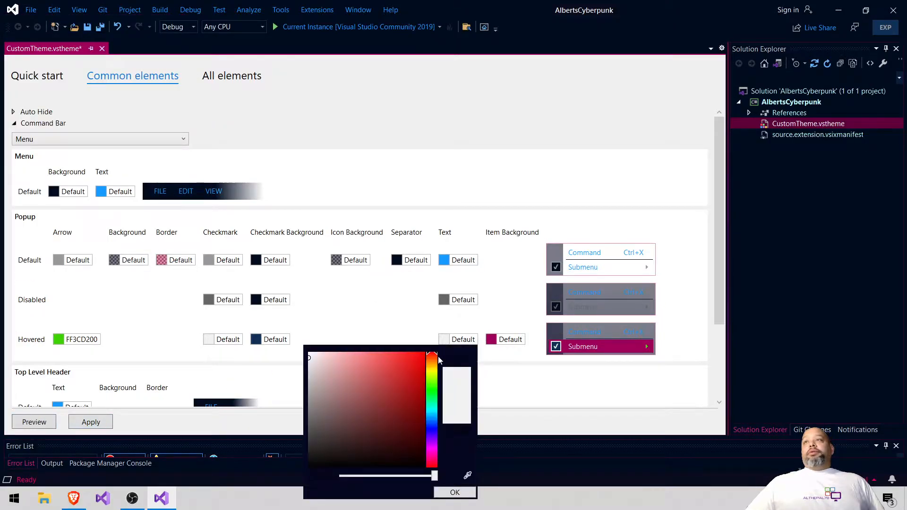
left_click(432, 370)
left_click(416, 354)
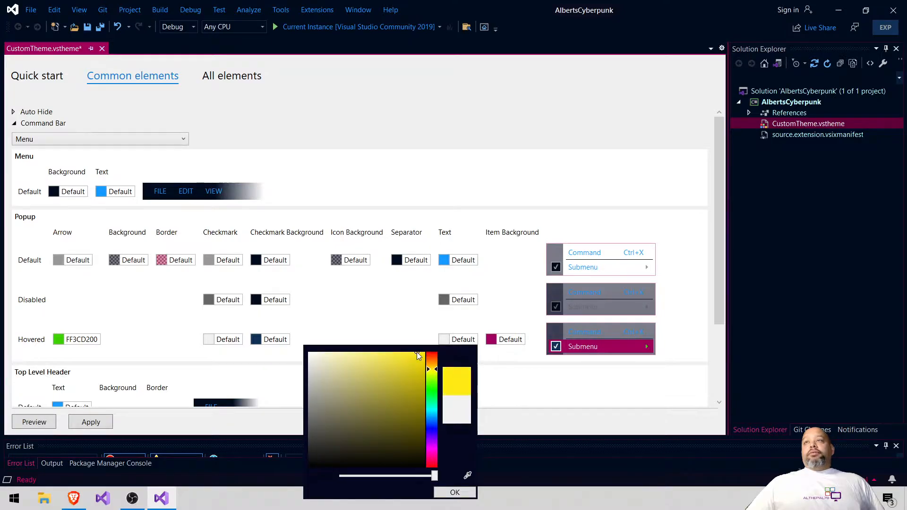
left_click(452, 493)
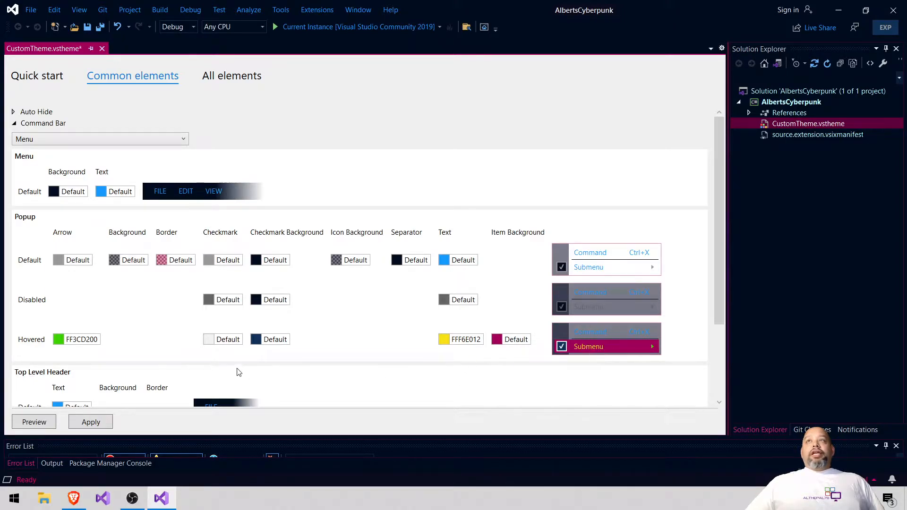
- Preview the theme and check the hovered text and arrow colors on NuGet Package Manager in the Tools menu
left_click(46, 422)
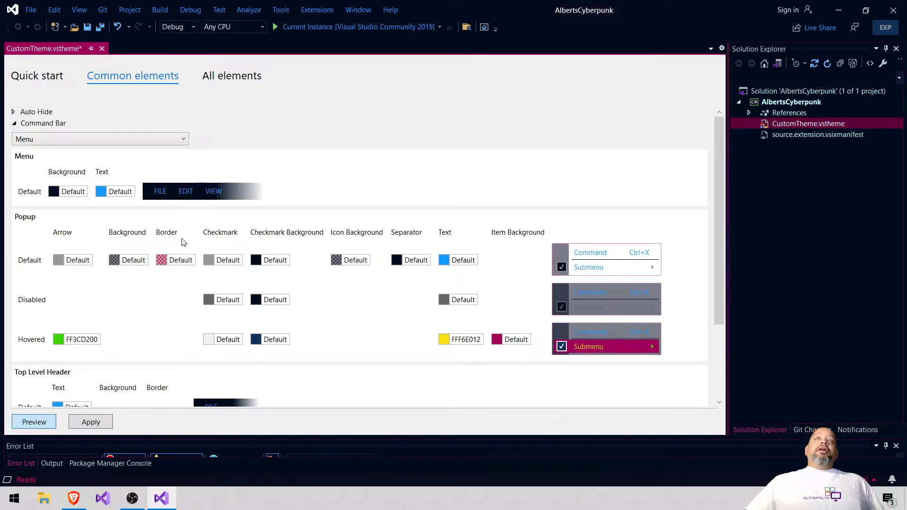
left_click(278, 10)
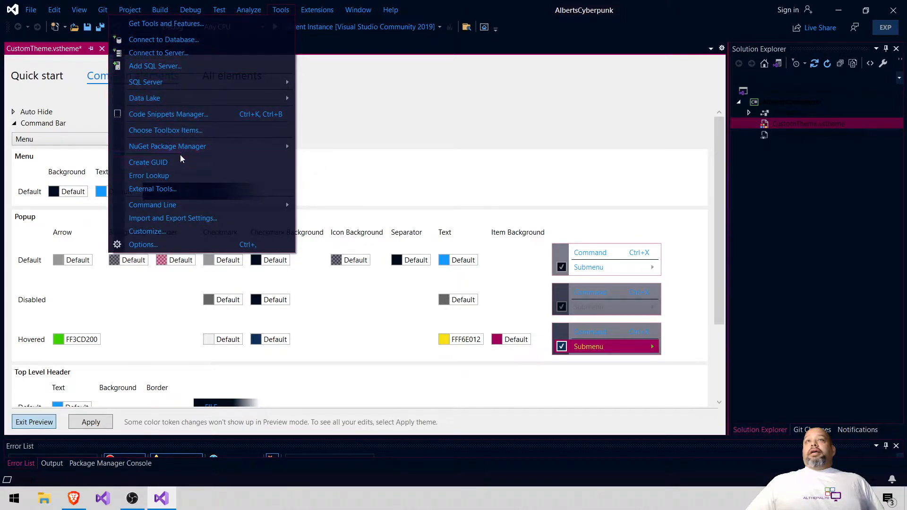
mouse_move(184, 148)
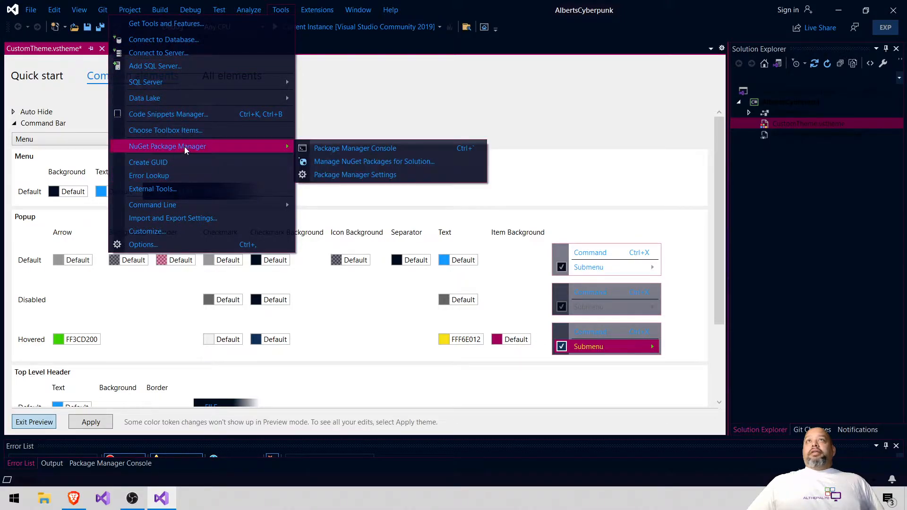
left_click(405, 330)
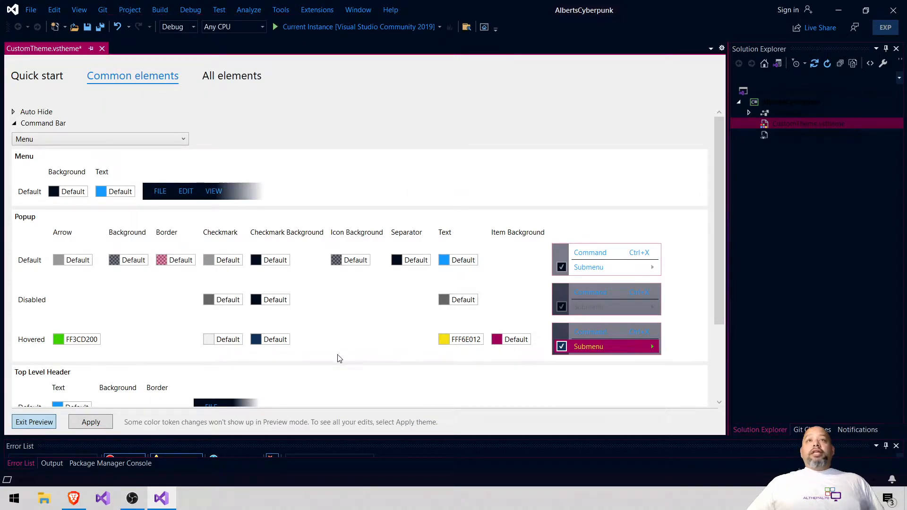
- Apply the theme and check the hovered item colors in the Tools and Analyze menus
left_click(92, 420)
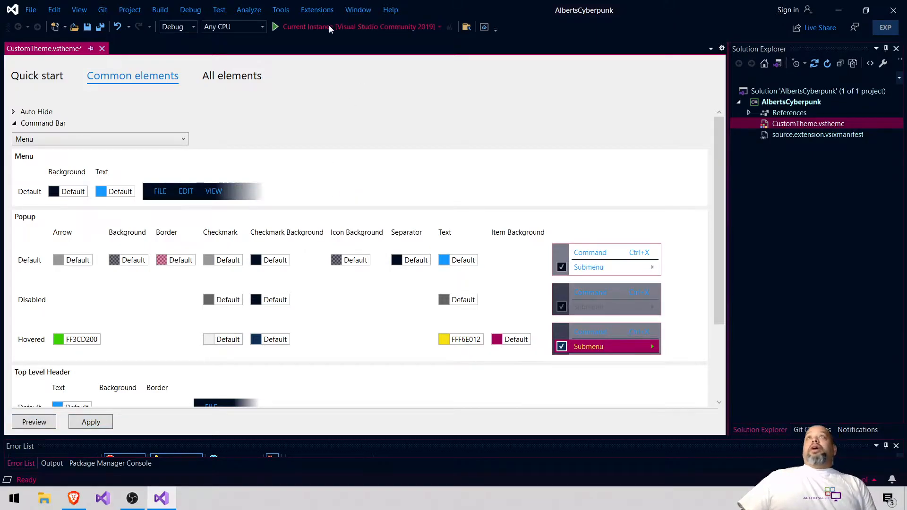
left_click(280, 9)
mouse_move(249, 11)
mouse_move(280, 10)
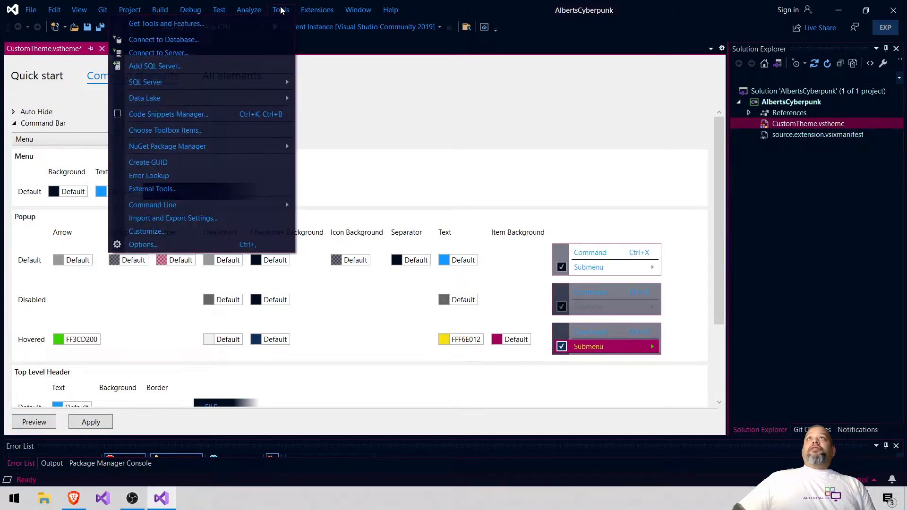
mouse_move(265, 81)
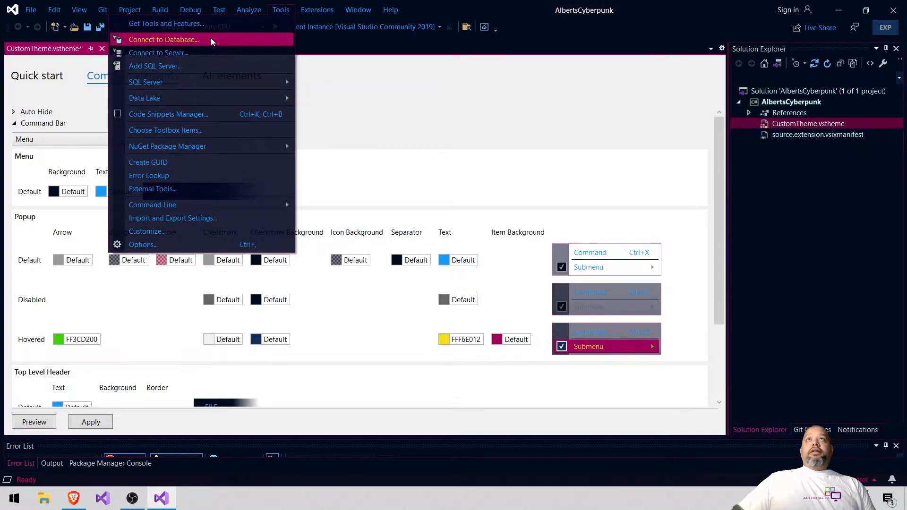
left_click(280, 9)
left_click(277, 10)
mouse_move(249, 10)
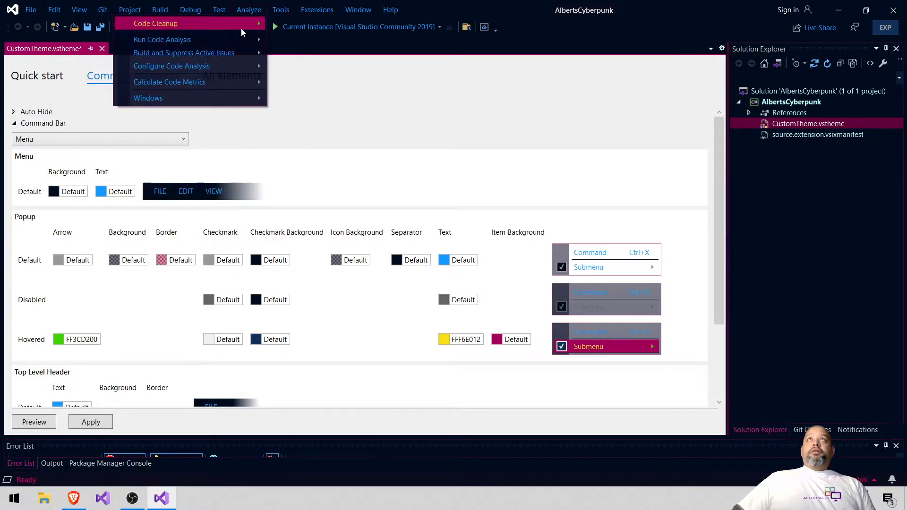
mouse_move(227, 62)
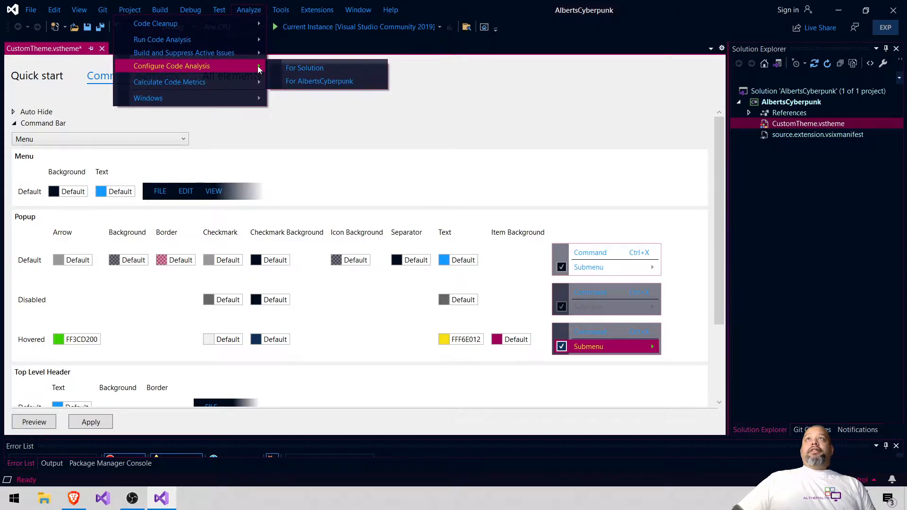
left_click(384, 132)
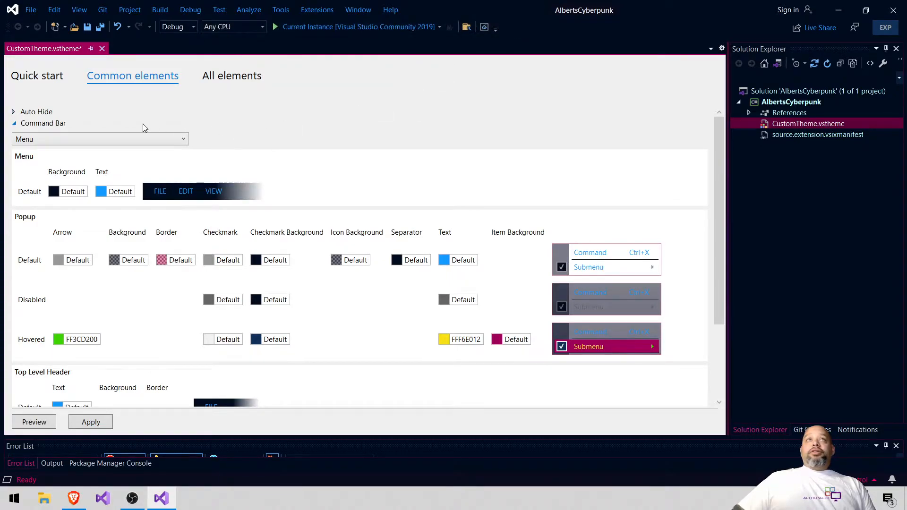
- Set the Hovered Text color of the Command Bar's Top Level Header to green FF38F812
scroll(101, 165, "down", 1)
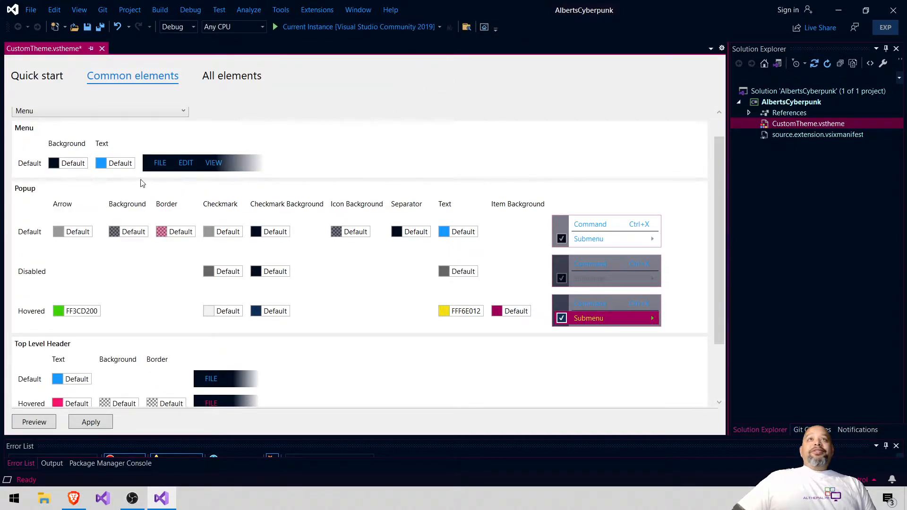
scroll(143, 187, "down", 1)
scroll(206, 173, "down", 1)
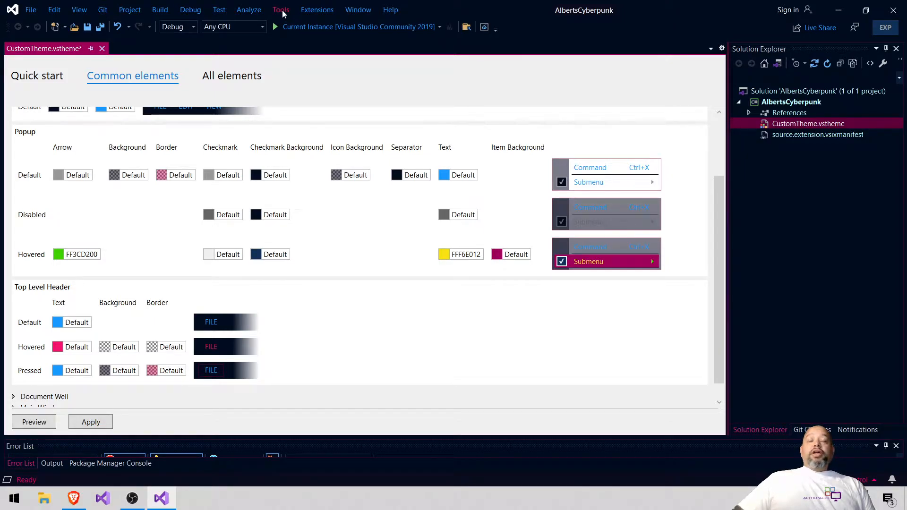
left_click(59, 348)
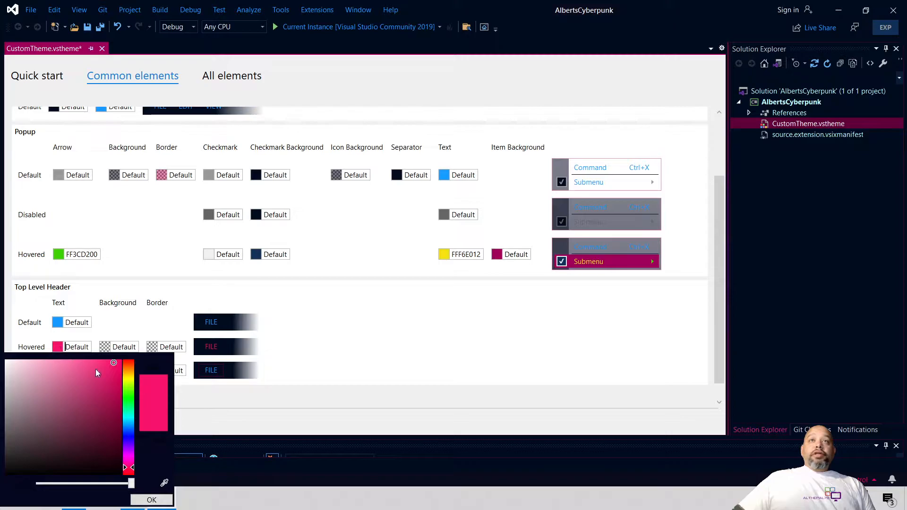
left_click(126, 395)
left_click(142, 502)
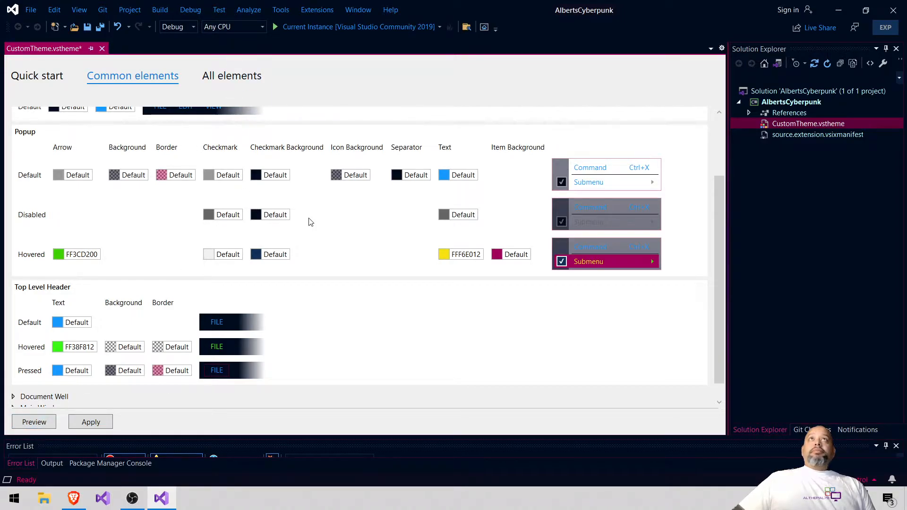
- Check the header color on the Analyze menu, then turn the theme preview on and off again
left_click(259, 7)
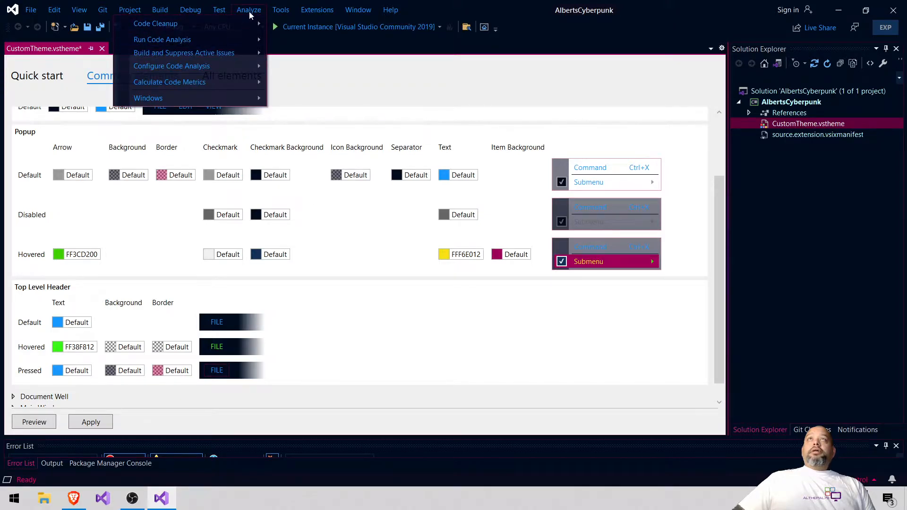
left_click(253, 10)
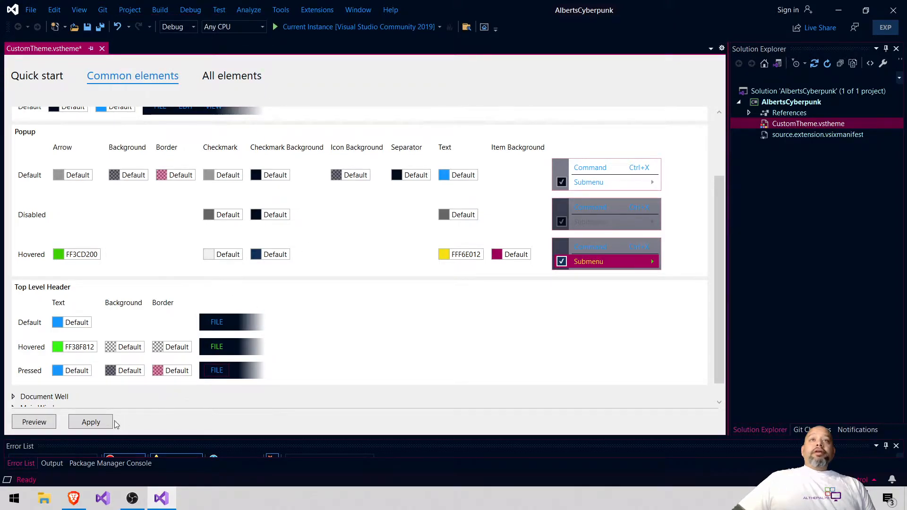
left_click(47, 422)
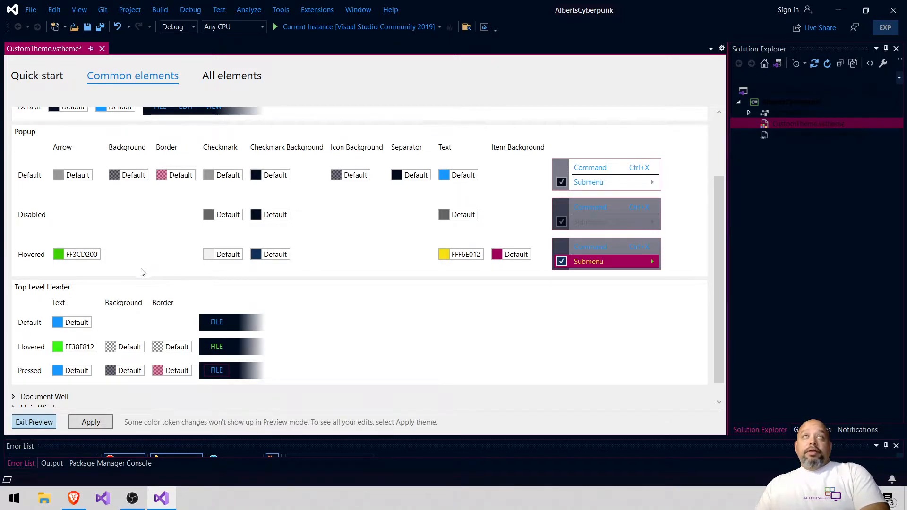
left_click(40, 425)
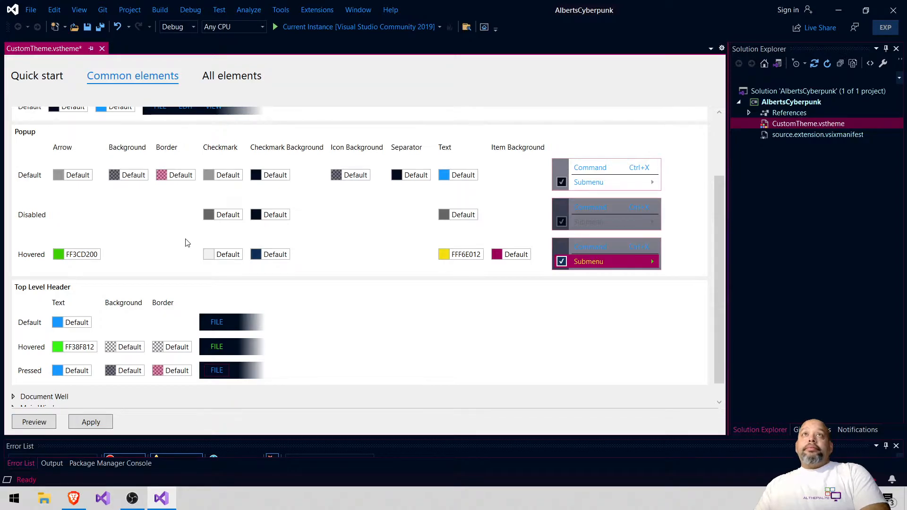
- Switch the Command Bar elements to Toolbar and set the Button's Disabled Text color to FFE2D9D9
scroll(185, 243, "down", 1)
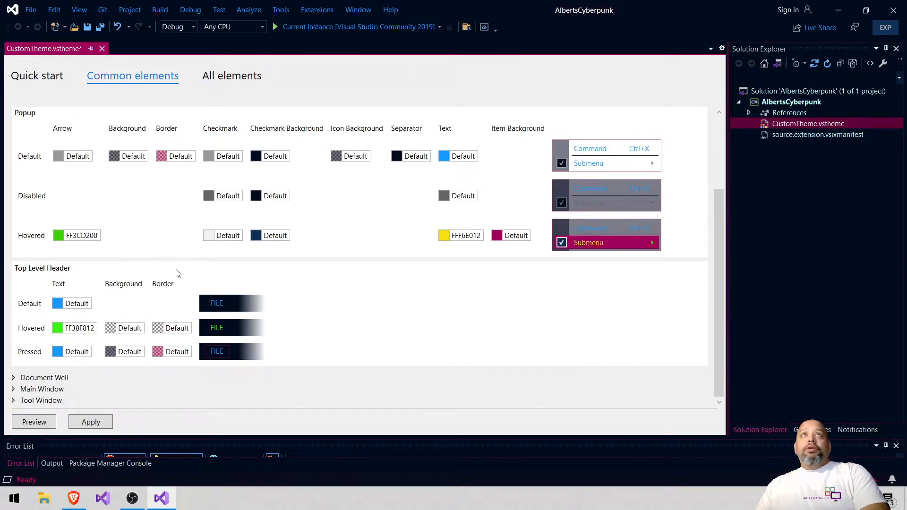
scroll(177, 273, "up", 5)
left_click(148, 139)
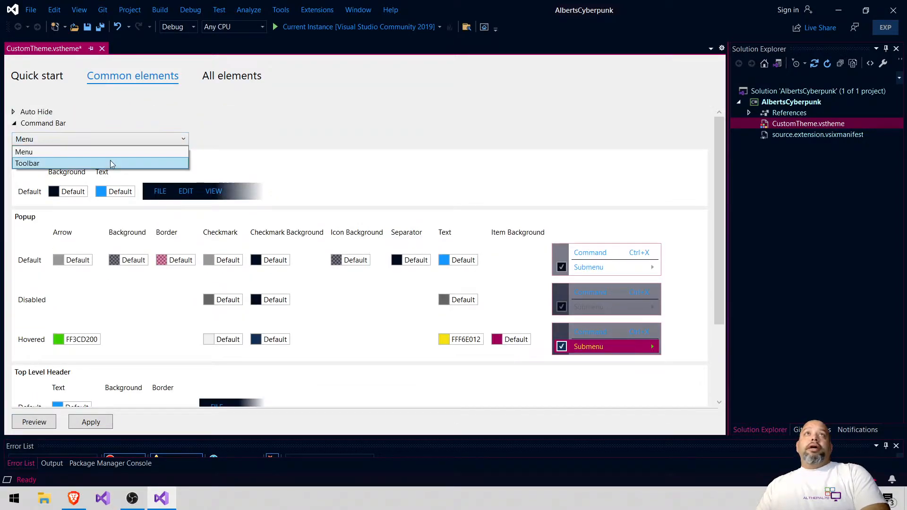
left_click(110, 163)
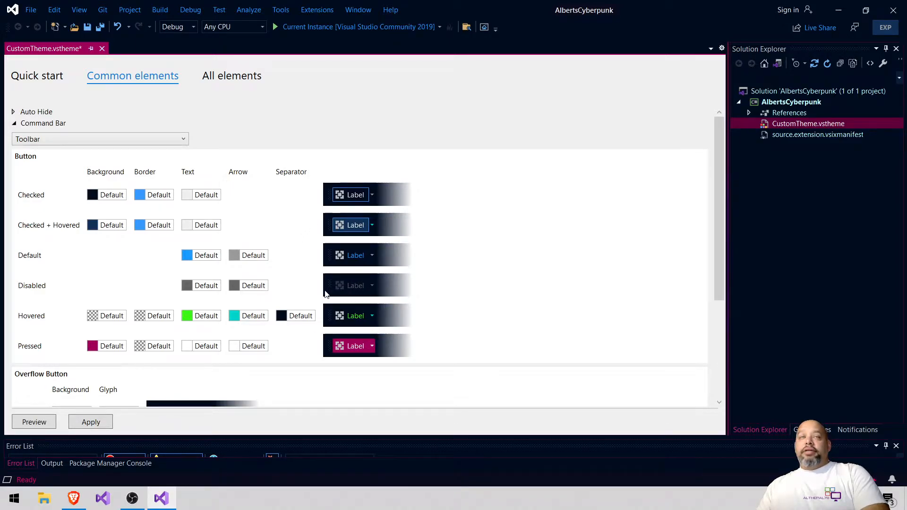
left_click(188, 286)
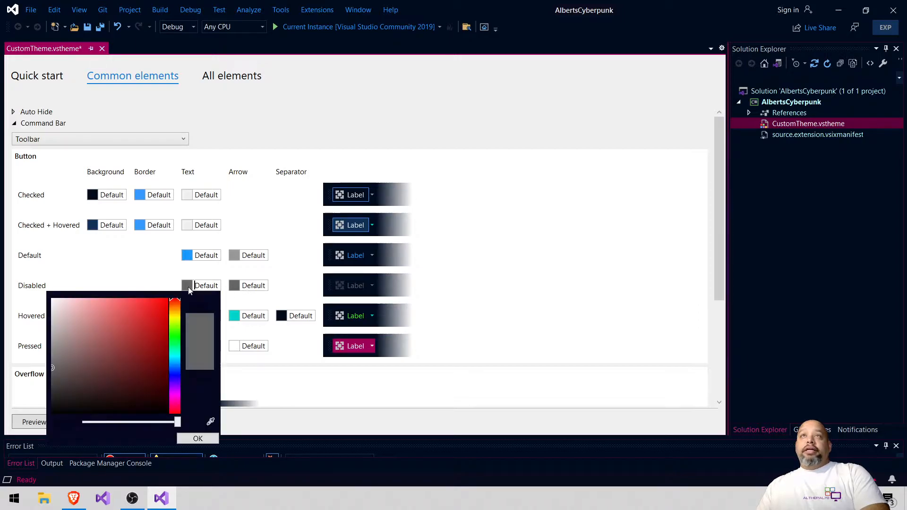
left_click(56, 311)
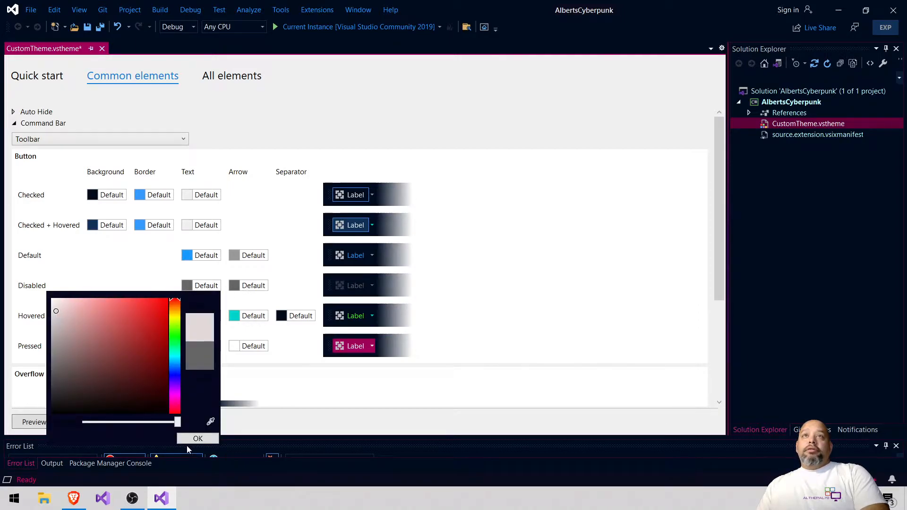
left_click(198, 439)
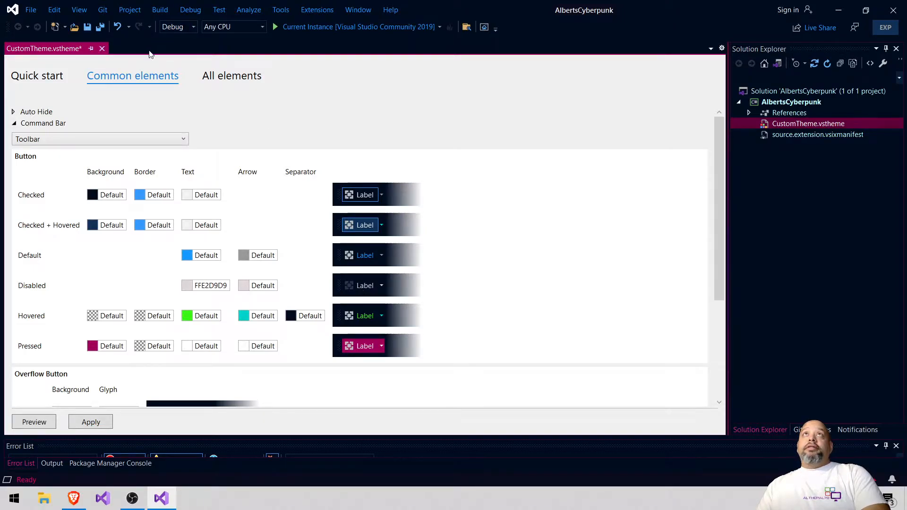
- Turn on the theme preview and set the Toolbar Overflow Button's Default Glyph color to light gray FFCAC9C9
left_click(27, 422)
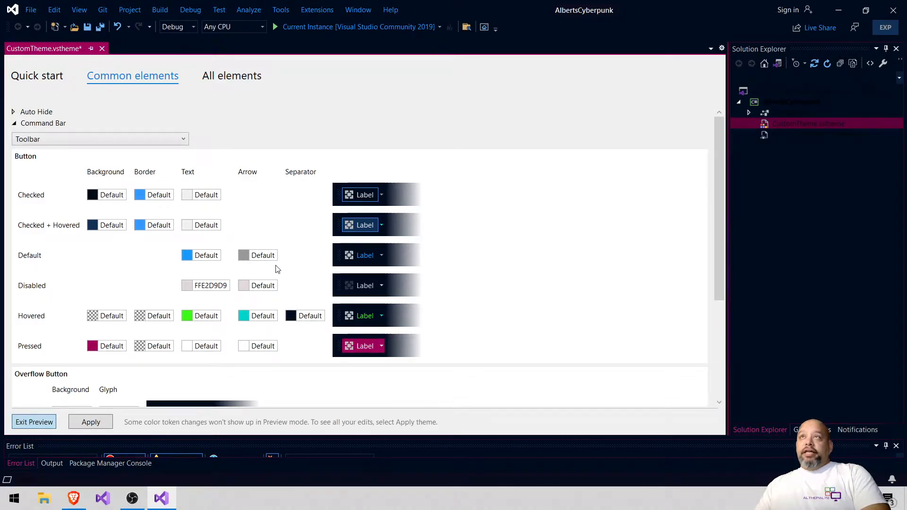
scroll(320, 275, "down", 3)
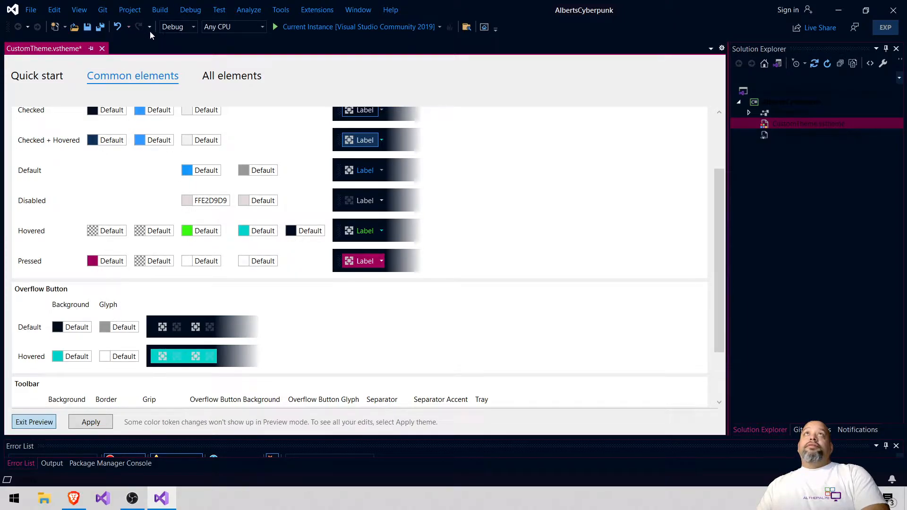
left_click(105, 327)
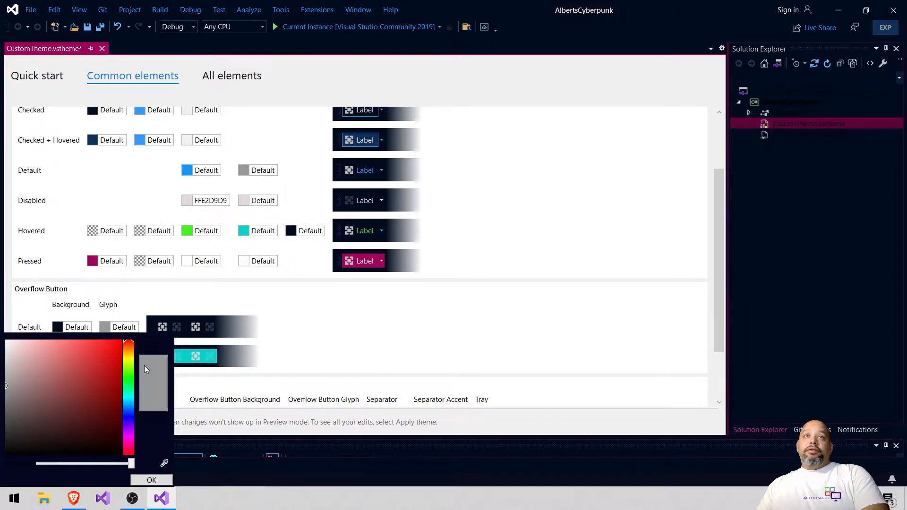
left_click(5, 362)
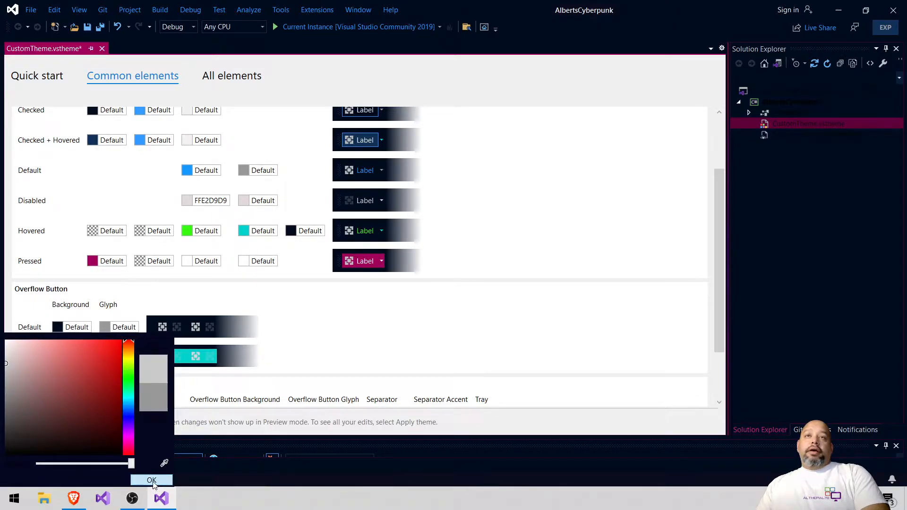
left_click(152, 480)
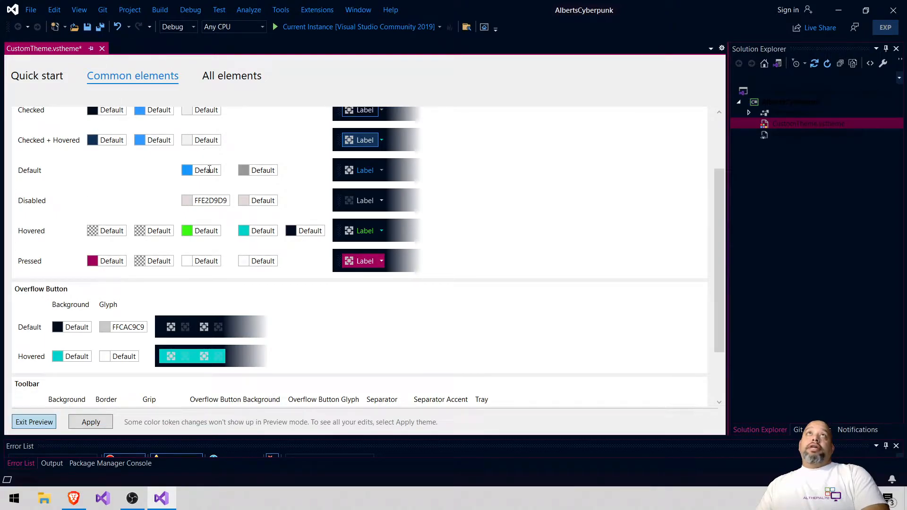
- Look over the remaining Command Bar Toolbar colors and the Document Well's Overflow button colors
scroll(306, 330, "down", 1)
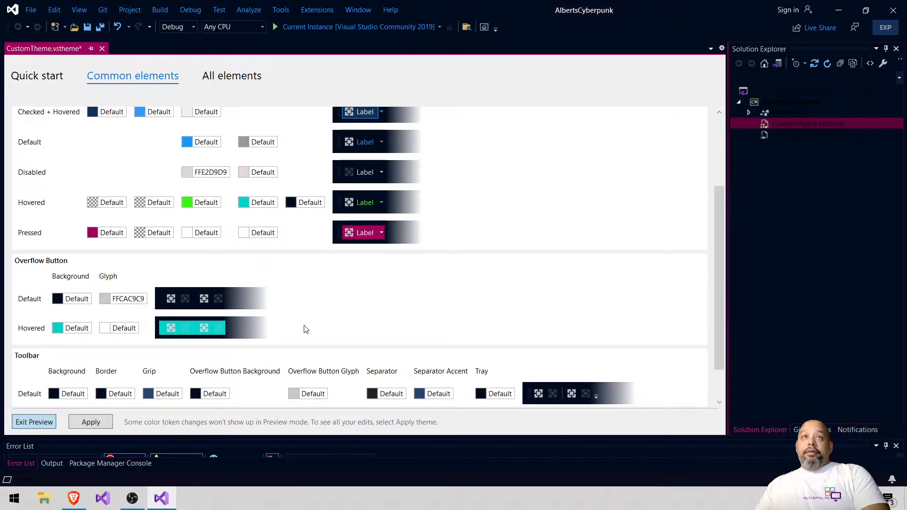
scroll(348, 314, "down", 1)
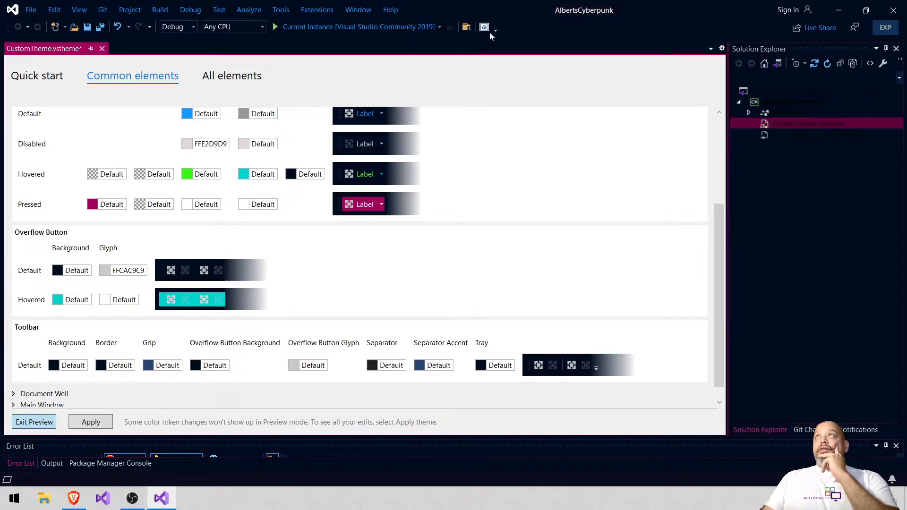
scroll(456, 179, "down", 1)
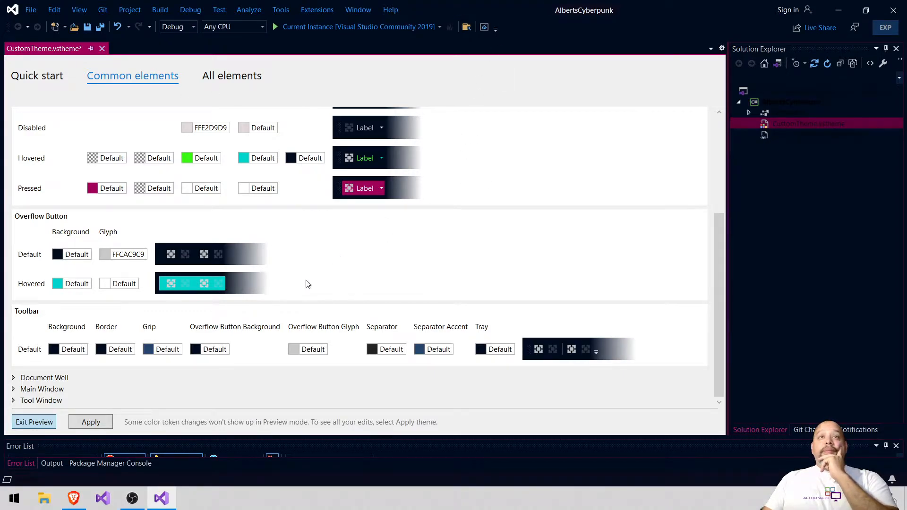
scroll(64, 232, "up", 5)
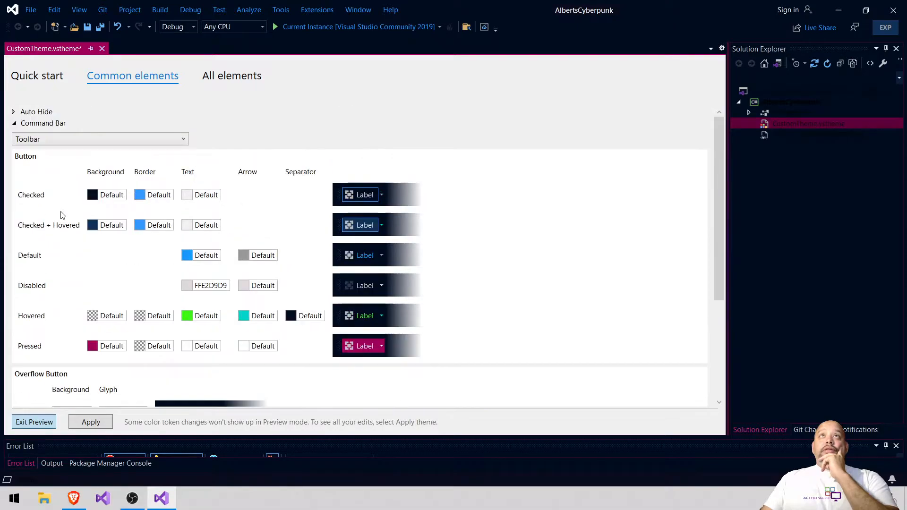
left_click(13, 123)
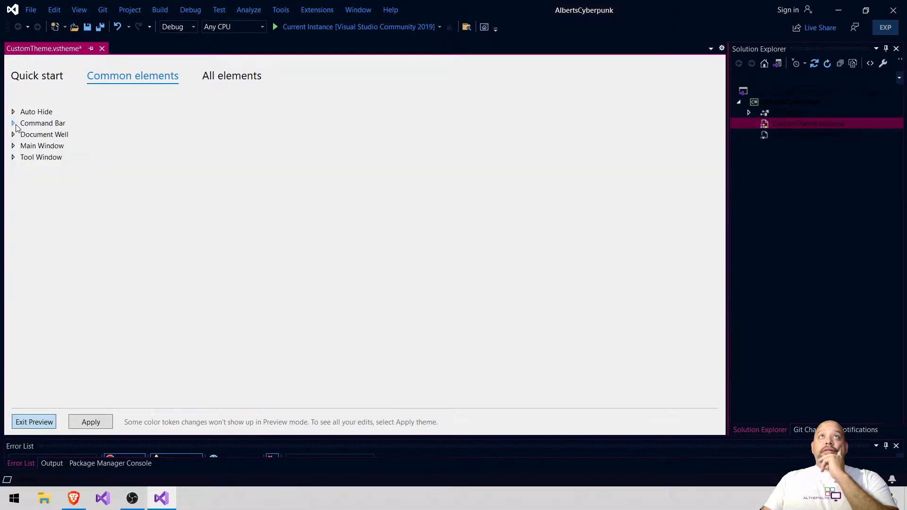
left_click(13, 135)
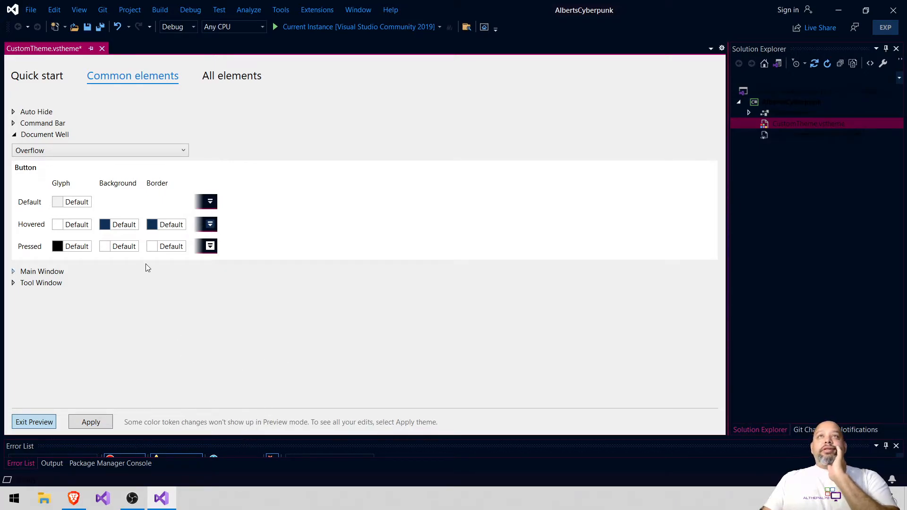
left_click(15, 135)
- Examine the Document Well's Tab colors and the Main Window's Caption colors
left_click(13, 146)
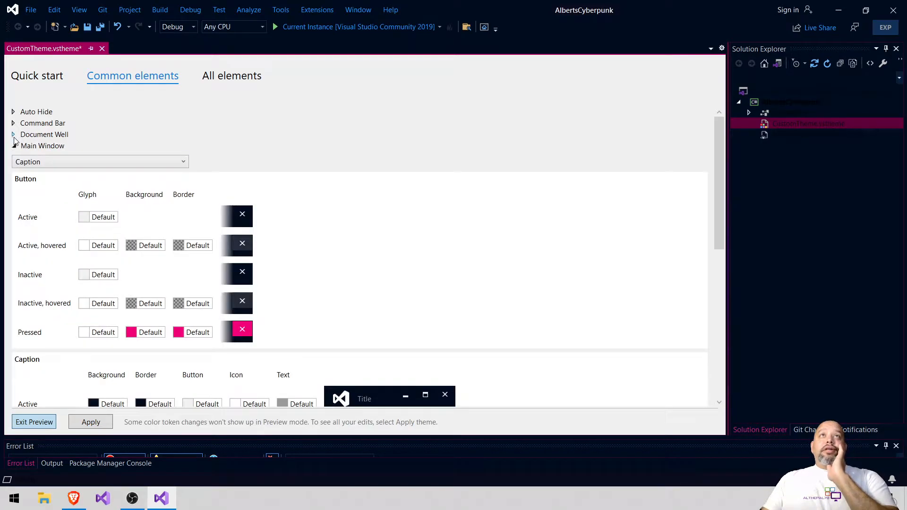
left_click(14, 135)
left_click(123, 150)
left_click(120, 174)
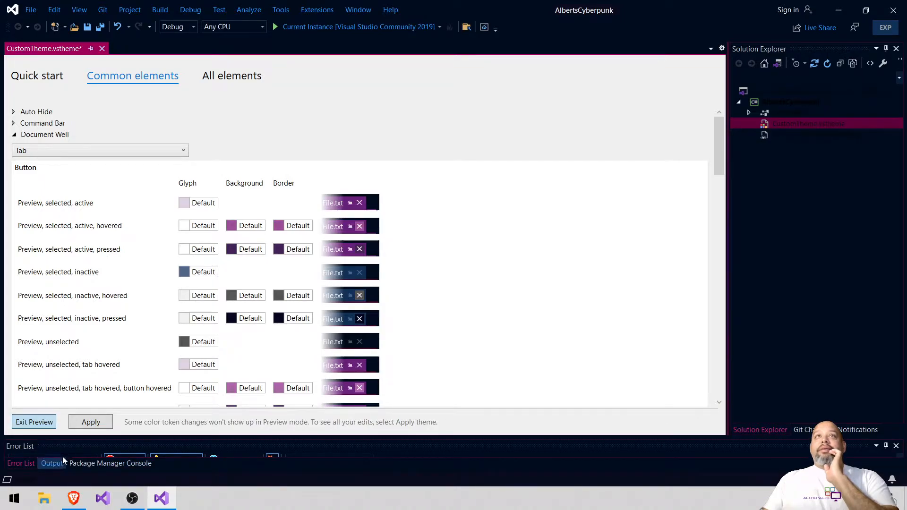
left_click(15, 135)
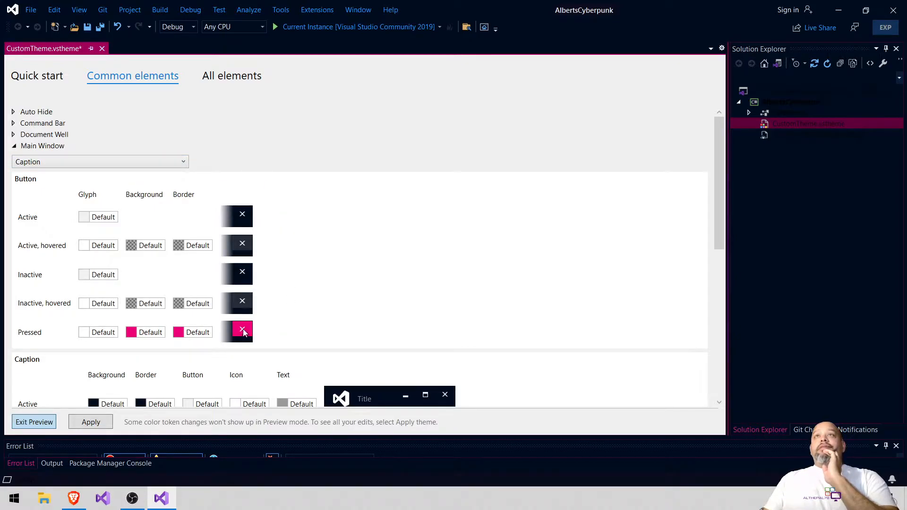
scroll(342, 216, "down", 1)
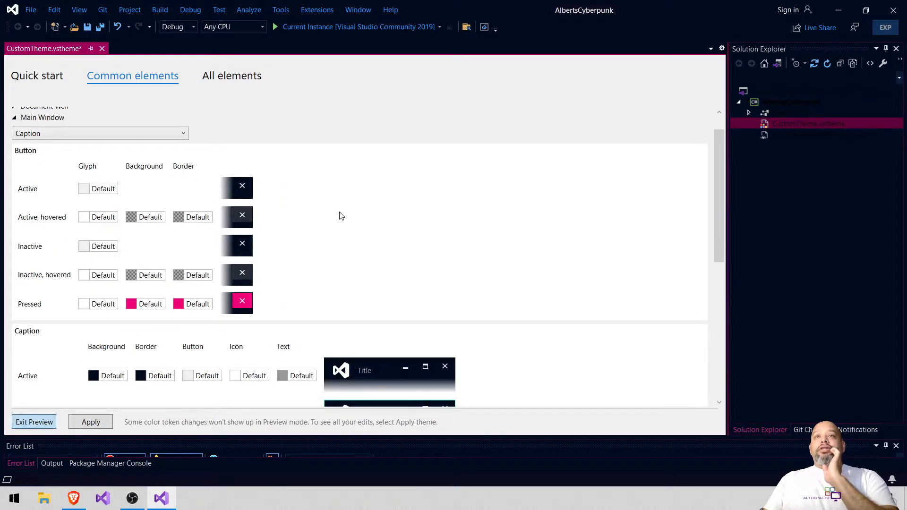
scroll(341, 216, "down", 1)
scroll(321, 262, "down", 4)
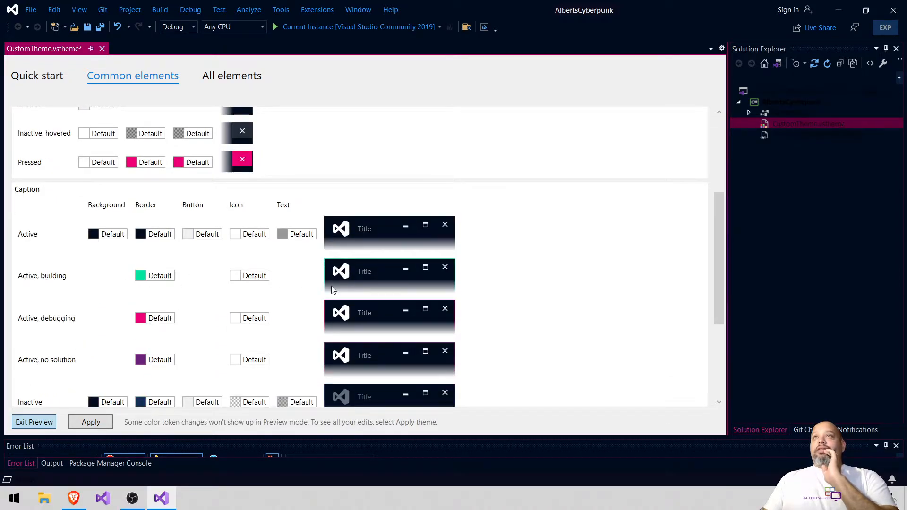
- Restore the window to a smaller size, exit the theme preview and maximize the window again
double_click(635, 5)
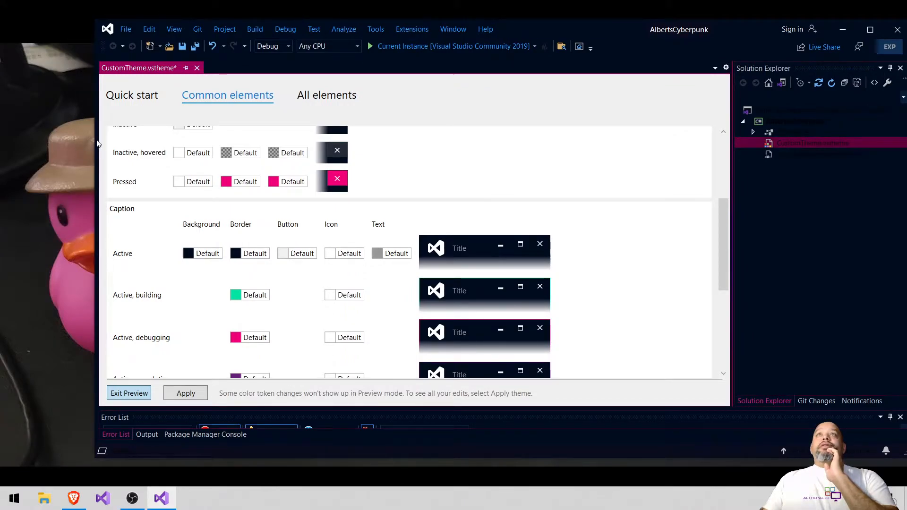
left_click(135, 395)
left_click_drag(153, 68, 423, 231)
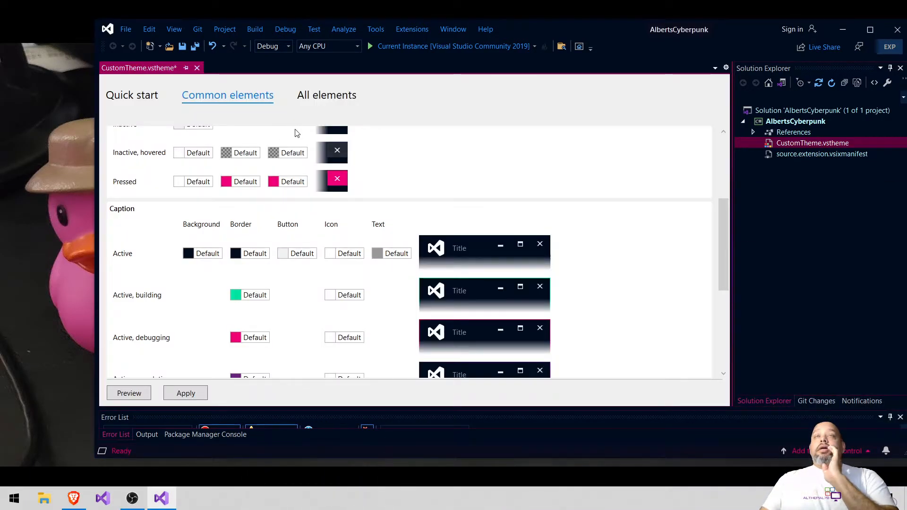
left_click(870, 29)
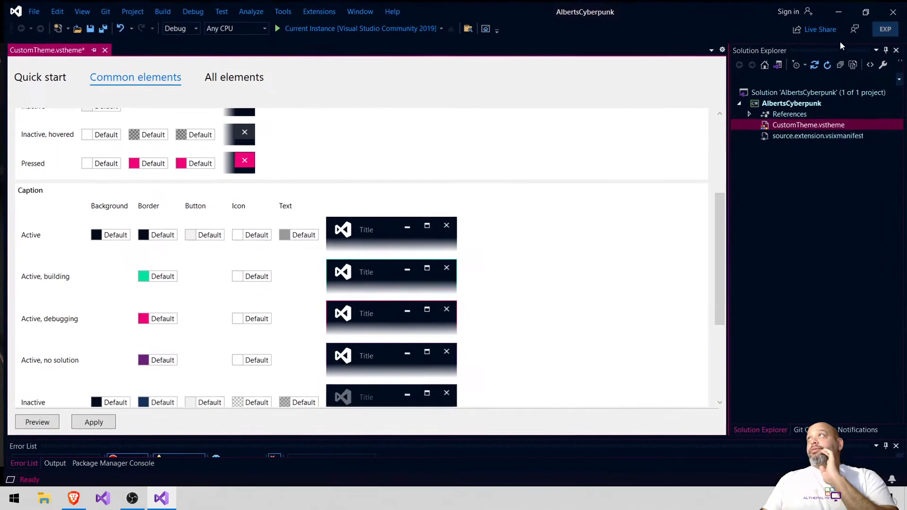
- Switch the Main Window elements from Caption to Main Window and set the Inactive Border color to FFD8E4F0
scroll(298, 232, "down", 3)
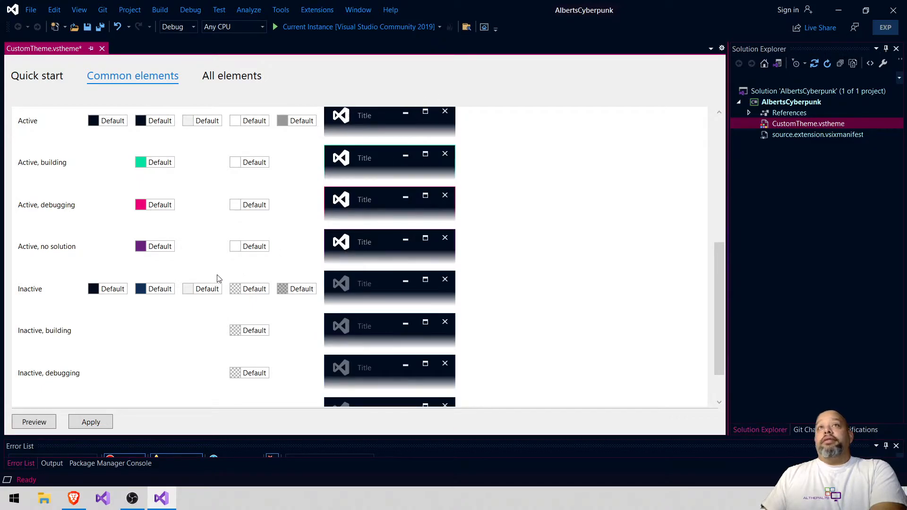
scroll(141, 291, "up", 3)
scroll(59, 236, "down", 5)
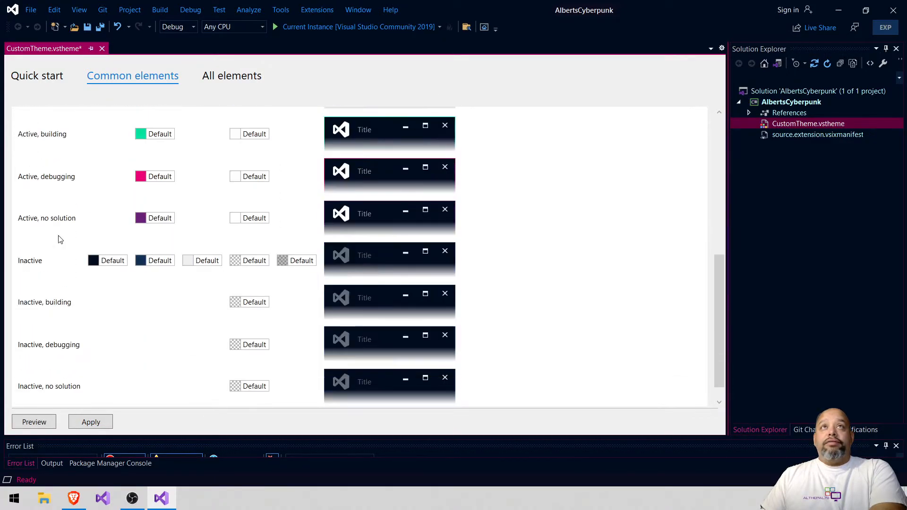
scroll(114, 278, "up", 2)
scroll(111, 286, "up", 3)
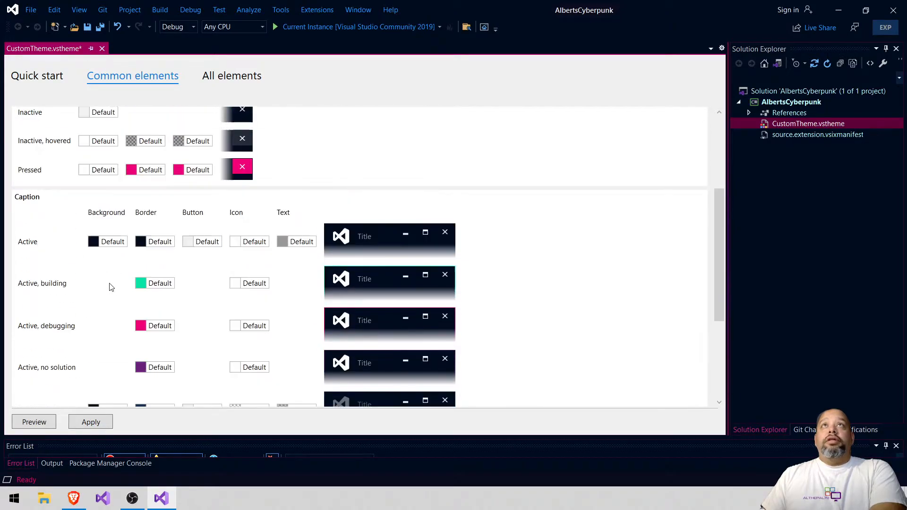
scroll(74, 229, "up", 3)
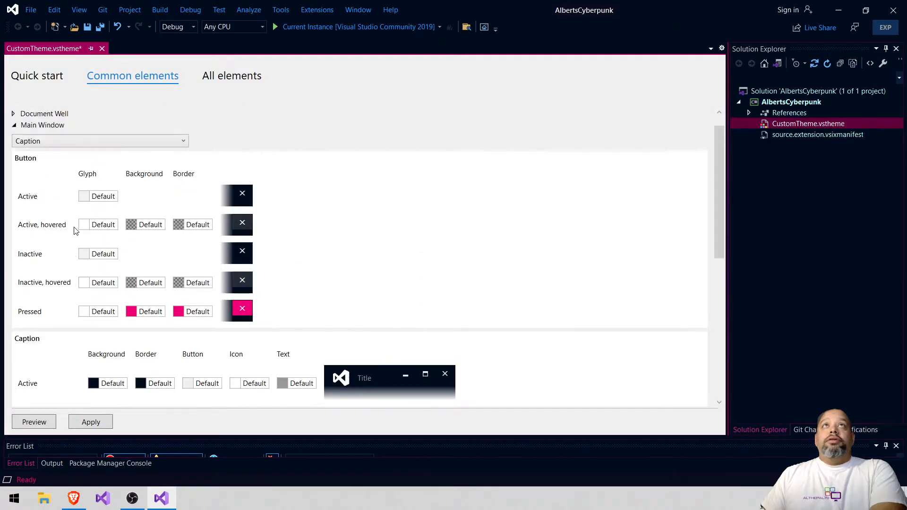
left_click(162, 141)
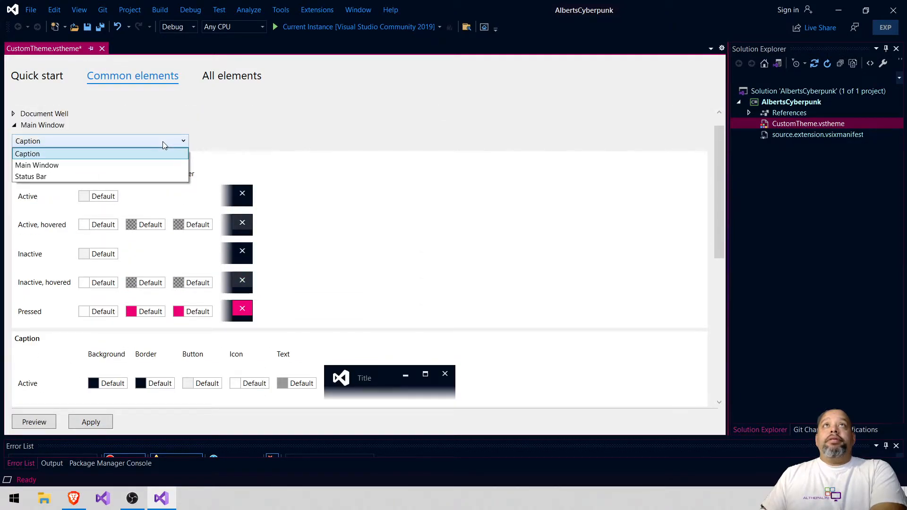
left_click(144, 164)
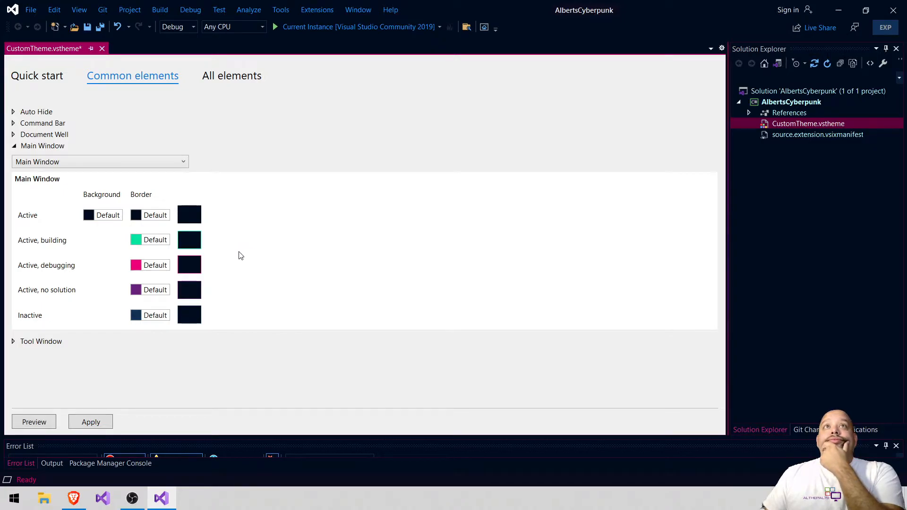
left_click(135, 315)
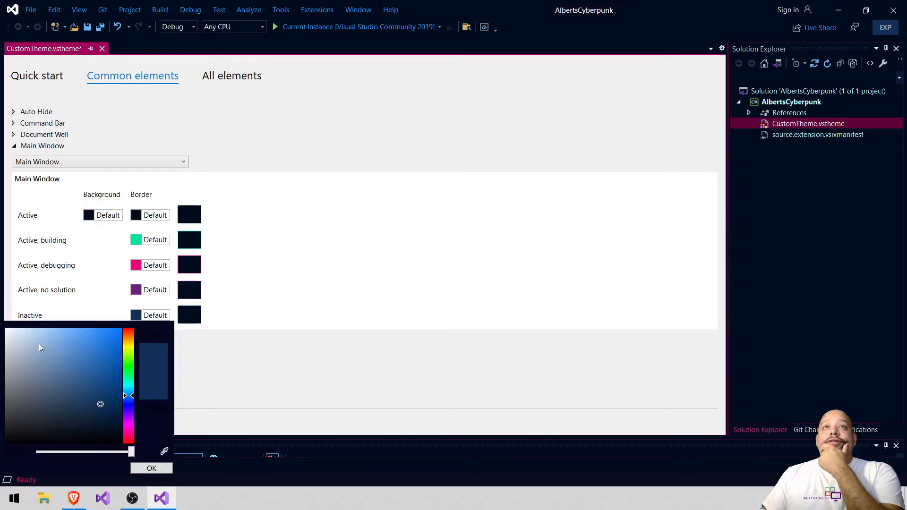
left_click(25, 336)
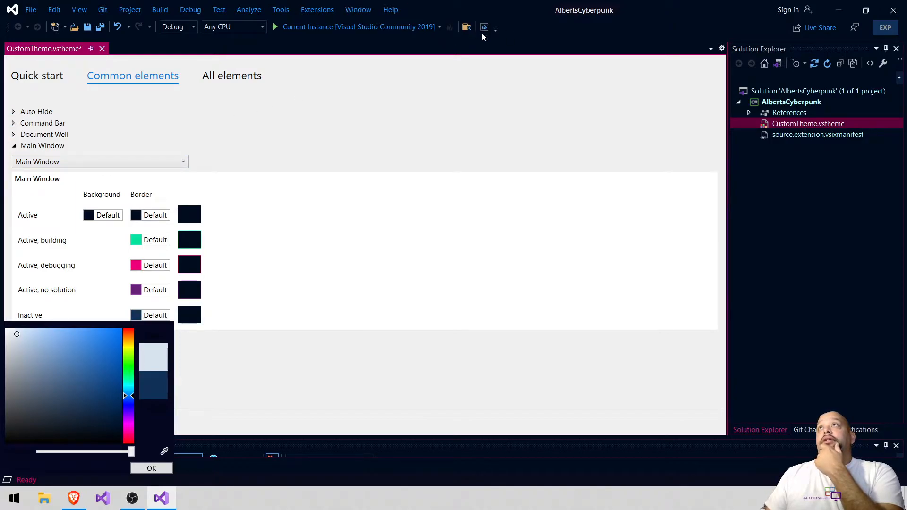
left_click(151, 469)
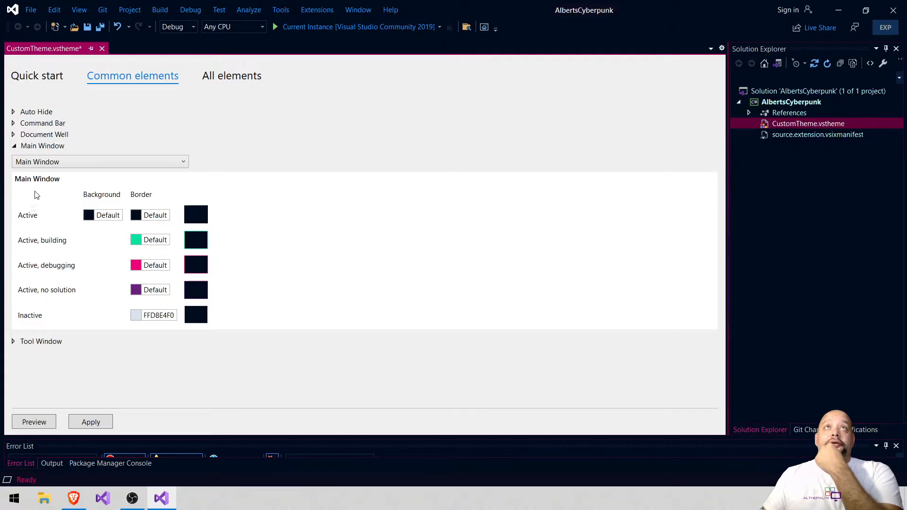
- Check the Main Window's Status Bar colors, then collapse the Main Window section
left_click(125, 166)
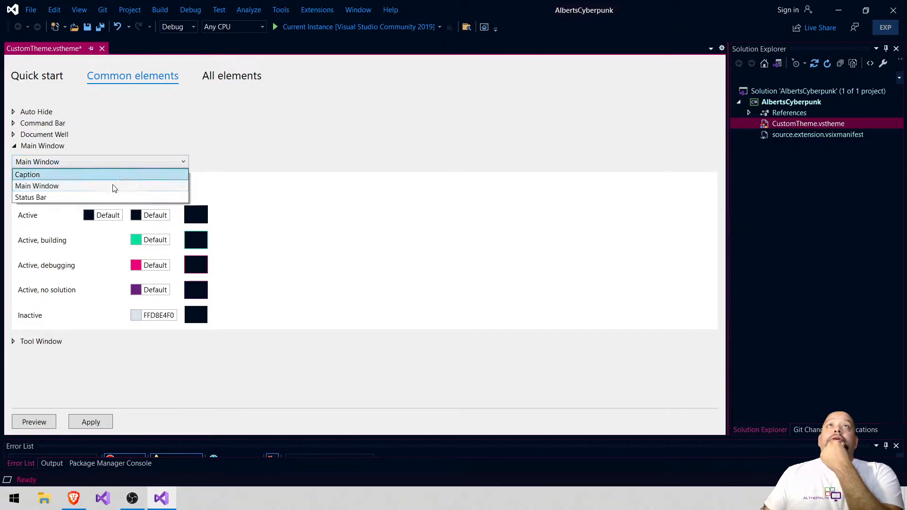
left_click(106, 196)
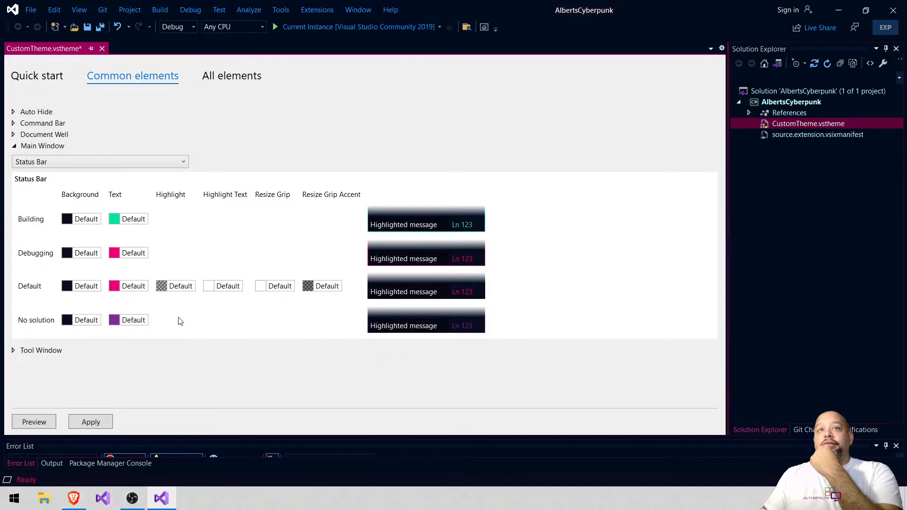
left_click(14, 146)
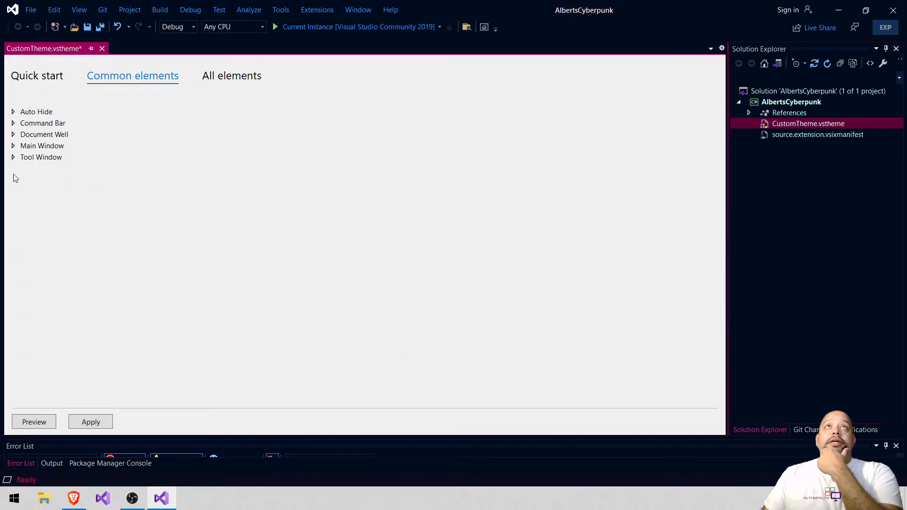
- Set the Tool Window's active Caption Border color to fully opaque FFC70050 and preview the theme
left_click(13, 157)
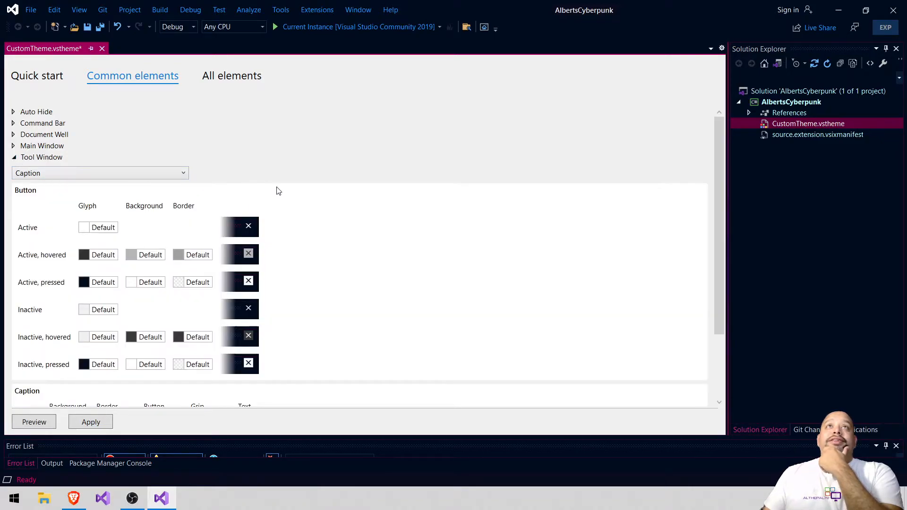
scroll(281, 188, "down", 1)
scroll(375, 209, "down", 1)
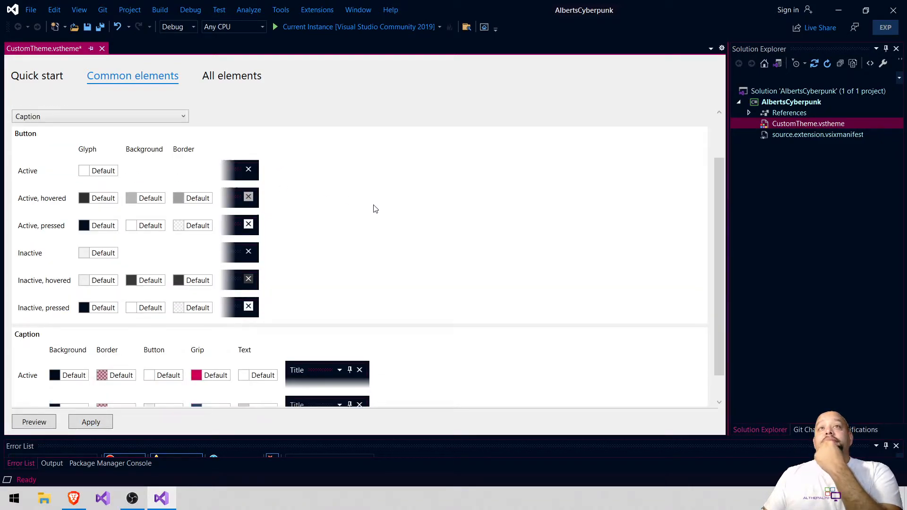
scroll(375, 208, "down", 1)
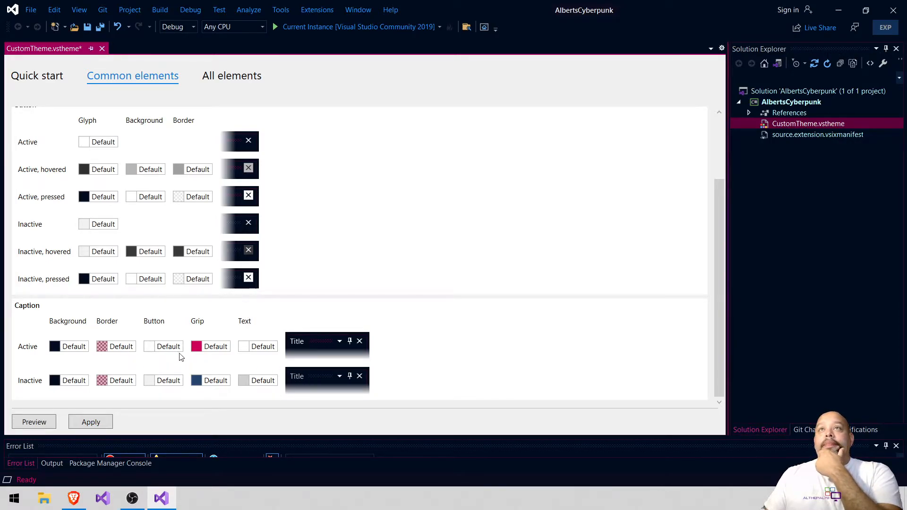
left_click(105, 347)
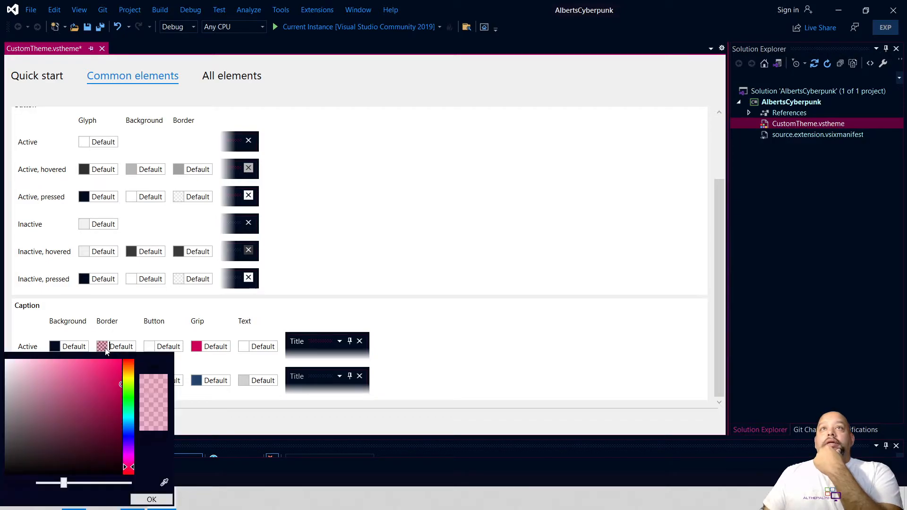
left_click_drag(64, 482, 136, 489)
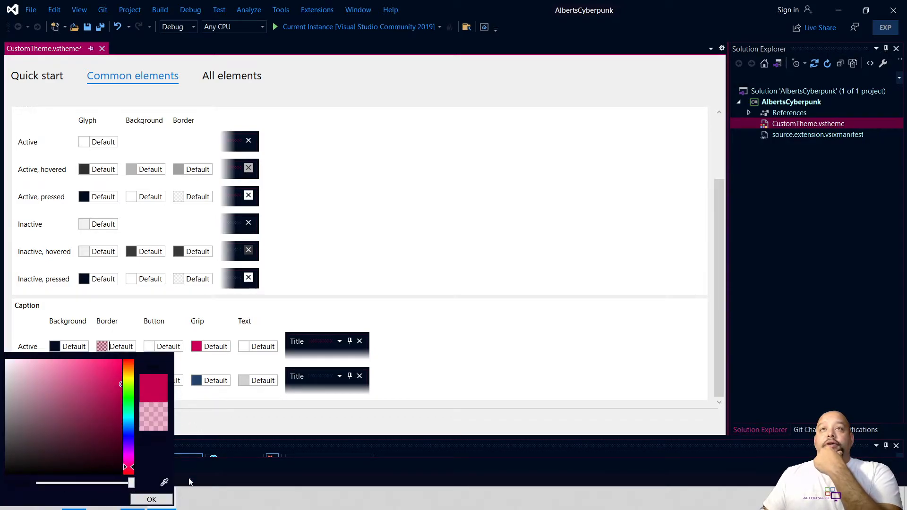
left_click(152, 500)
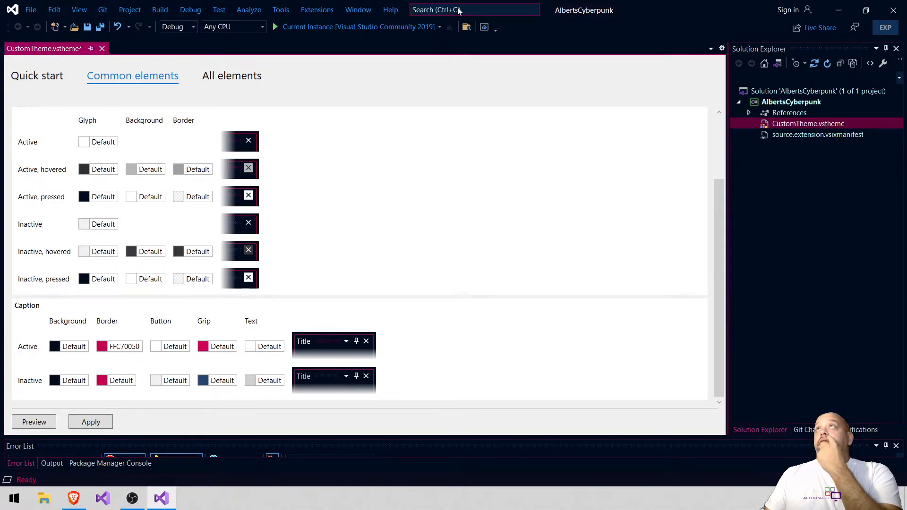
left_click(42, 423)
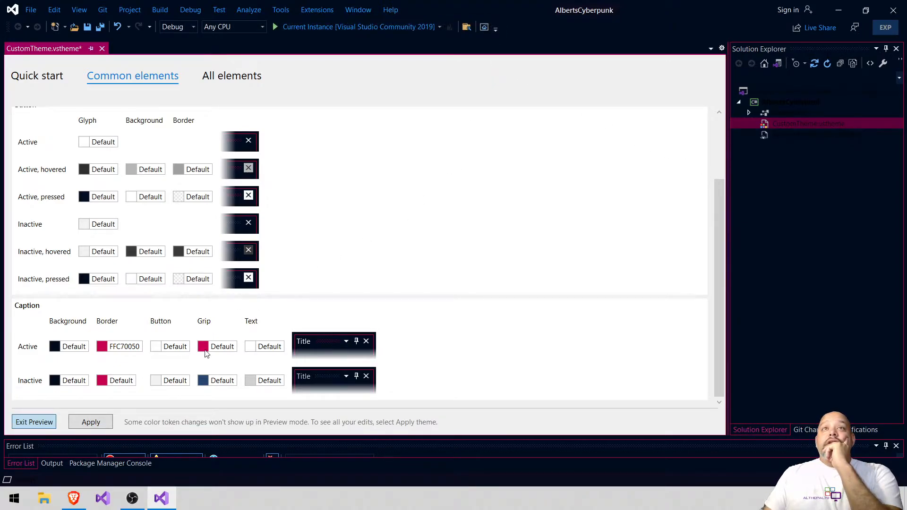
- Browse all theme elements by category and examine the colors in the SearchControl category
left_click(227, 79)
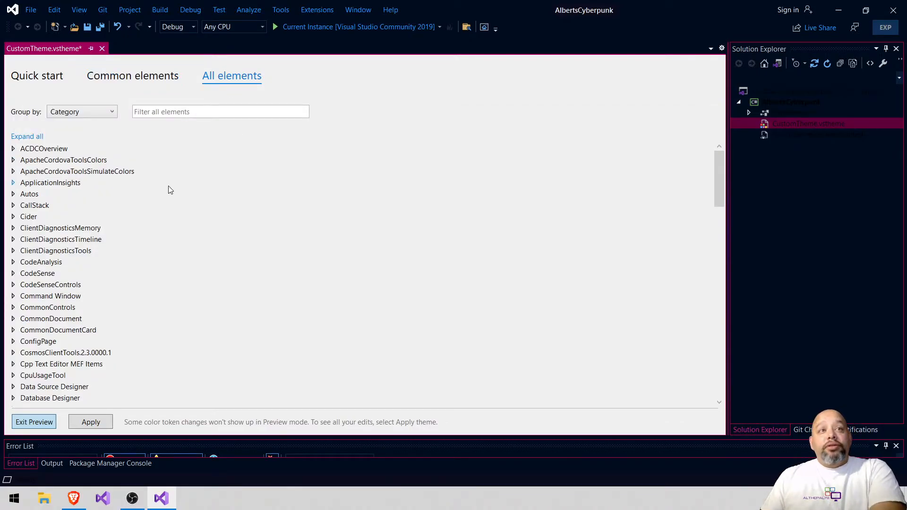
scroll(160, 198, "down", 7)
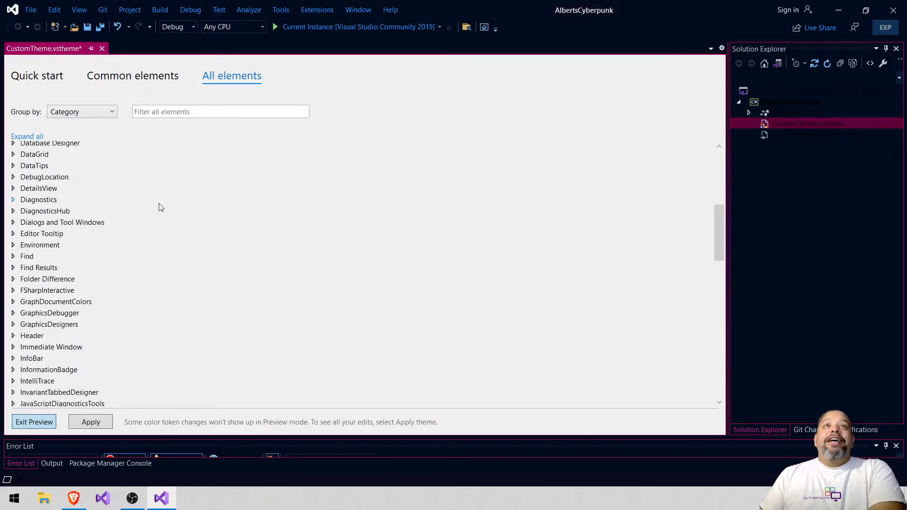
scroll(159, 208, "down", 12)
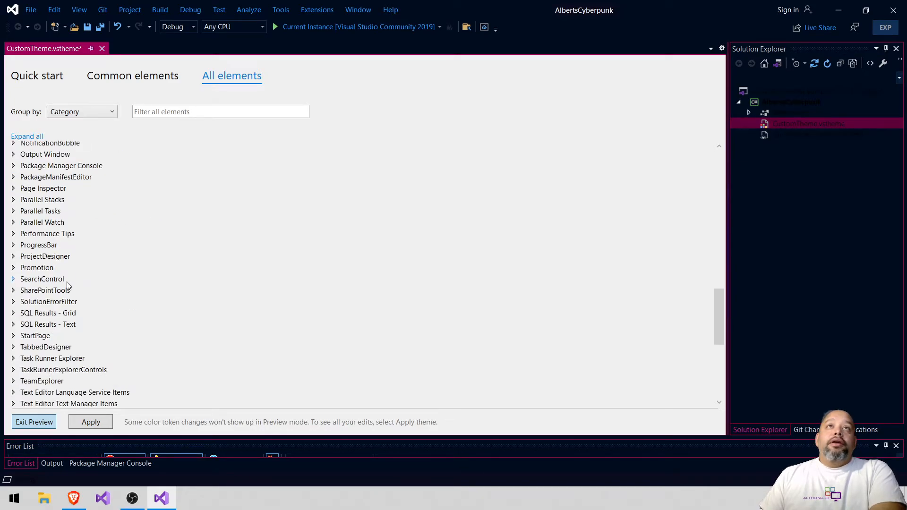
left_click(13, 279)
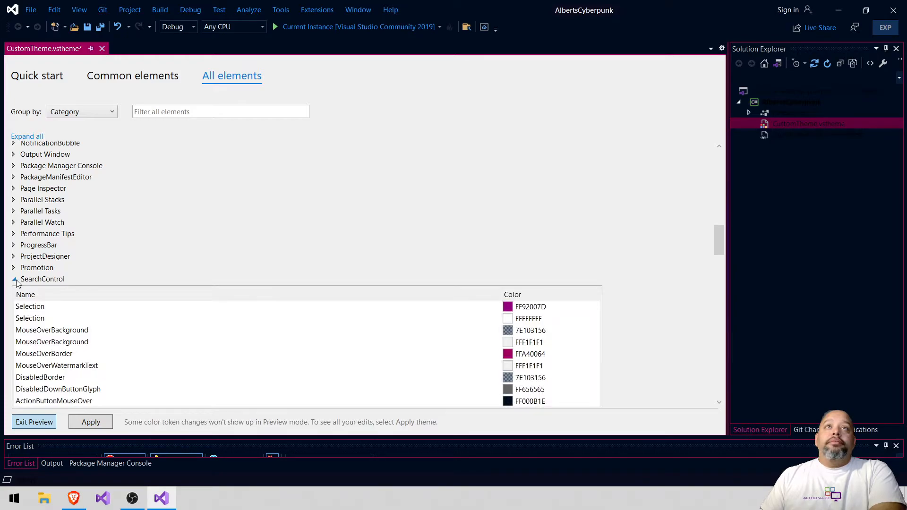
scroll(373, 218, "down", 5)
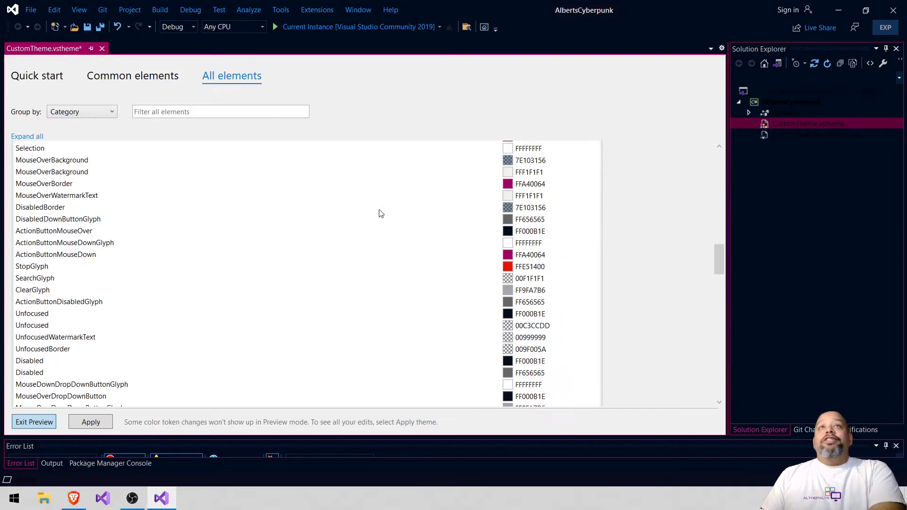
scroll(380, 214, "up", 3)
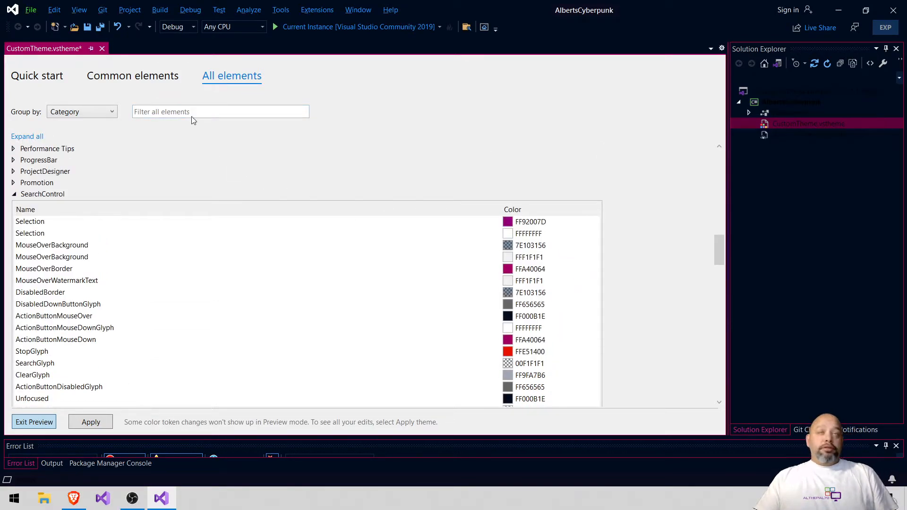
left_click(16, 196)
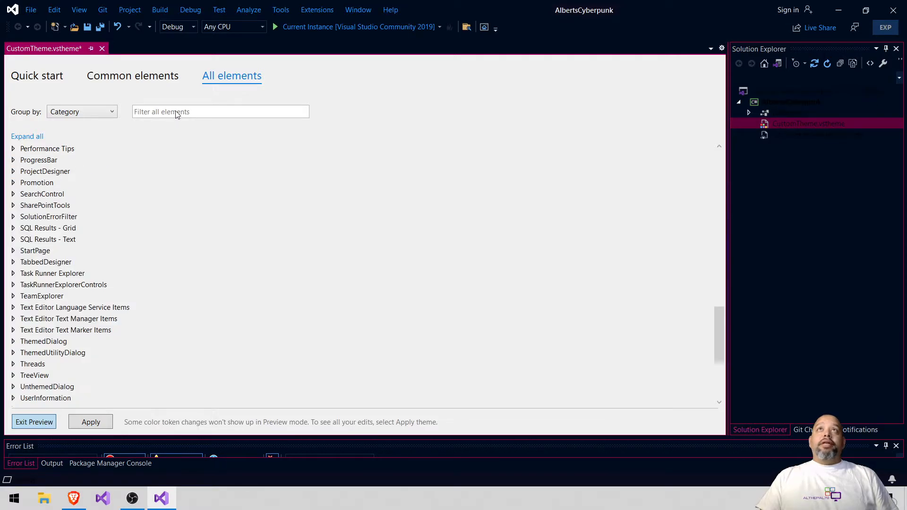
- Filter all elements by "searchcontrol", check the Cider category and expand the SearchControl category
left_click(195, 111)
type("search")
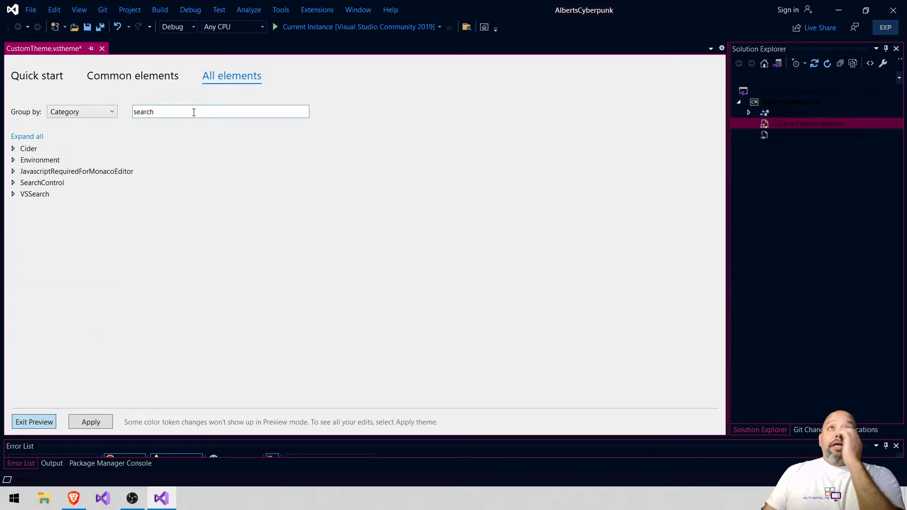
left_click(13, 183)
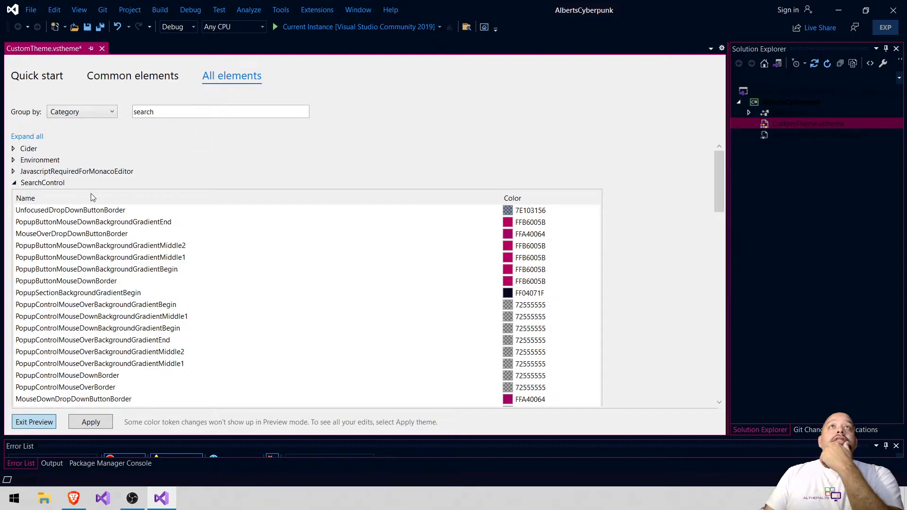
left_click(225, 117)
type("contro")
type("rol")
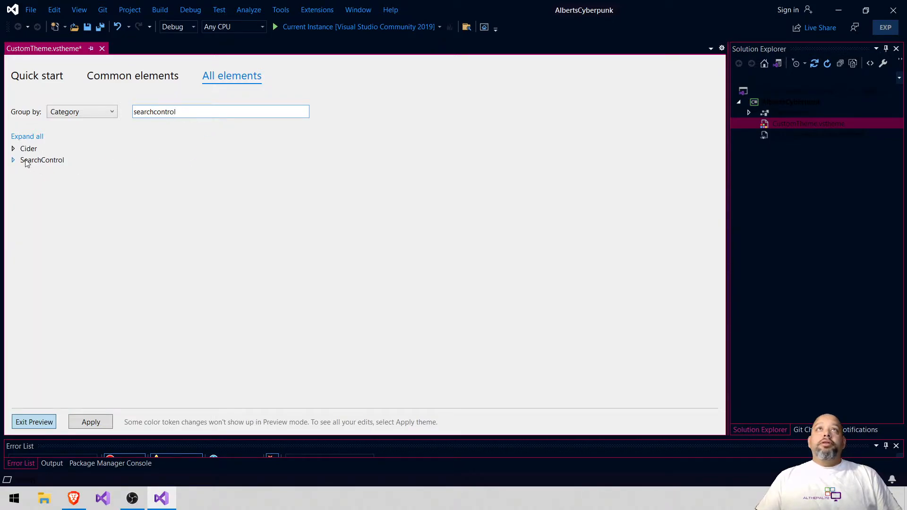
left_click(13, 148)
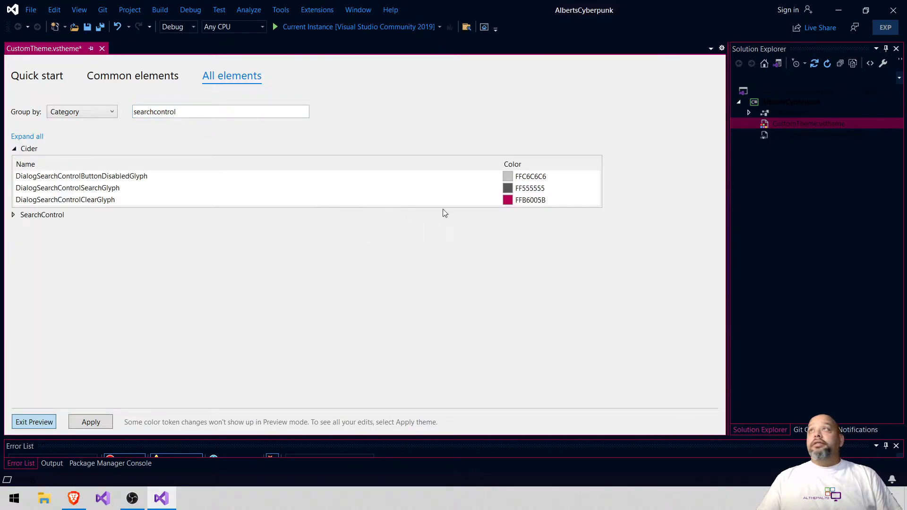
left_click(14, 148)
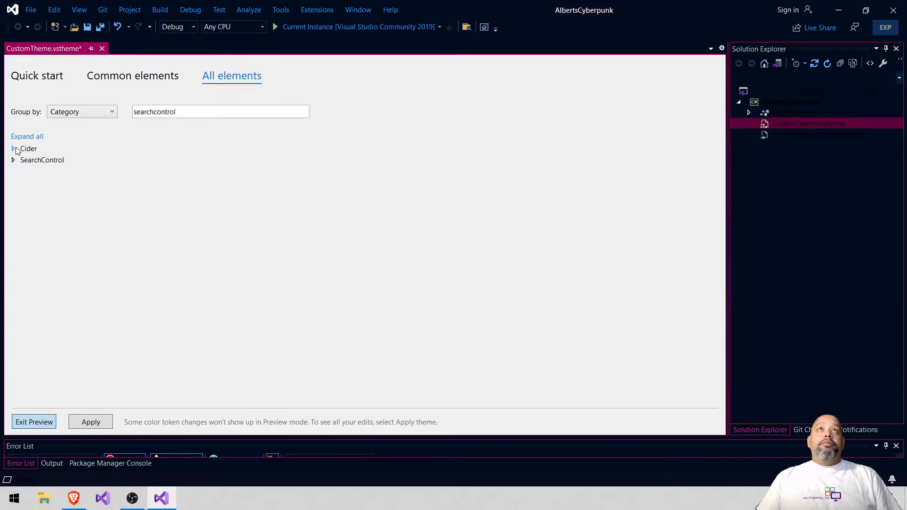
left_click(13, 160)
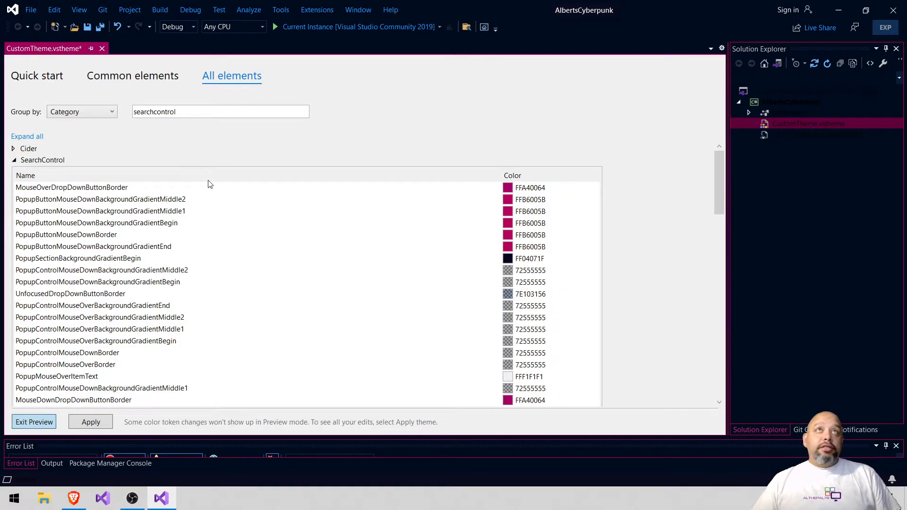
- Set the SearchControl category's UnfocusedDropDownButton color to the fully opaque blue FF2F67A7
scroll(211, 191, "down", 5)
scroll(254, 206, "down", 15)
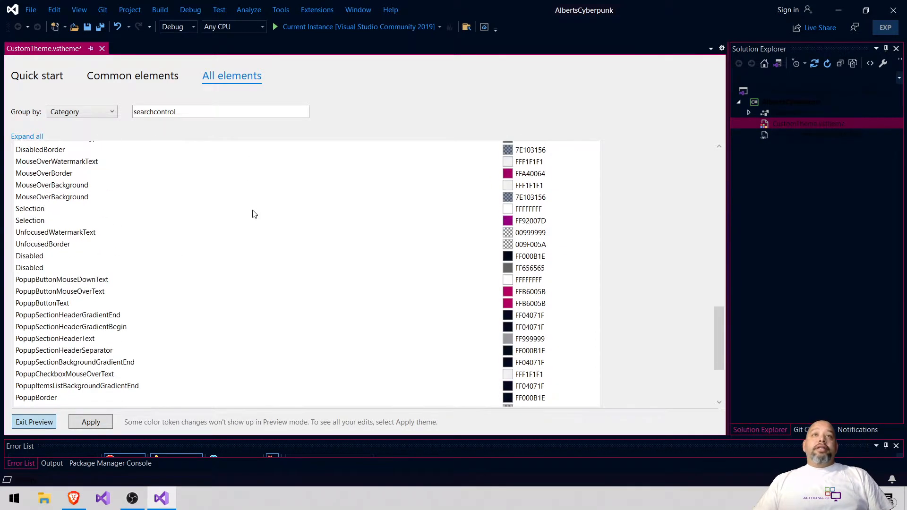
left_click(41, 395)
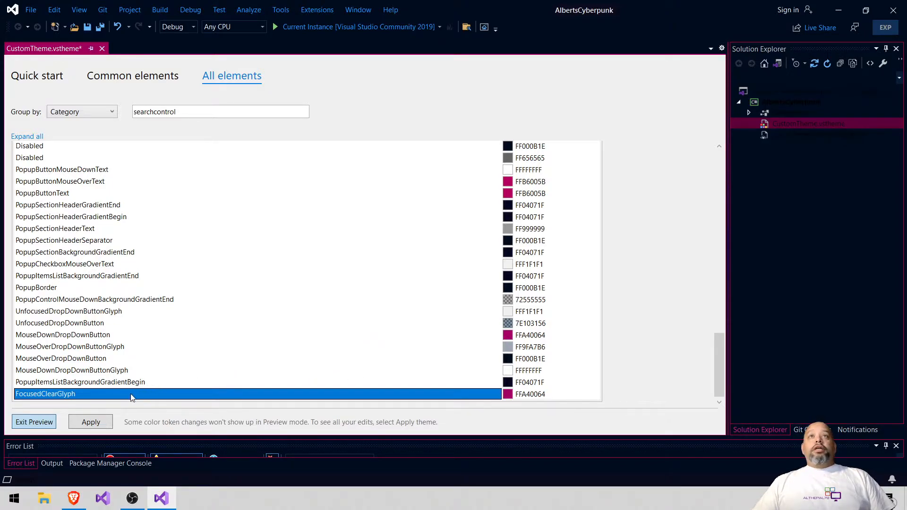
left_click(105, 313)
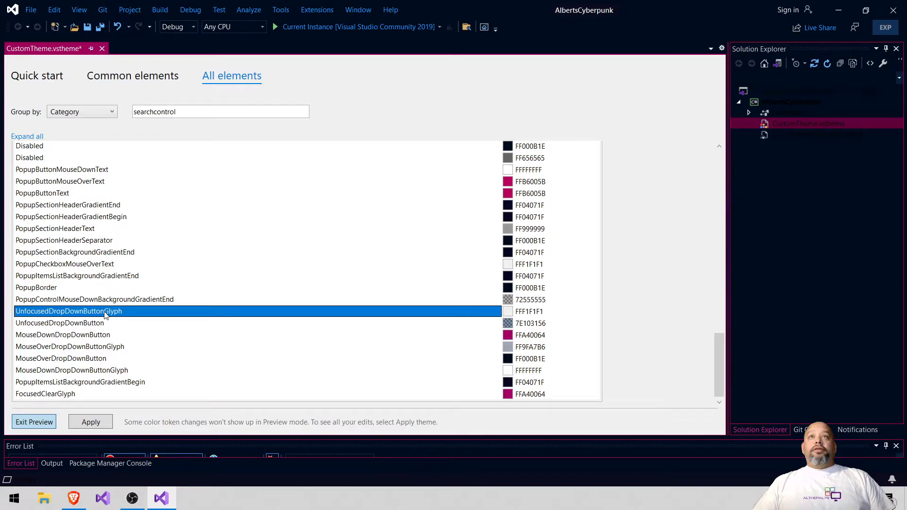
left_click(511, 312)
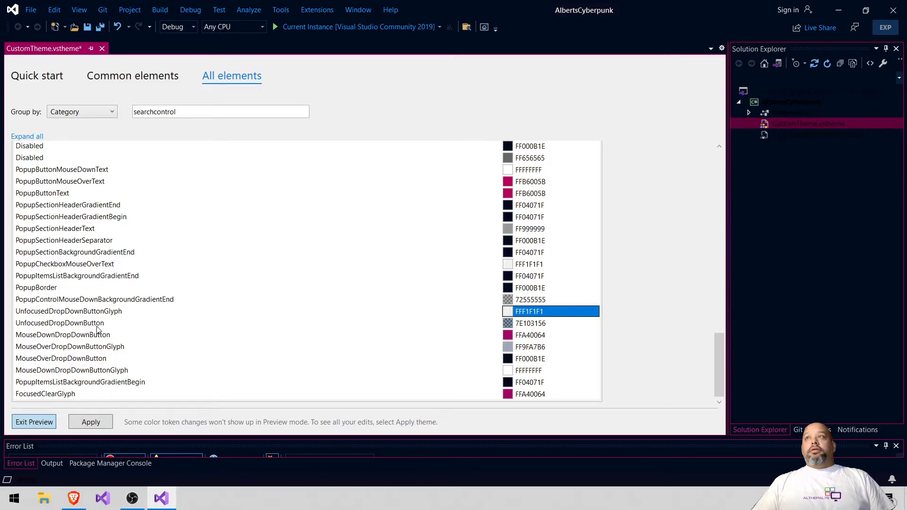
left_click(508, 325)
left_click(507, 323)
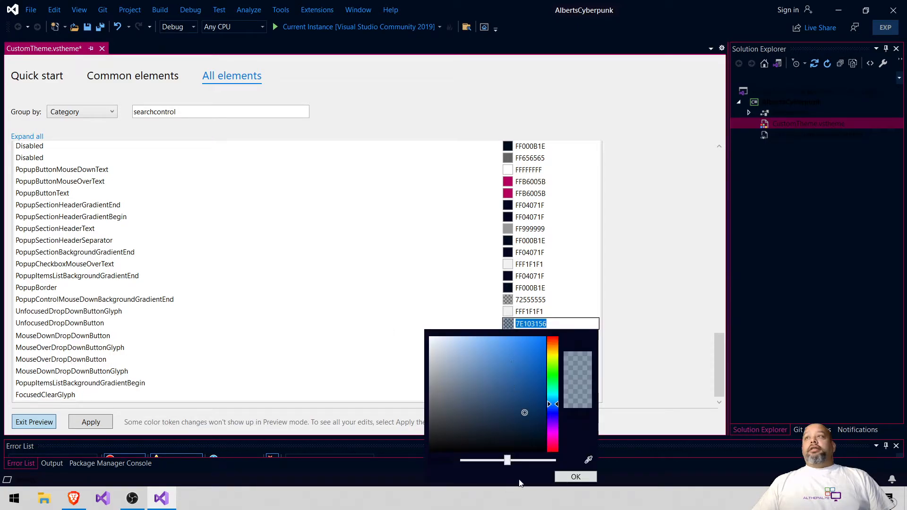
left_click_drag(544, 461, 555, 461)
left_click_drag(522, 414, 513, 376)
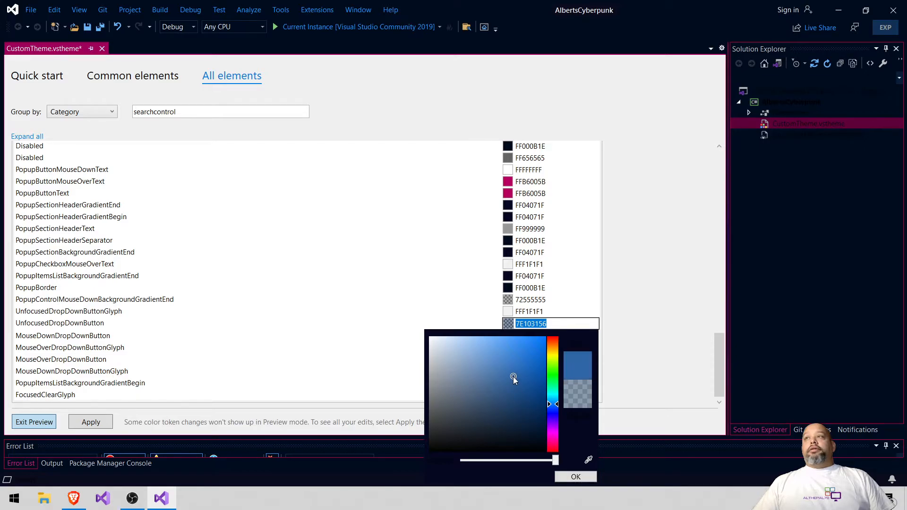
left_click(572, 477)
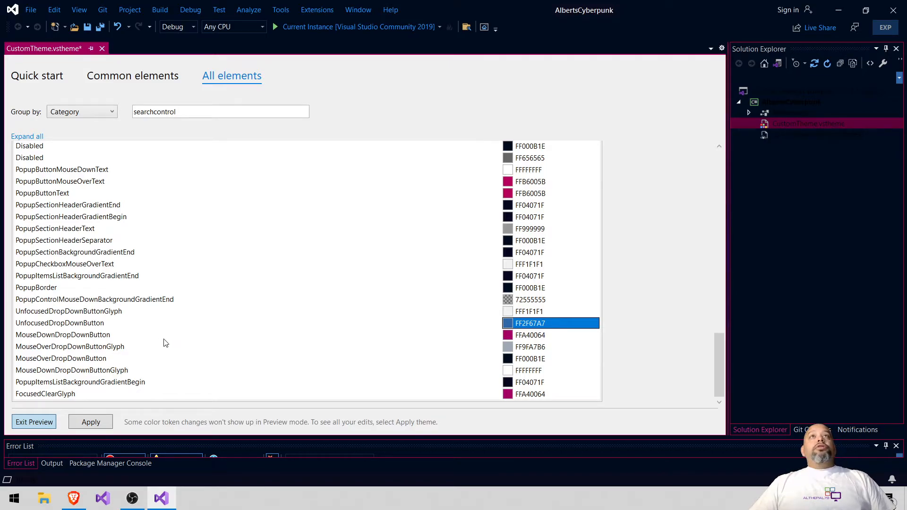
- Make the SearchControl category's UnfocusedWatermarkText color fully opaque, giving FF999999
scroll(165, 342, "up", 1)
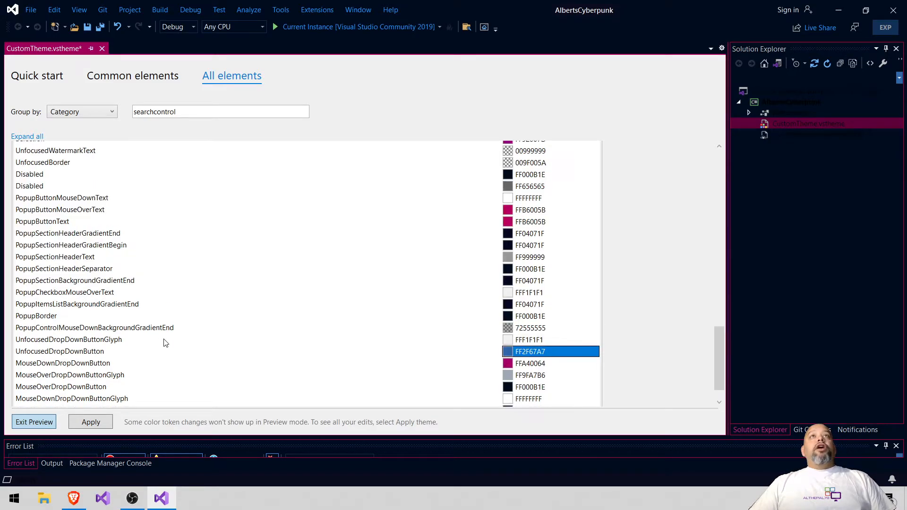
left_click(44, 152)
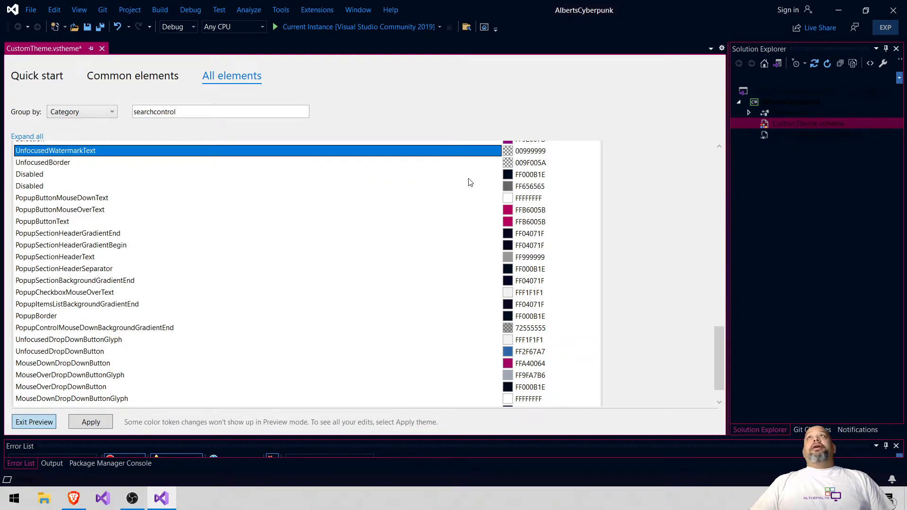
left_click(514, 155)
left_click(514, 155)
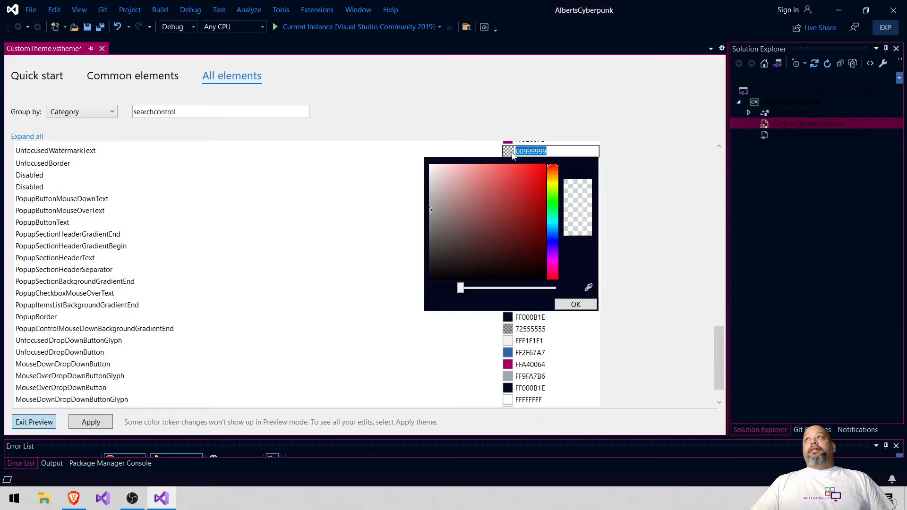
left_click_drag(461, 287, 555, 287)
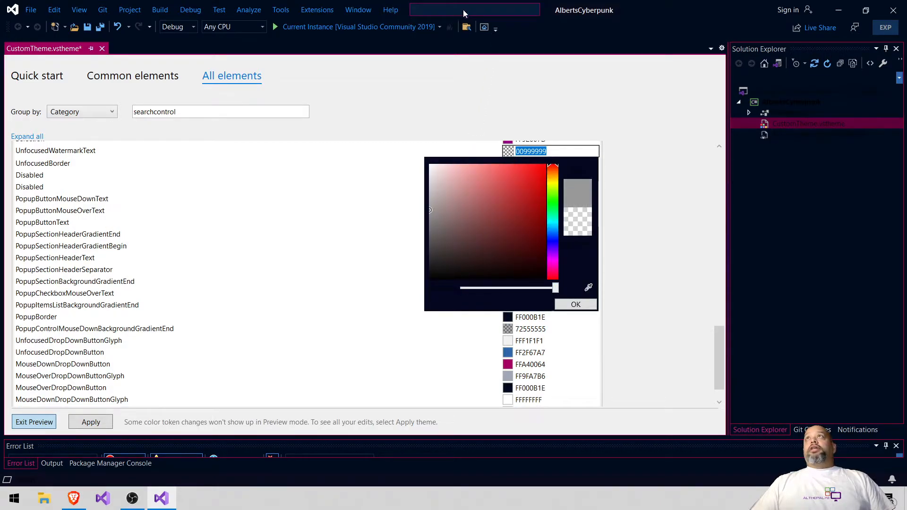
left_click(590, 306)
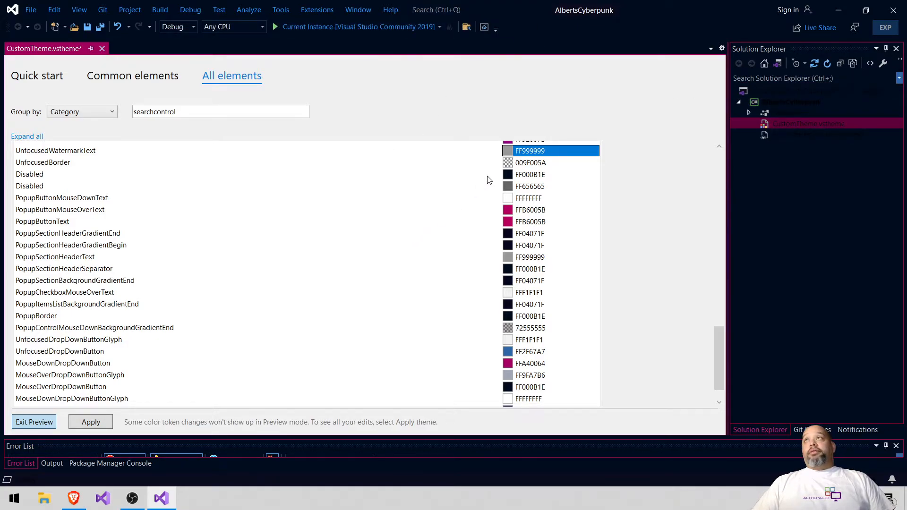
- Set the SearchControl category's UnfocusedWatermarkText color to the fully opaque teal FF187C9F
left_click(509, 151)
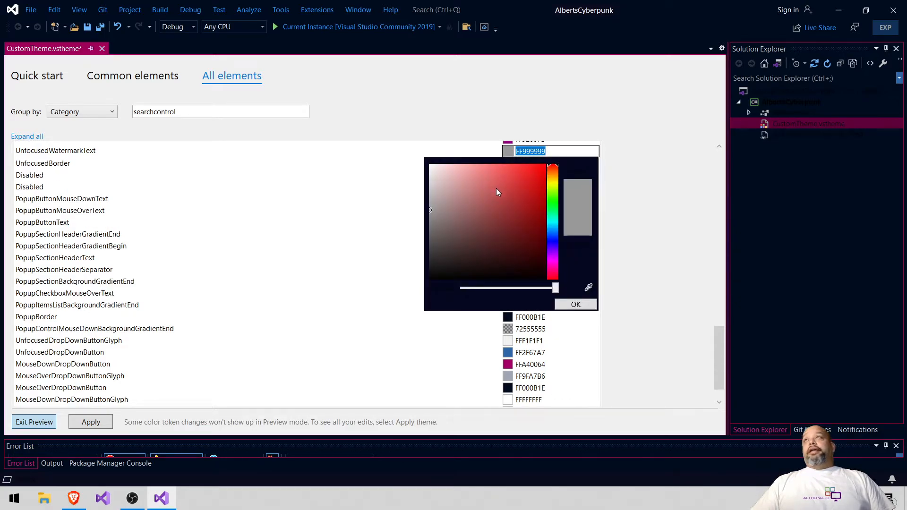
left_click_drag(478, 228, 525, 197)
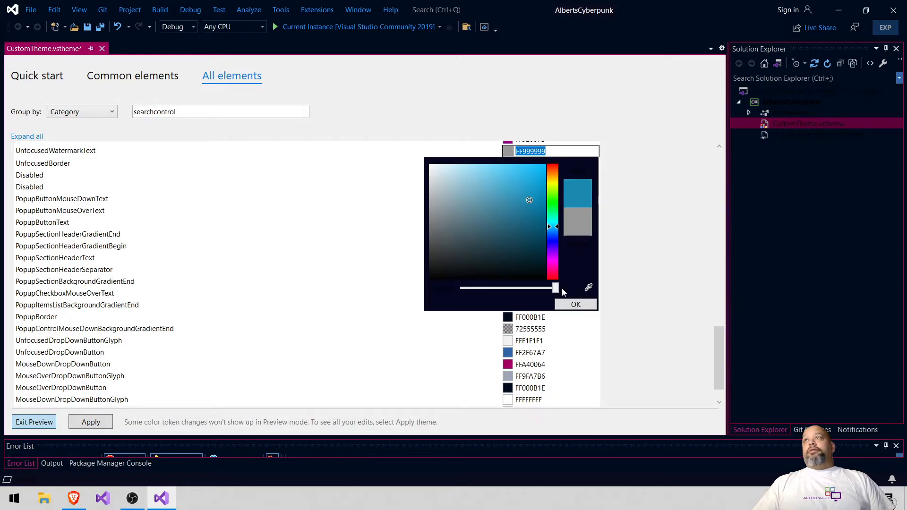
key("BackSpace")
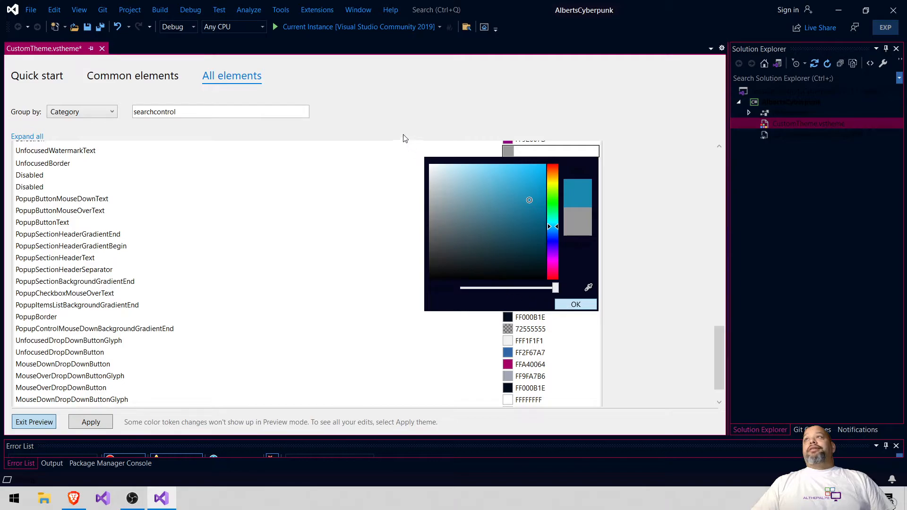
left_click(503, 87)
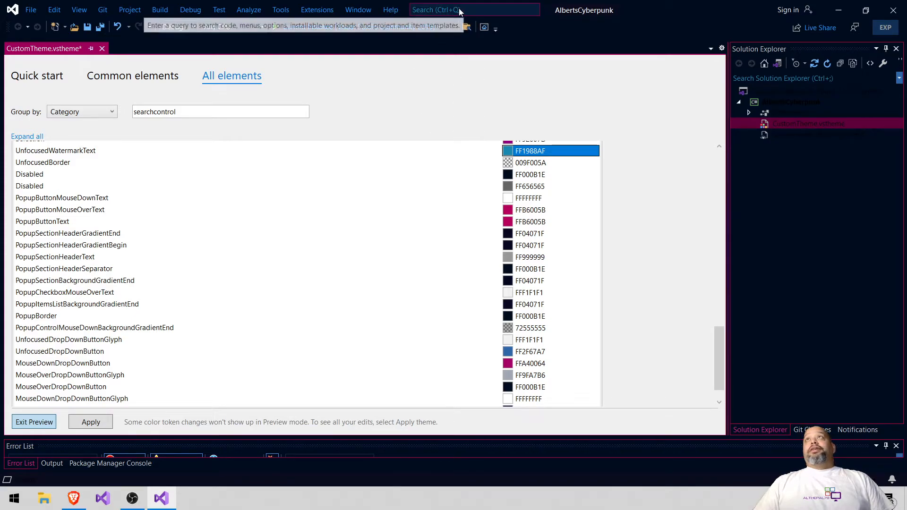
left_click(512, 149)
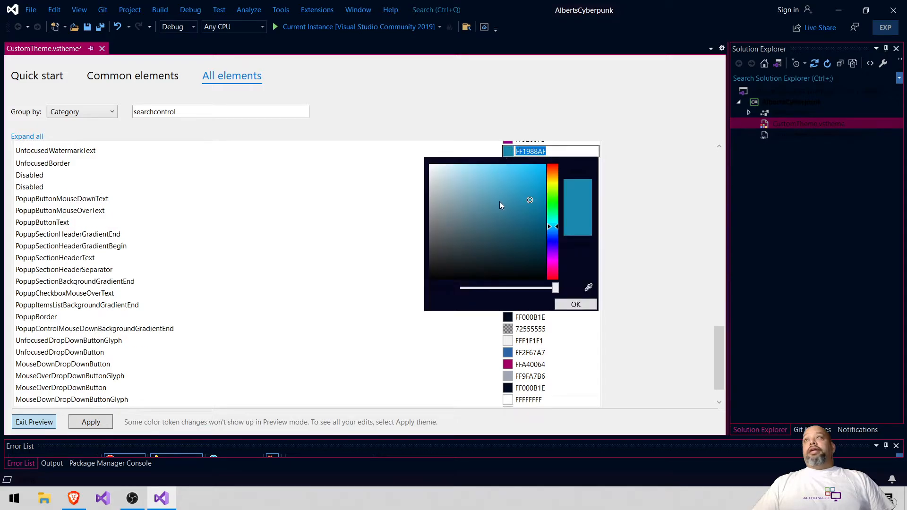
left_click(529, 207)
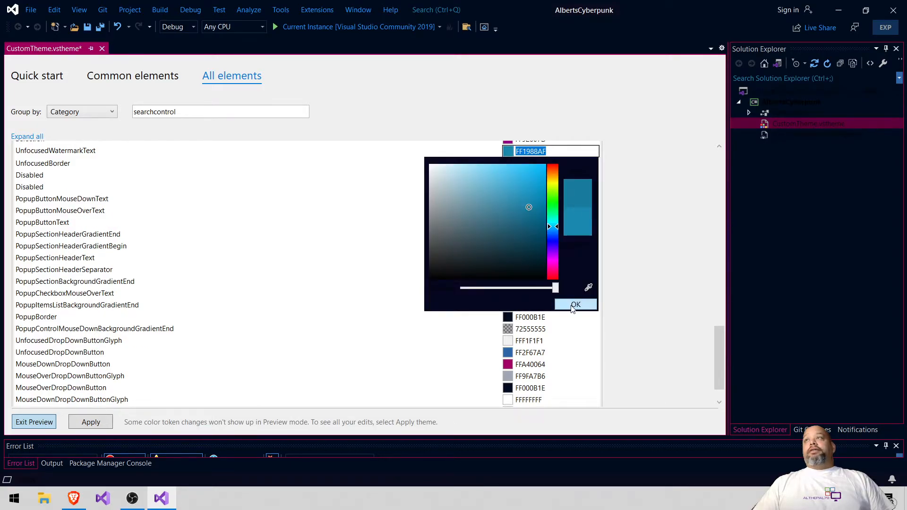
key("BackSpace")
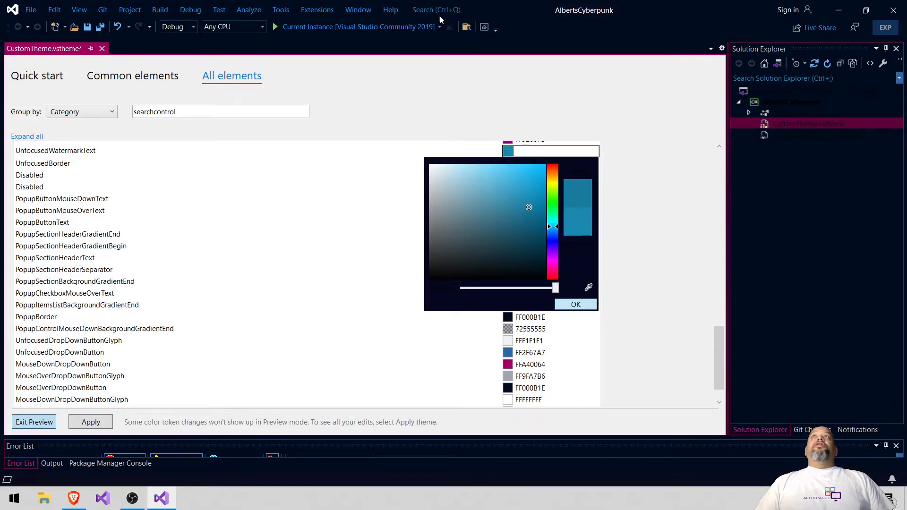
key("Return")
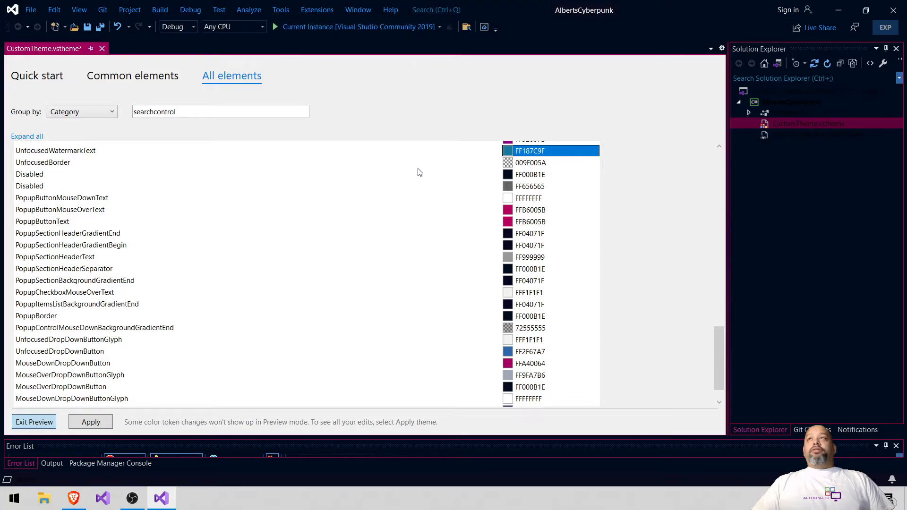
left_click(40, 162)
left_click(510, 166)
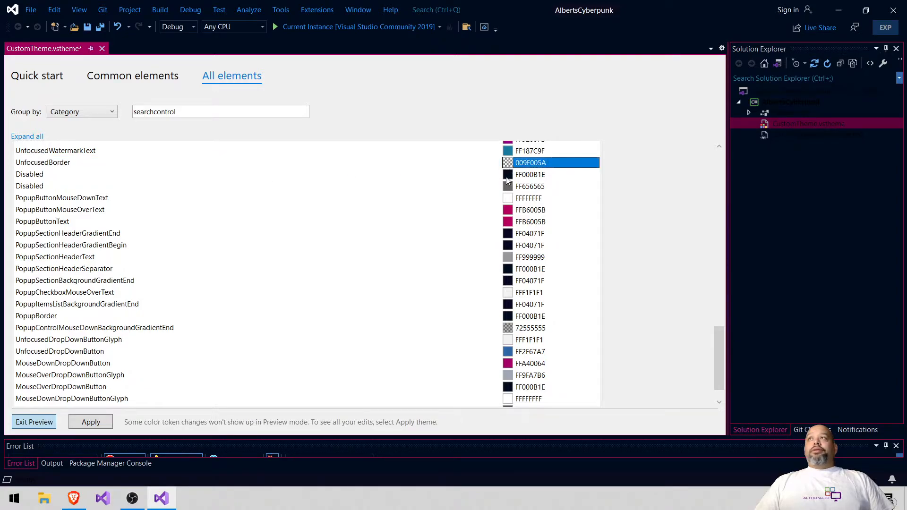
left_click(518, 164)
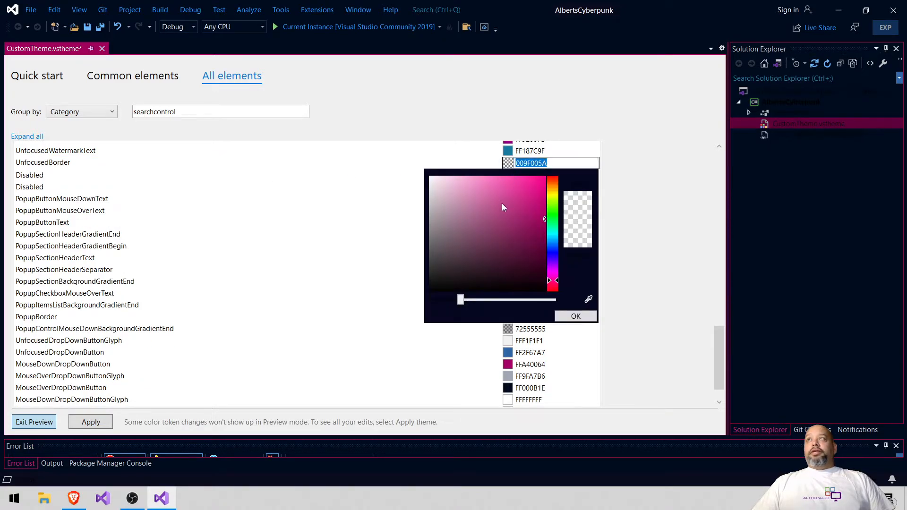
left_click(475, 165)
left_click(508, 167)
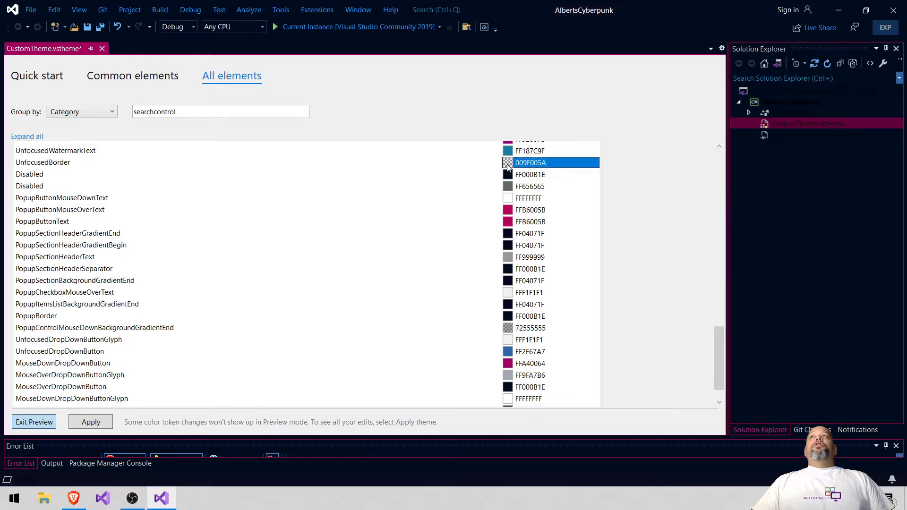
left_click(508, 167)
left_click(486, 166)
left_click(533, 163)
double_click(535, 163)
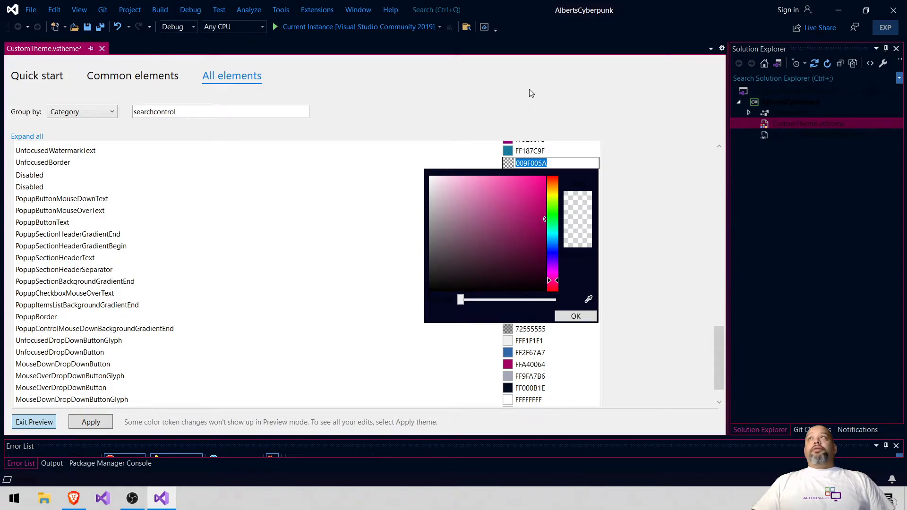
left_click(482, 166)
- Copy the UnfocusedWatermarkText color value FF187C9F and apply it to UnfocusedBorder in the SearchControl category
left_click(536, 152)
left_click(535, 151)
double_click(536, 151)
key("ctrl+c")
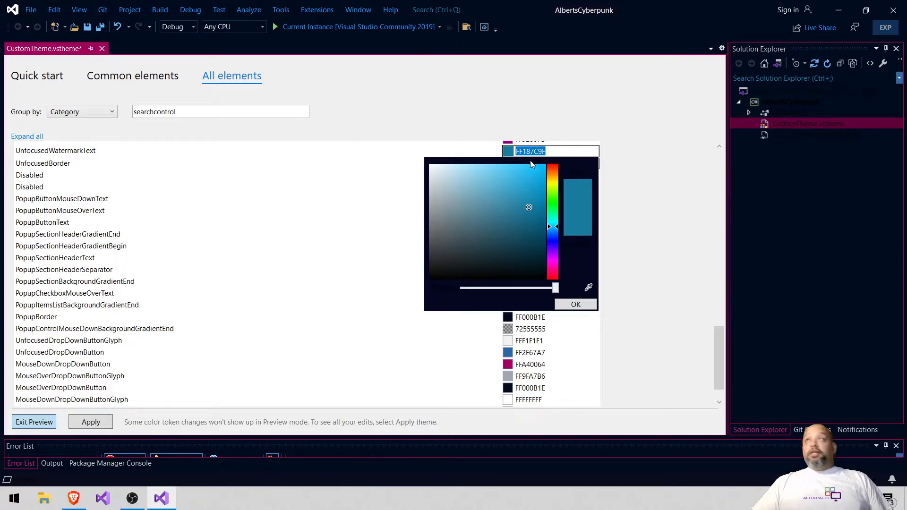
left_click(387, 173)
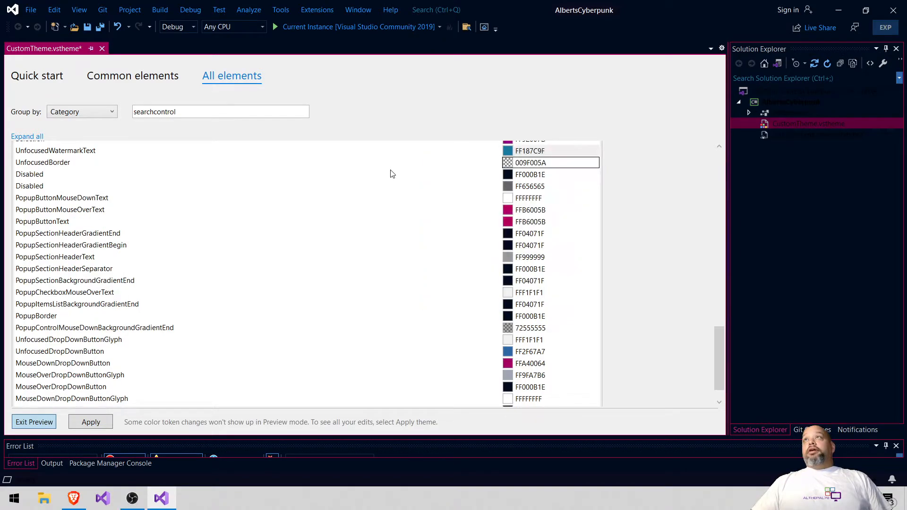
double_click(515, 163)
key("ctrl+v")
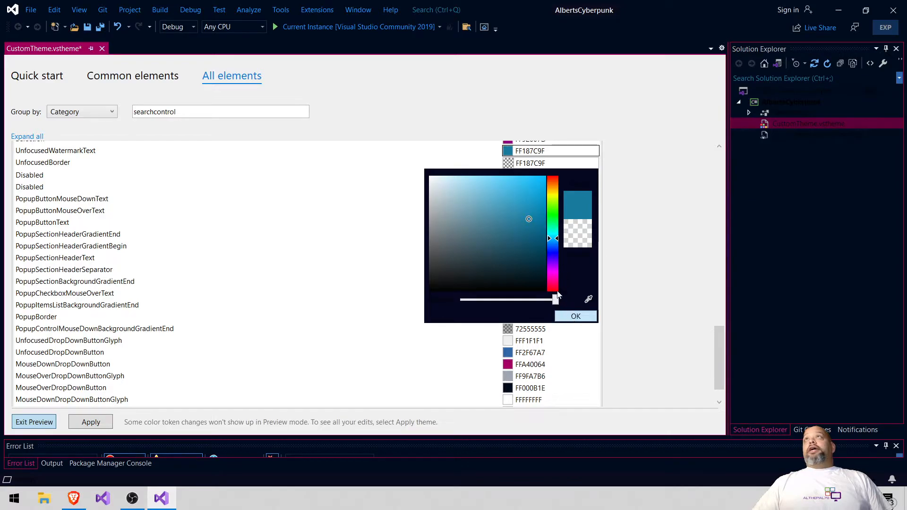
left_click(503, 32)
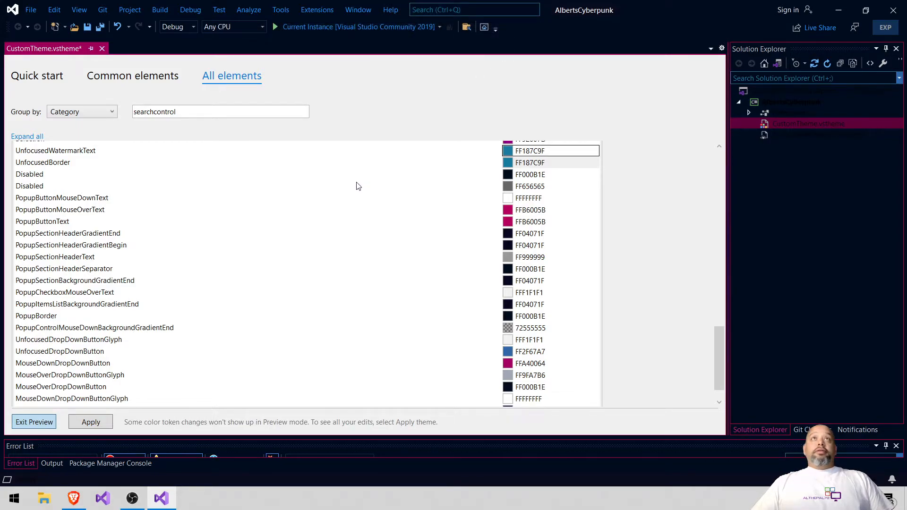
- Set the SearchControl category's UnfocusedDropDownButtonBorder color to the fully opaque grayish blue FF6C89AA
scroll(355, 186, "up", 1)
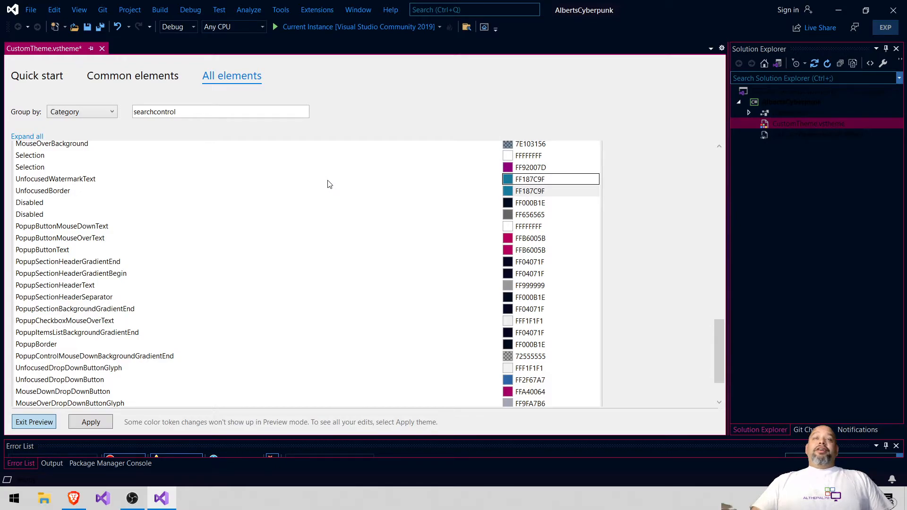
scroll(260, 204, "up", 1)
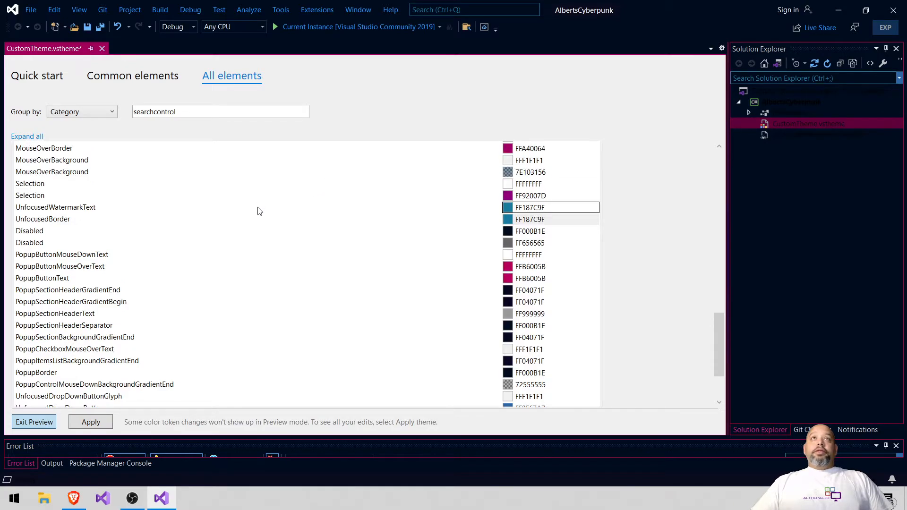
scroll(224, 239, "up", 2)
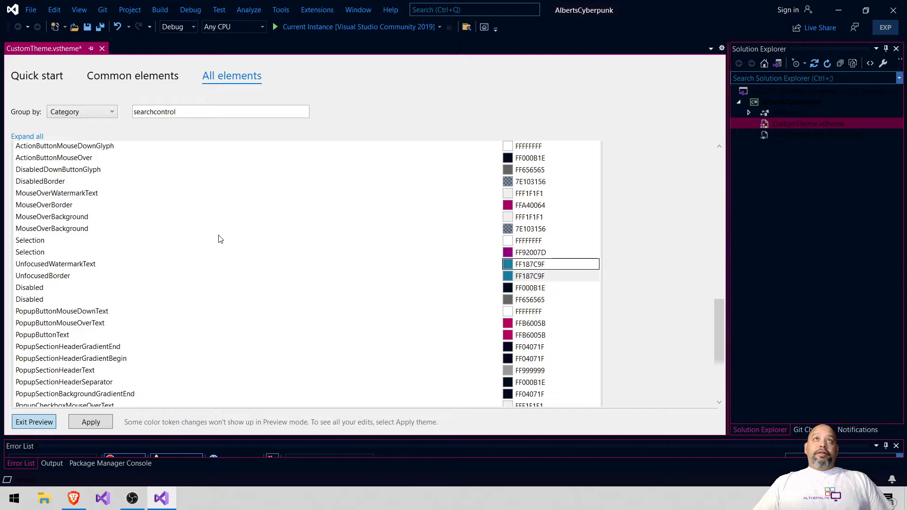
scroll(150, 222, "up", 8)
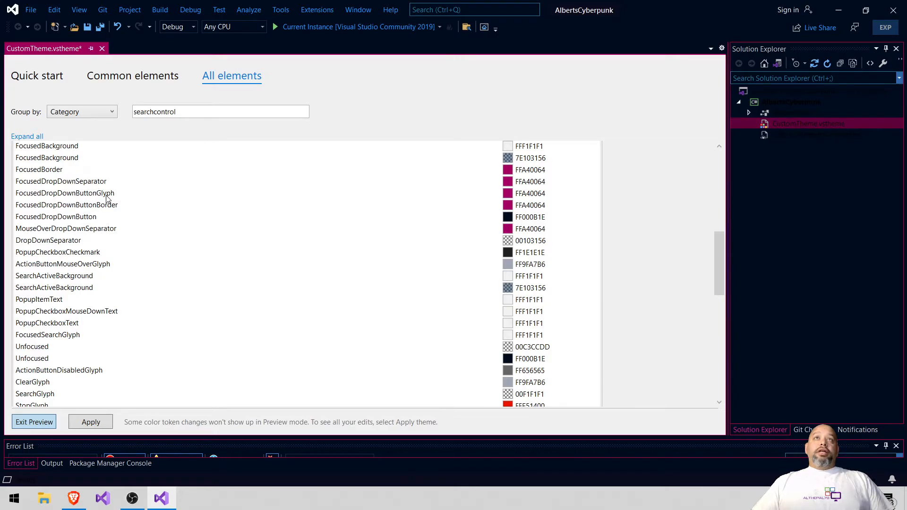
scroll(89, 229, "up", 2)
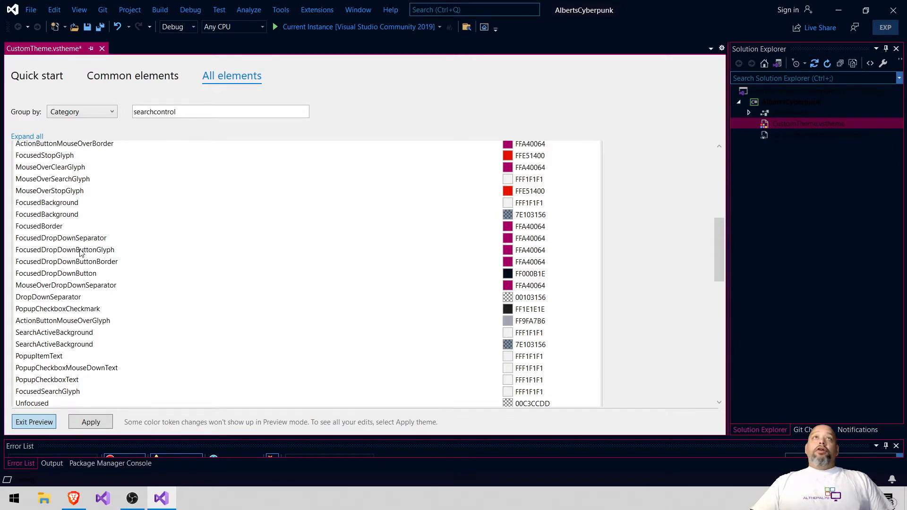
scroll(88, 249, "up", 8)
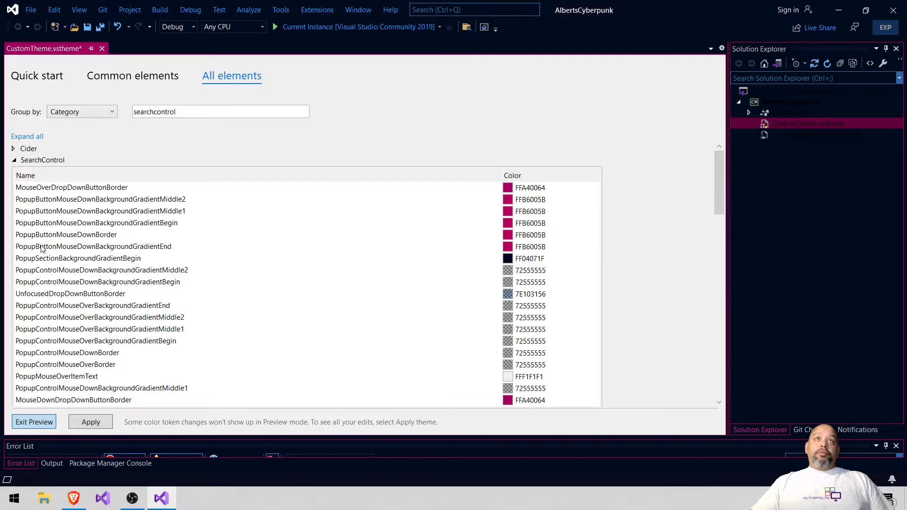
left_click(70, 295)
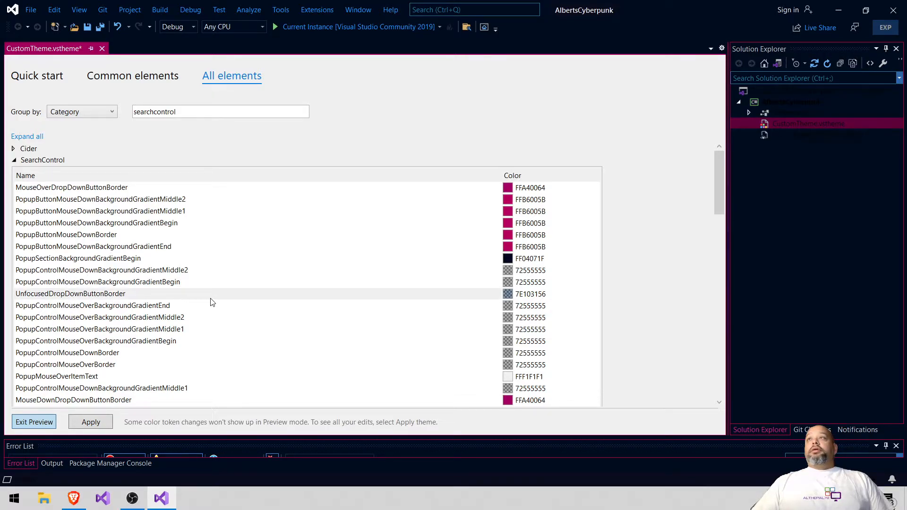
left_click(511, 297)
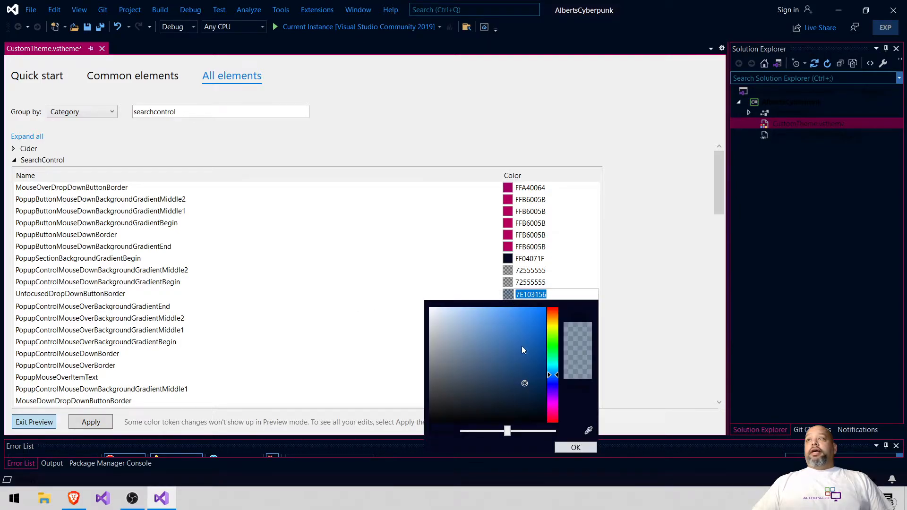
left_click(549, 431)
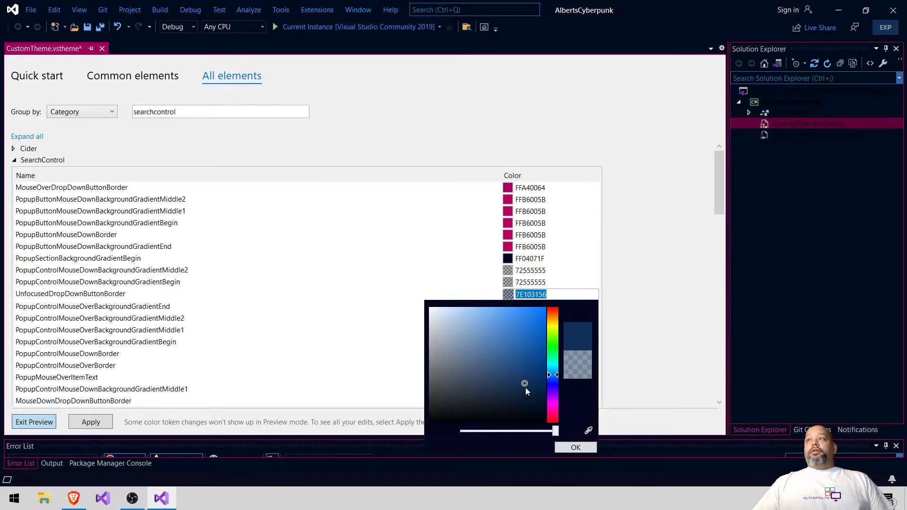
left_click(478, 350)
left_click(472, 346)
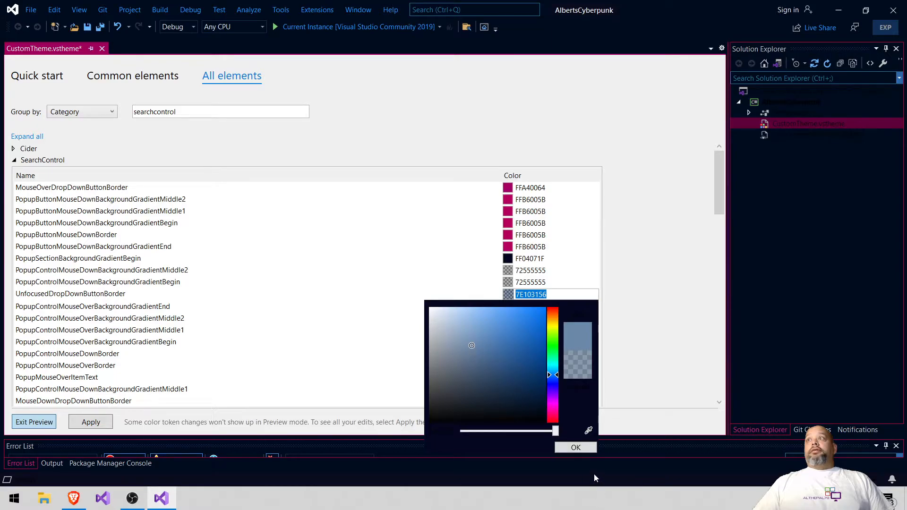
left_click(576, 449)
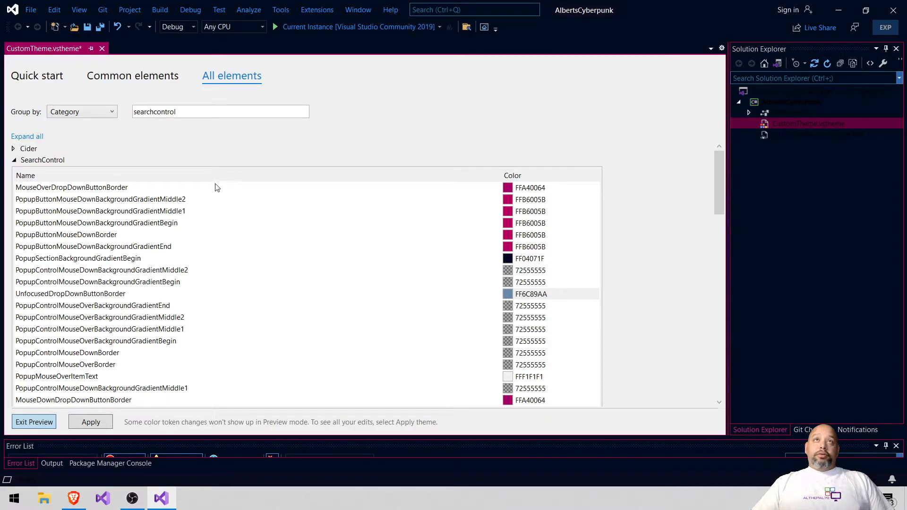
- Look through more SearchControl colors and open the main search box to check its previewed appearance
left_click(107, 295)
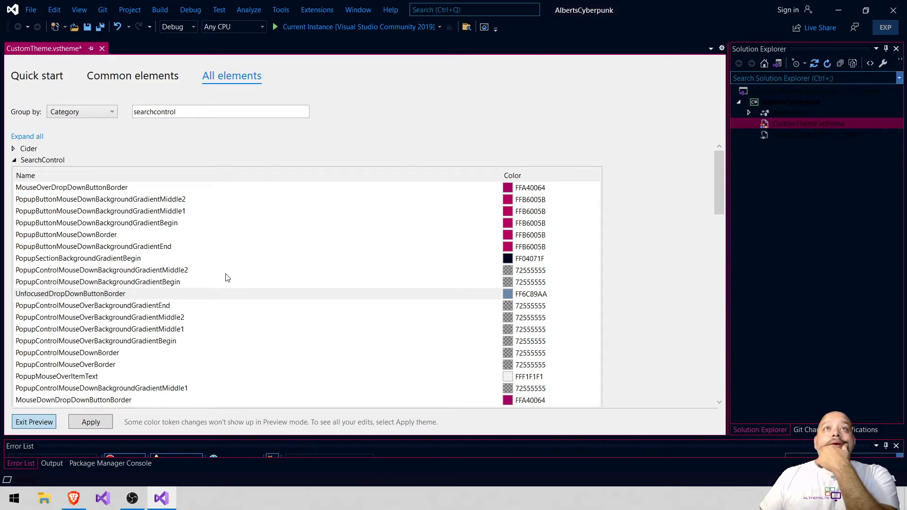
scroll(227, 279, "down", 1)
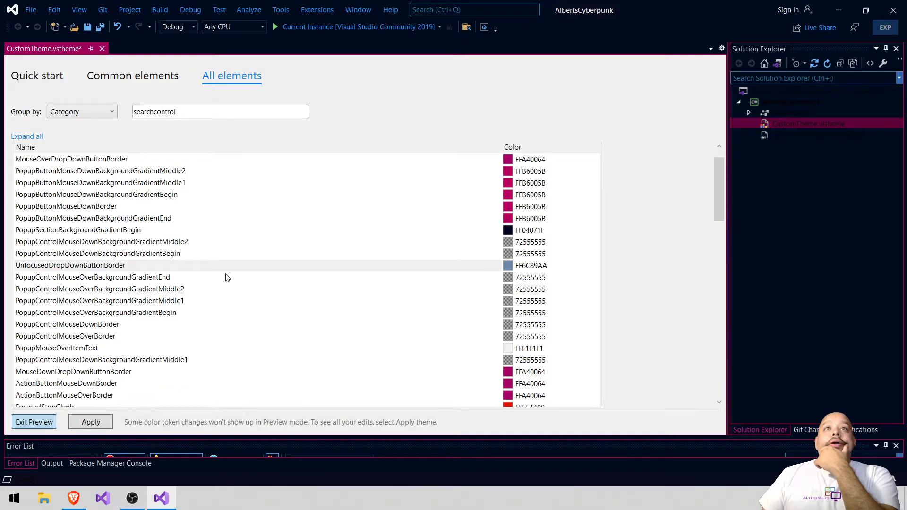
scroll(228, 278, "down", 1)
scroll(228, 278, "down", 1)
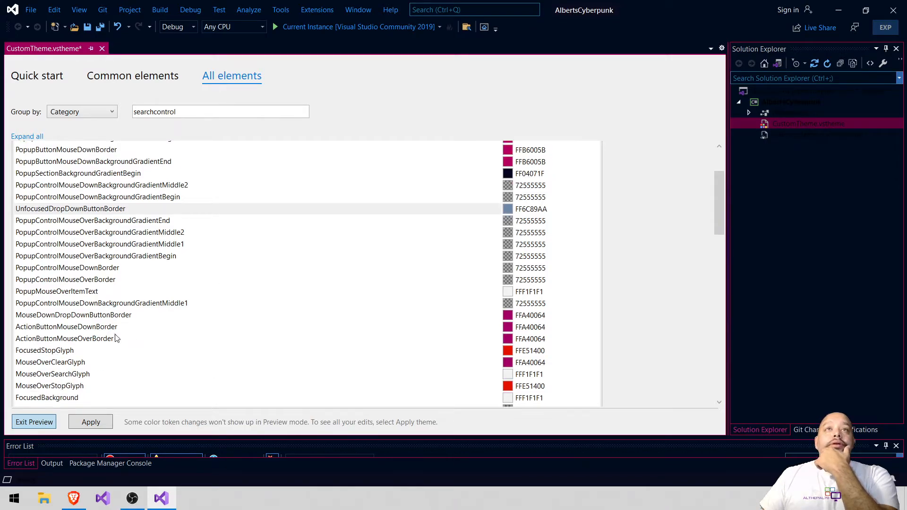
left_click(496, 9)
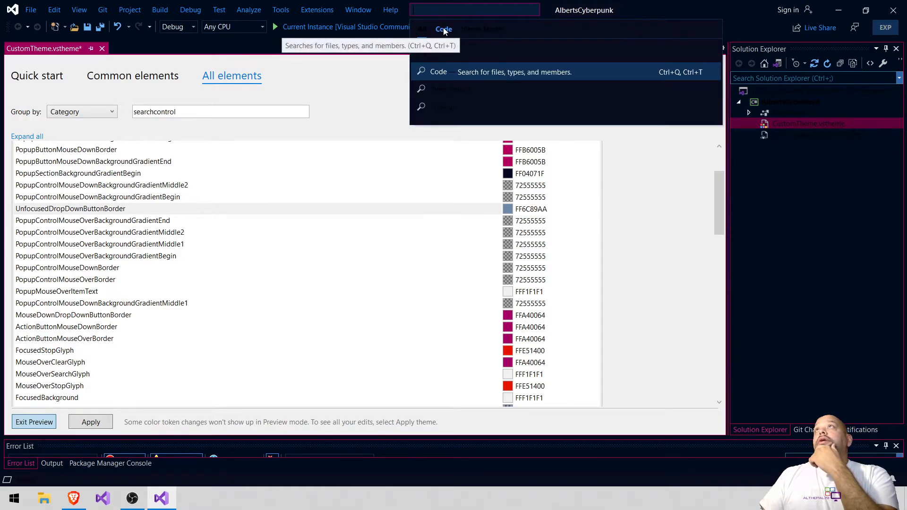
- Exit the theme preview and test the main search box with the sample text "aewfrwerrq"
left_click(26, 424)
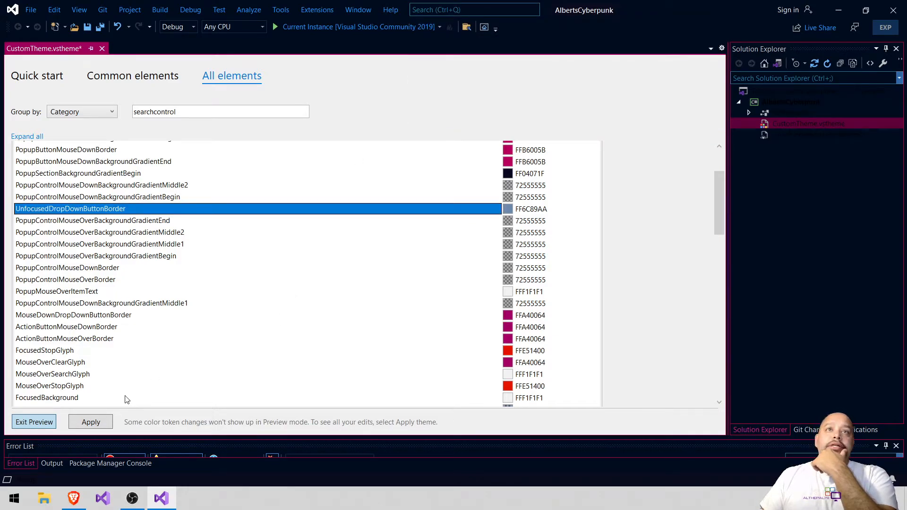
left_click(30, 423)
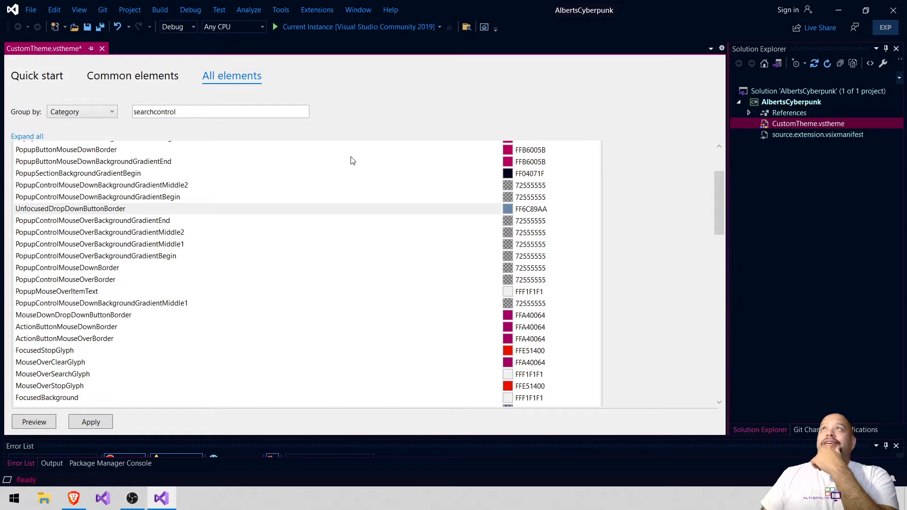
left_click(370, 8)
left_click(474, 7)
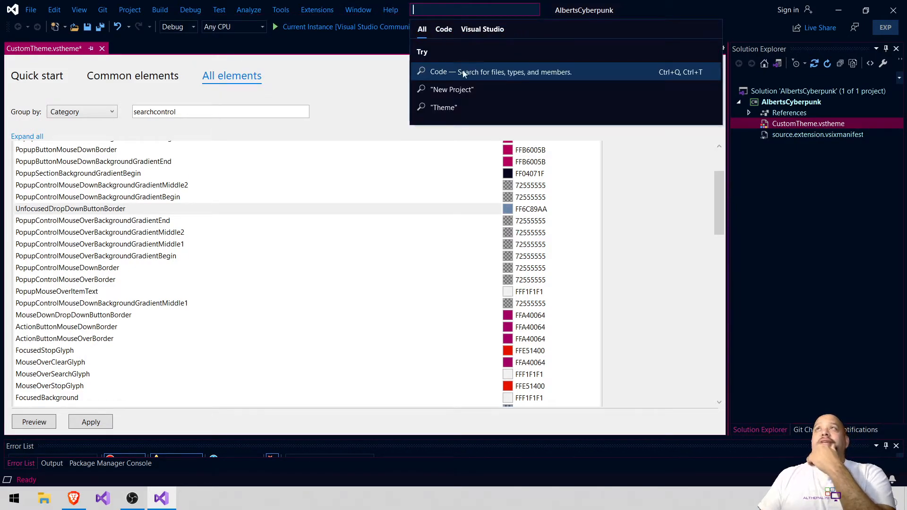
type("aewfrwerrq")
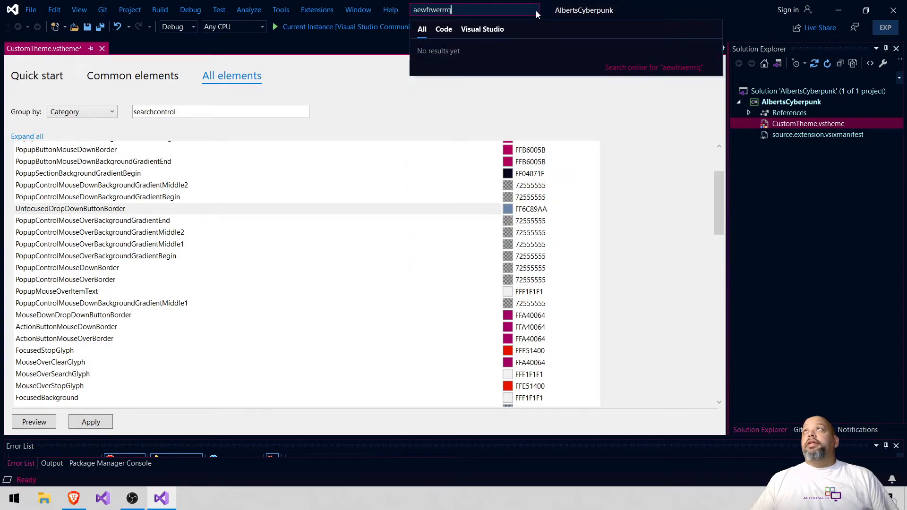
- Clear the sample text from the main search box, close its results, and apply the edited theme
left_click_drag(523, 11, 407, 13)
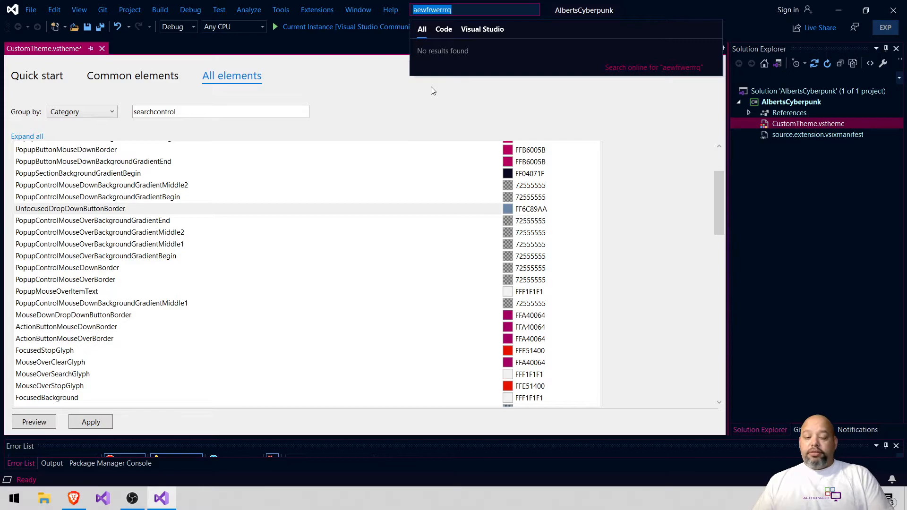
key("BackSpace")
key("Escape")
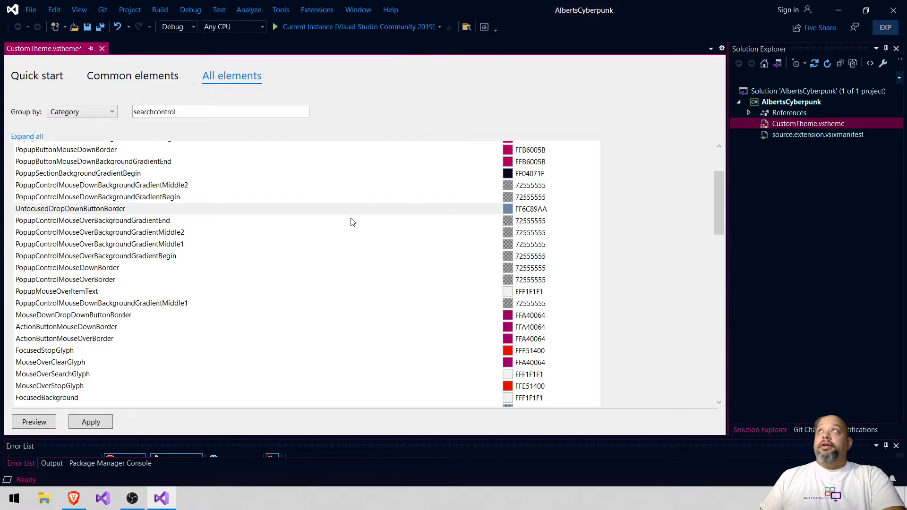
left_click(98, 423)
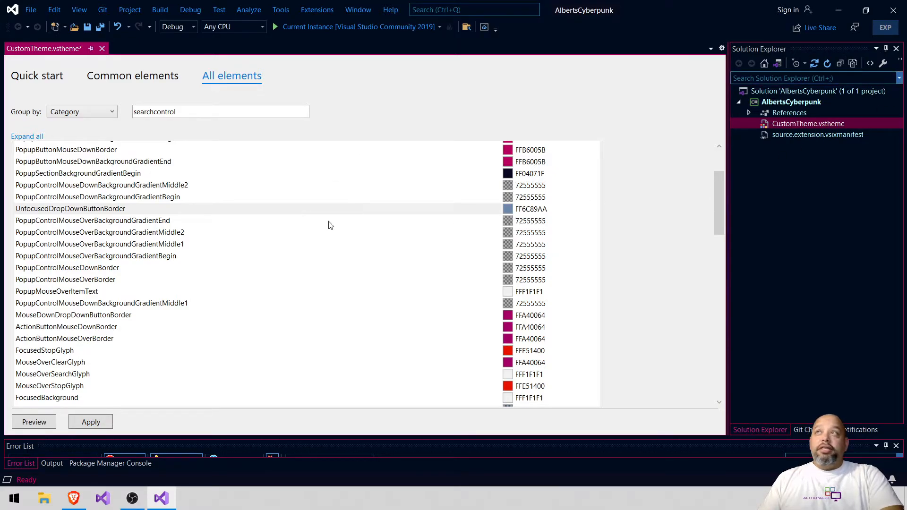
- Darken the SearchControl category's UnfocusedDropDownButtonBorder color to FF304154 and apply the theme
left_click(108, 213)
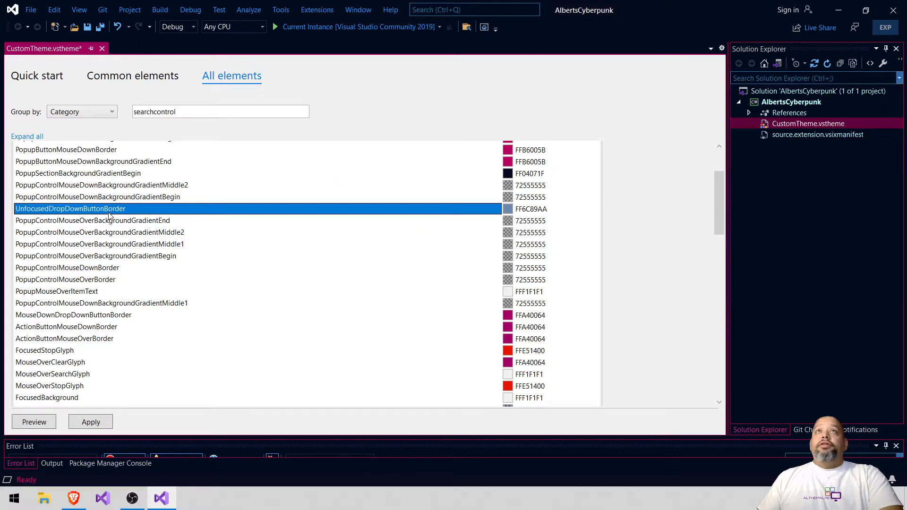
left_click(509, 209)
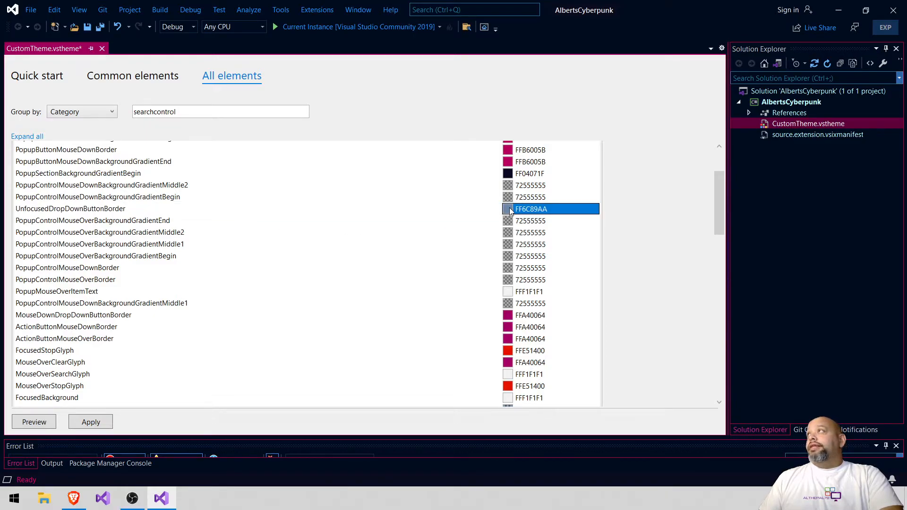
left_click(510, 209)
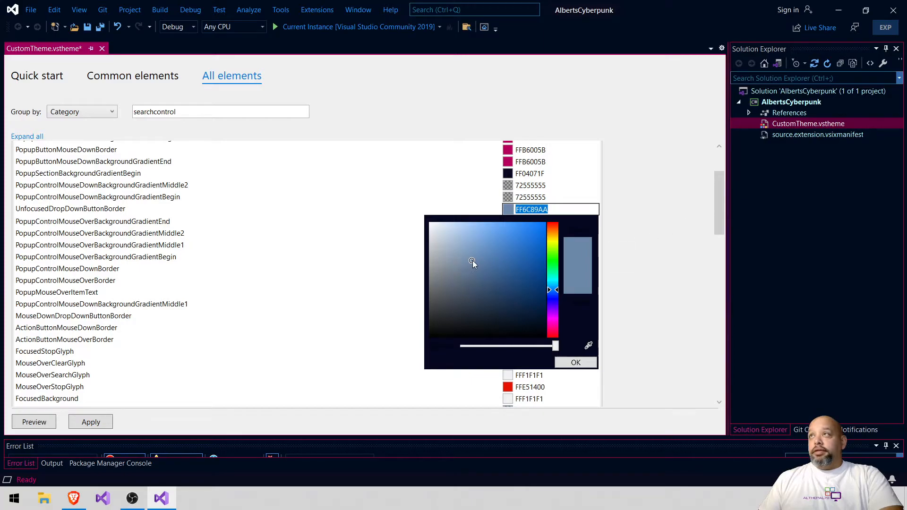
left_click_drag(472, 260, 480, 300)
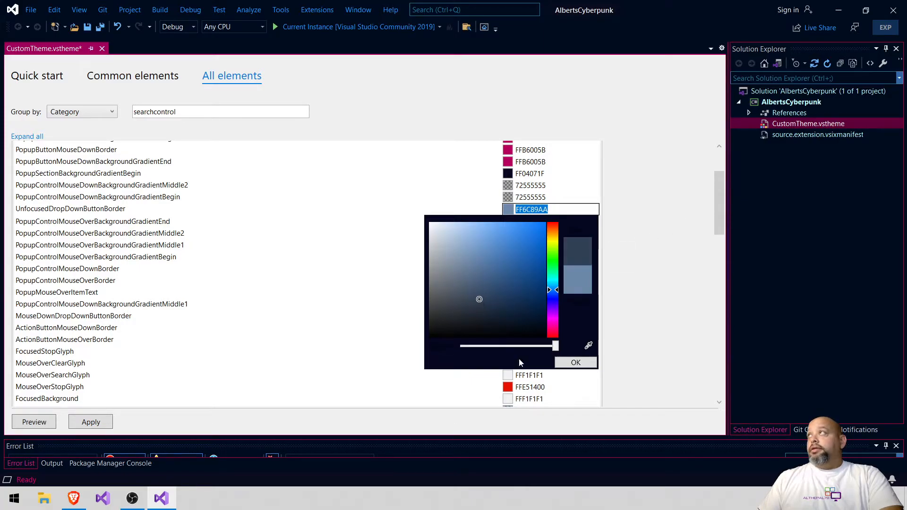
left_click(575, 362)
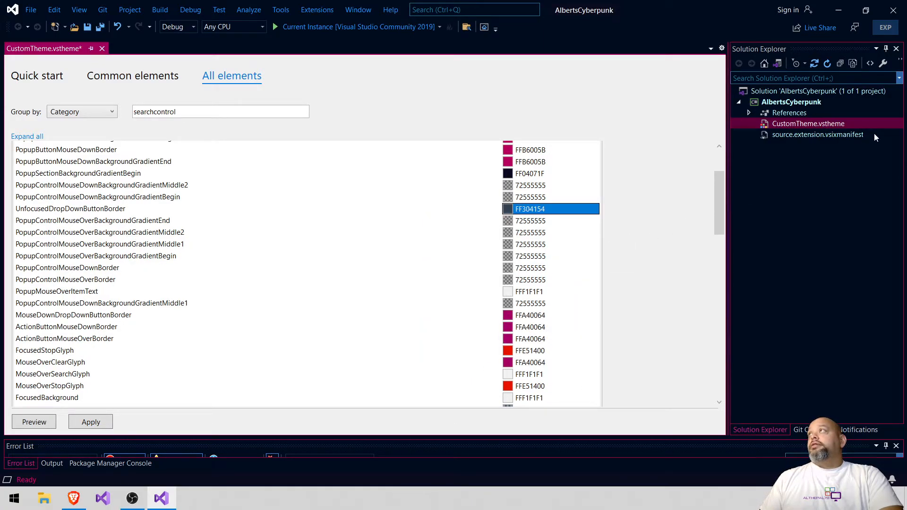
left_click(91, 422)
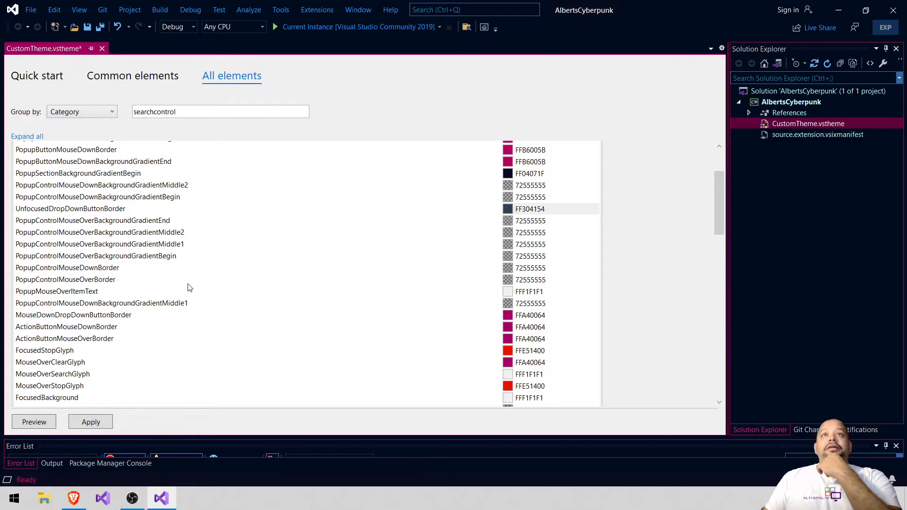
- Examine the SearchControl category's FocusedStopGlyph, FocusedBackground and other focused-state color entries
left_click(67, 354)
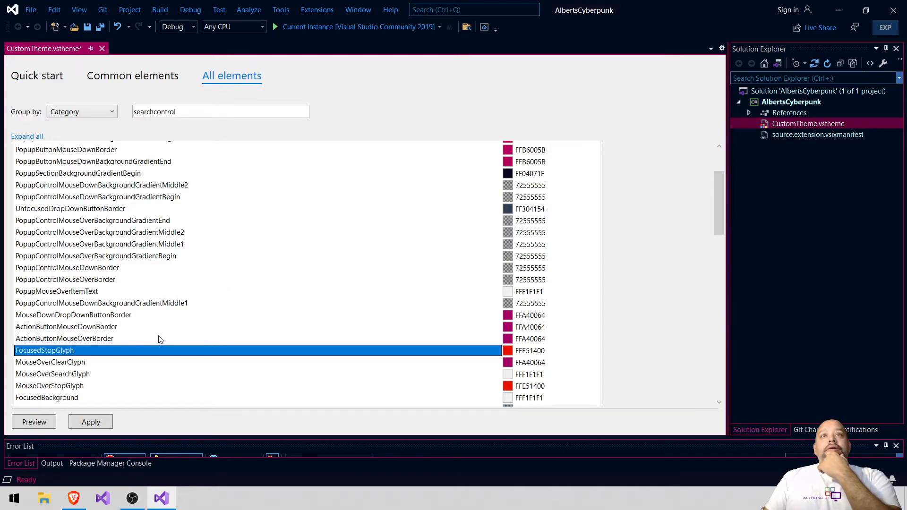
left_click(76, 399)
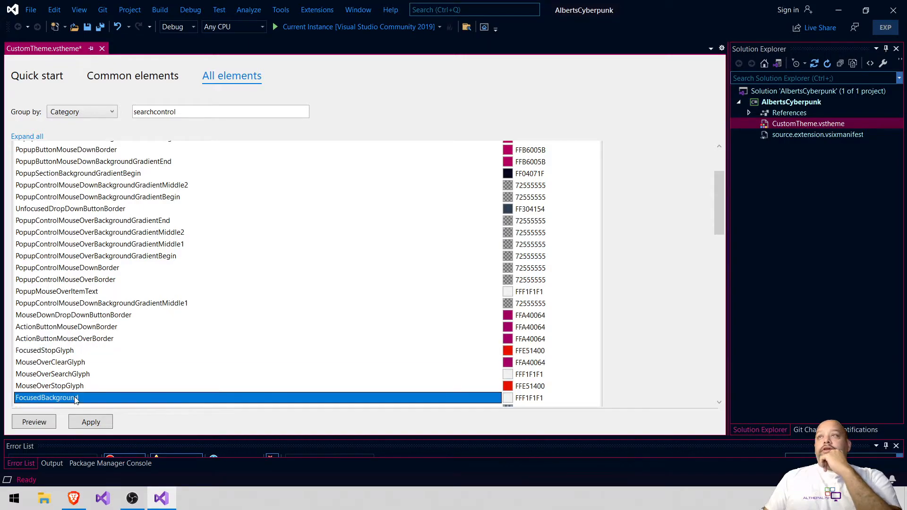
scroll(405, 270, "down", 3)
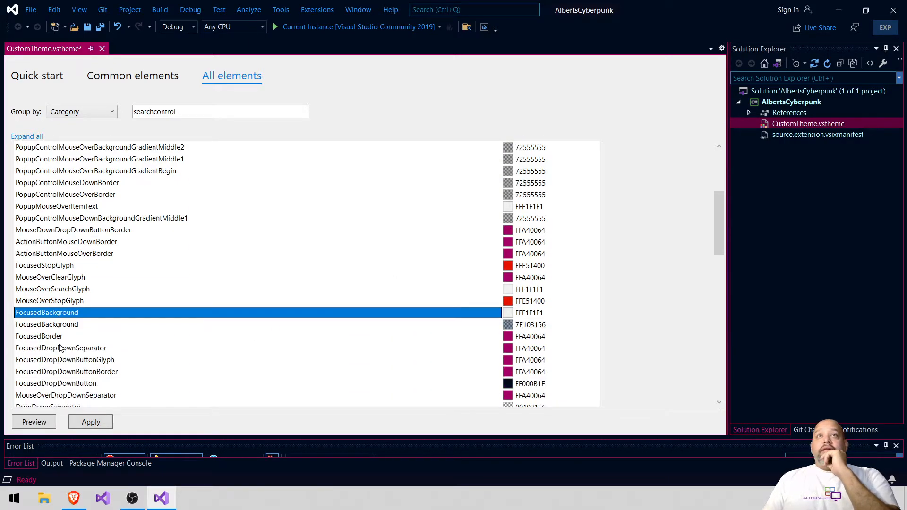
- Set the second SearchControl FocusedBackground entry to the opaque dark teal FF0A4B51 and apply the theme
left_click(75, 326)
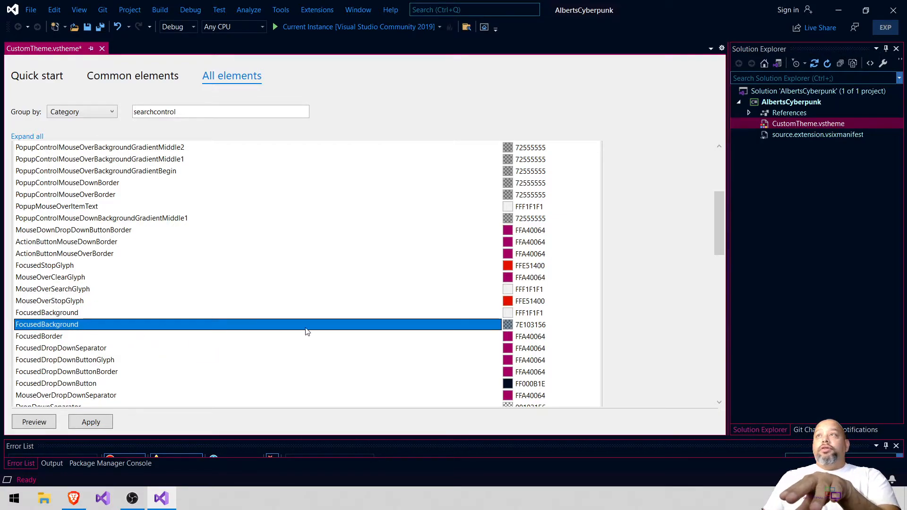
left_click(507, 327)
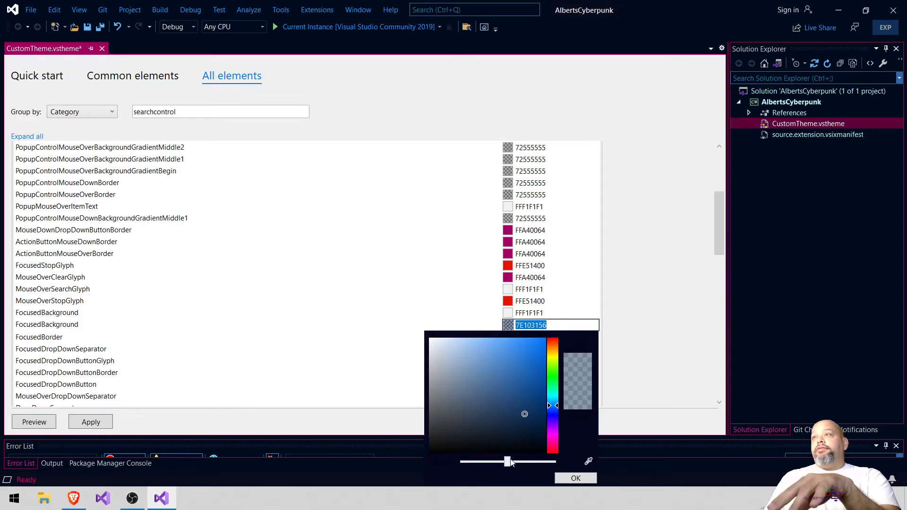
left_click_drag(511, 463, 556, 462)
left_click(556, 397)
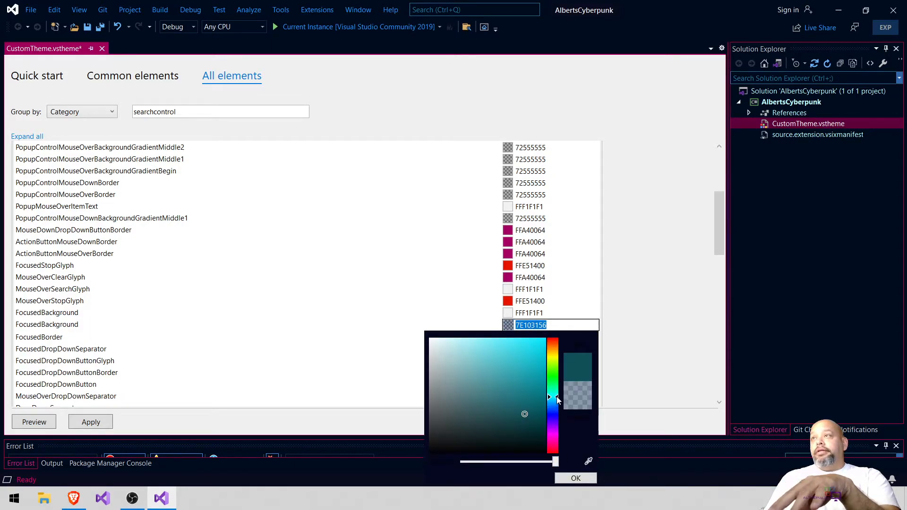
mouse_move(517, 415)
left_mouse_down()
mouse_move(438, 372)
mouse_move(433, 390)
mouse_move(459, 413)
mouse_move(528, 404)
mouse_move(531, 418)
left_mouse_up()
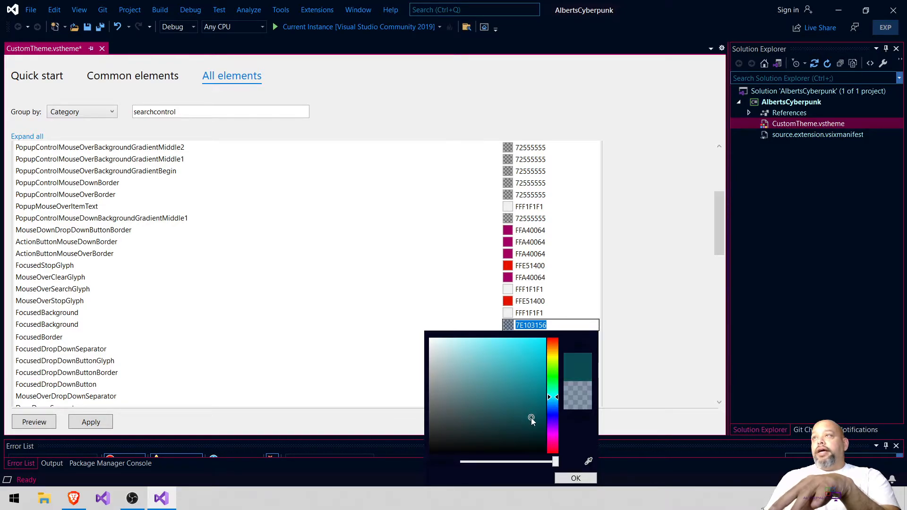
left_click(573, 478)
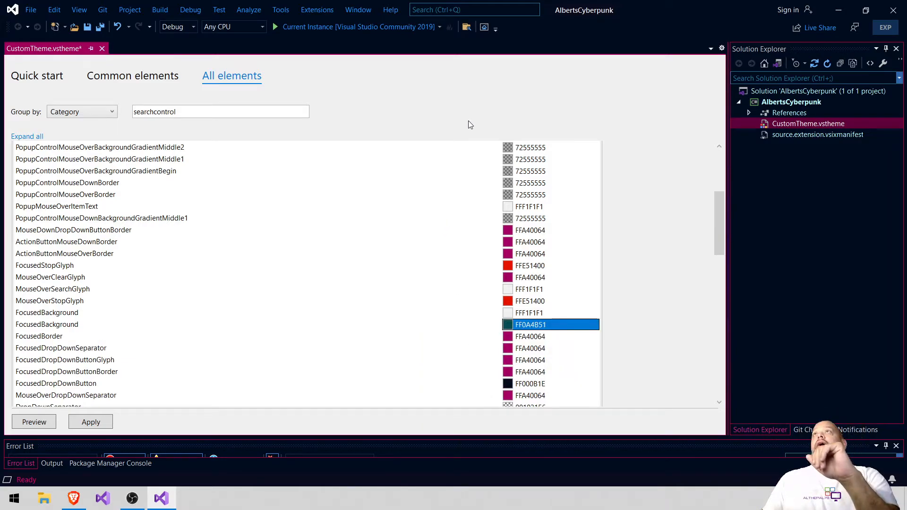
left_click(94, 420)
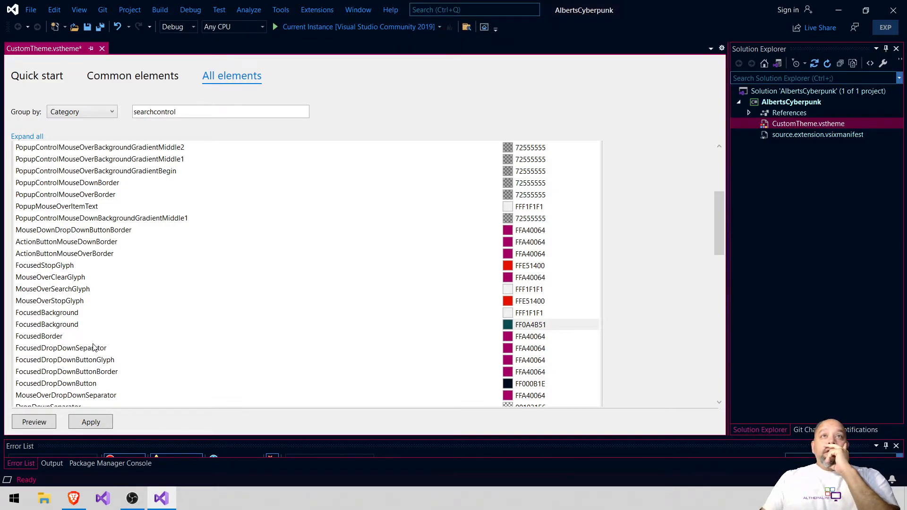
- Change the SearchControl ClearGlyph color to the blue FF1C9ADF, apply the theme, and check the Solution Explorer search box
scroll(122, 341, "down", 1)
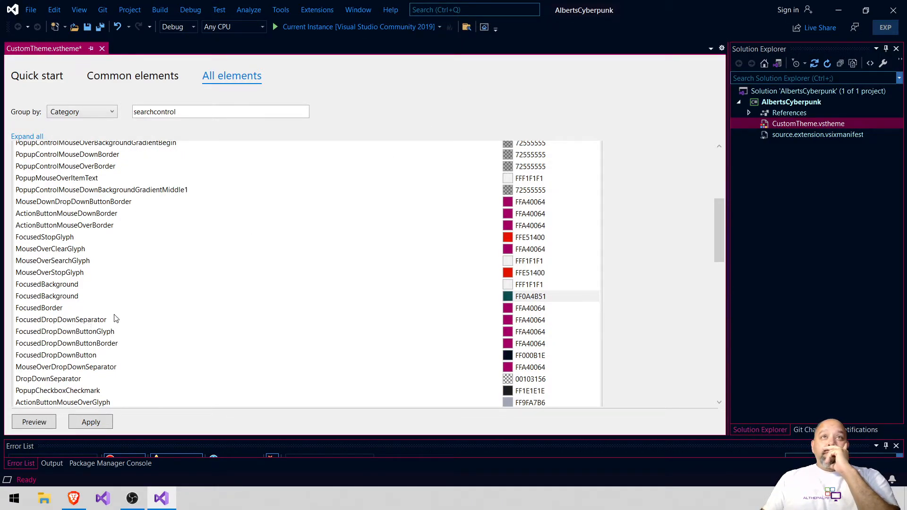
scroll(116, 319, "down", 1)
scroll(193, 314, "down", 1)
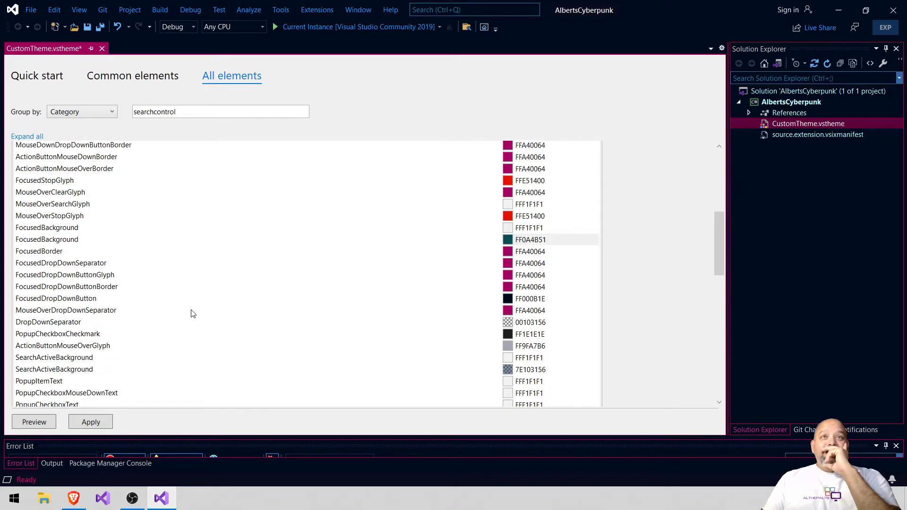
scroll(187, 314, "down", 1)
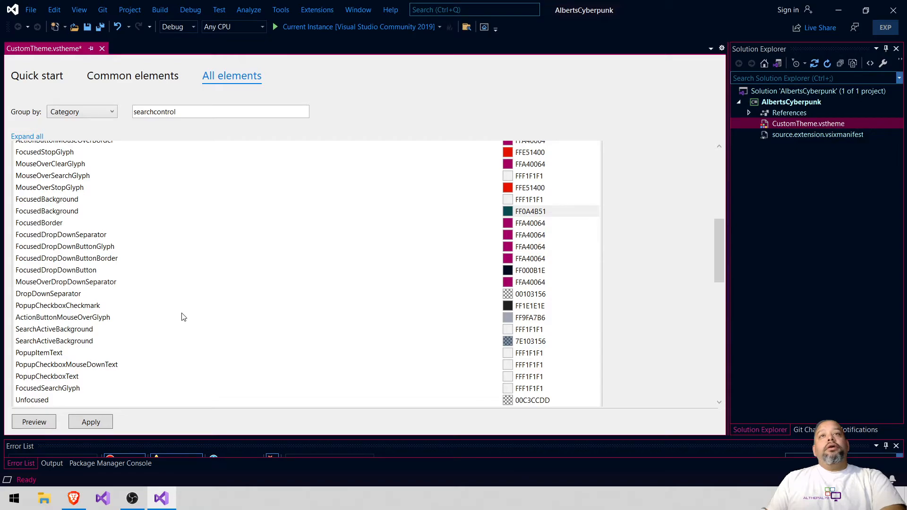
scroll(96, 378, "down", 1)
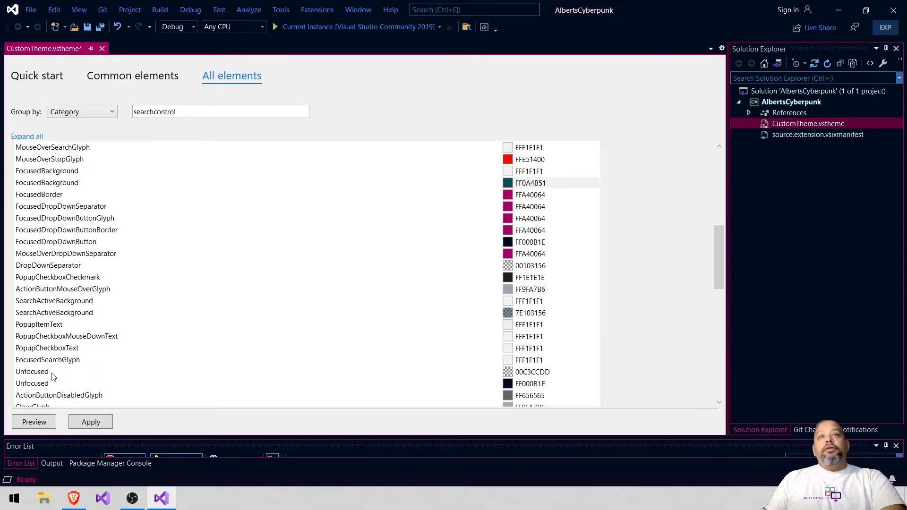
scroll(53, 376, "down", 1)
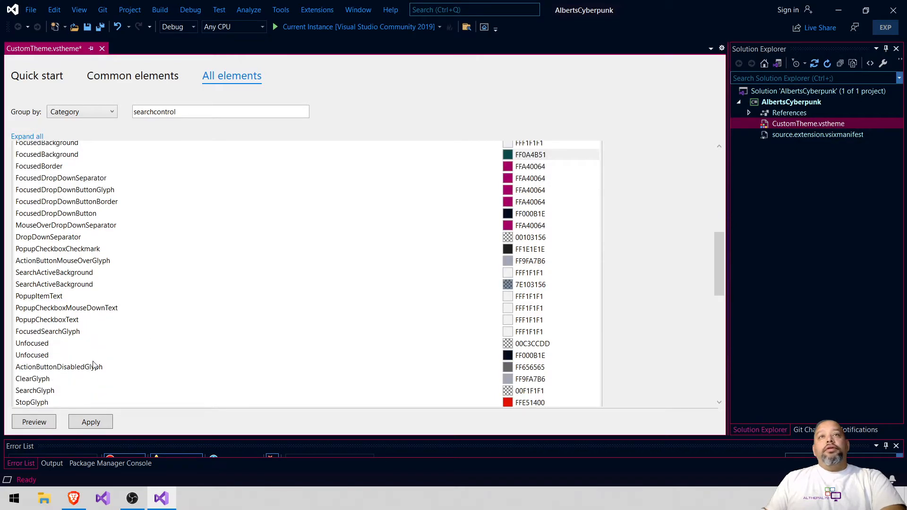
left_click(39, 381)
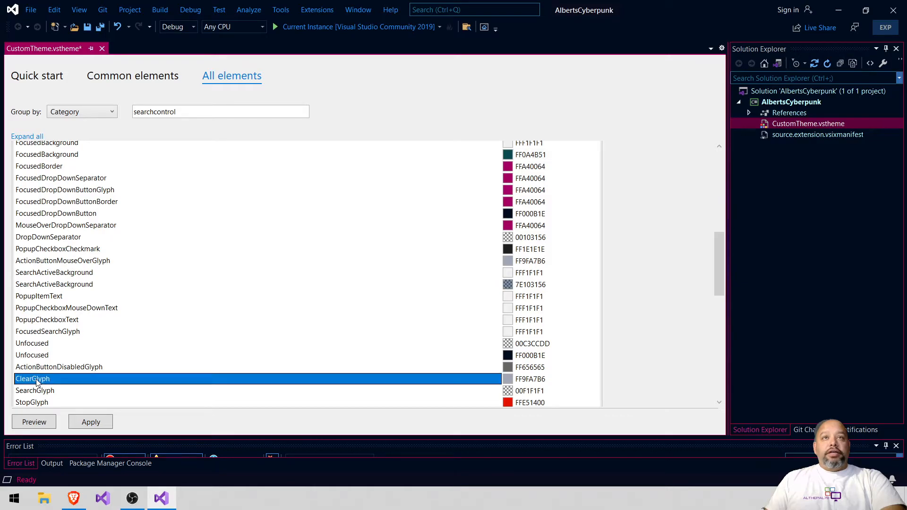
left_click(509, 380)
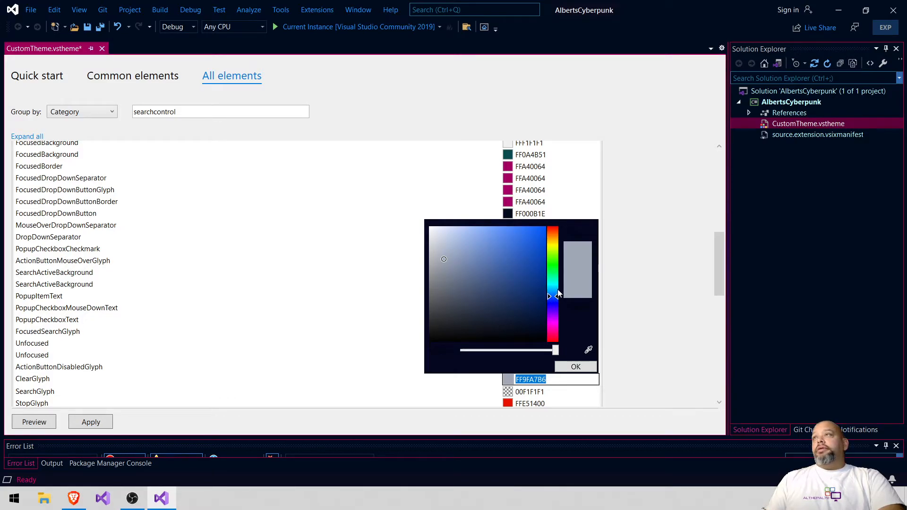
left_click_drag(558, 298, 557, 291)
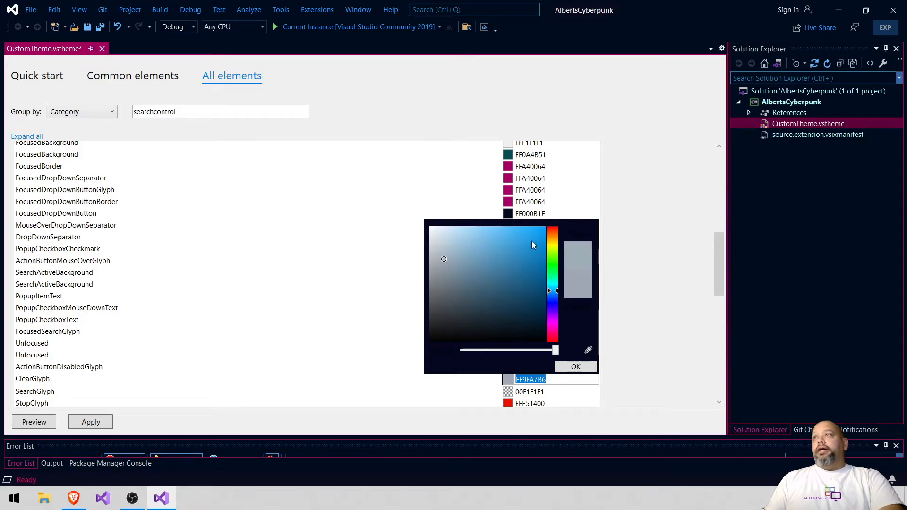
left_click(531, 241)
left_click(575, 367)
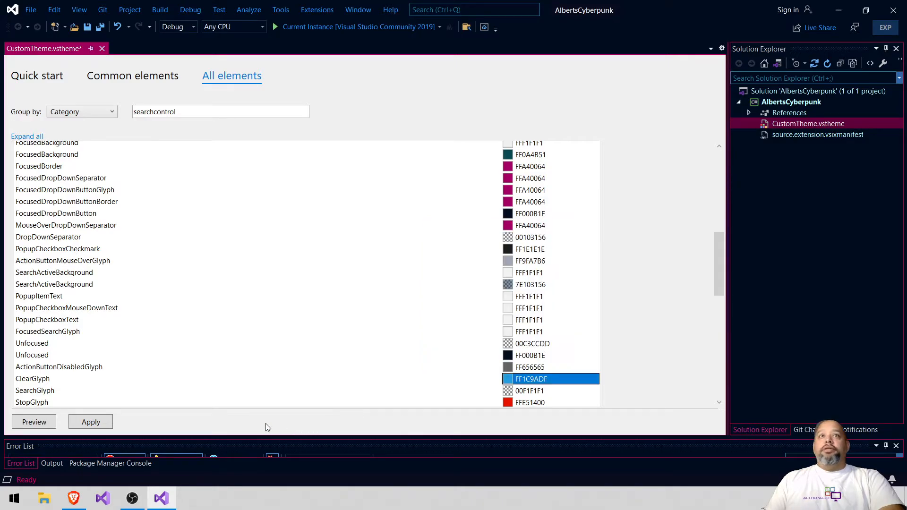
left_click(79, 421)
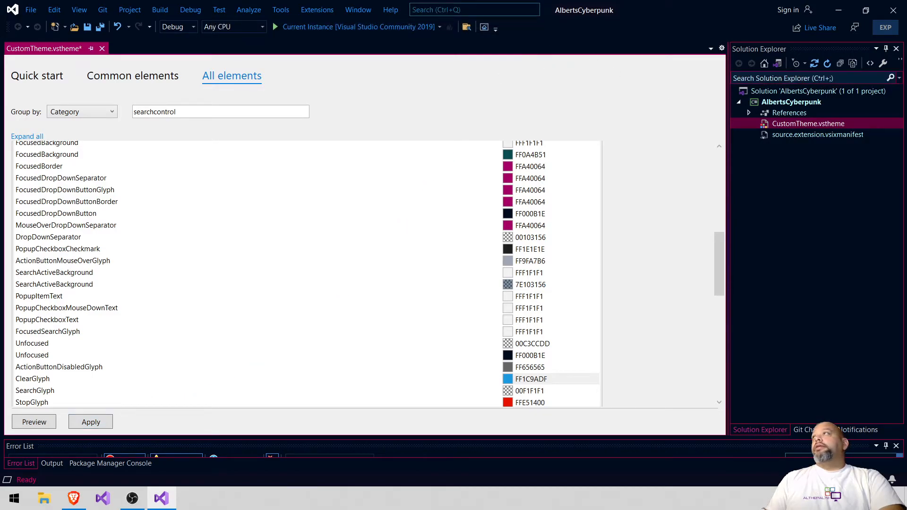
left_click(886, 81)
- Make the SearchControl SearchGlyph color fully opaque as FFF1F1F1 and apply the theme
left_click(45, 391)
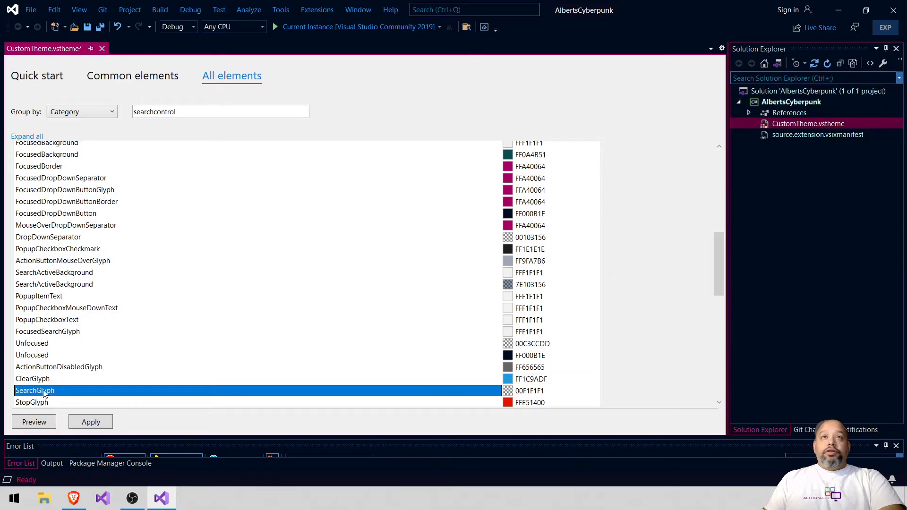
left_click(509, 396)
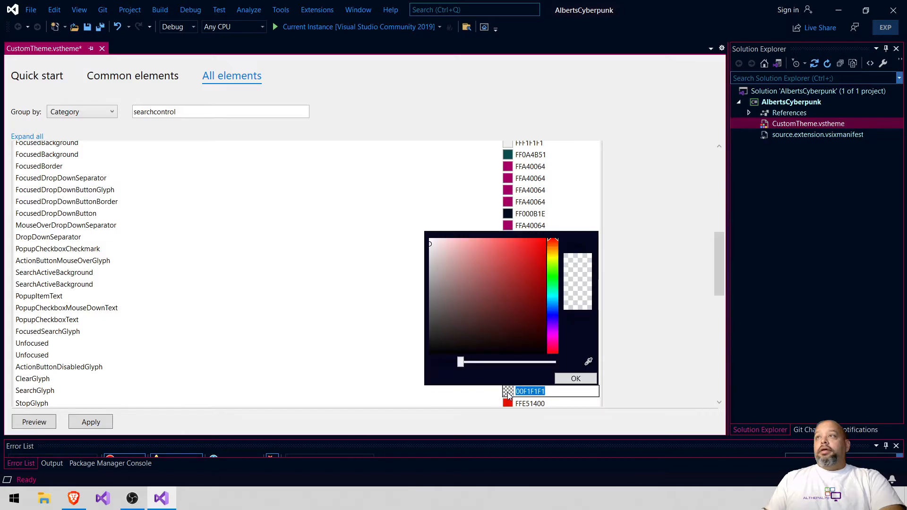
left_click_drag(461, 362, 565, 362)
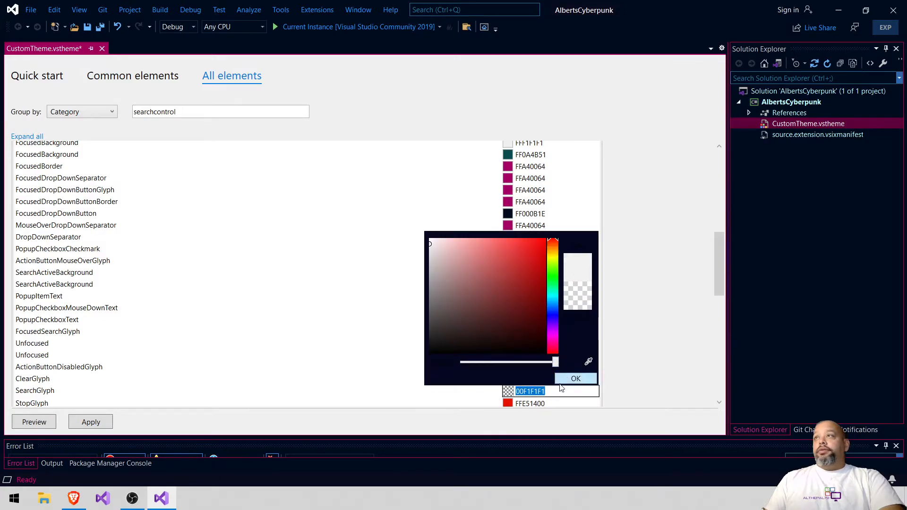
left_click(577, 380)
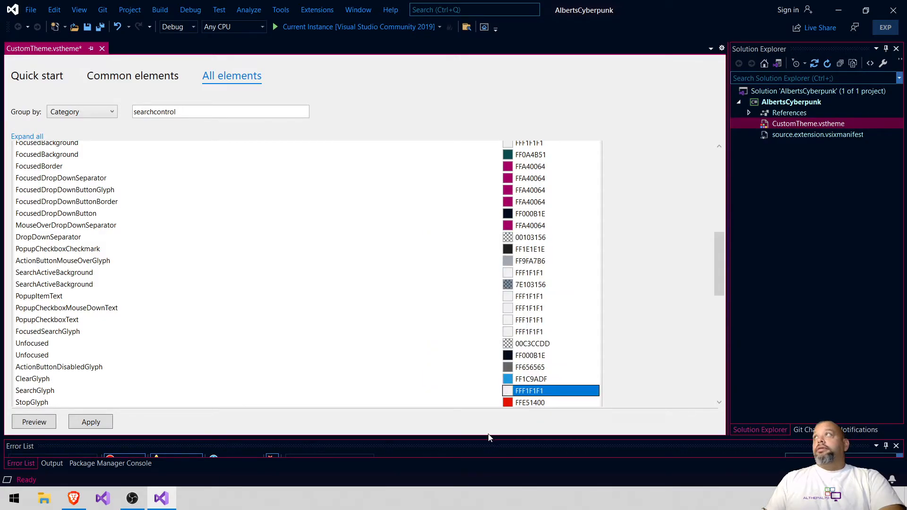
left_click(88, 428)
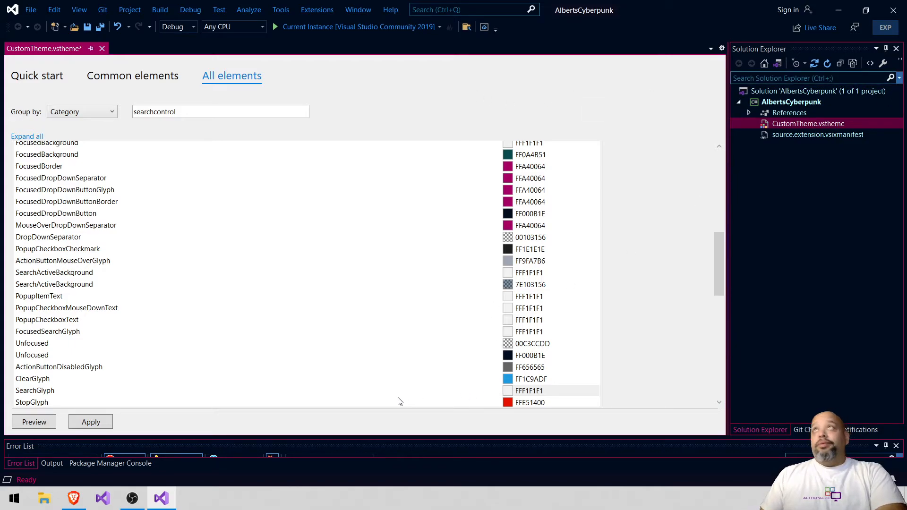
- Look through the SearchControl color entries from SearchGlyph back to the beginning of the list
left_click(508, 393)
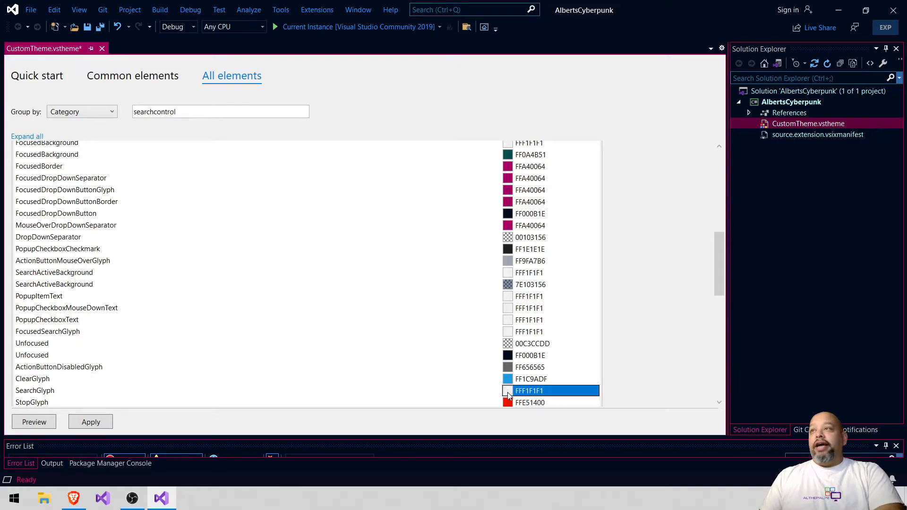
left_click(507, 393)
left_click(337, 324)
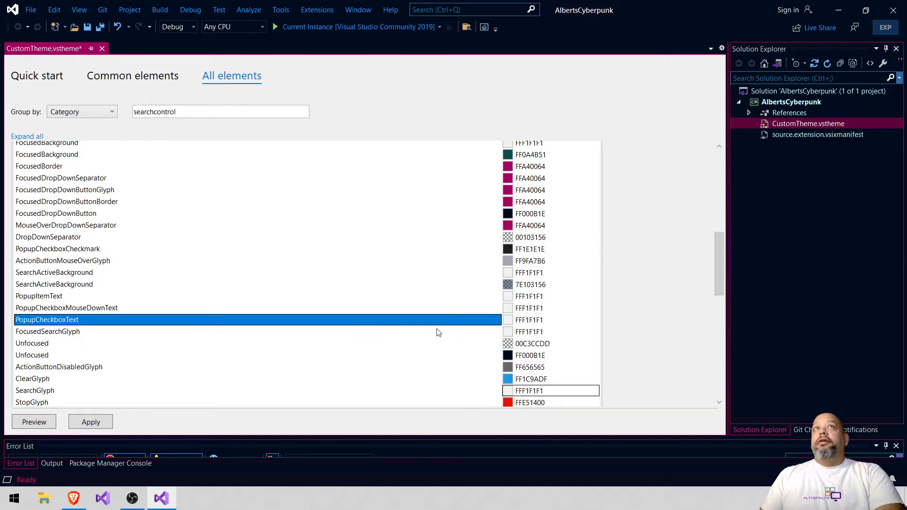
scroll(478, 340, "up", 3)
scroll(478, 340, "up", 4)
scroll(498, 329, "down", 6)
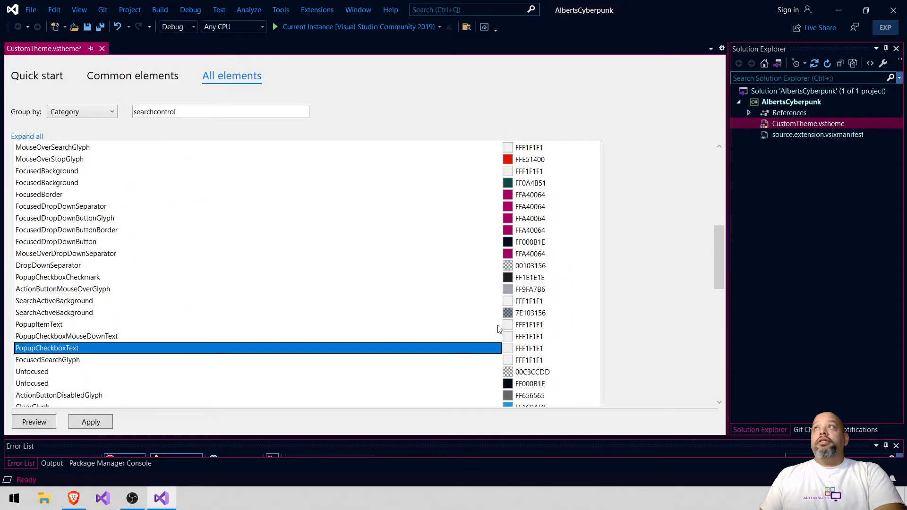
scroll(498, 329, "down", 2)
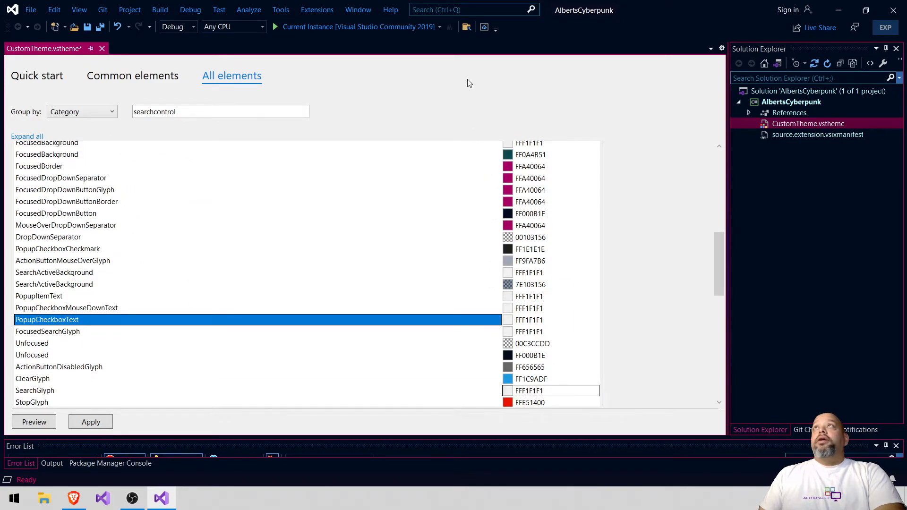
scroll(439, 315, "up", 2)
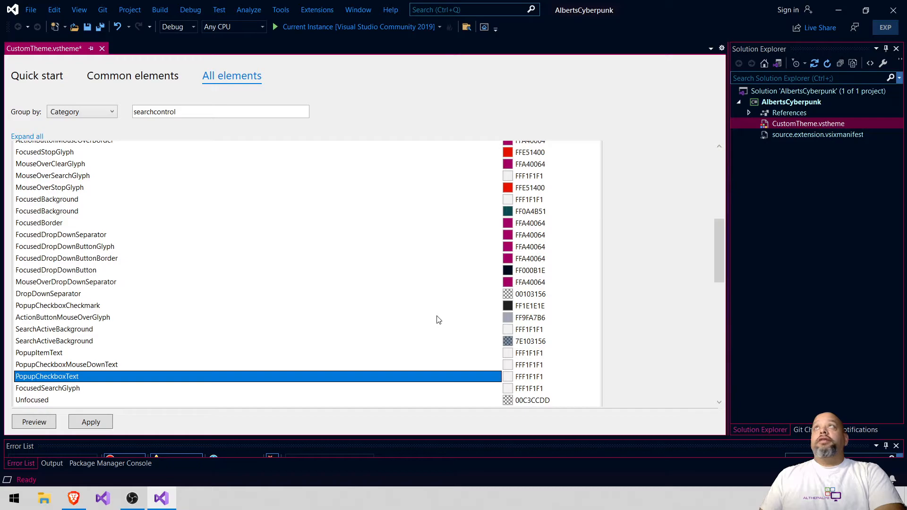
scroll(337, 321, "up", 10)
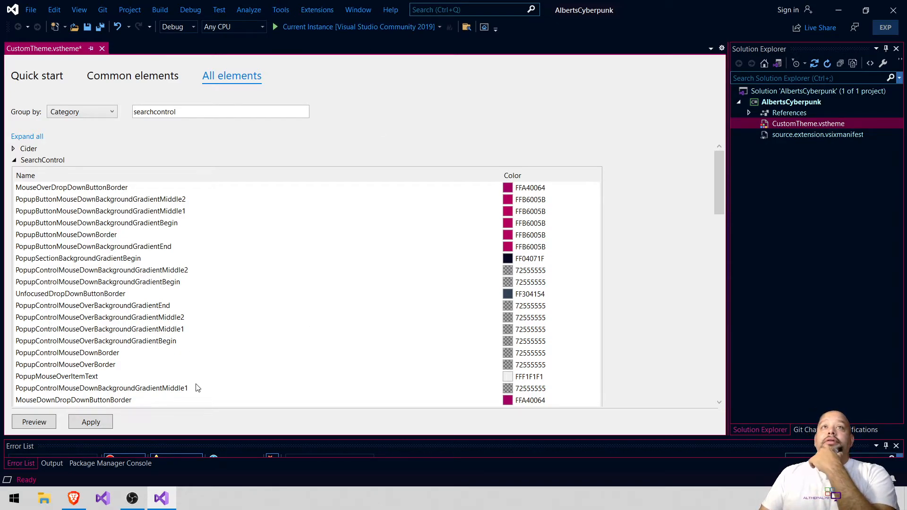
- Find the UnfocusedWatermarkText entry among the SearchControl colors and copy its color value
scroll(290, 303, "down", 4)
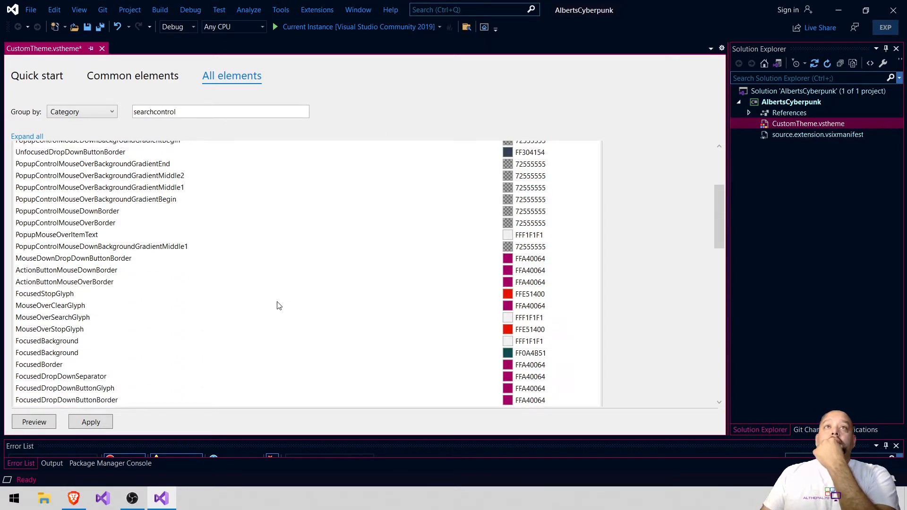
scroll(277, 309, "down", 4)
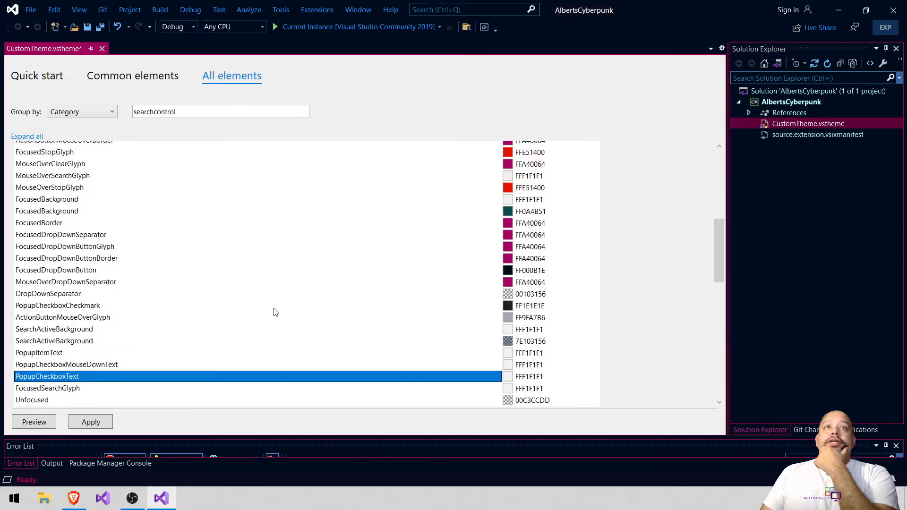
scroll(275, 312, "down", 2)
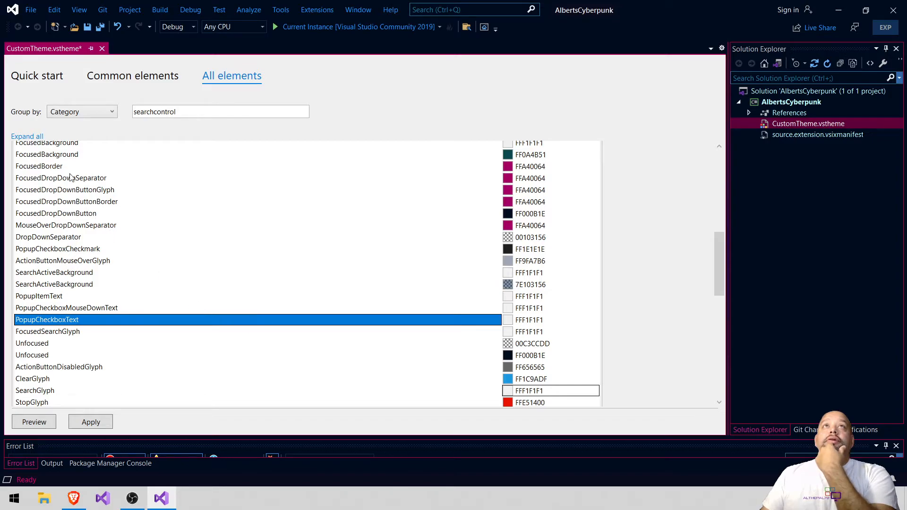
scroll(182, 200, "down", 2)
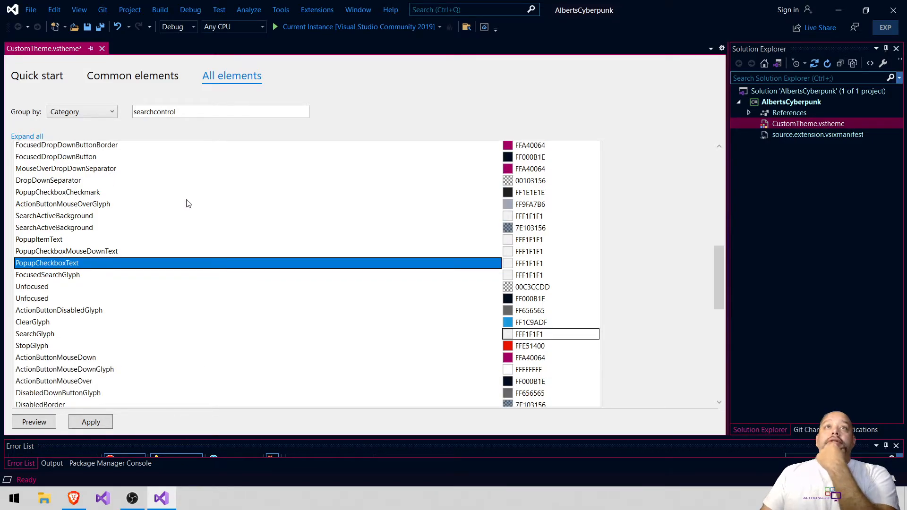
scroll(238, 203, "down", 3)
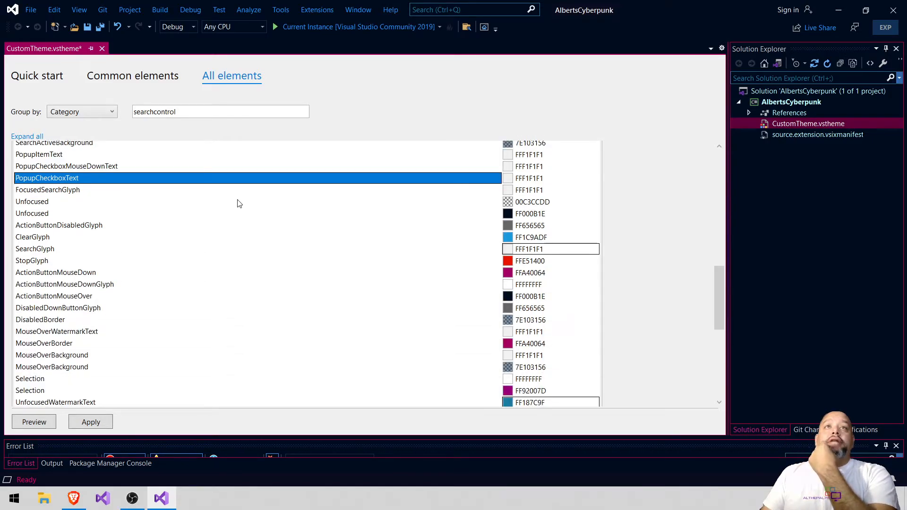
scroll(239, 203, "down", 2)
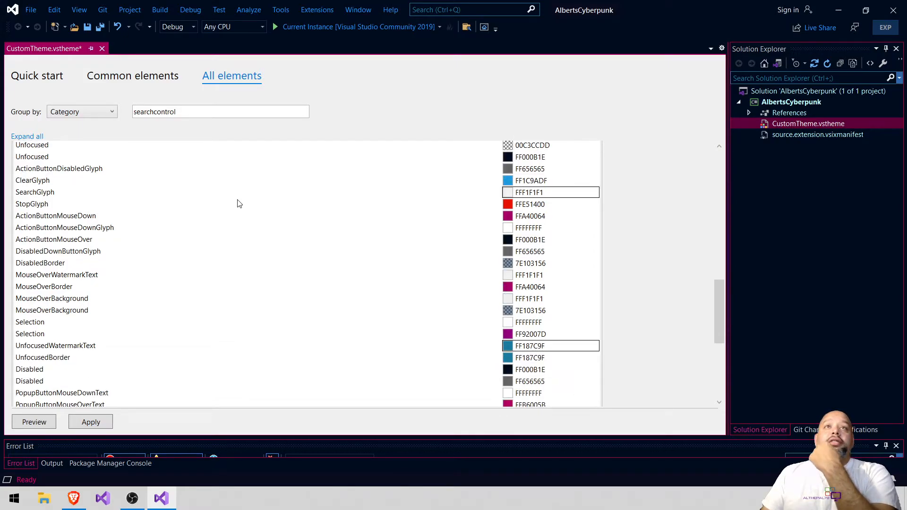
left_click(65, 350)
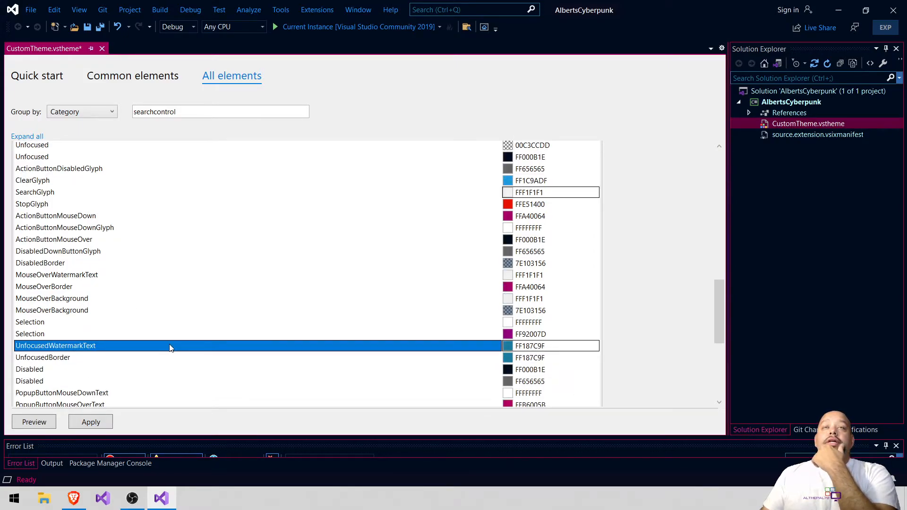
left_click(530, 347)
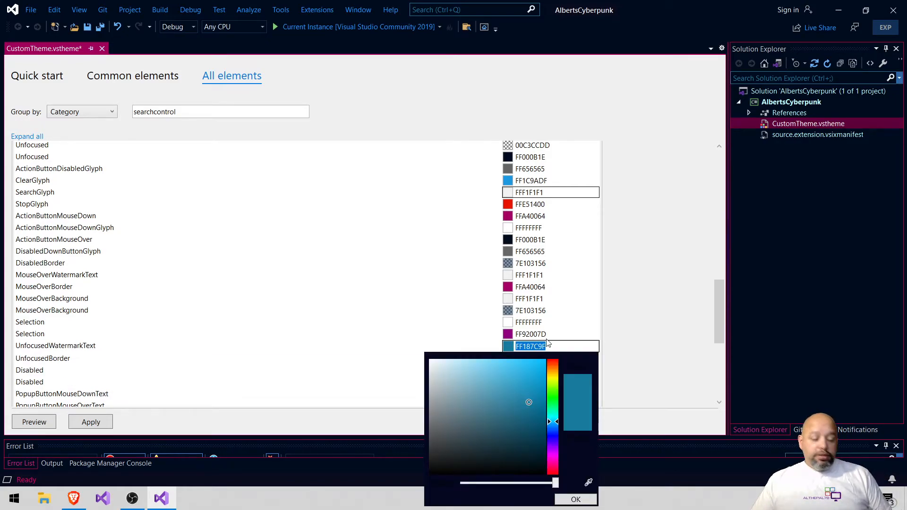
left_click(392, 277)
- Set the SearchControl SearchGlyph color to the copied teal blue FF187C9F
scroll(392, 277, "down", 2)
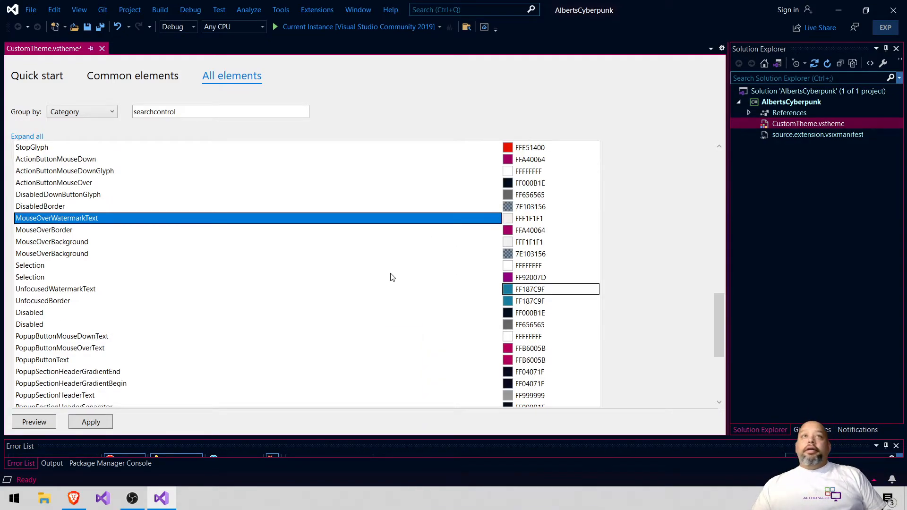
scroll(393, 279, "down", 5)
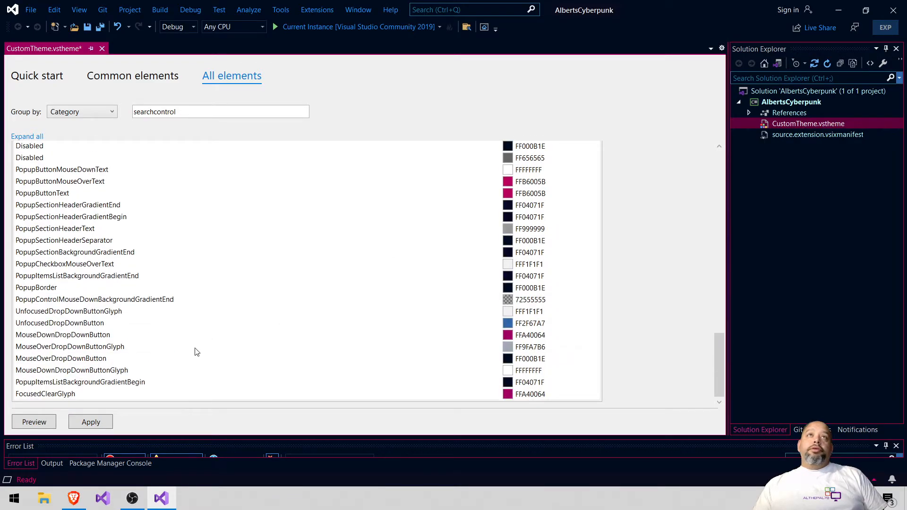
scroll(162, 350, "up", 8)
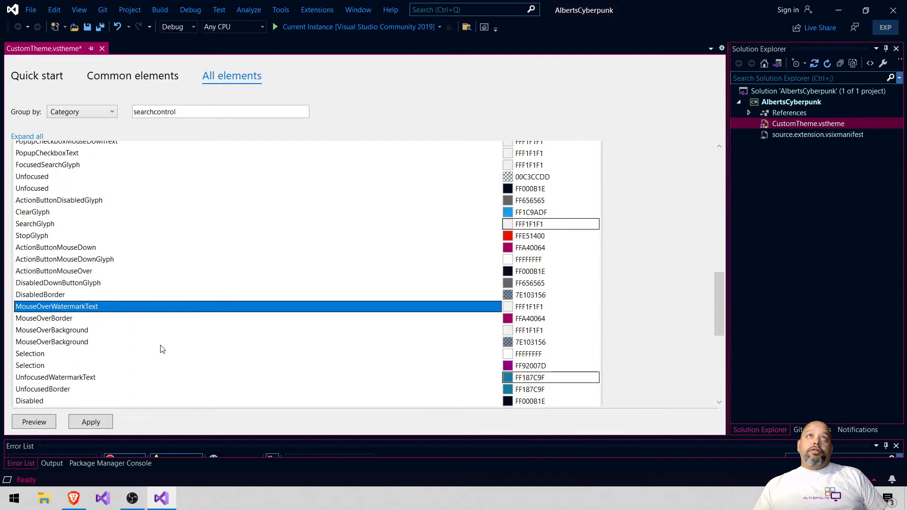
left_click(15, 255)
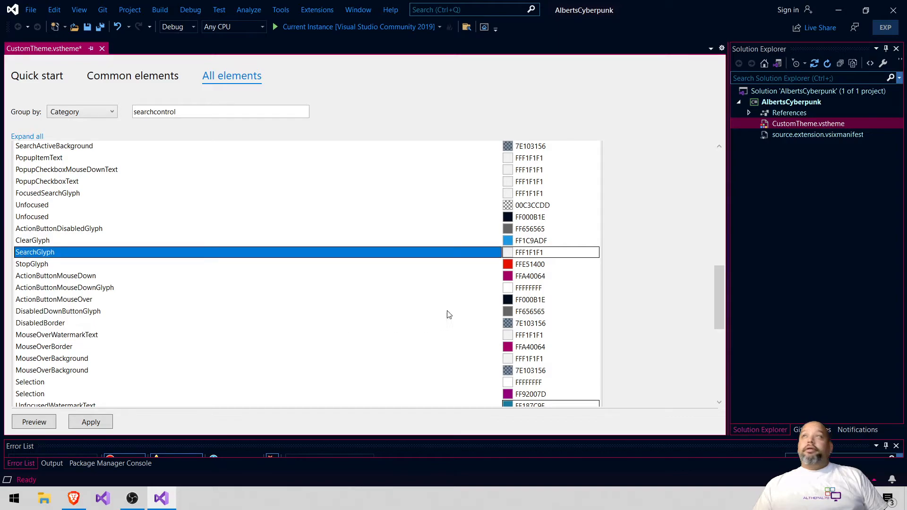
left_click(537, 253)
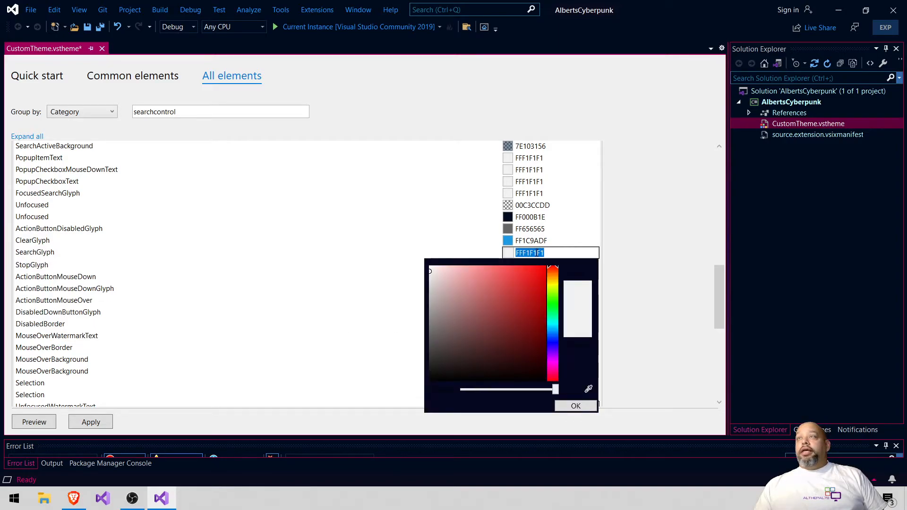
key("ctrl+v")
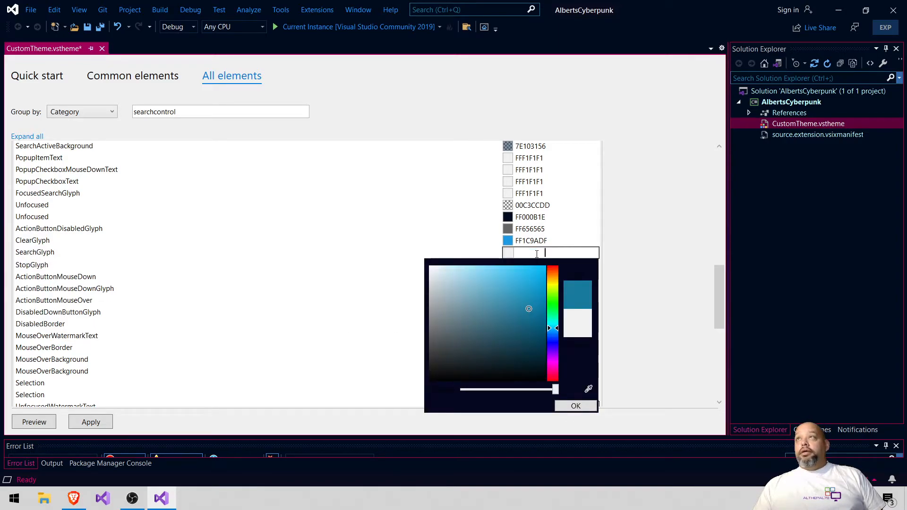
left_click(564, 407)
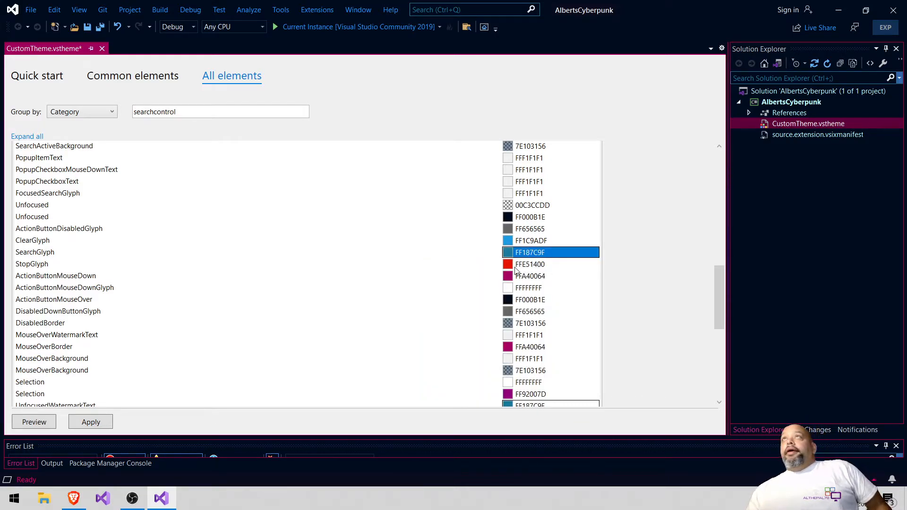
- Apply the edited theme and save all files in the solution
left_click(100, 421)
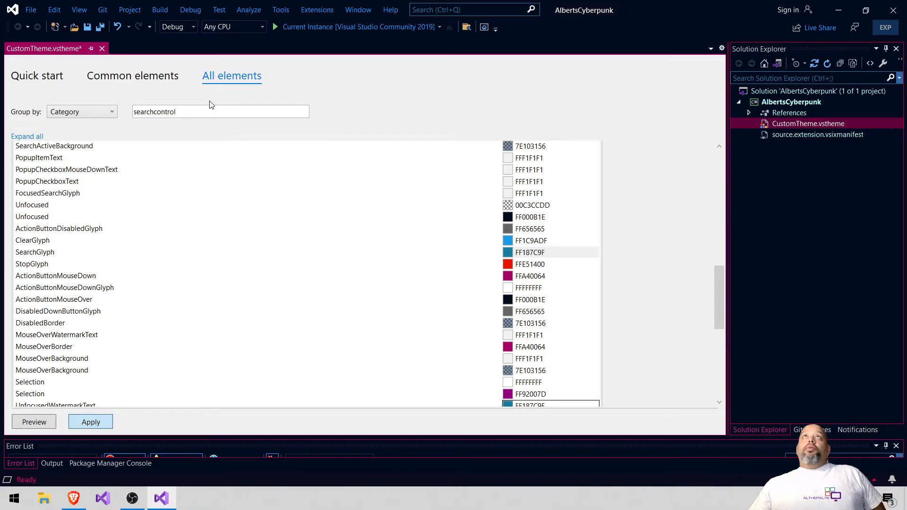
left_click(31, 11)
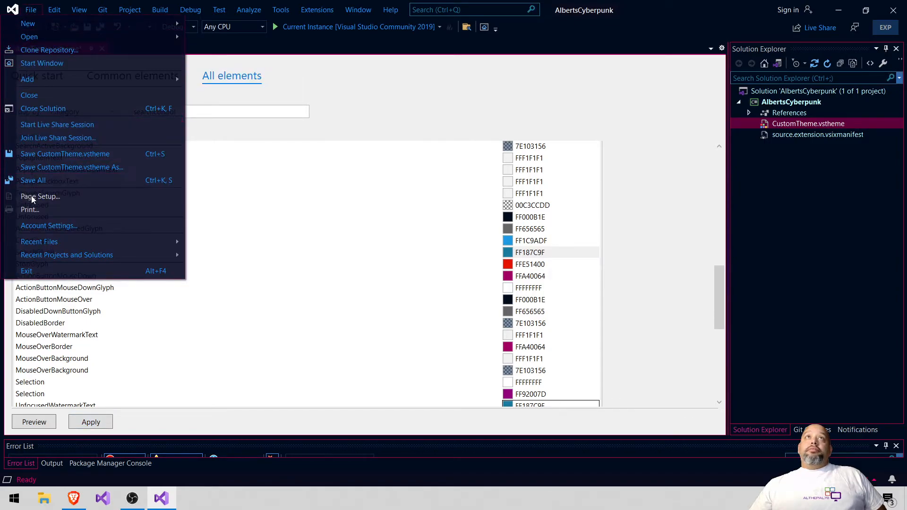
left_click(31, 180)
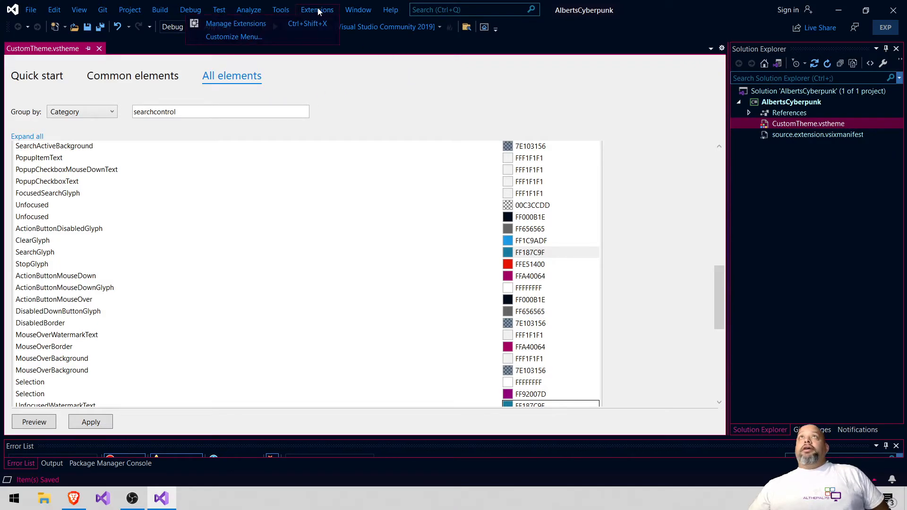
- Open the extension manager and search the installed extensions for "cyber"
left_click(299, 22)
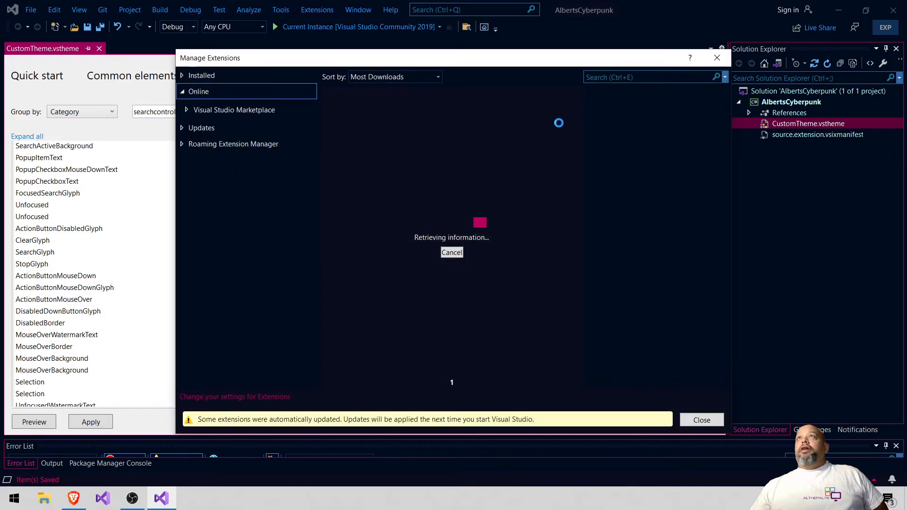
left_click(232, 77)
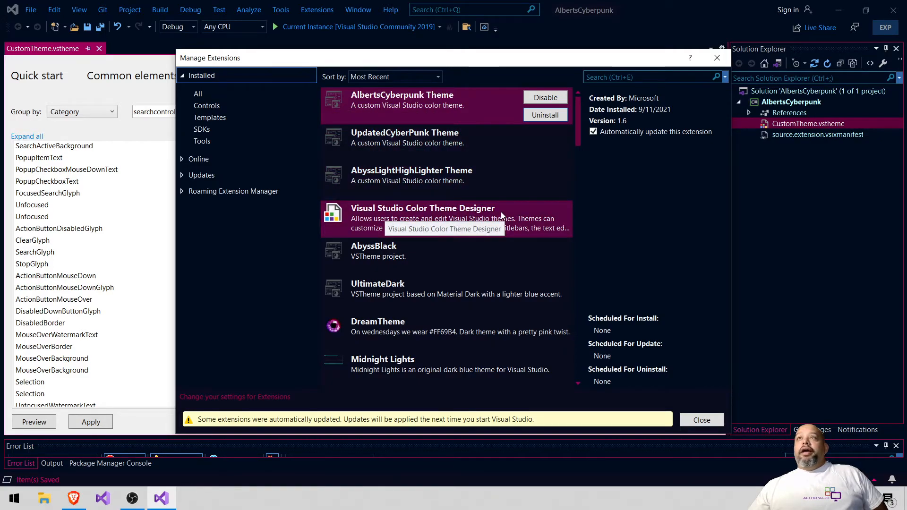
scroll(501, 215, "down", 1)
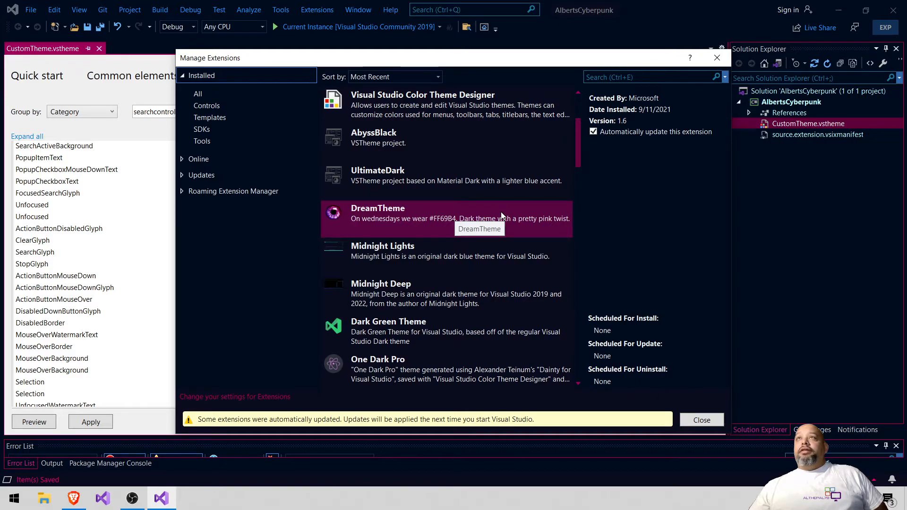
scroll(502, 215, "down", 2)
scroll(502, 215, "down", 2)
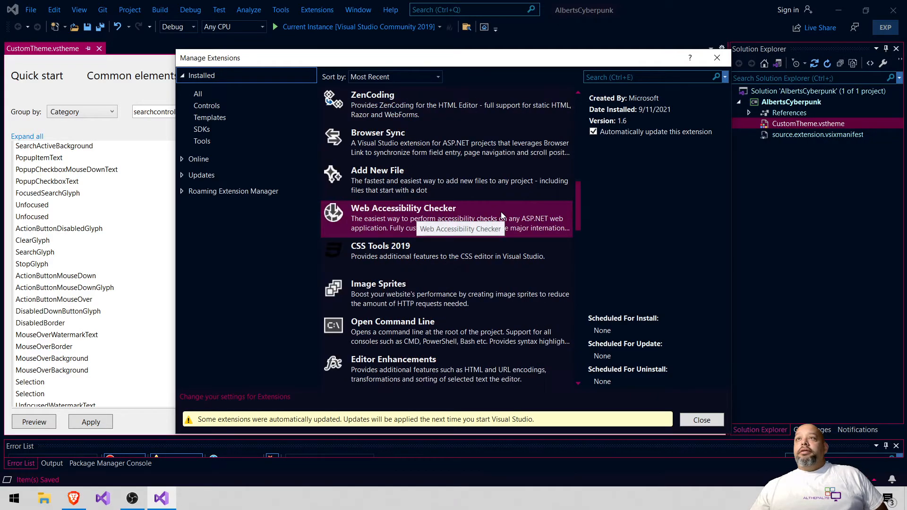
left_click(641, 78)
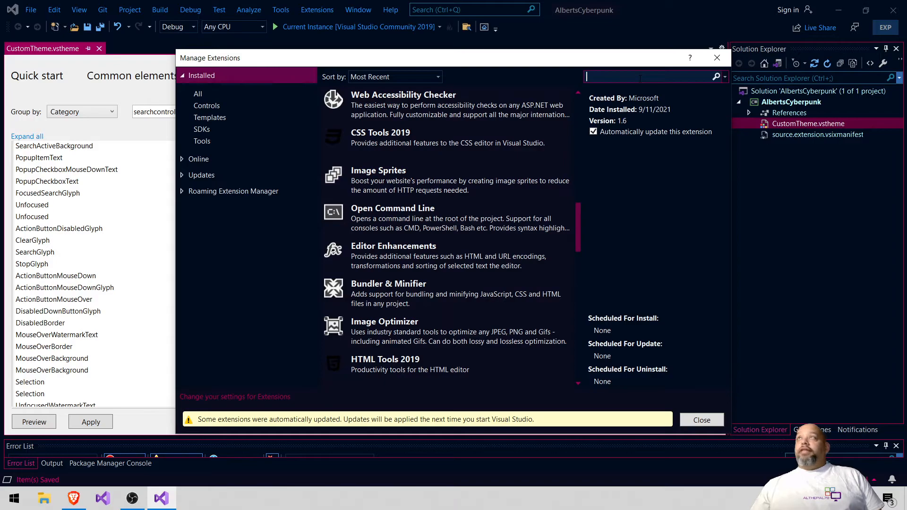
type("cyber")
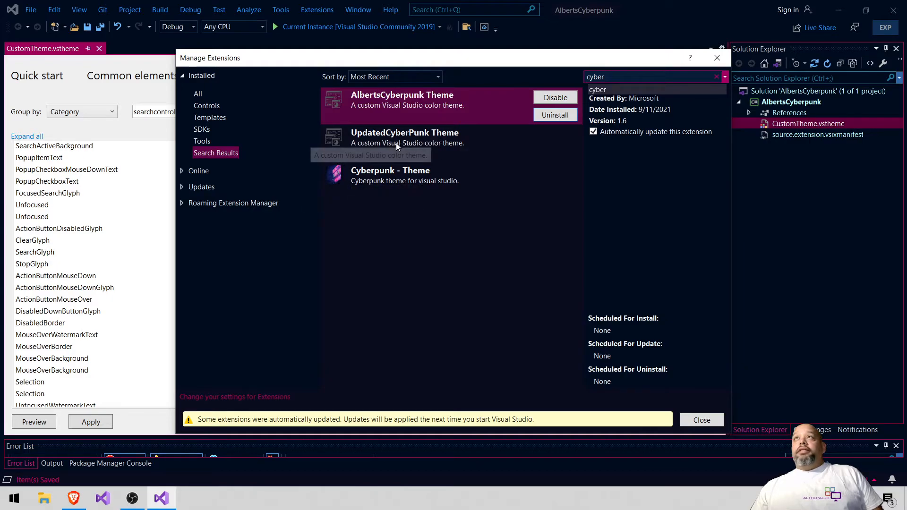
- Compare the details of the AlbertsCyberpunk Theme and UpdatedCyberPunk Theme extensions, then close the extension manager
left_click(393, 105)
left_click(431, 136)
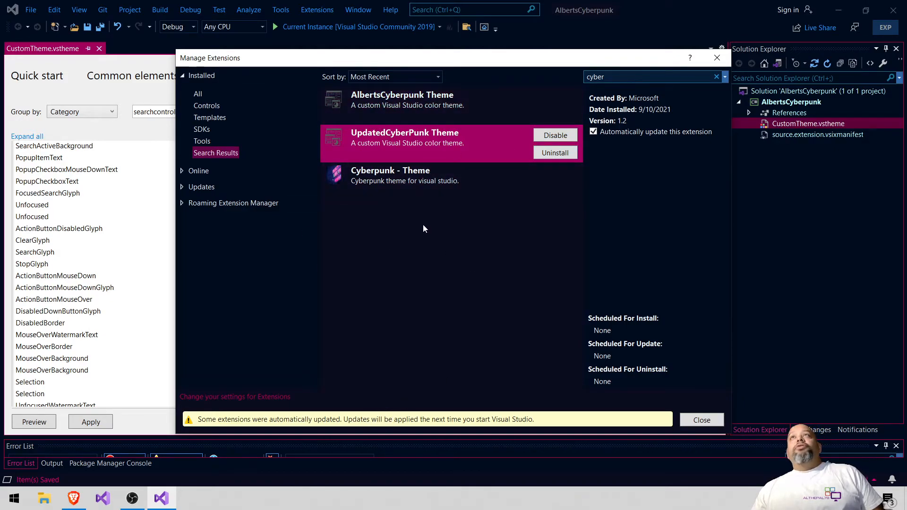
left_click(443, 114)
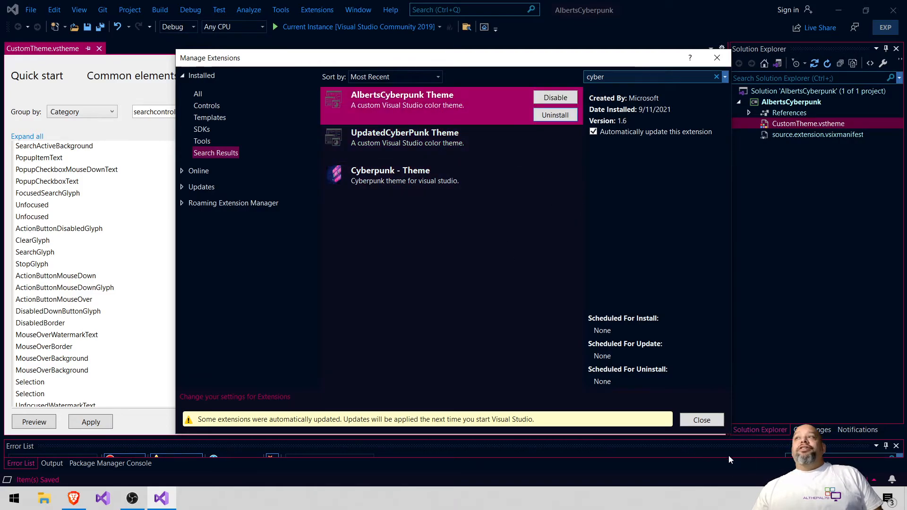
left_click(717, 58)
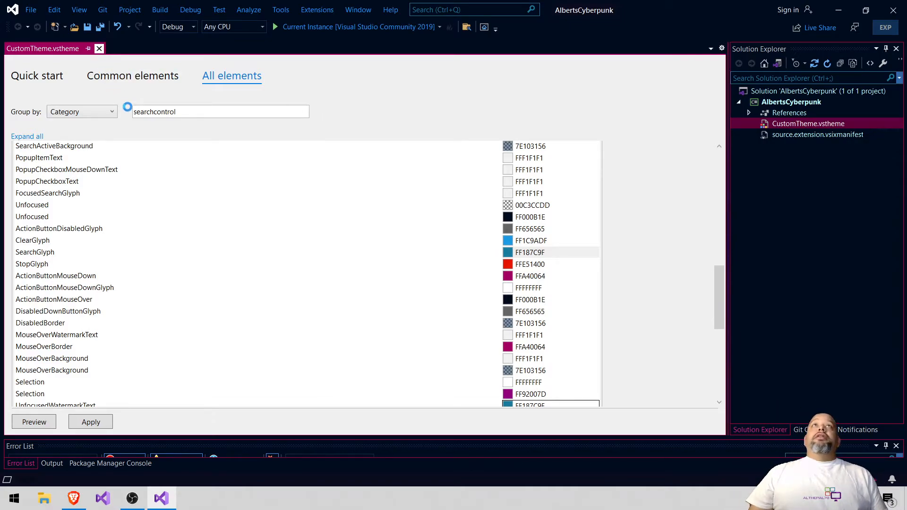
- Close CustomTheme.vstheme and create a new VSTheme project named AlbertsAbyssTheme in D:\VSTHEMES
left_click(99, 49)
left_click(30, 10)
mouse_move(54, 23)
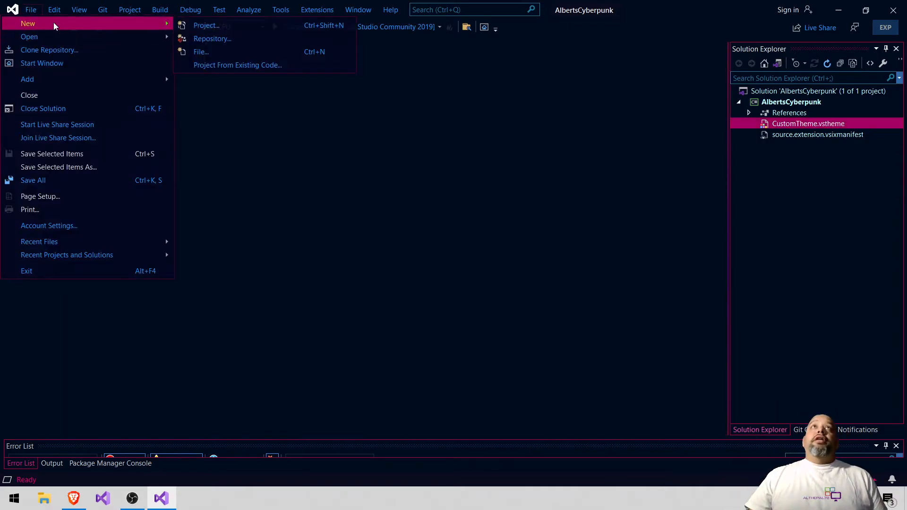
left_click(193, 25)
double_click(143, 105)
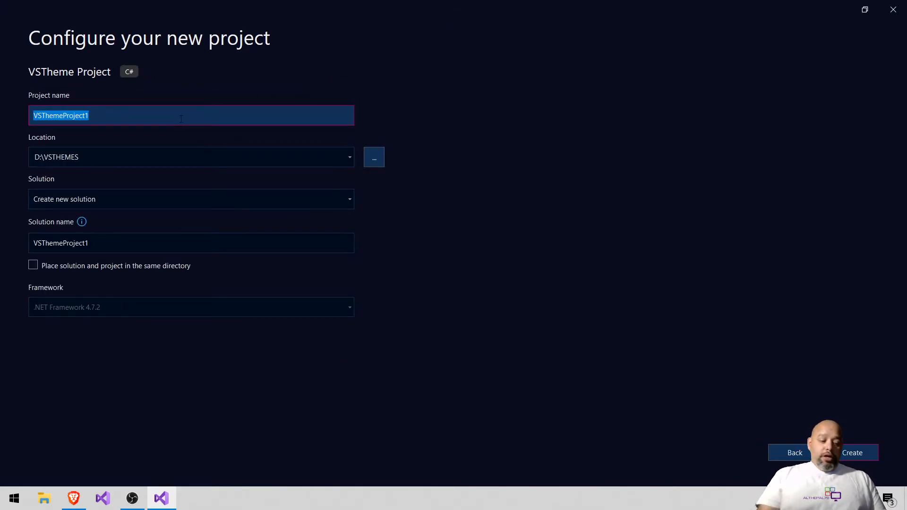
type("Albert")
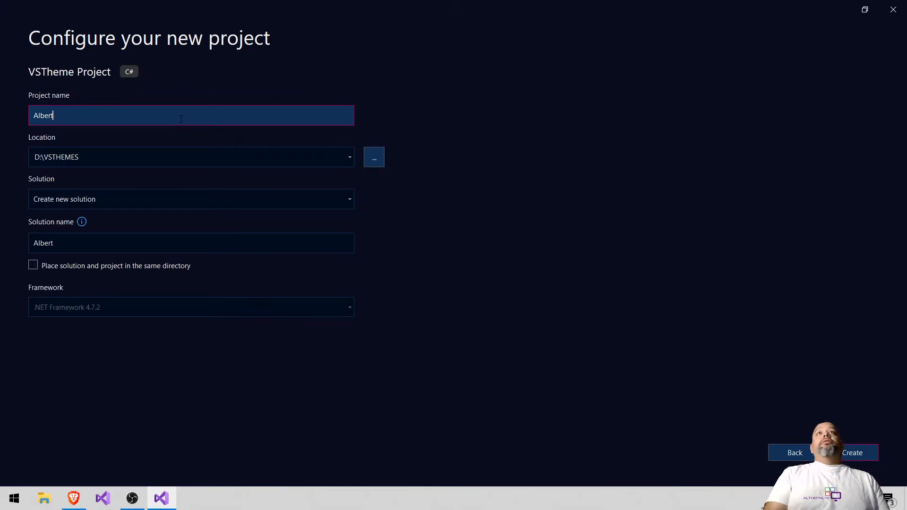
type("sAbyssTheme")
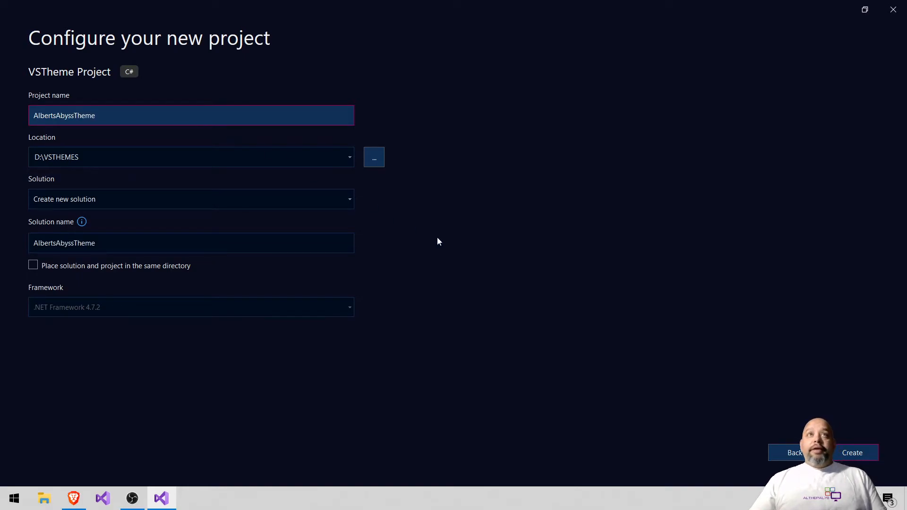
left_click(861, 452)
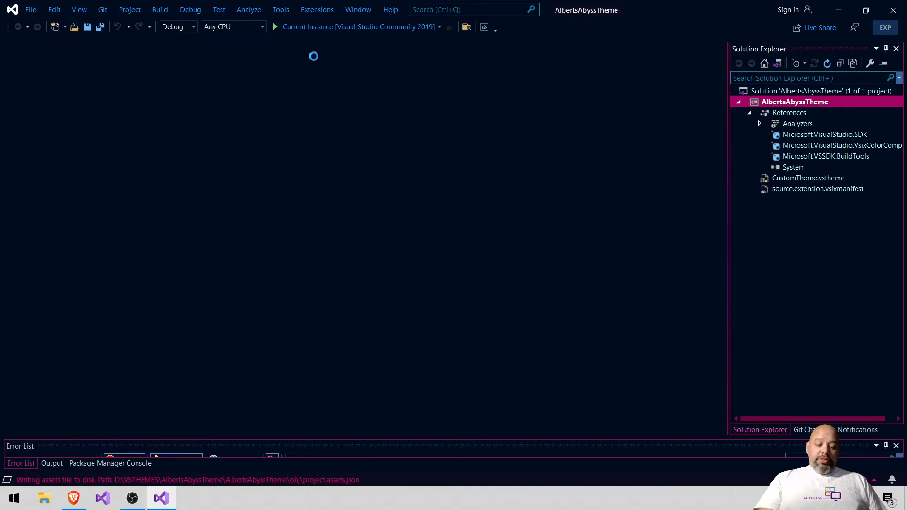
- Switch the Visual Studio color theme to AbyssBlack (1) and collapse the new project's References node
key("alt+t")
key("o")
left_click(492, 150)
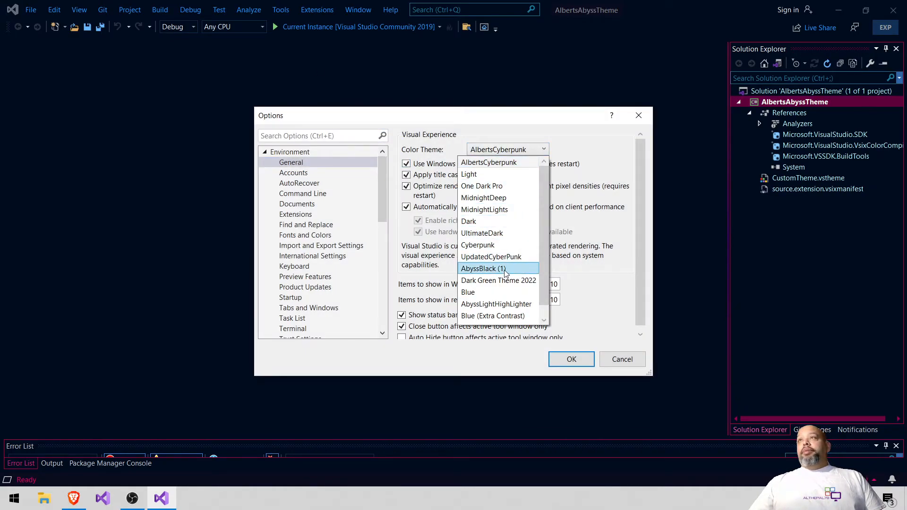
left_click(529, 267)
left_click(570, 359)
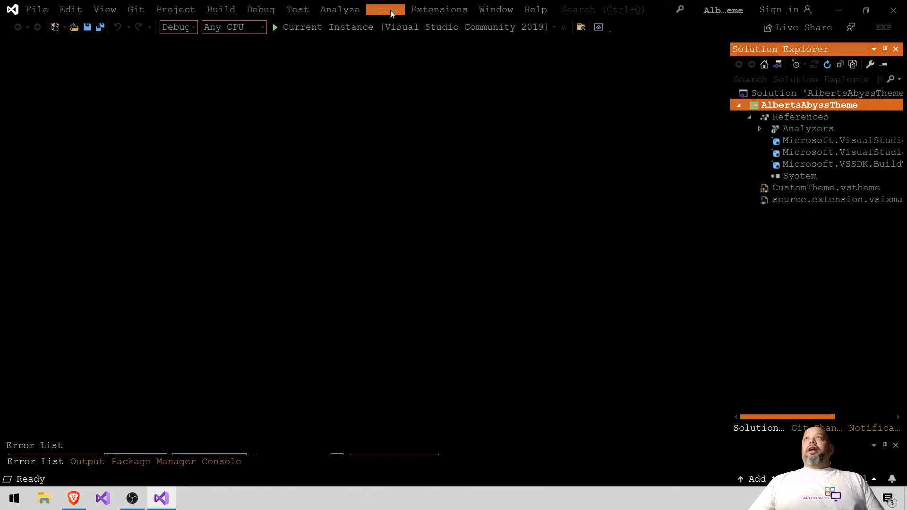
left_click(749, 117)
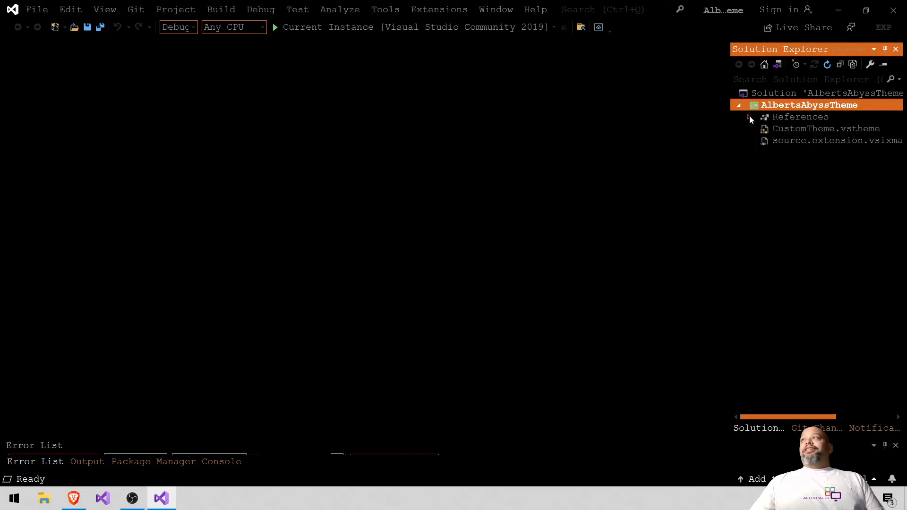
- Open the project's CustomTheme.vstheme, choose AbyssBlack (1) as its base theme, and show the common elements
left_click(797, 129)
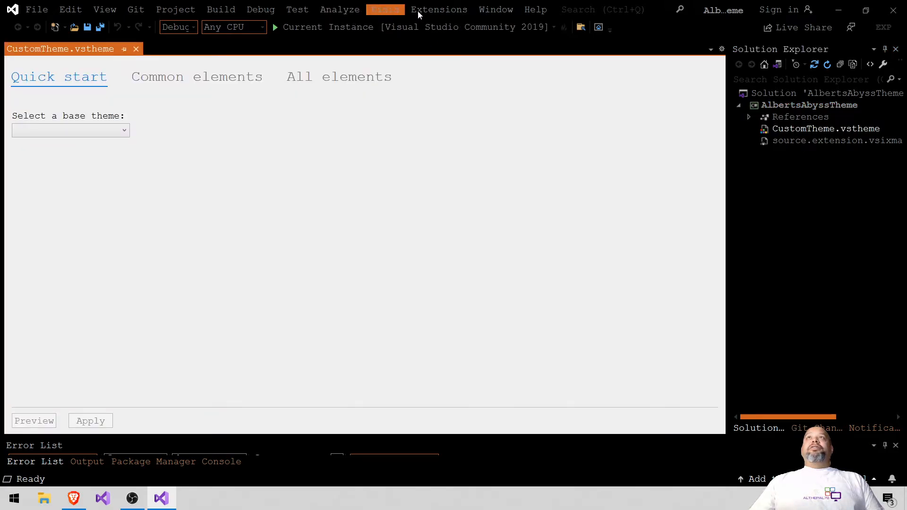
left_click(127, 132)
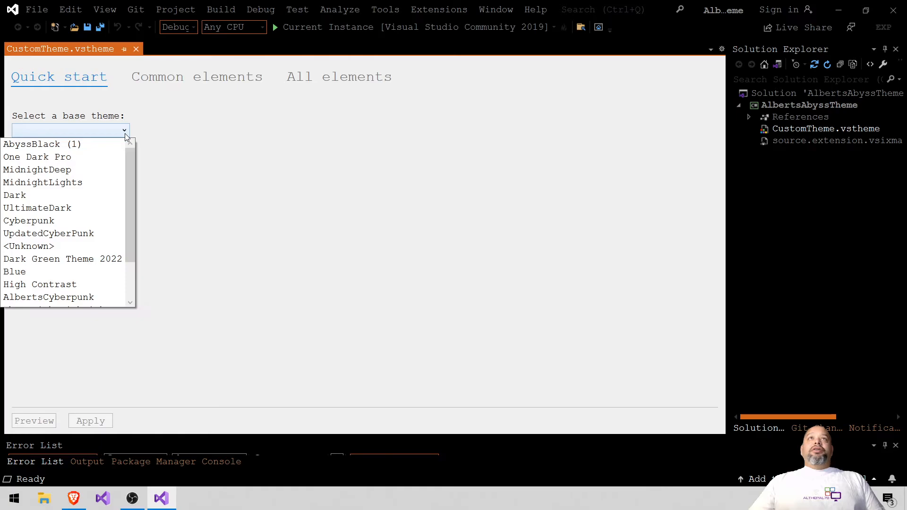
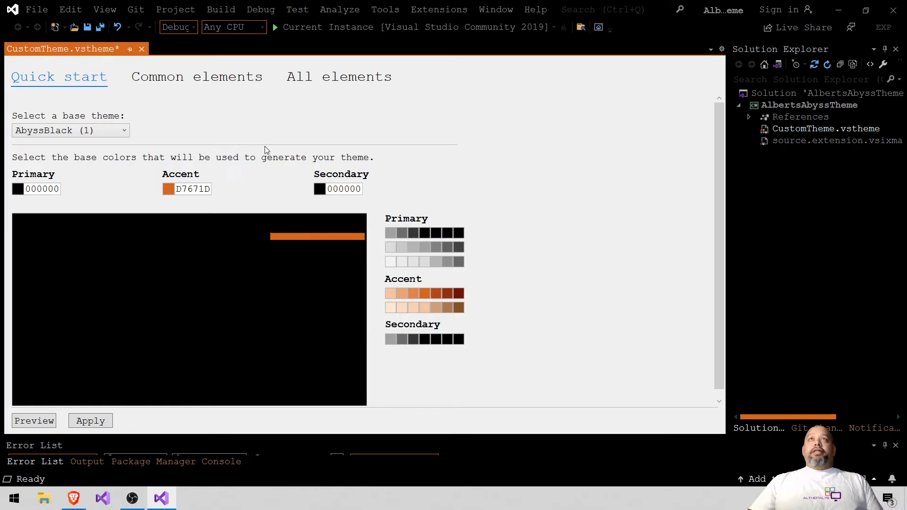
left_click(181, 78)
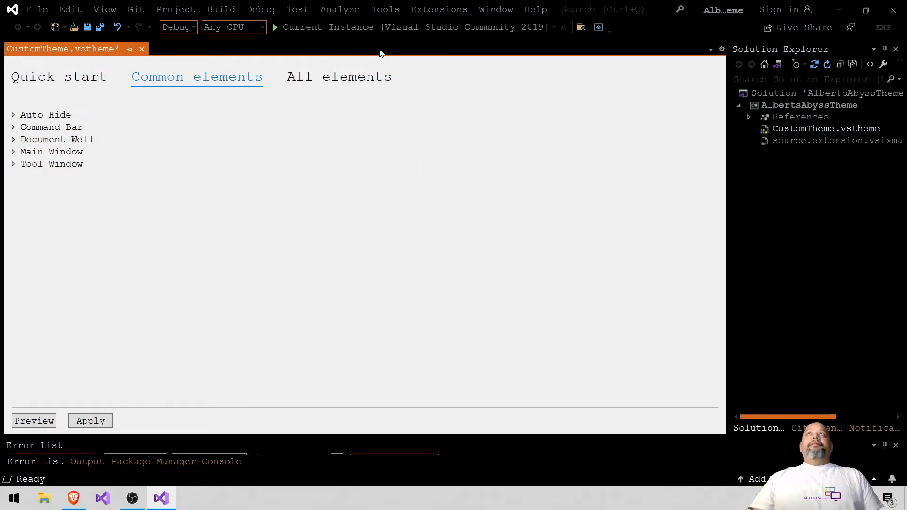
- Open the NuGet package manager for the solution
left_click(373, 9)
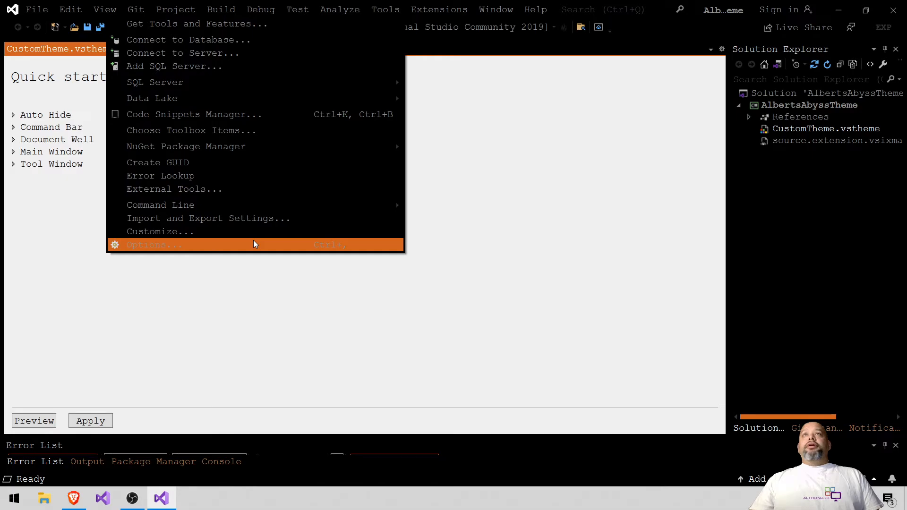
mouse_move(394, 147)
left_click(430, 161)
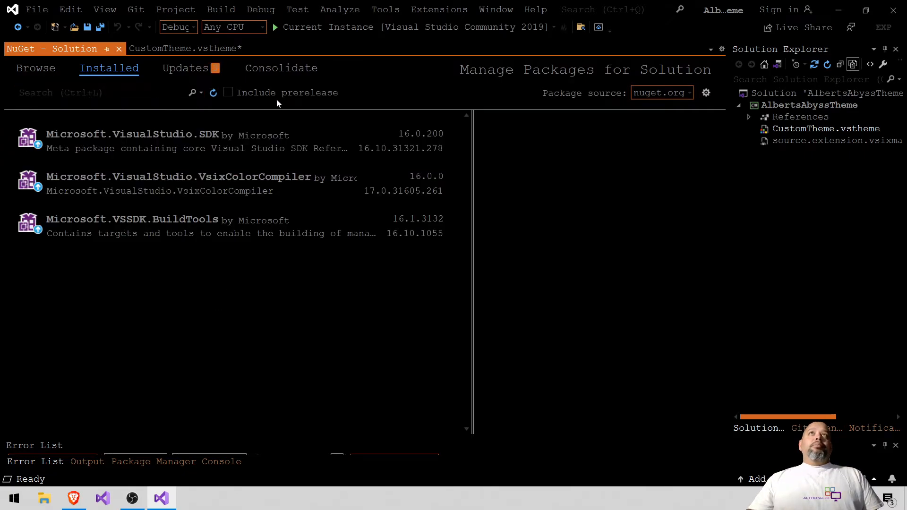
- Switch the Visual Studio color theme to AlbertsCyberpunk in the environment options
key("alt+t")
key("o")
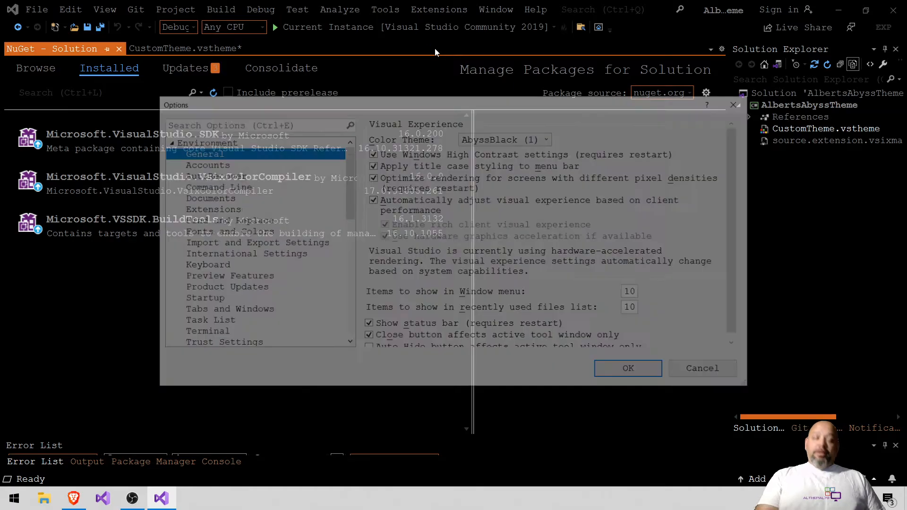
left_click(510, 138)
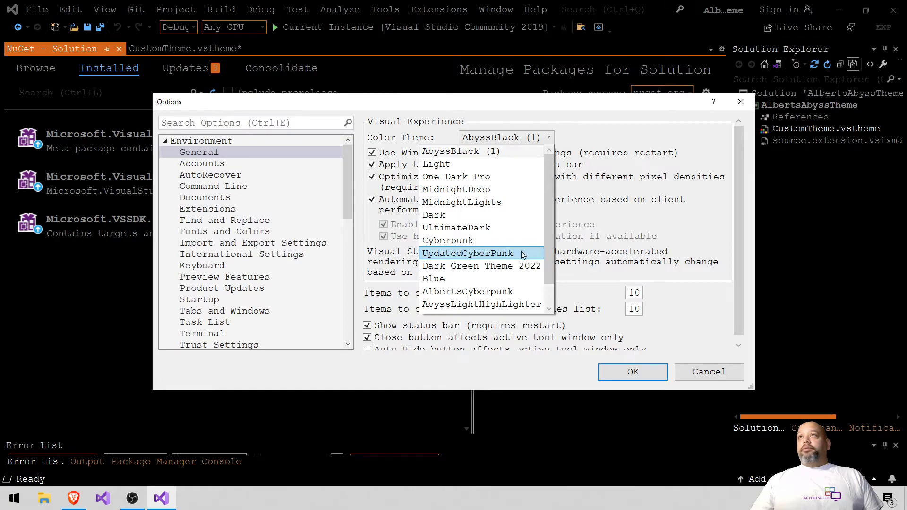
left_click(505, 292)
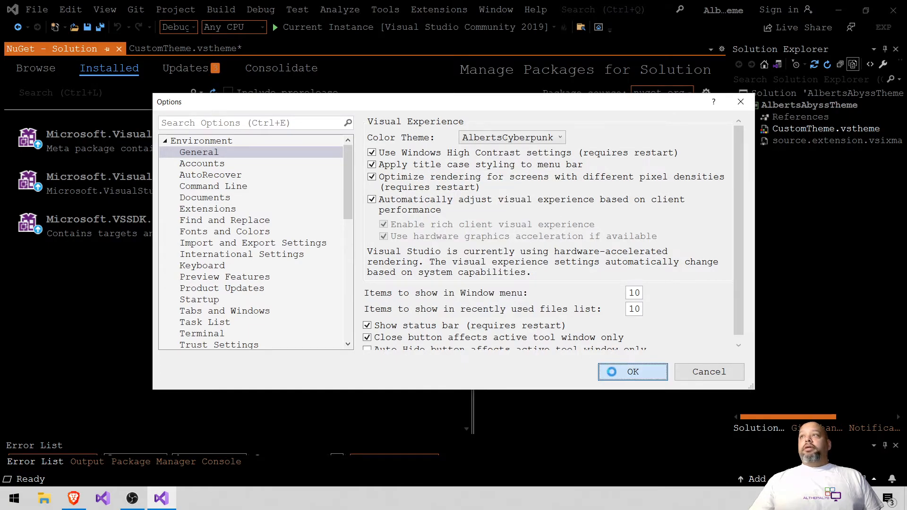
key("Return")
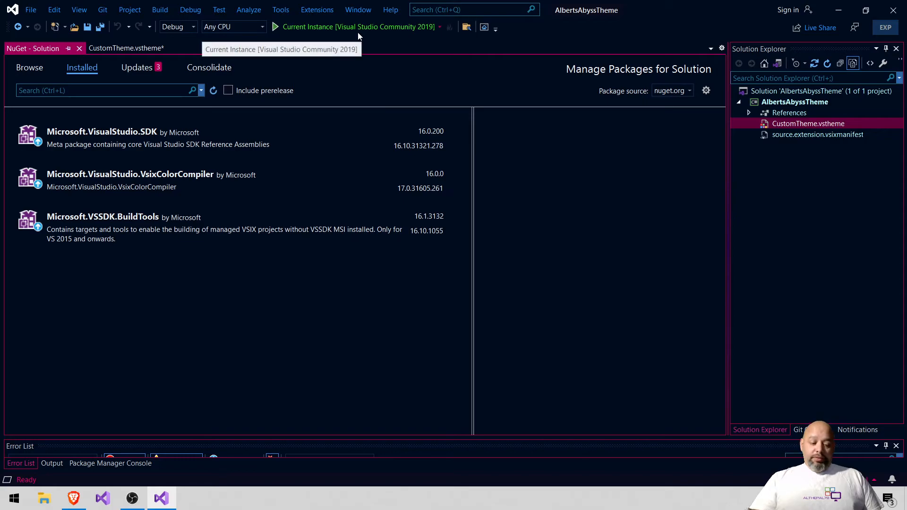
- Set the Visual Studio color theme back to AbyssBlack (1) and close the NuGet package page
key("alt+t")
key("o")
left_click(517, 151)
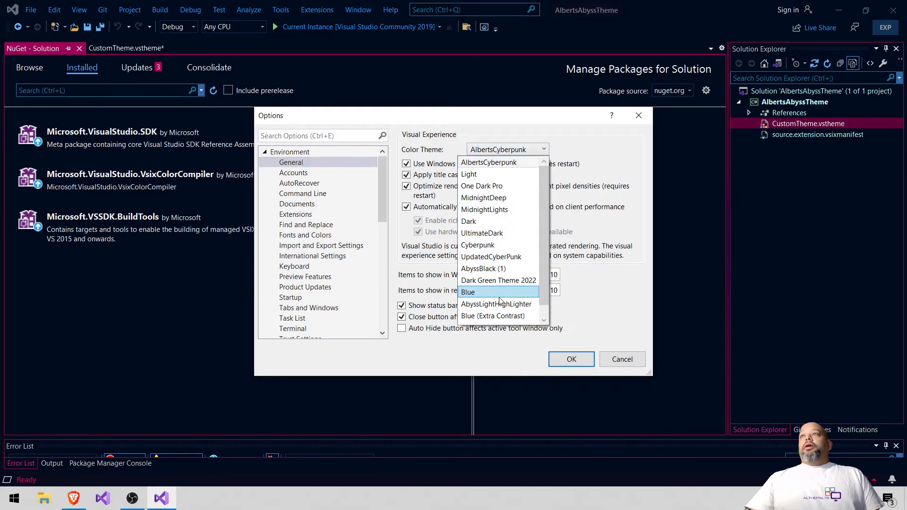
left_click(498, 269)
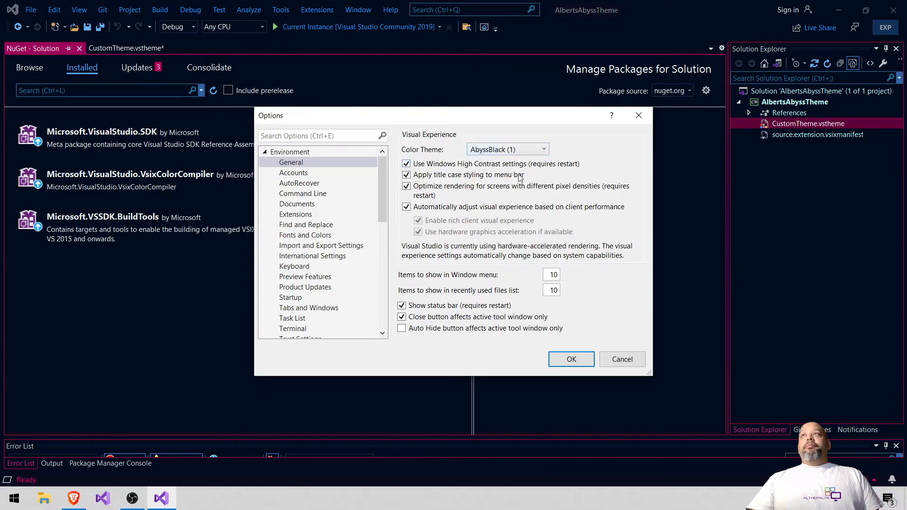
left_click(552, 360)
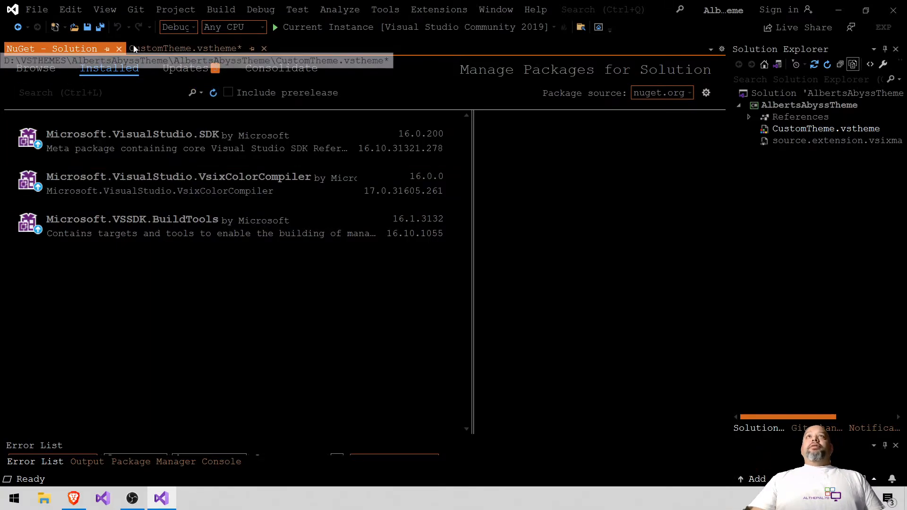
left_click(119, 49)
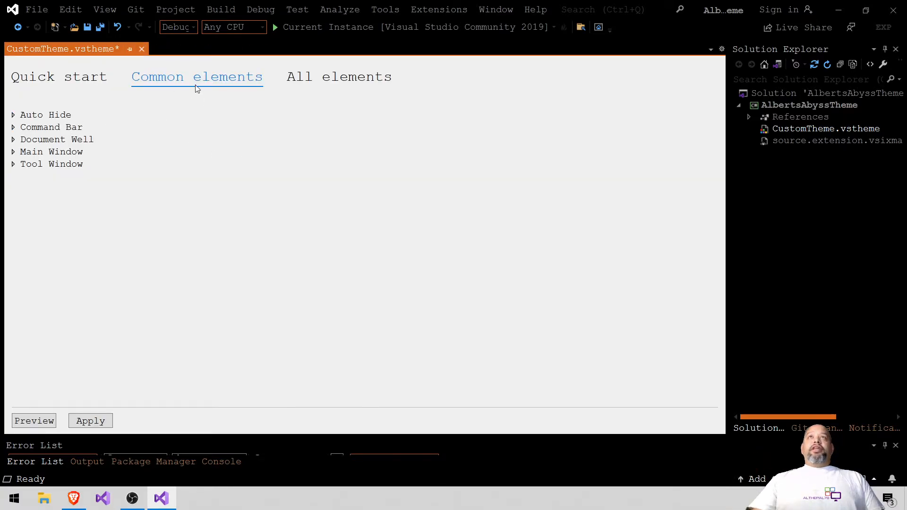
- Expand the Command Bar elements and set the menu popup's hovered text color to the near-black FF100606
left_click(15, 127)
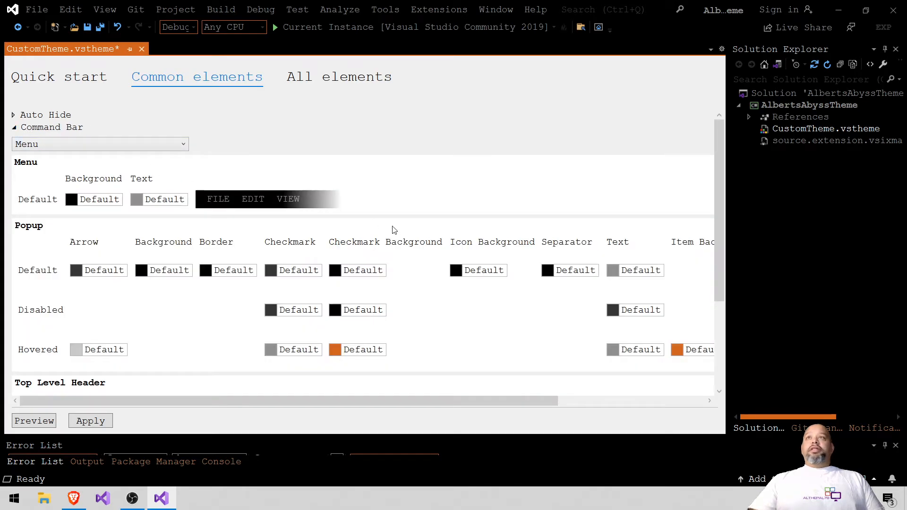
scroll(385, 228, "down", 1)
left_click(613, 322)
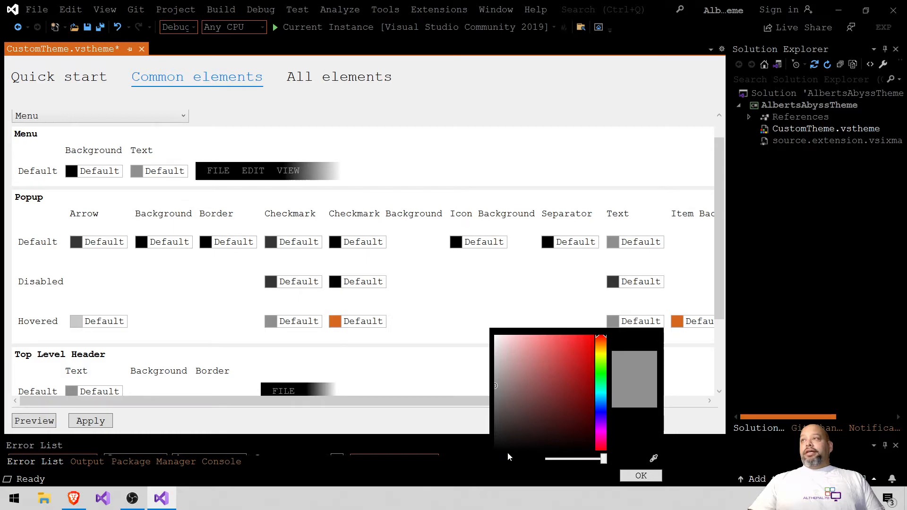
left_click(519, 448)
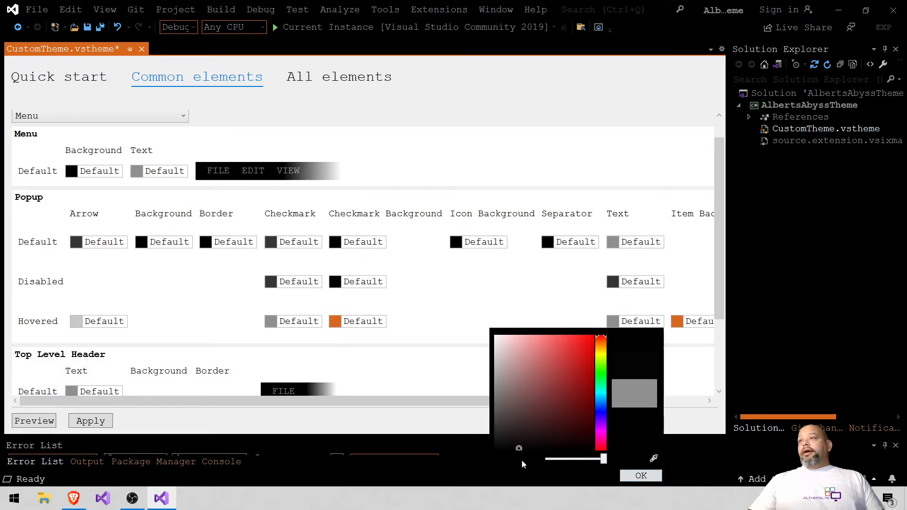
left_click_drag(519, 448, 555, 443)
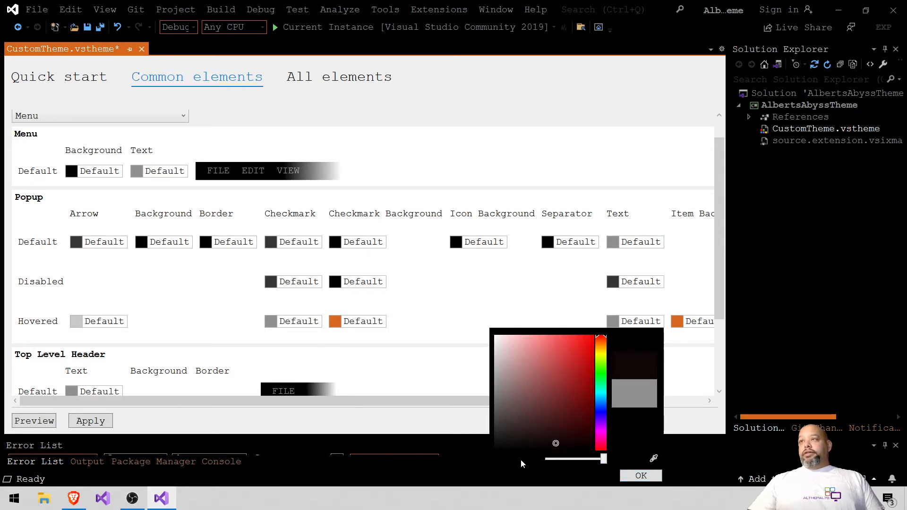
left_click(641, 476)
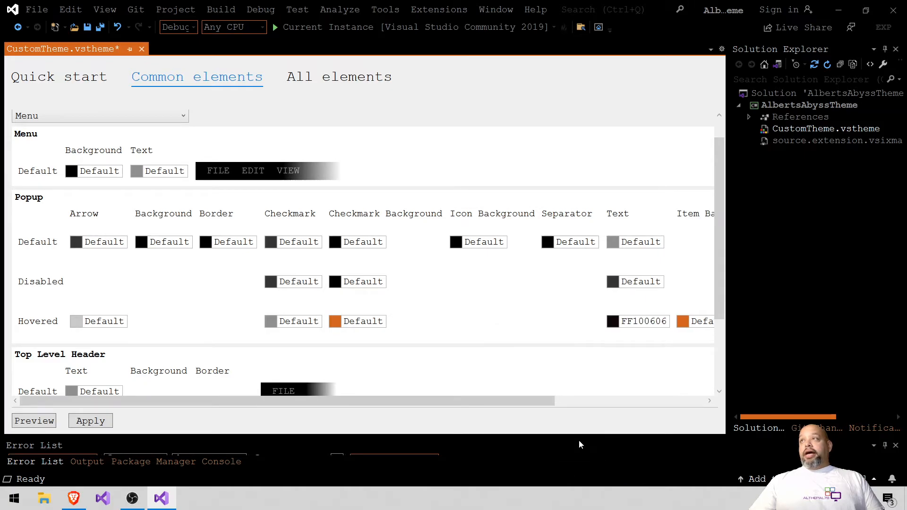
- Set the menu popup's hovered arrow color to the yellow FFEACB0E
mouse_move(532, 399)
left_mouse_down()
mouse_move(551, 400)
mouse_move(515, 399)
left_mouse_up()
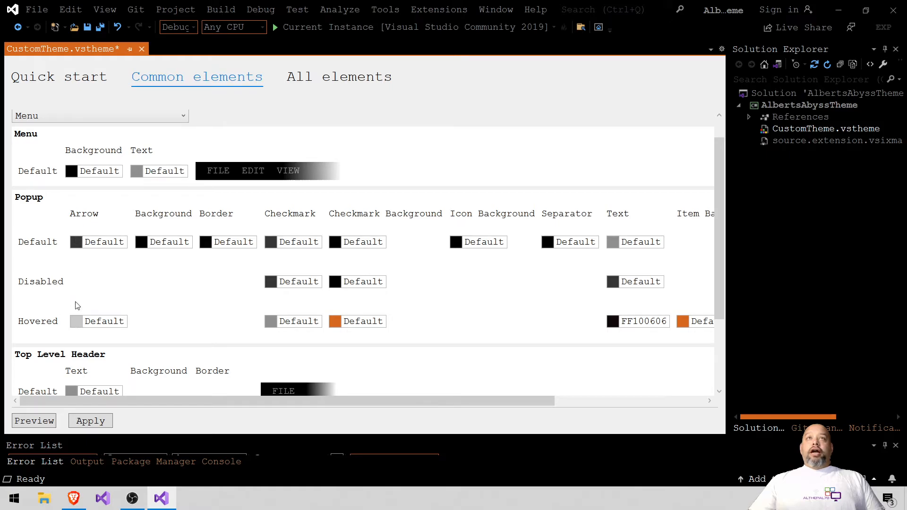
left_click(77, 323)
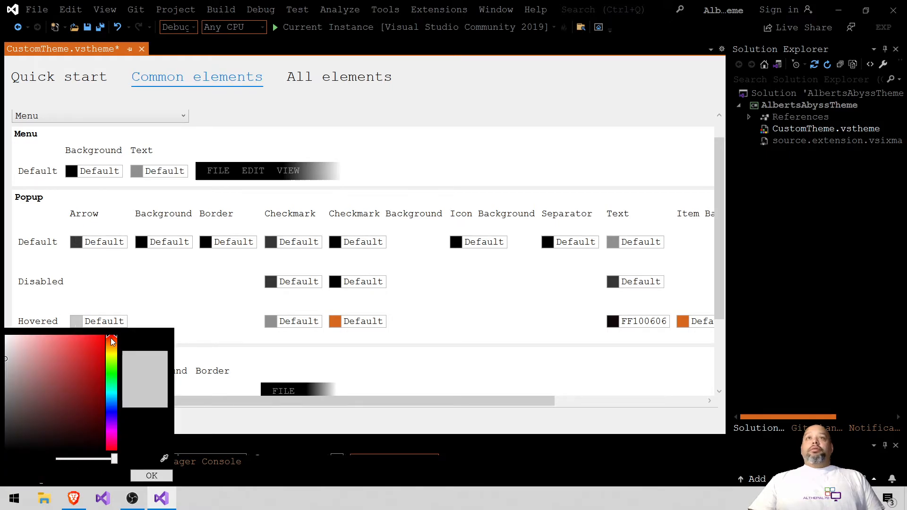
left_click(112, 356)
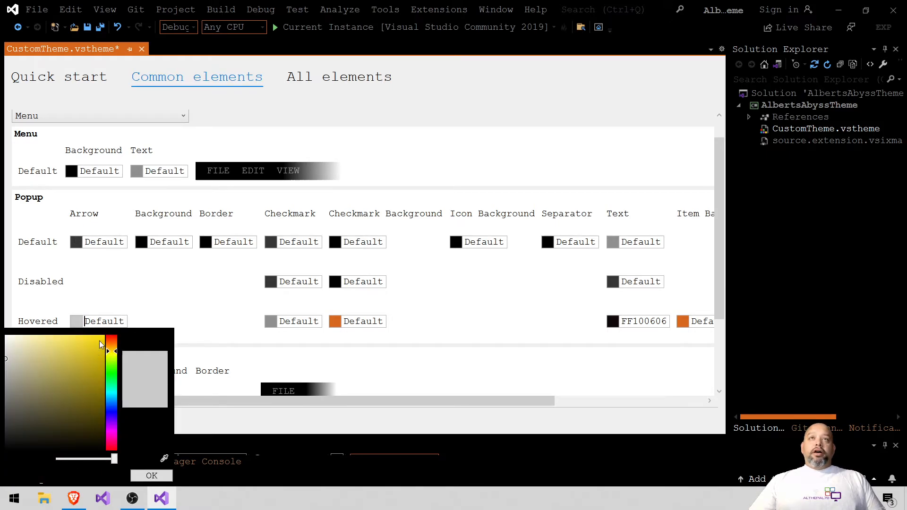
left_click(99, 344)
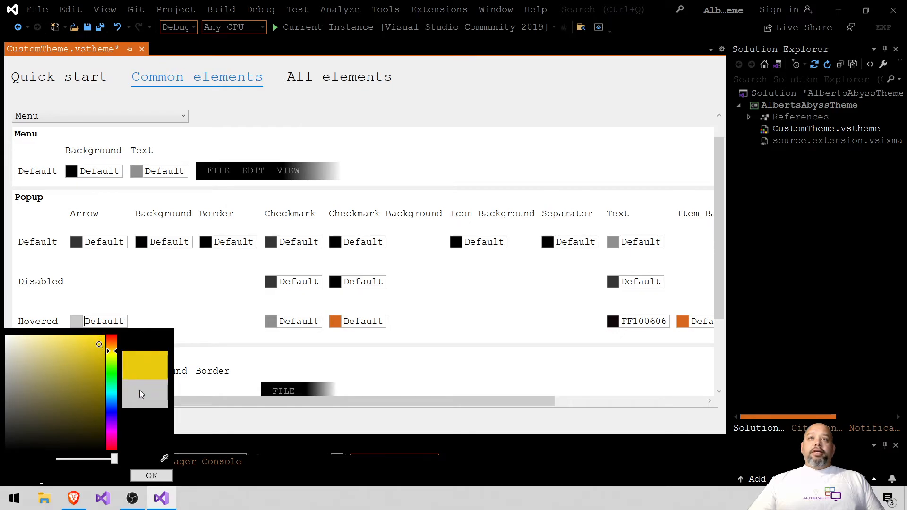
left_click(152, 475)
left_click(110, 321)
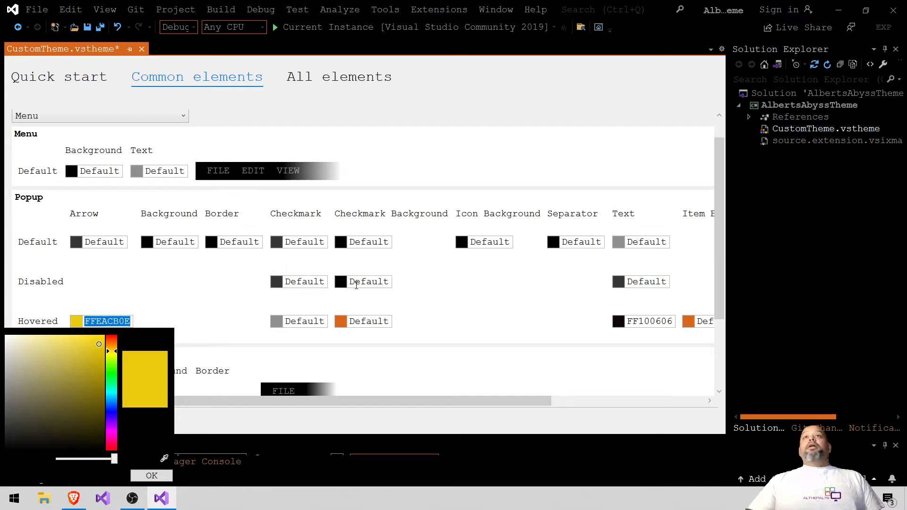
left_click(537, 342)
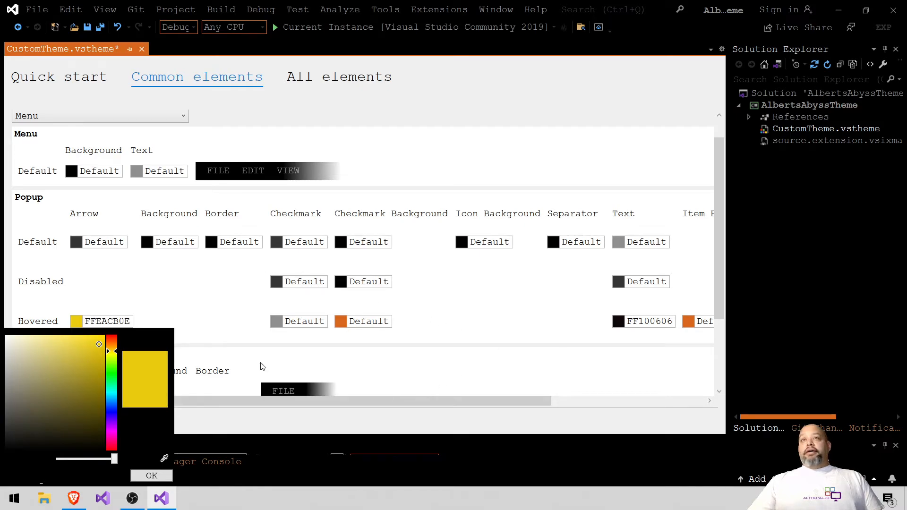
left_click(152, 475)
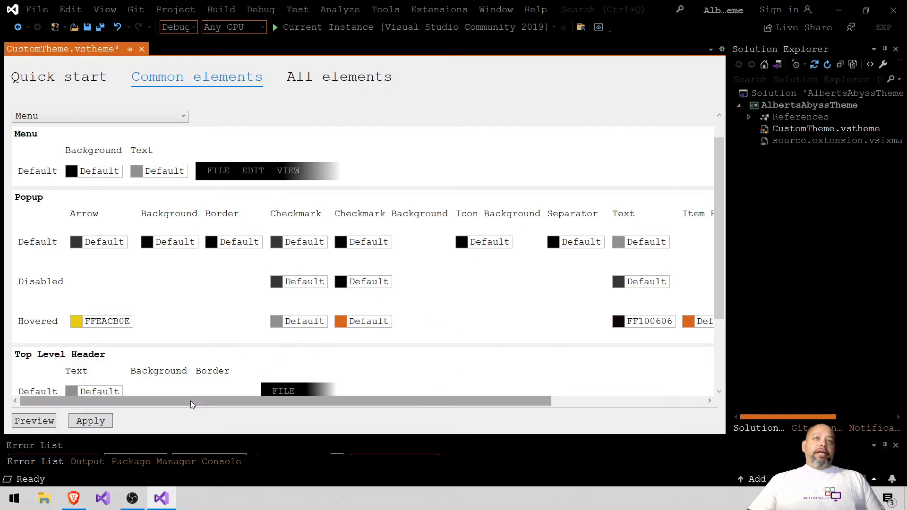
- Apply the edited theme and check how the main menu headings and their popups look with it
left_click(90, 420)
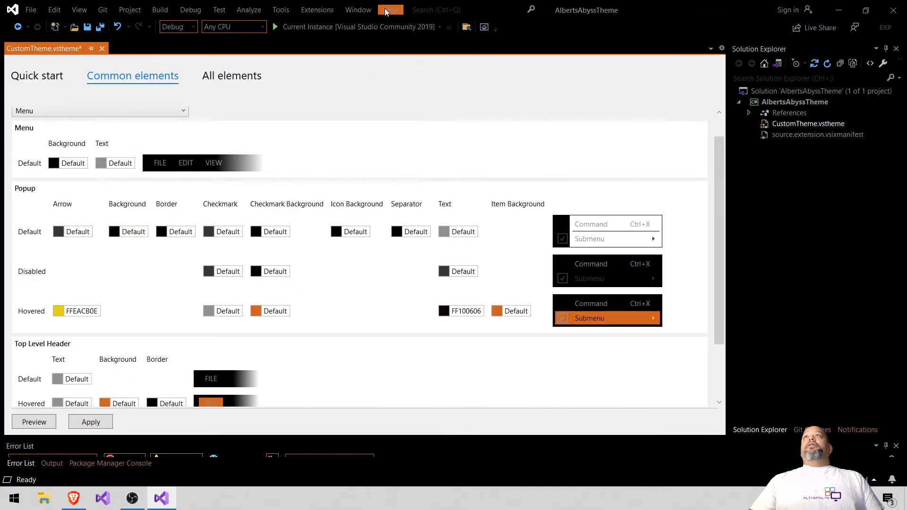
left_click(317, 10)
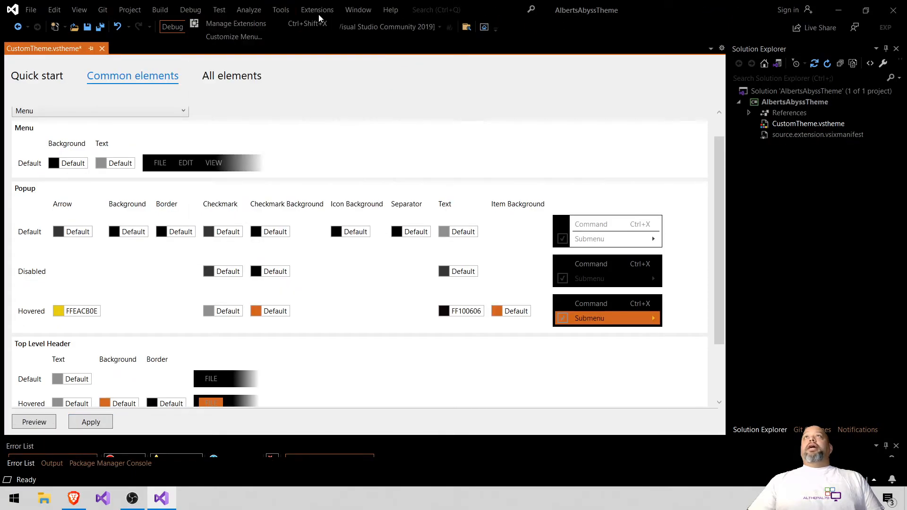
left_click(303, 10)
left_click(275, 10)
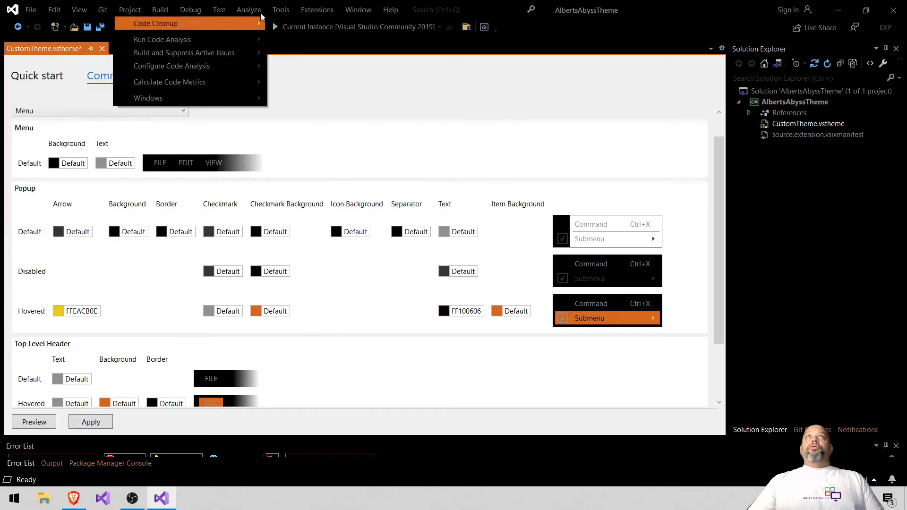
left_click(303, 89)
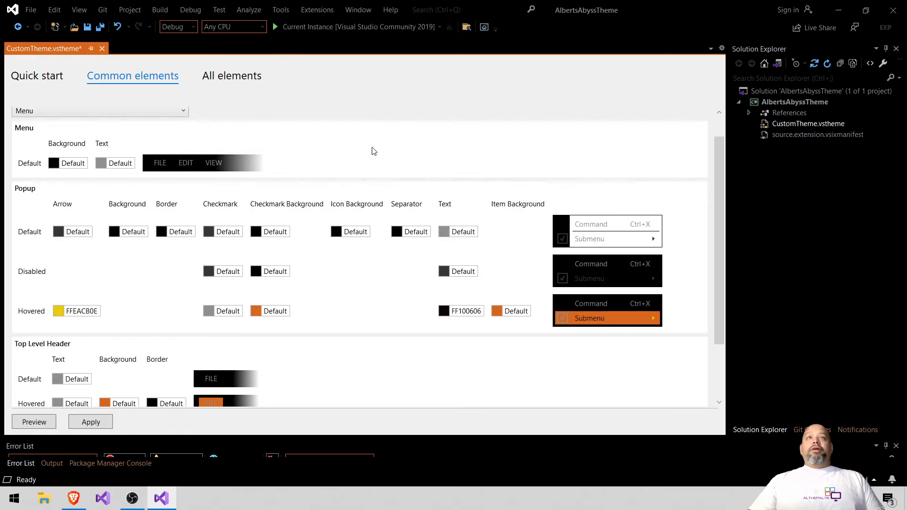
- Set the Top Level Header's hovered text color to the near-black FF060606
scroll(371, 149, "down", 2)
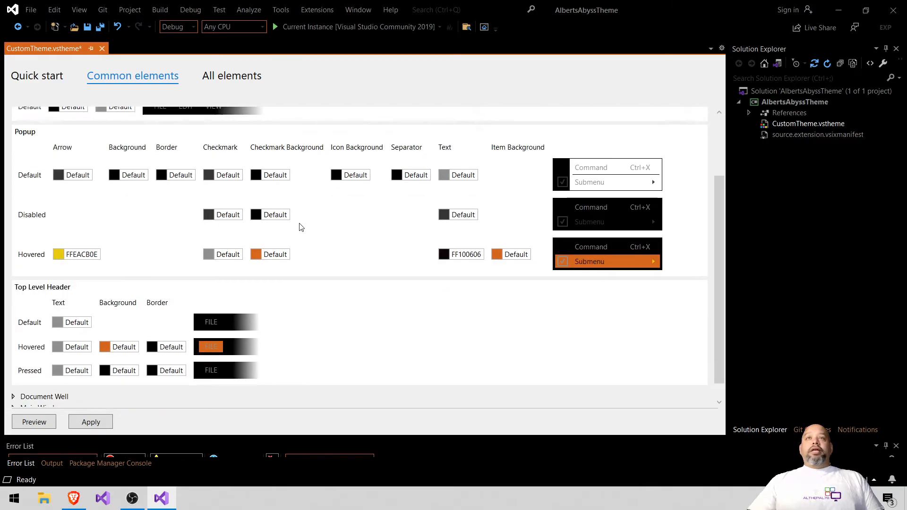
left_click(58, 348)
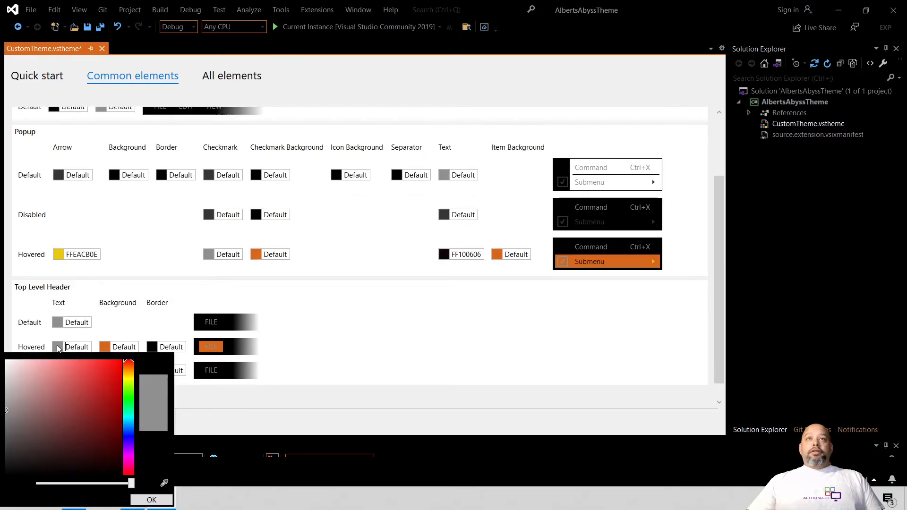
left_click(15, 474)
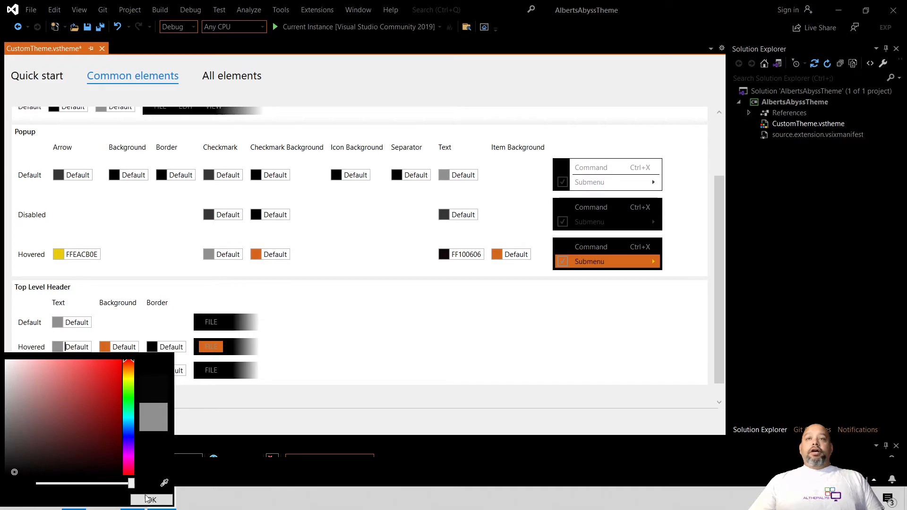
left_click(157, 496)
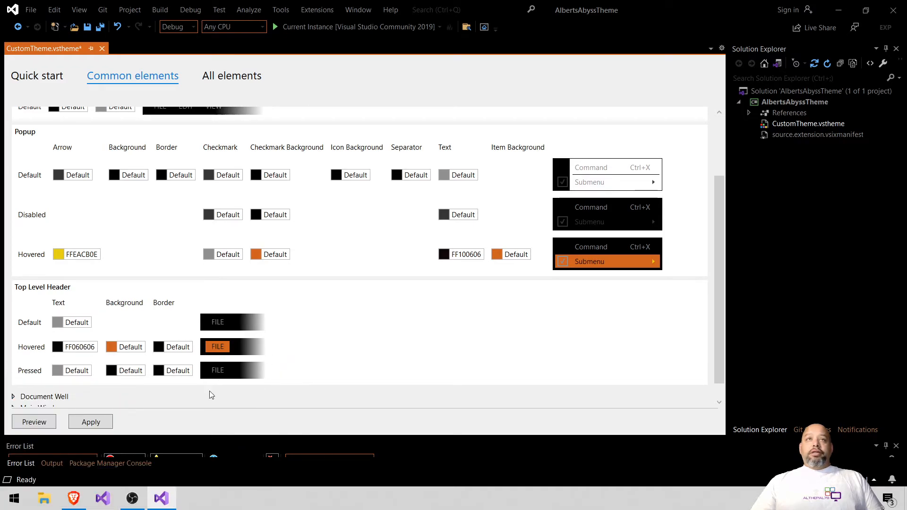
left_click(57, 372)
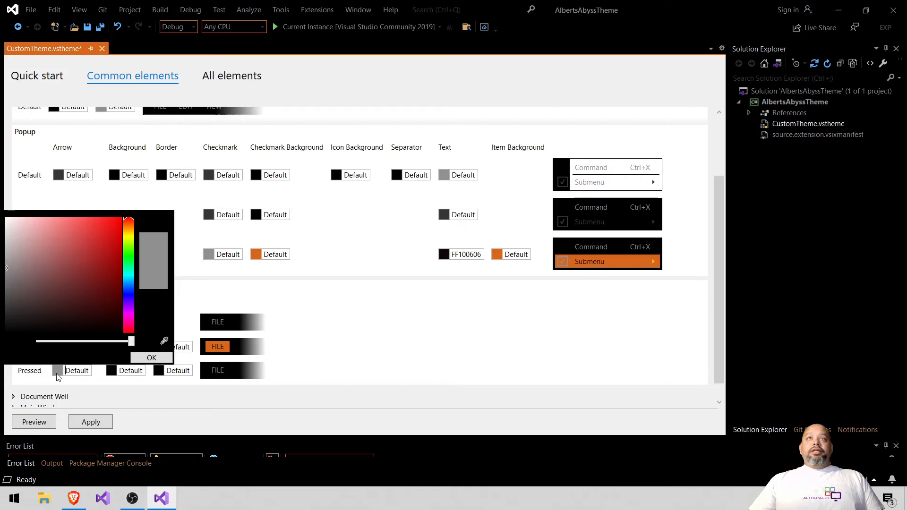
left_click_drag(7, 272, 7, 296)
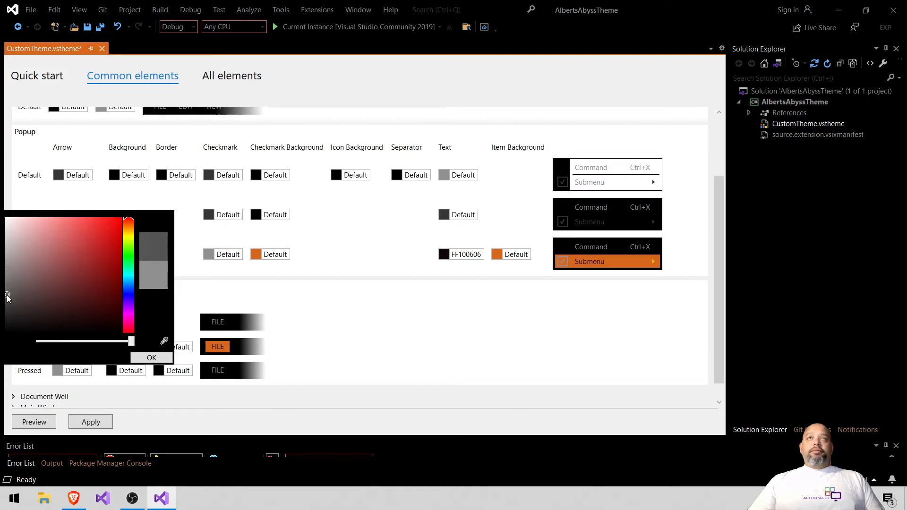
left_click(91, 422)
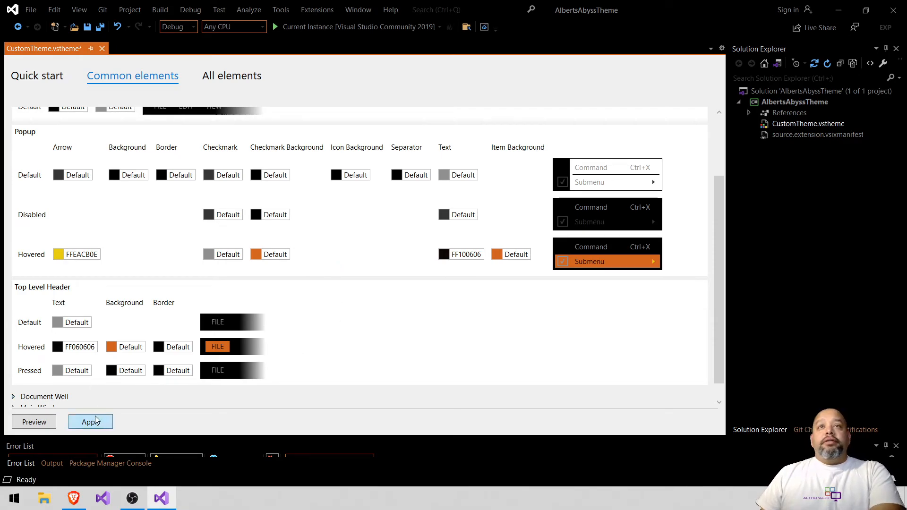
- Set the Top Level Header's pressed text color to the dark gray FF504E4E
left_click(57, 372)
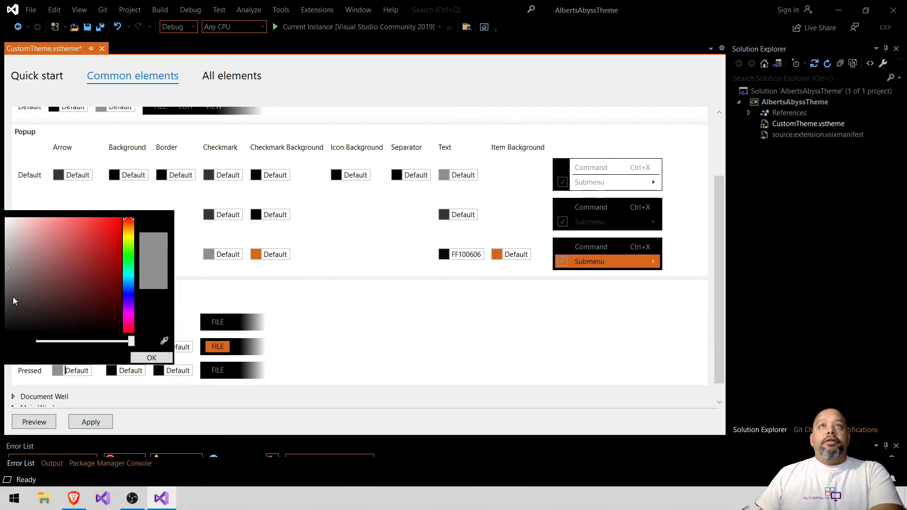
left_click_drag(8, 289, 8, 297)
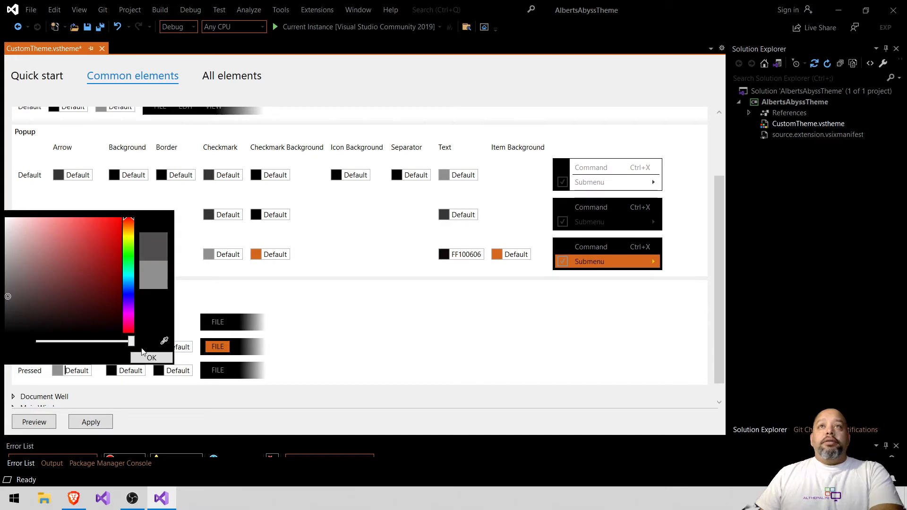
left_click(146, 358)
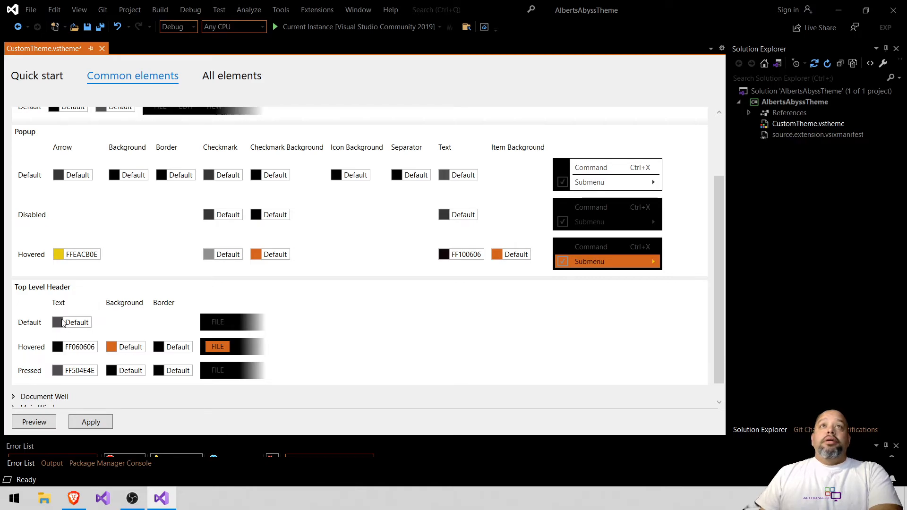
- Apply the edited theme and check how the Window and Analyze headings and their popups look when opened
left_click(91, 424)
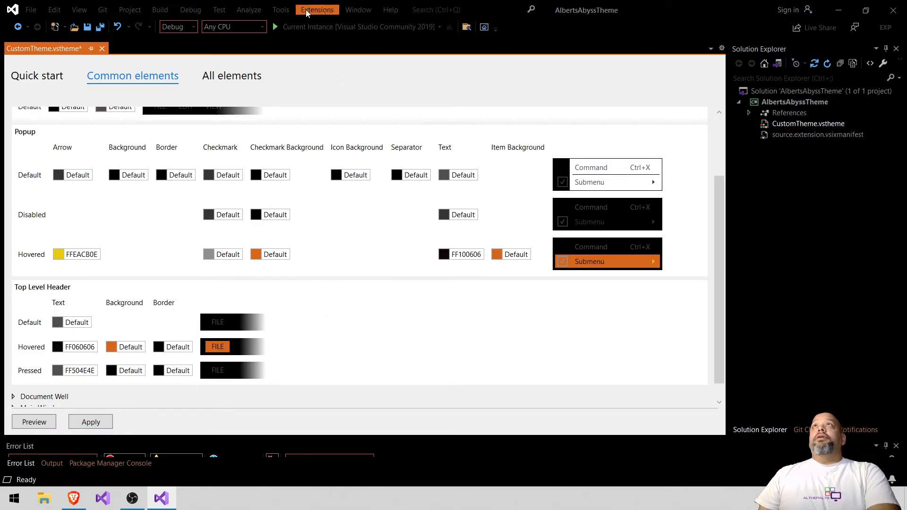
left_click(355, 10)
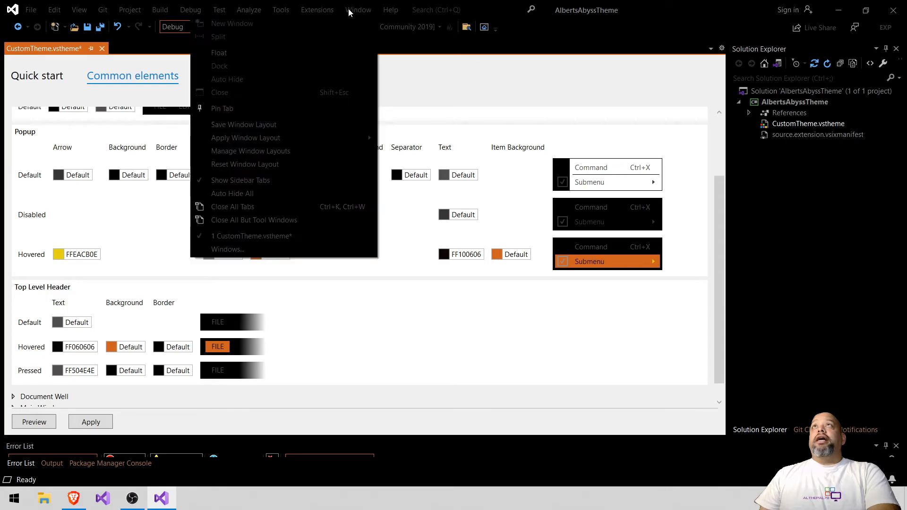
left_click(352, 10)
left_click(352, 11)
left_click(350, 9)
left_click(350, 10)
left_click(350, 9)
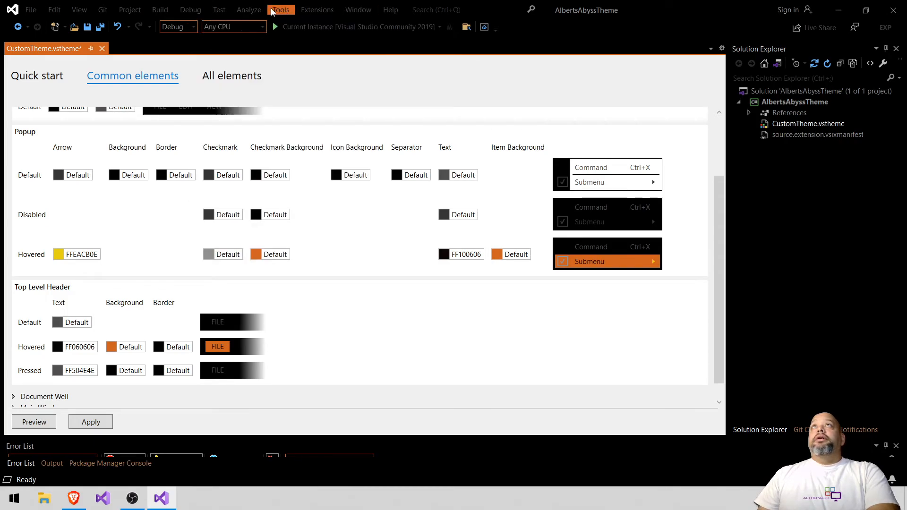
left_click(249, 10)
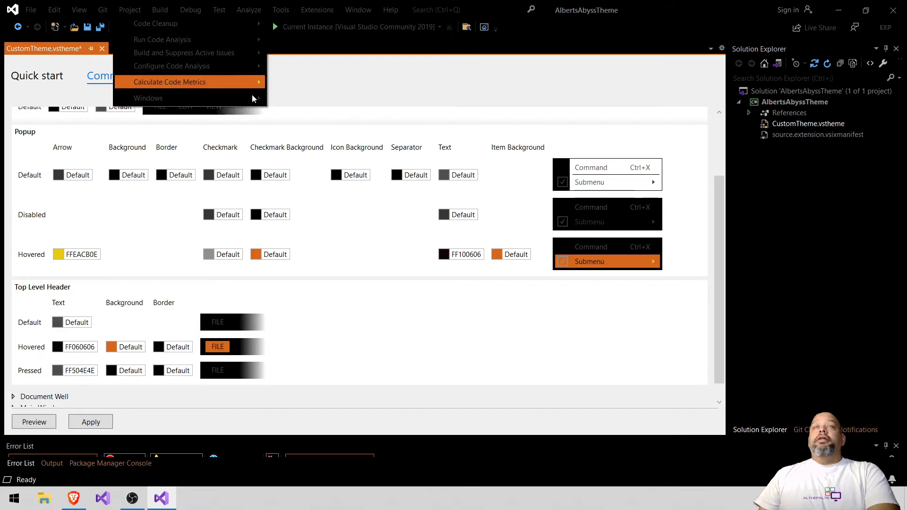
left_click(455, 330)
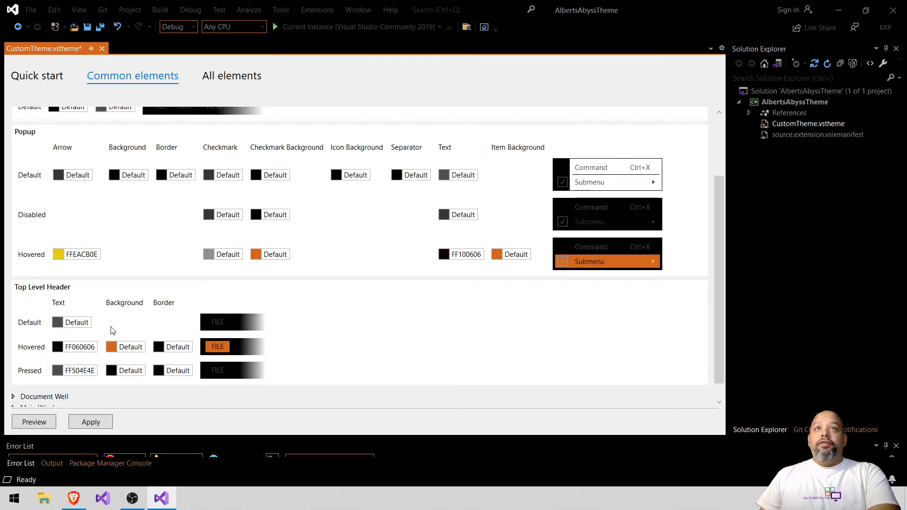
- Set the menu popup's hovered item background explicitly to the orange FFD7671D
left_click(58, 323)
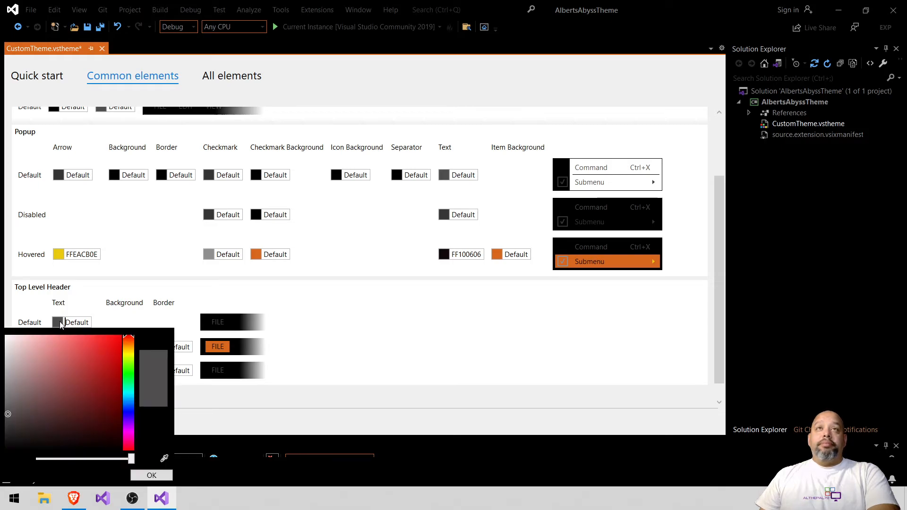
left_click(381, 322)
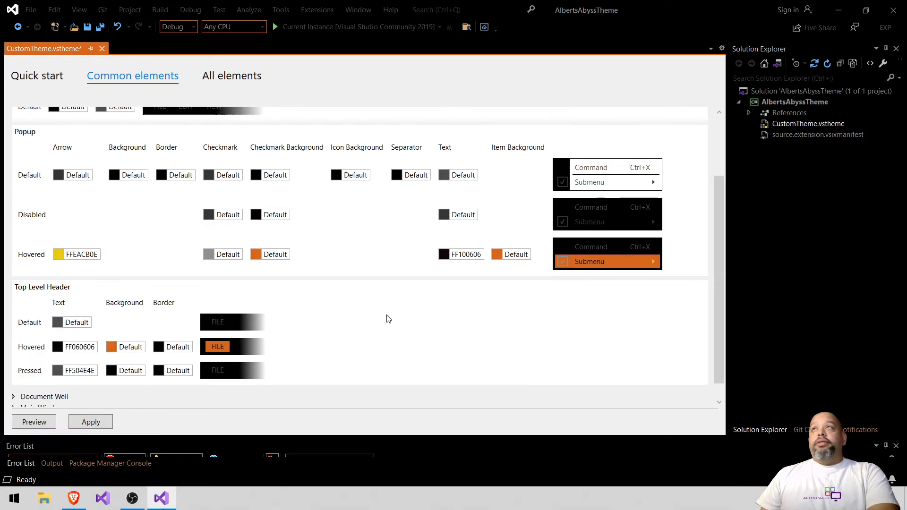
left_click(513, 255)
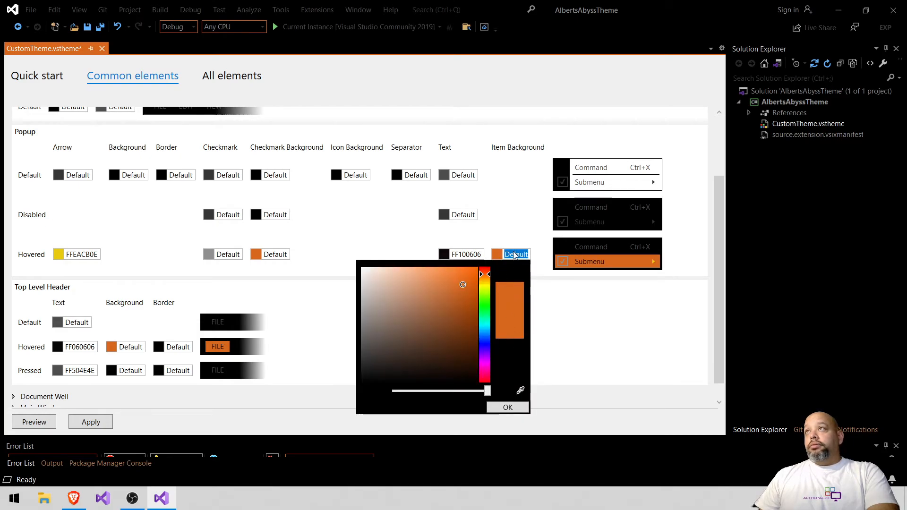
left_click(508, 407)
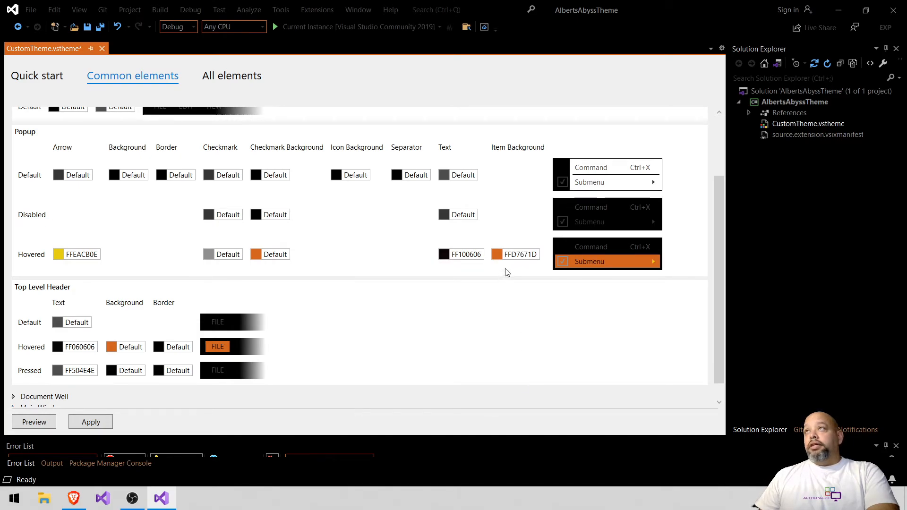
- Copy the popup's hovered item background color and use it, FFD7671D, as the Top Level Header's default text color
left_click(519, 255)
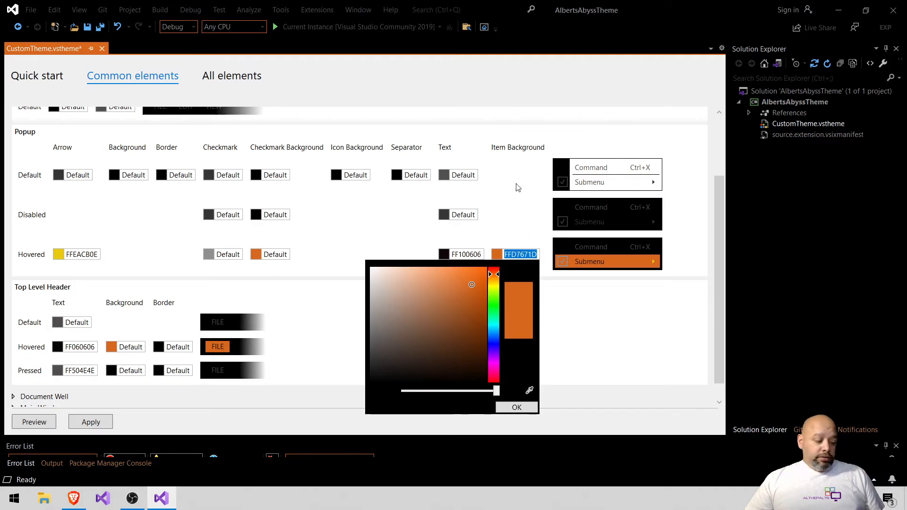
left_click(58, 324)
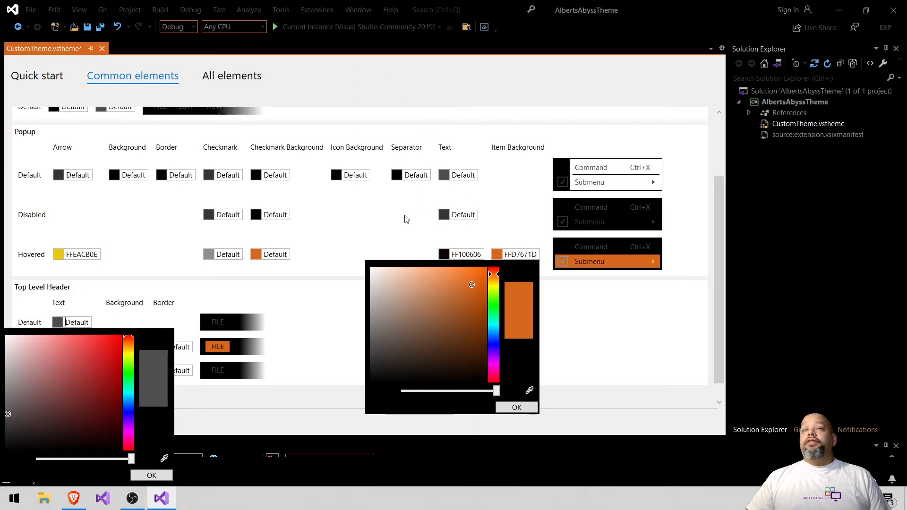
left_click(88, 322)
type("FFD7671D")
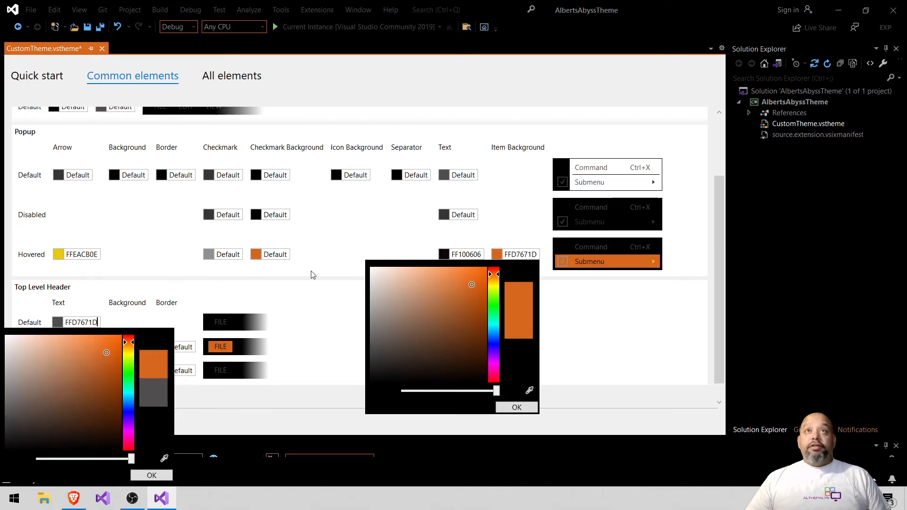
left_click(163, 476)
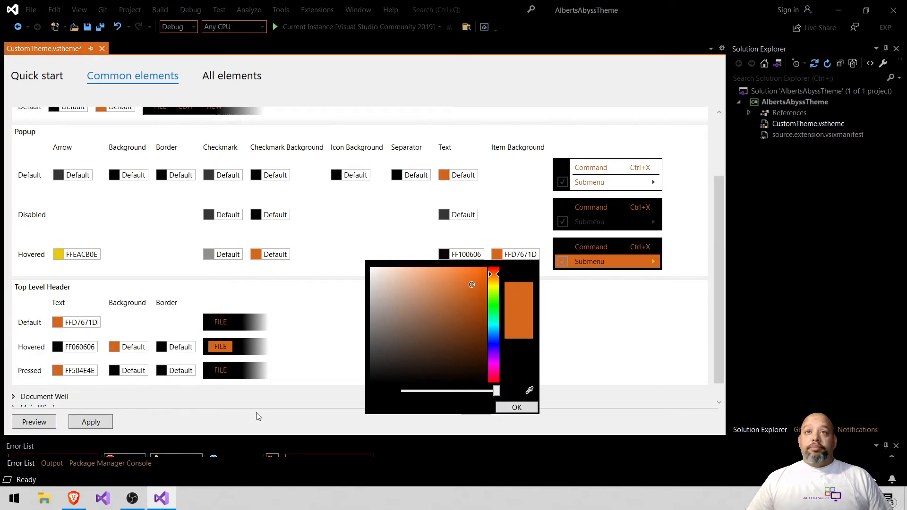
- Apply the edited theme and check how the main menu bar headings look with it
left_click(104, 422)
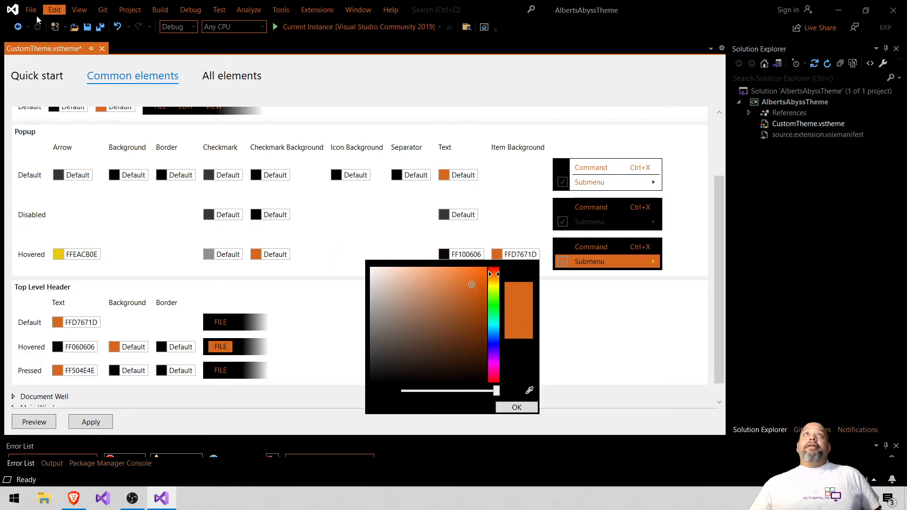
left_click(13, 10)
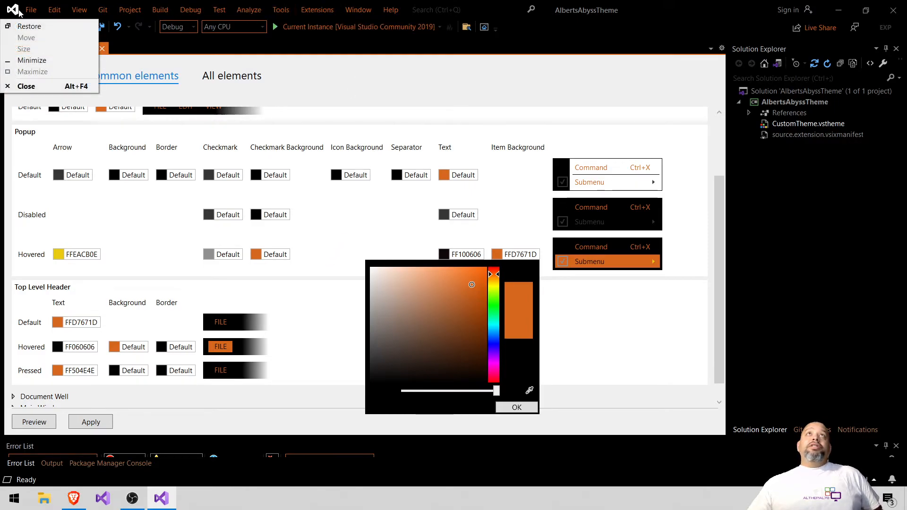
left_click(352, 101)
- Expand the Main Window elements and look through their button and caption colors
scroll(293, 255, "down", 1)
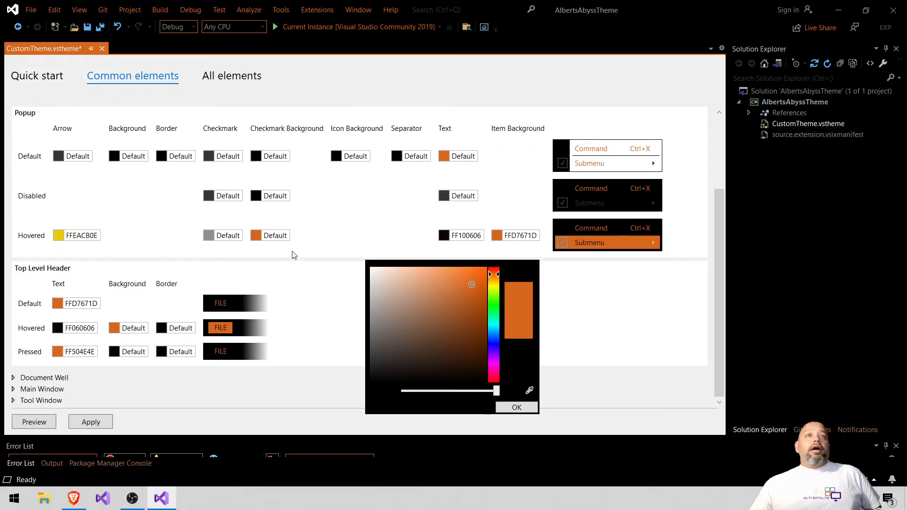
left_click(13, 389)
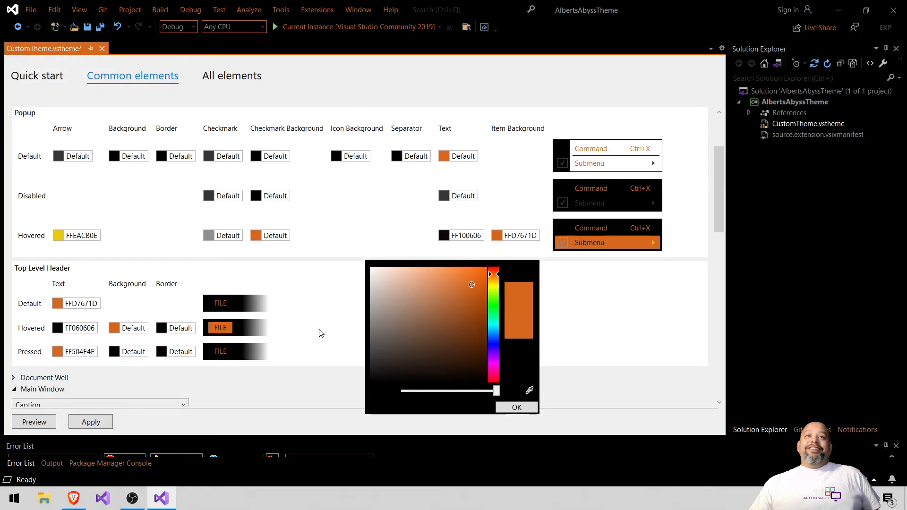
scroll(318, 330, "down", 5)
scroll(307, 327, "up", 1)
scroll(283, 324, "down", 8)
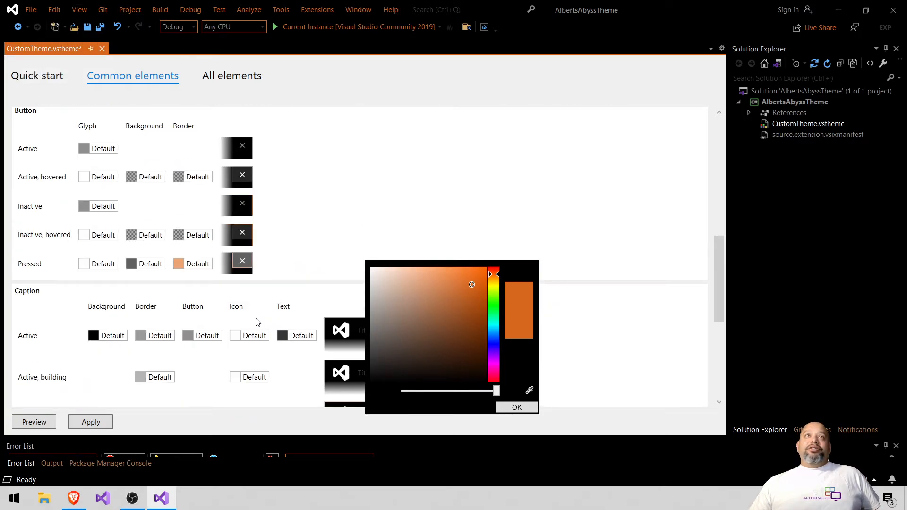
scroll(232, 326, "up", 10)
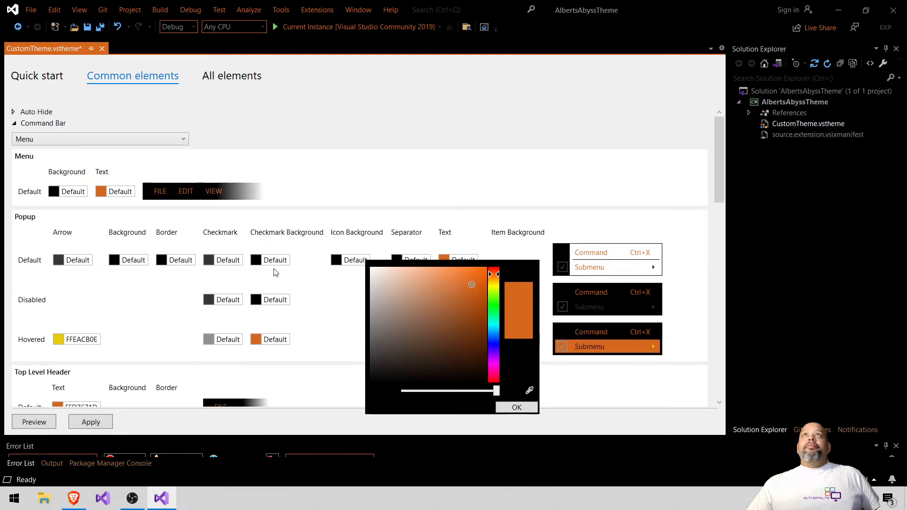
- Open the Extensions menu and compare its pressed heading and popup text with the Top Level Header color settings
left_click(333, 10)
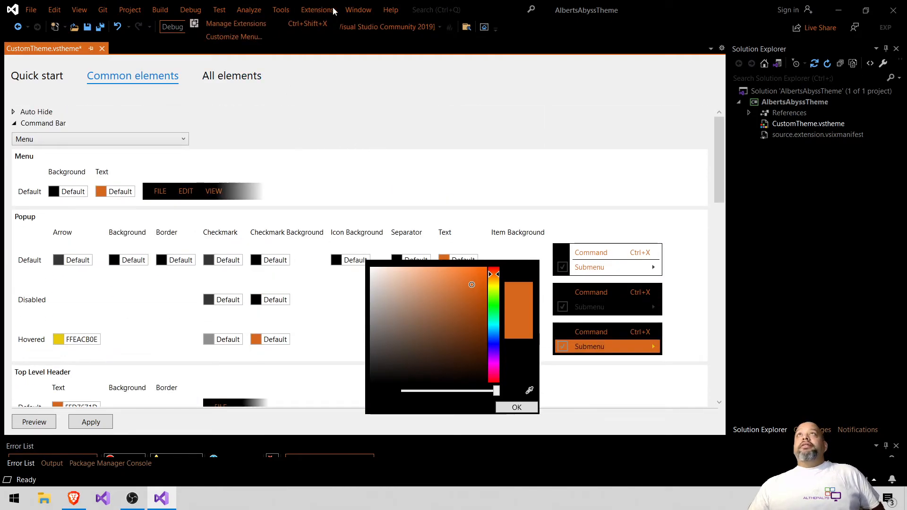
left_click(319, 10)
left_click(318, 10)
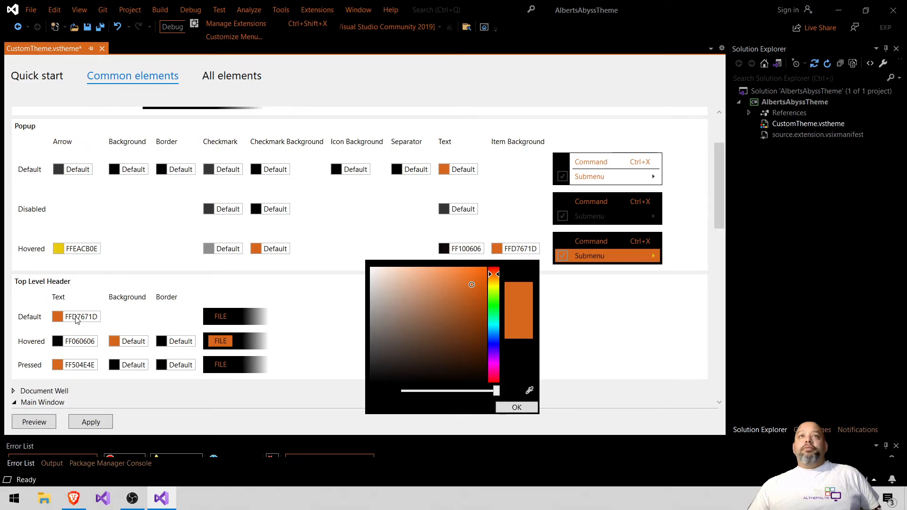
left_click(275, 297)
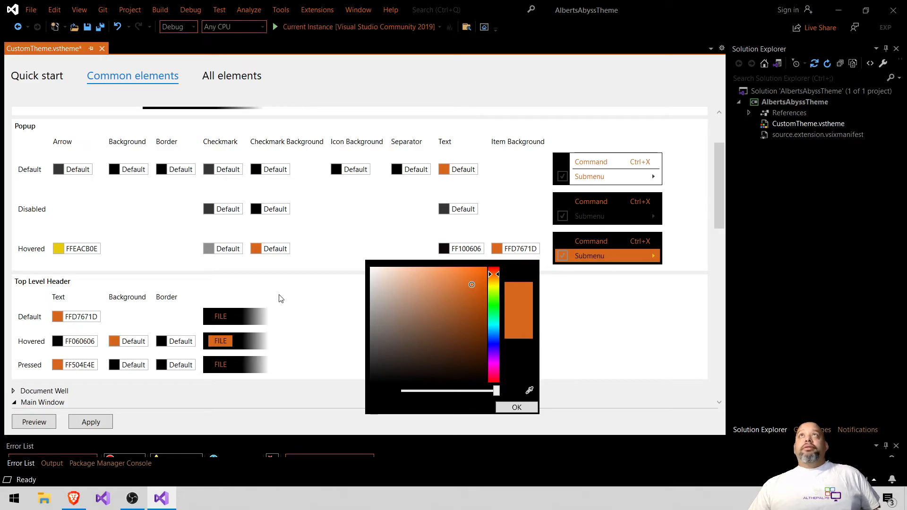
left_click(316, 12)
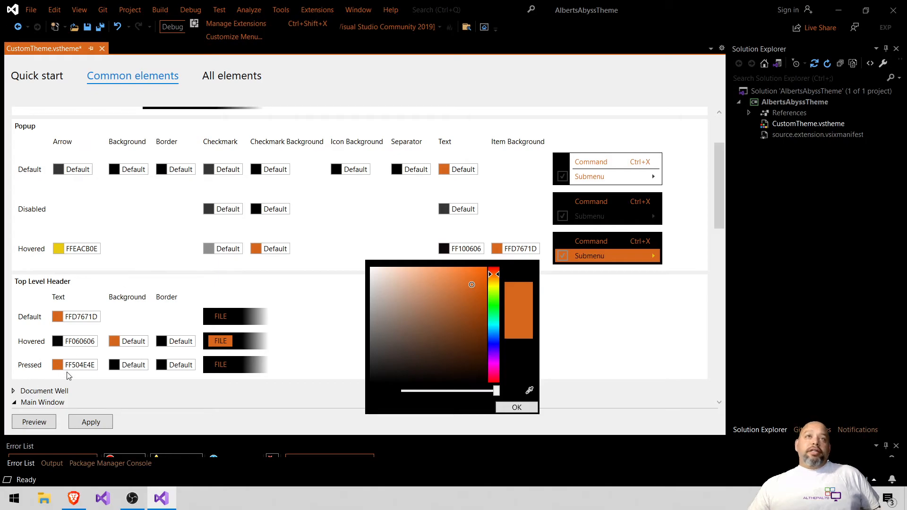
- Set the Top Level Header's pressed text color to the orange FFD7671D
left_click(80, 364)
left_click(80, 364)
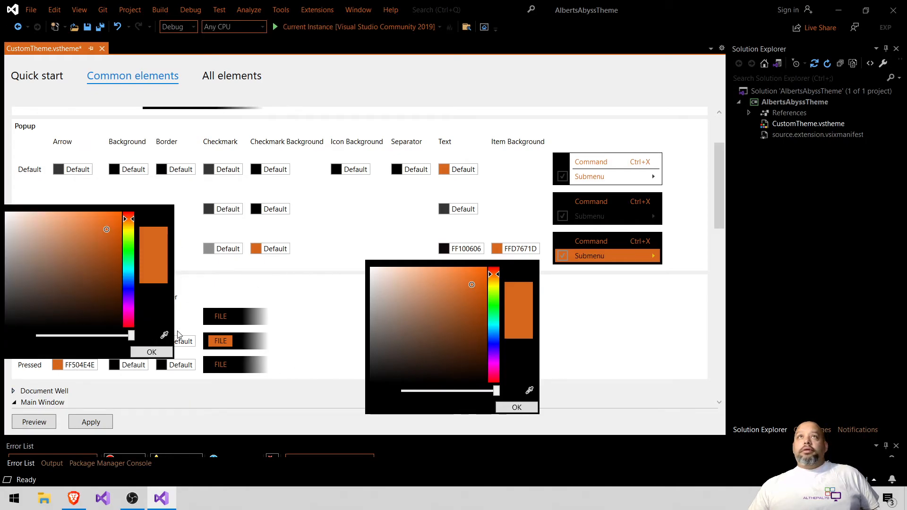
left_click(154, 353)
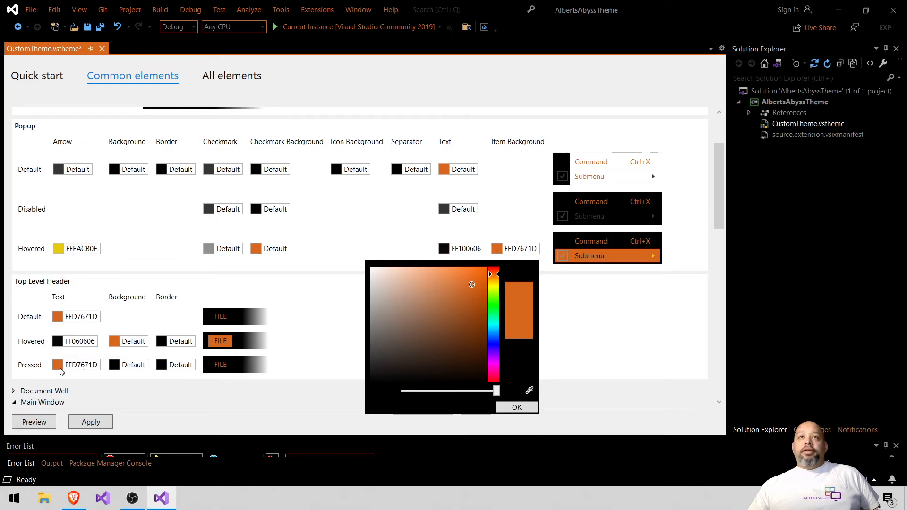
left_click(81, 365)
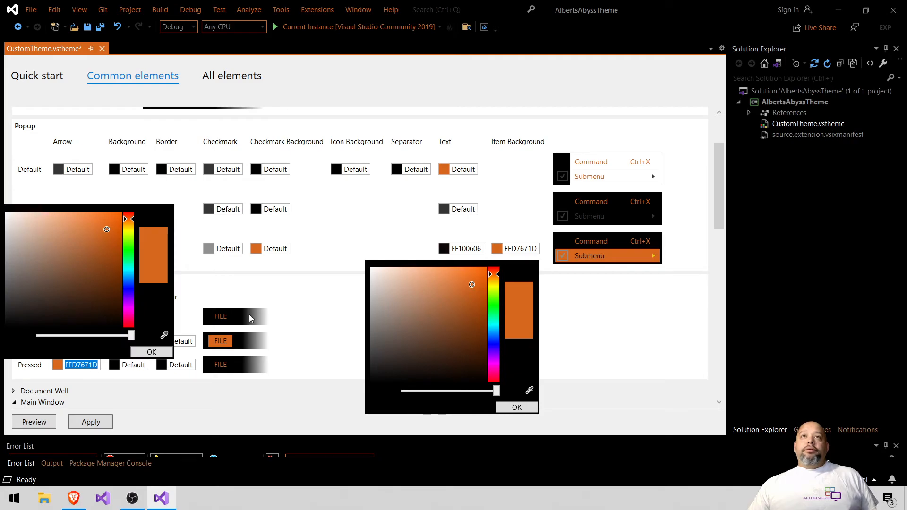
left_click(279, 306)
left_click(138, 354)
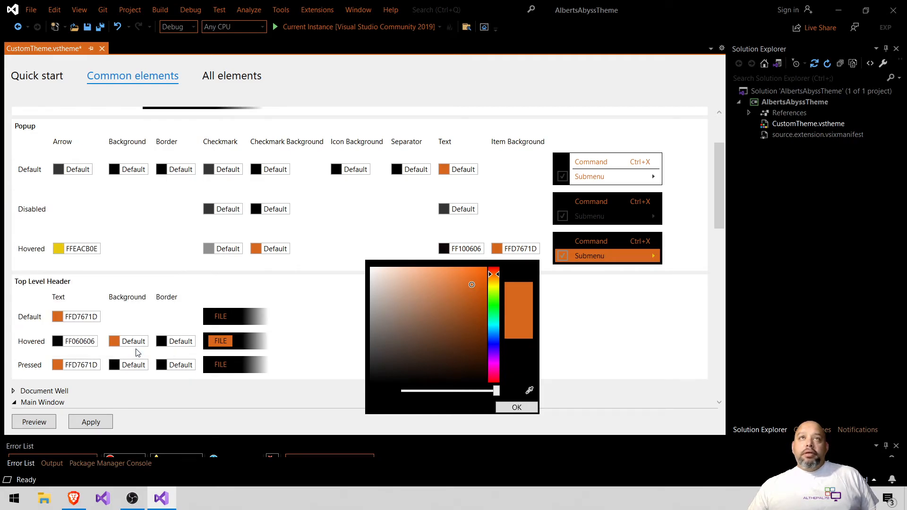
- Set the Top Level Header's pressed text color to the darker orange FFBA5918
left_click(81, 365)
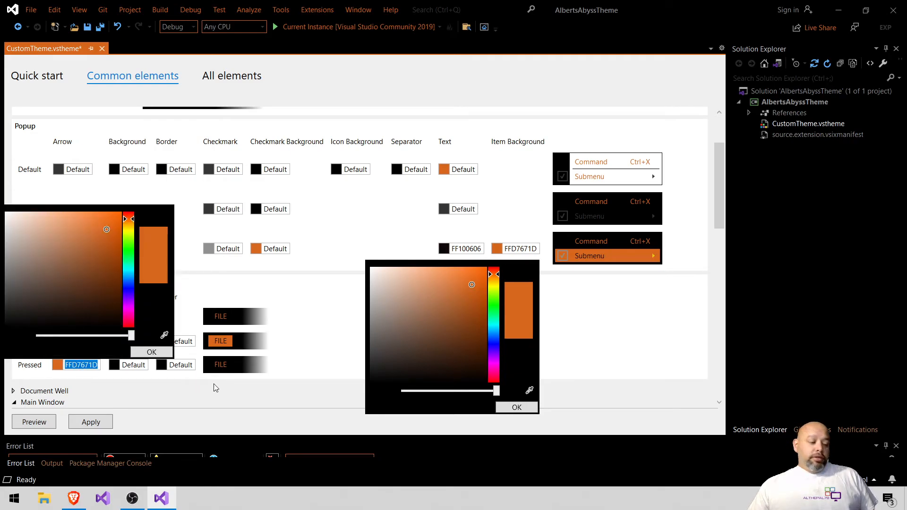
left_click(107, 242)
left_click(151, 352)
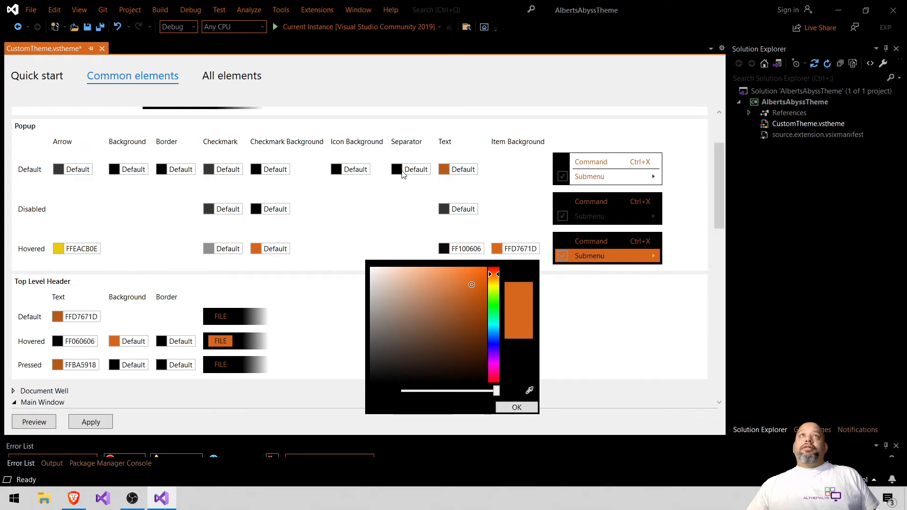
- Undo the Top Level Header's last pressed text color change
scroll(354, 197, "up", 1)
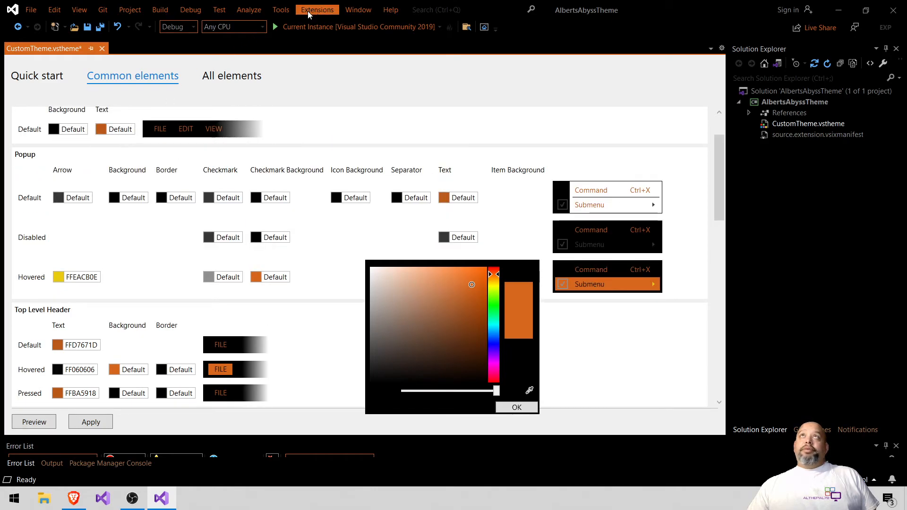
scroll(152, 285, "down", 1)
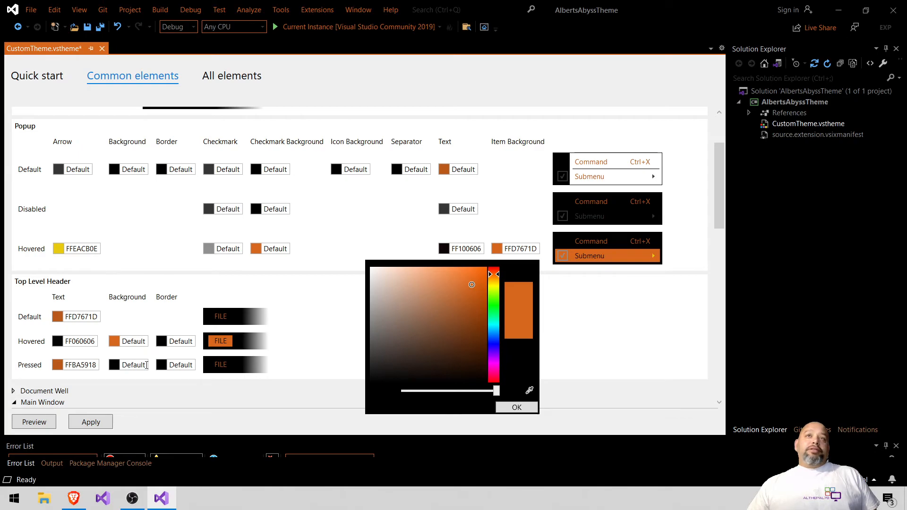
scroll(131, 384, "down", 1)
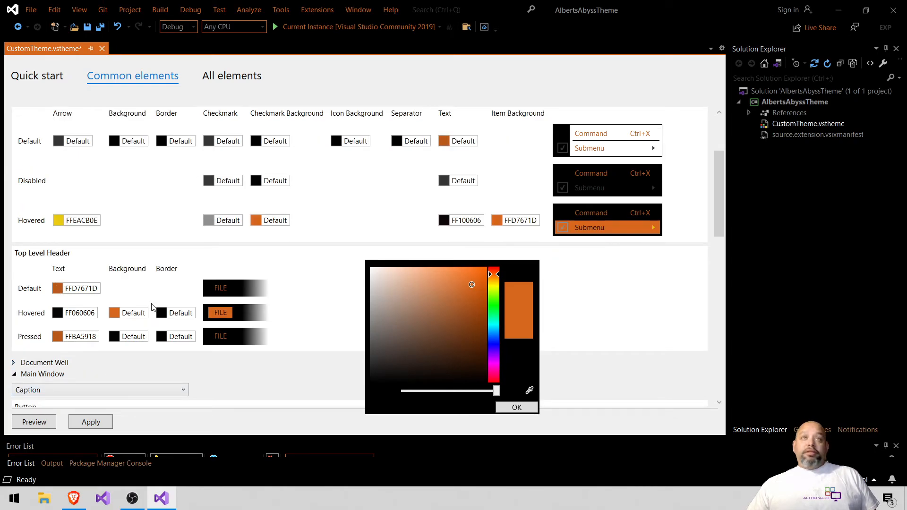
key("ctrl+z")
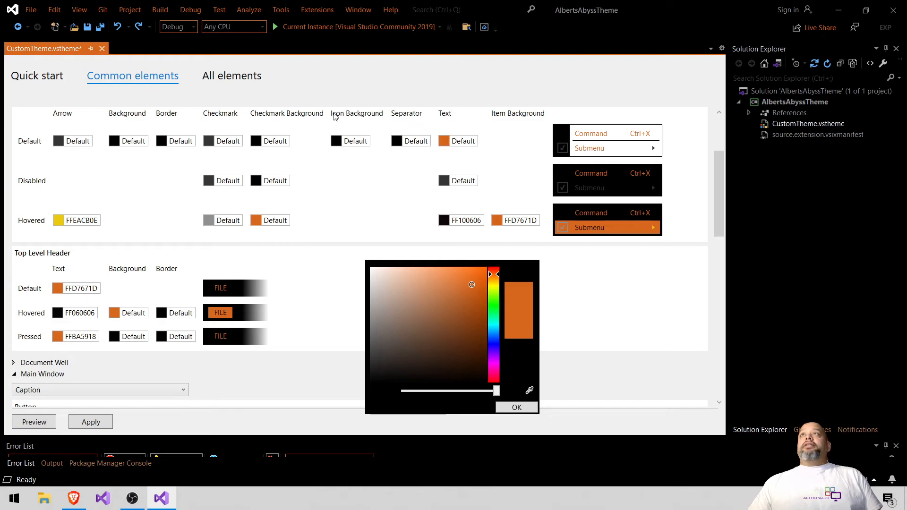
- Filter all theme elements by "searchcontrol" and expand the SearchControl category
left_click(230, 78)
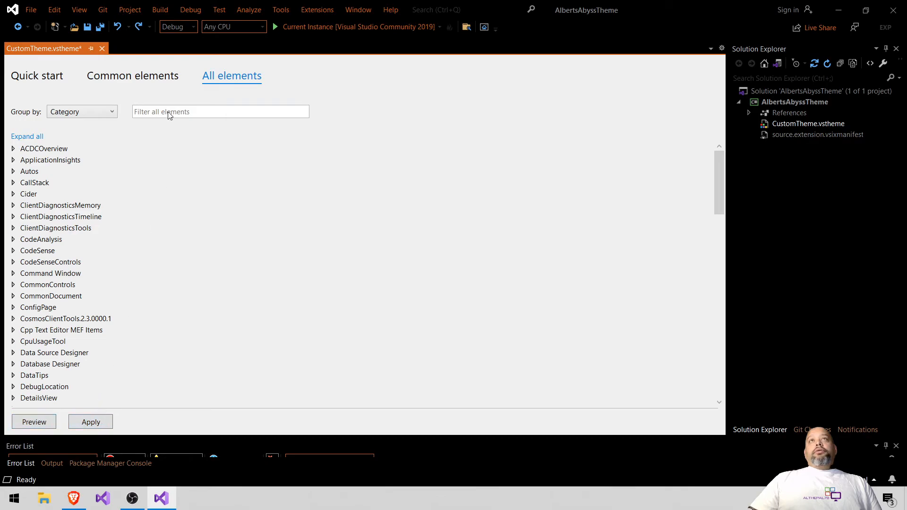
left_click(43, 151)
left_click(43, 150)
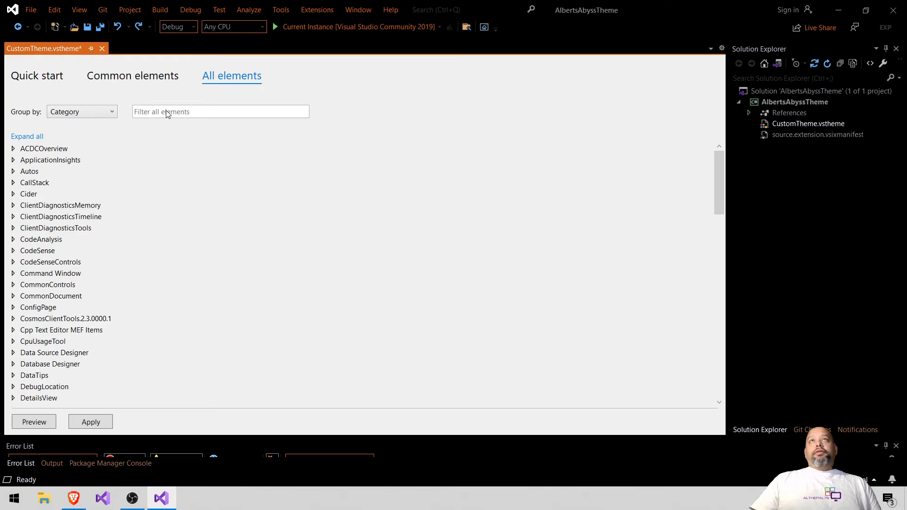
left_click(186, 119)
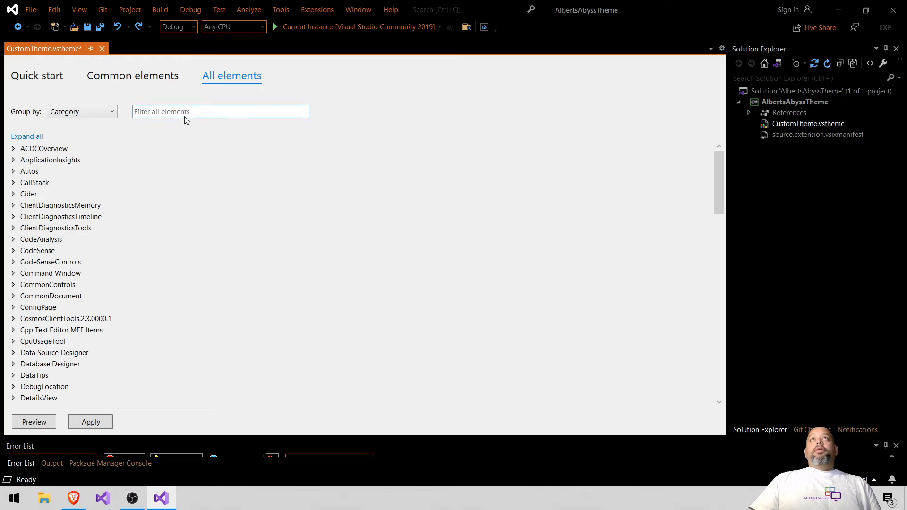
type("f")
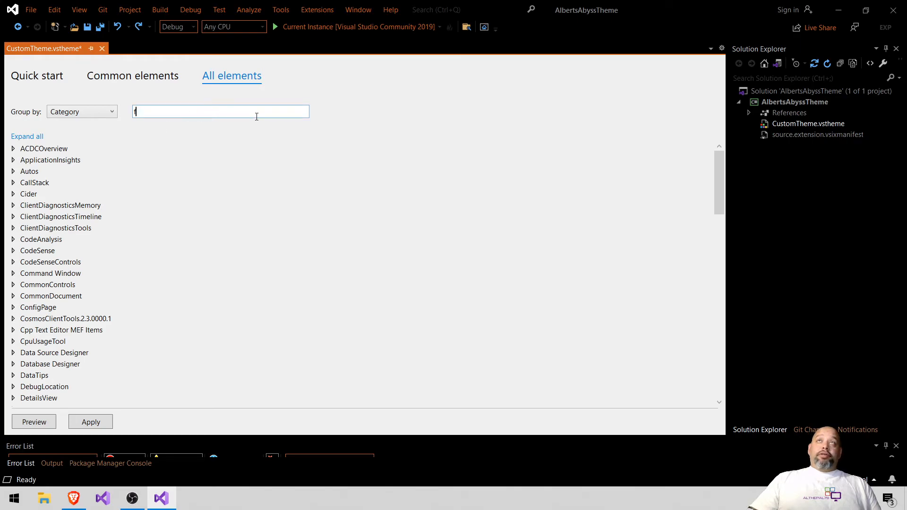
key("BackSpace")
type("swe")
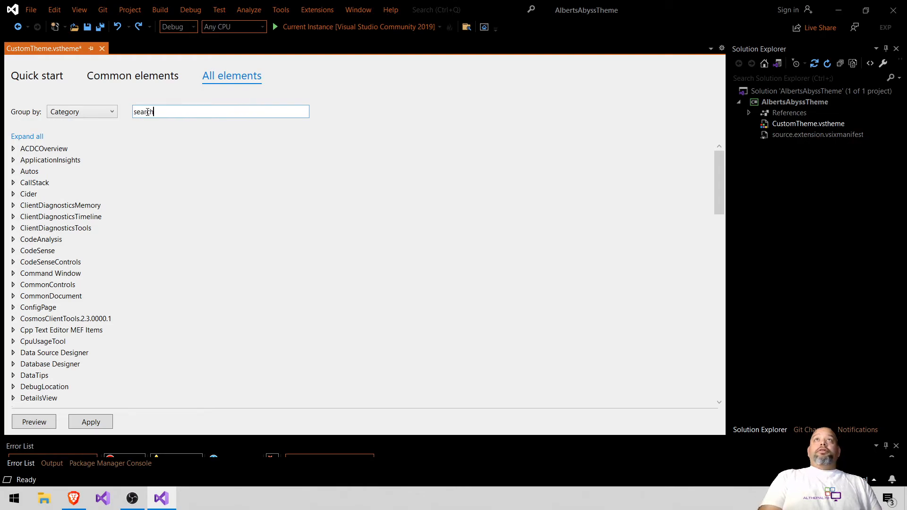
type("rchcontrol")
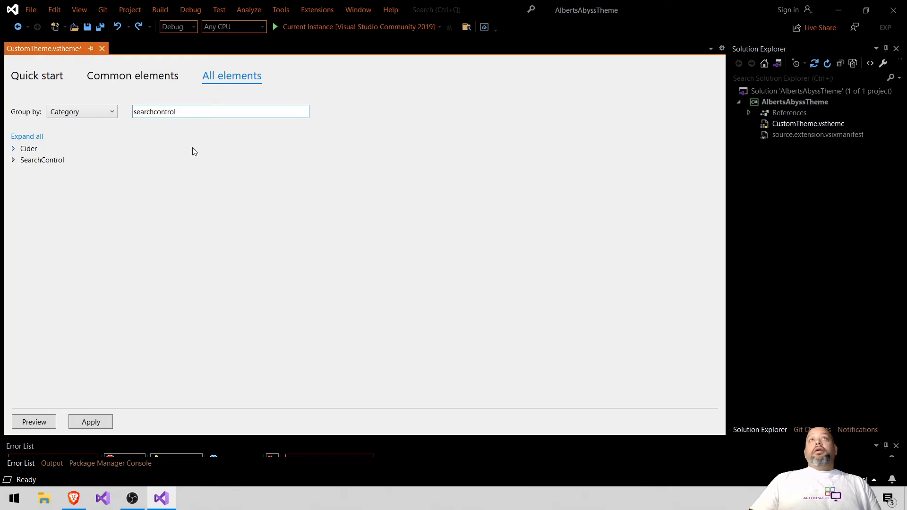
left_click(13, 161)
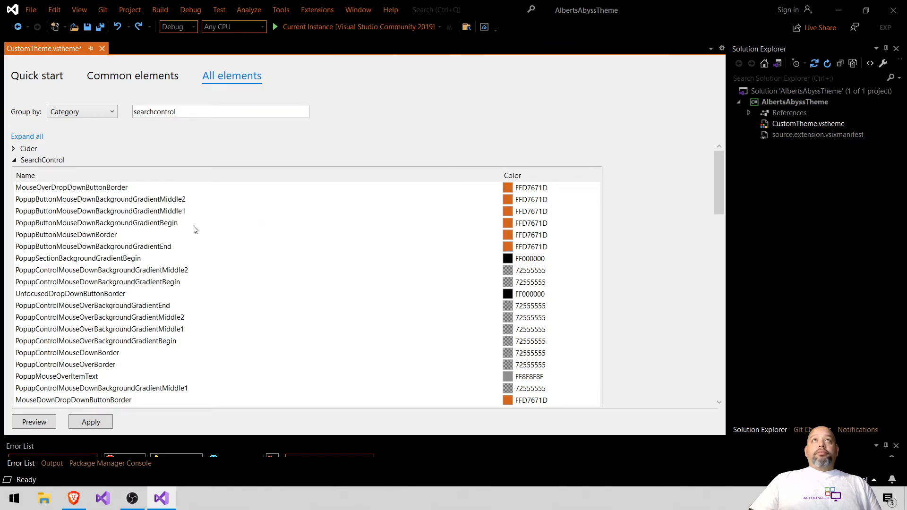
- Set the SearchControl UnfocusedWatermarkText color to the bright yellow FFE9E51D
scroll(149, 260, "down", 4)
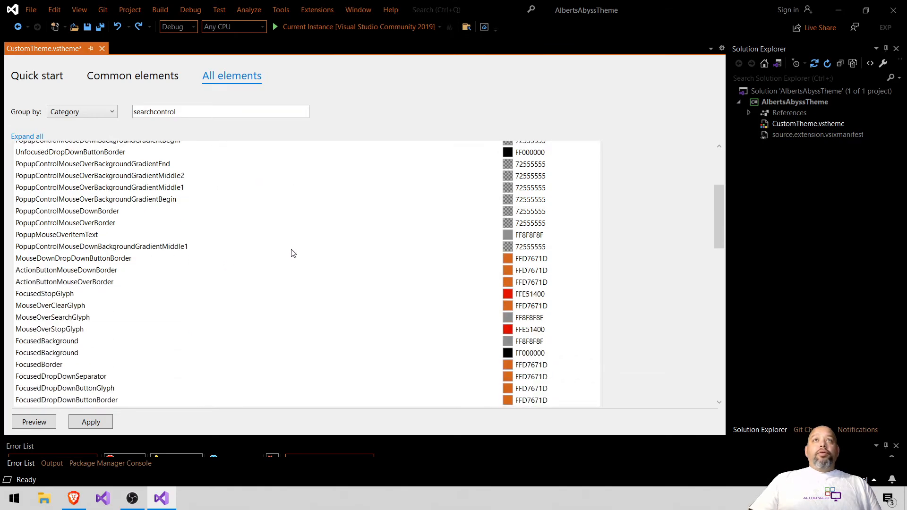
scroll(293, 262, "down", 15)
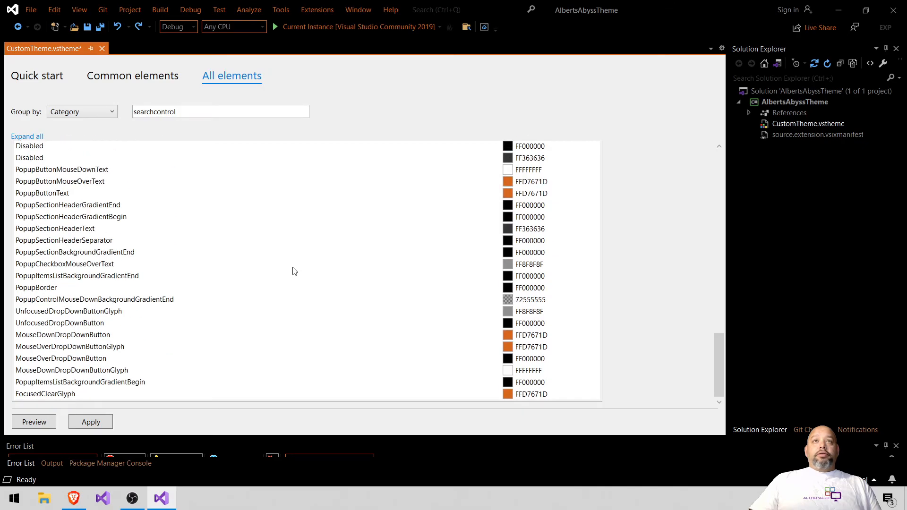
scroll(293, 269, "up", 2)
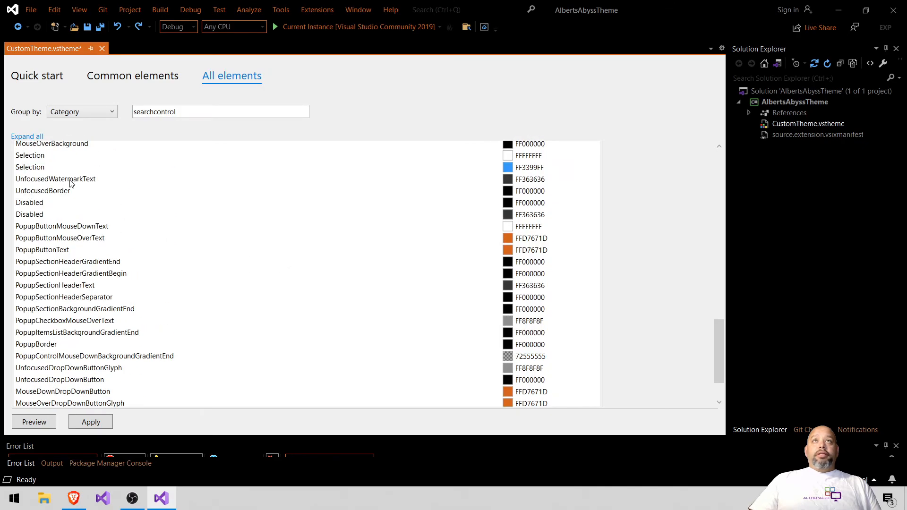
left_click(58, 180)
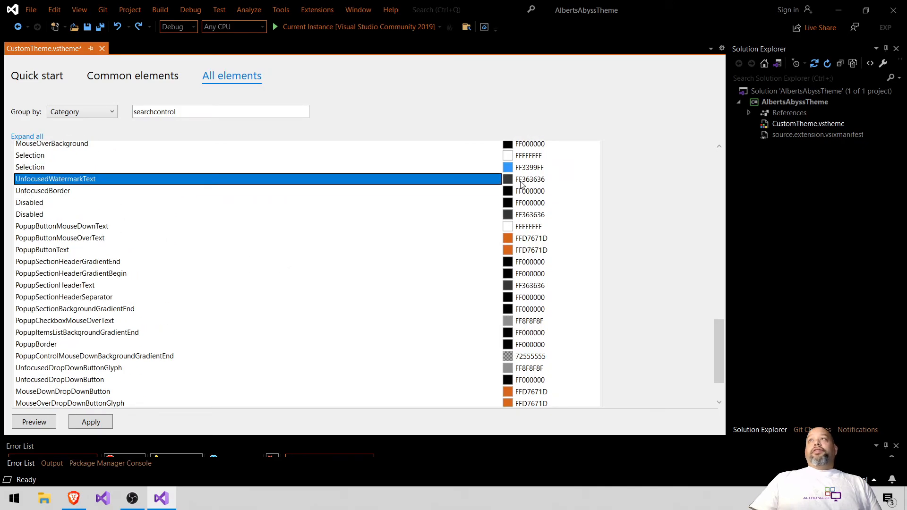
left_click(506, 180)
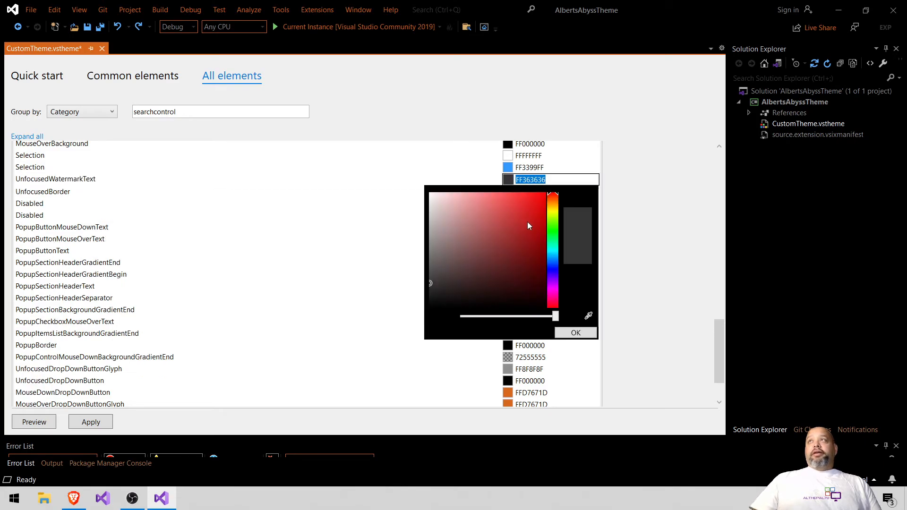
left_click(551, 208)
left_click_drag(553, 209, 553, 211)
left_click(531, 203)
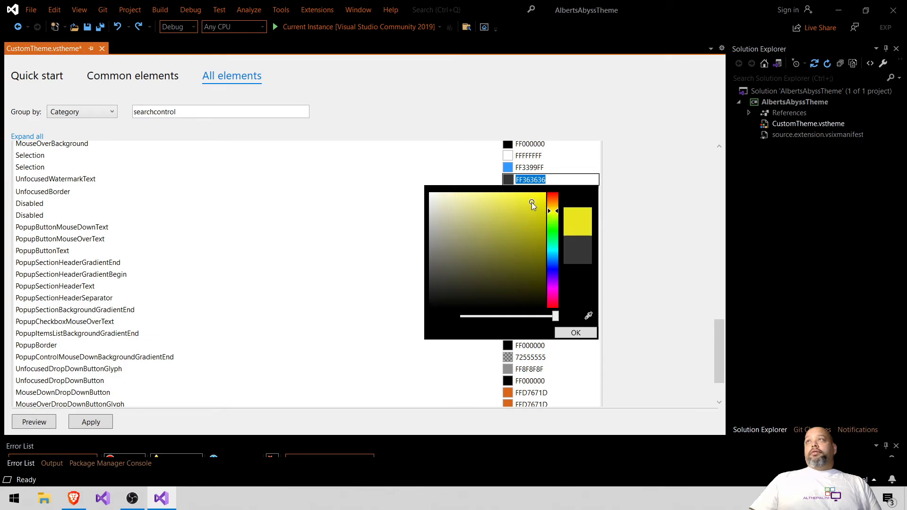
left_click(360, 290)
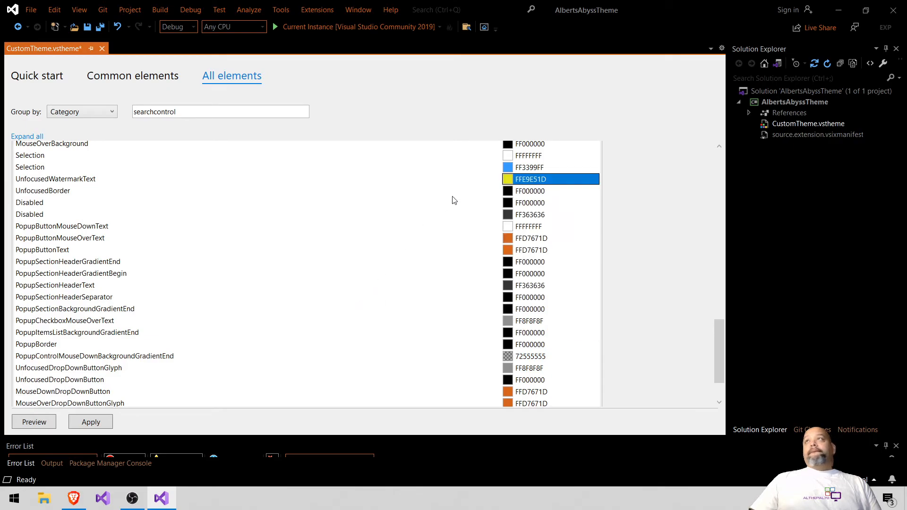
- Copy the UnfocusedWatermarkText color FFE9E51D to UnfocusedBorder and apply the theme
left_click(541, 180)
key("ctrl+c")
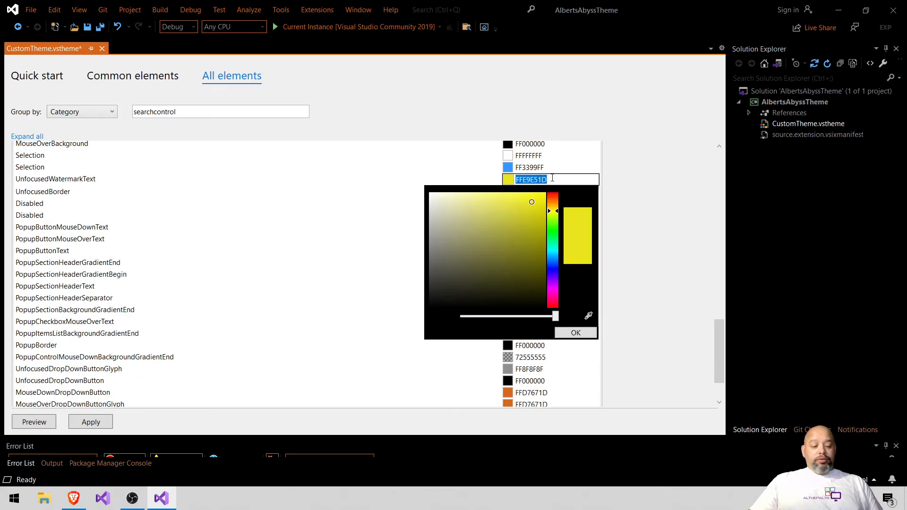
left_click(359, 217)
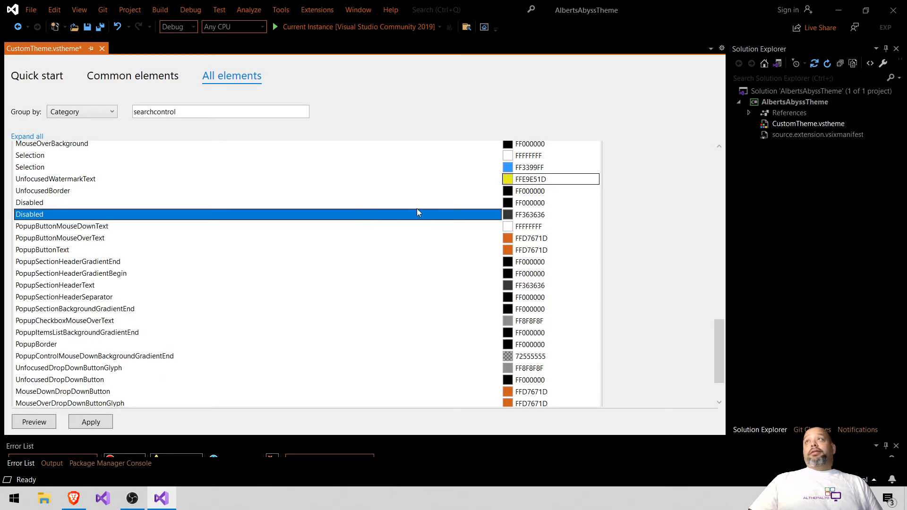
left_click(535, 190)
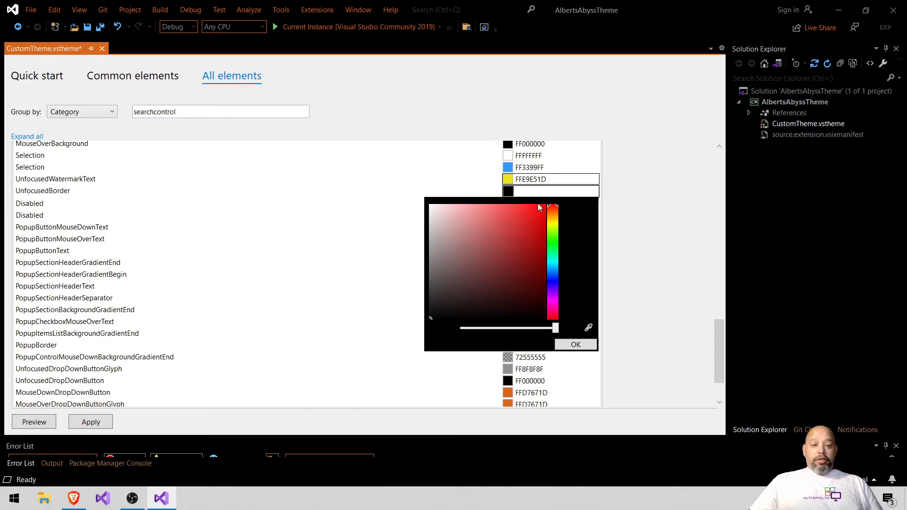
double_click(526, 190)
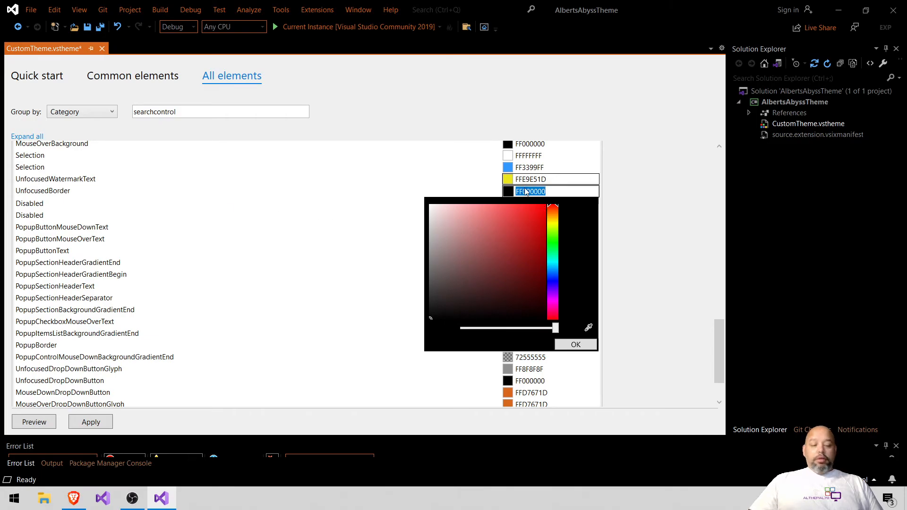
key("ctrl+v")
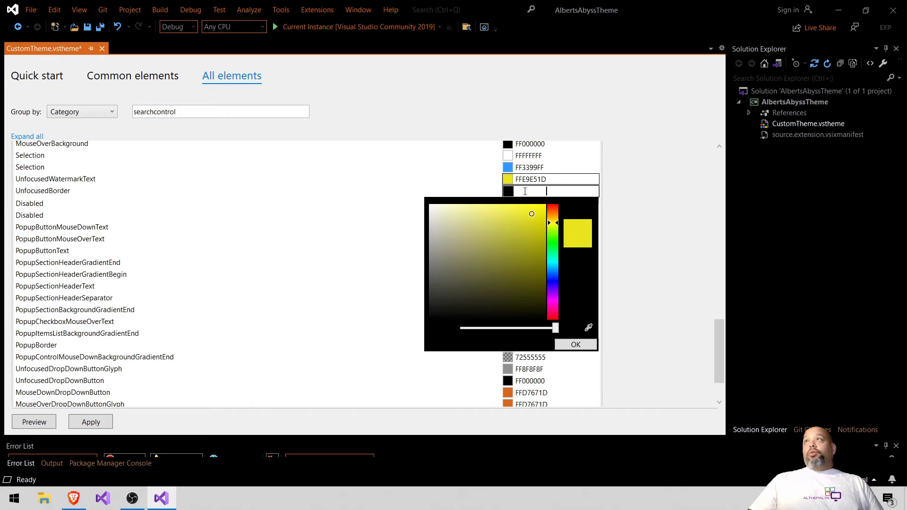
left_click(566, 345)
left_click(107, 423)
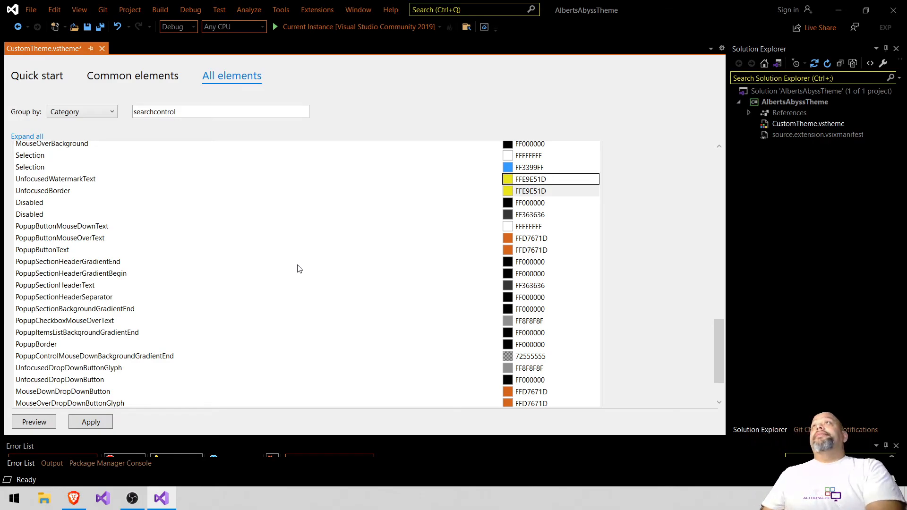
- Darken the UnfocusedWatermarkText color to the muted yellow FFB8B518
left_click(511, 183)
left_click(531, 225)
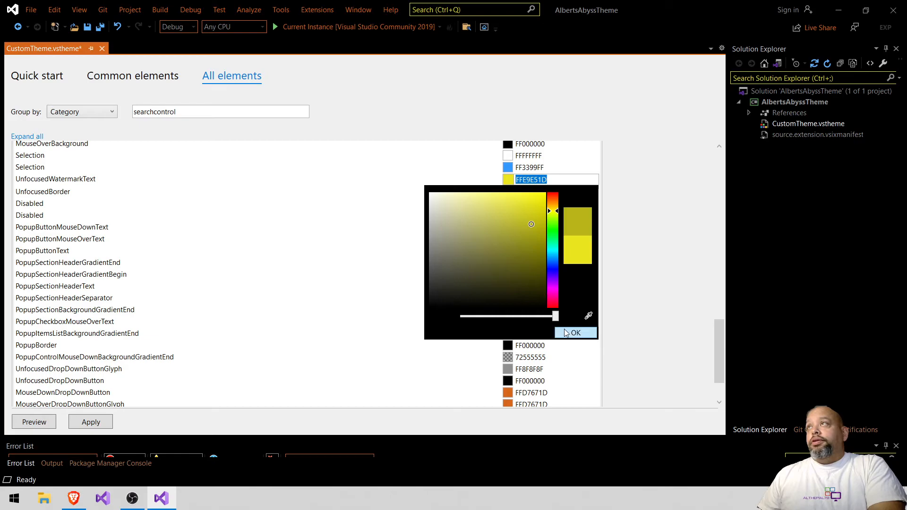
left_click(576, 332)
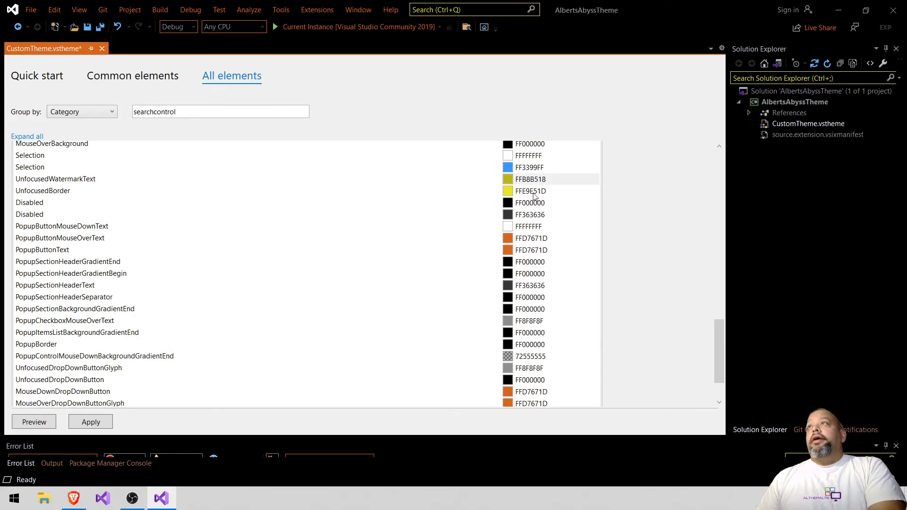
- Copy the UnfocusedWatermarkText color FFB8B518 to UnfocusedBorder and apply the theme
left_click(540, 180)
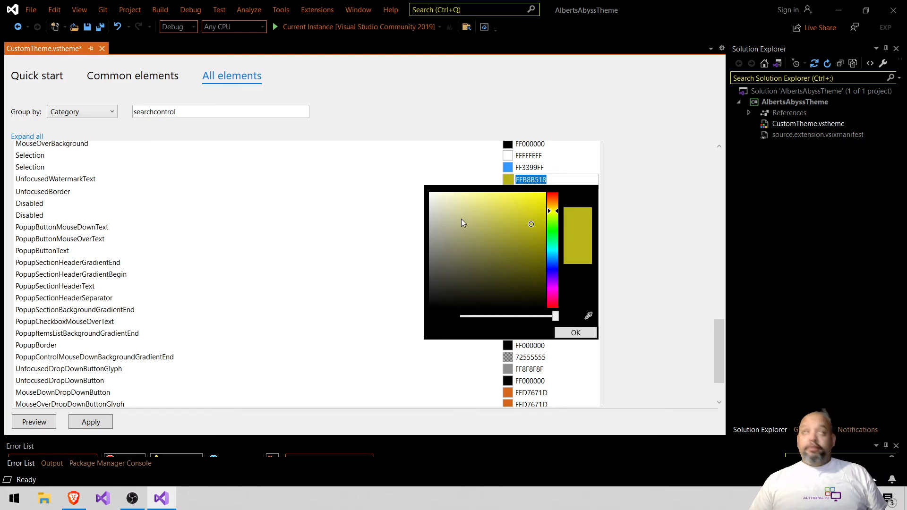
left_click(373, 250)
left_click(550, 193)
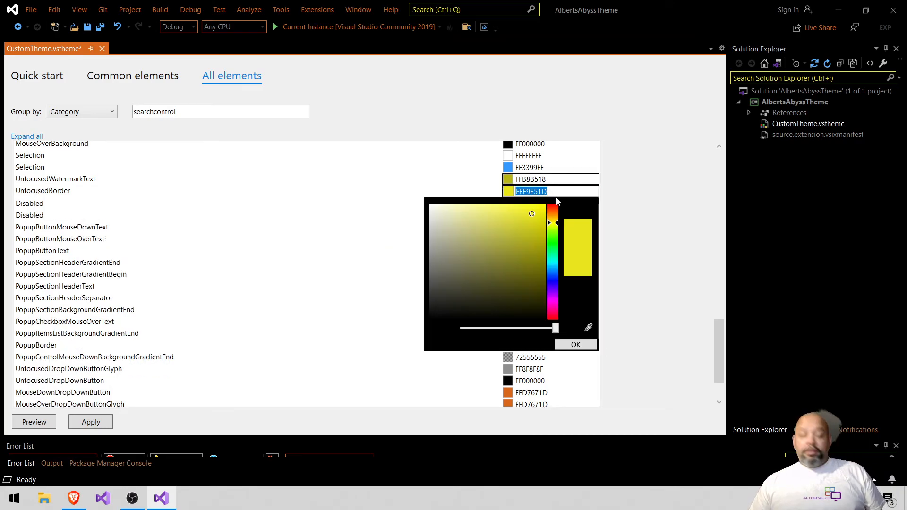
key("BackSpace")
left_click(566, 348)
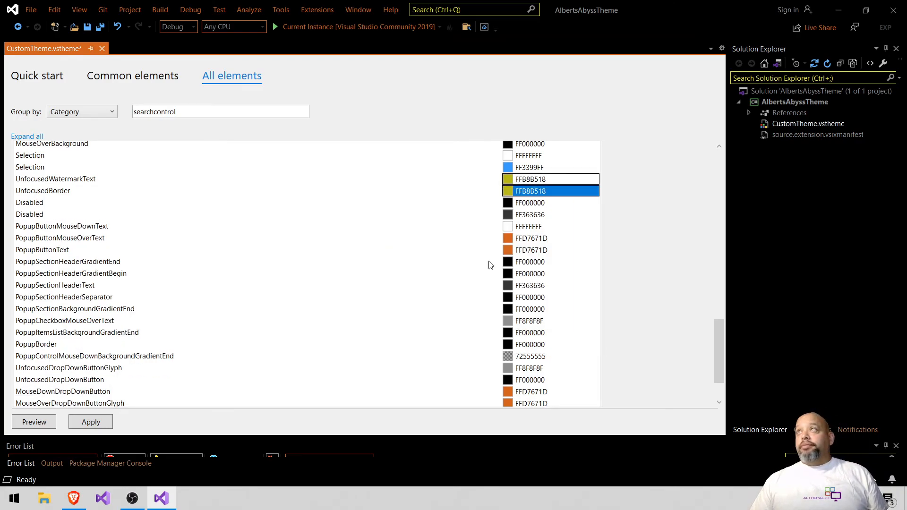
left_click(91, 422)
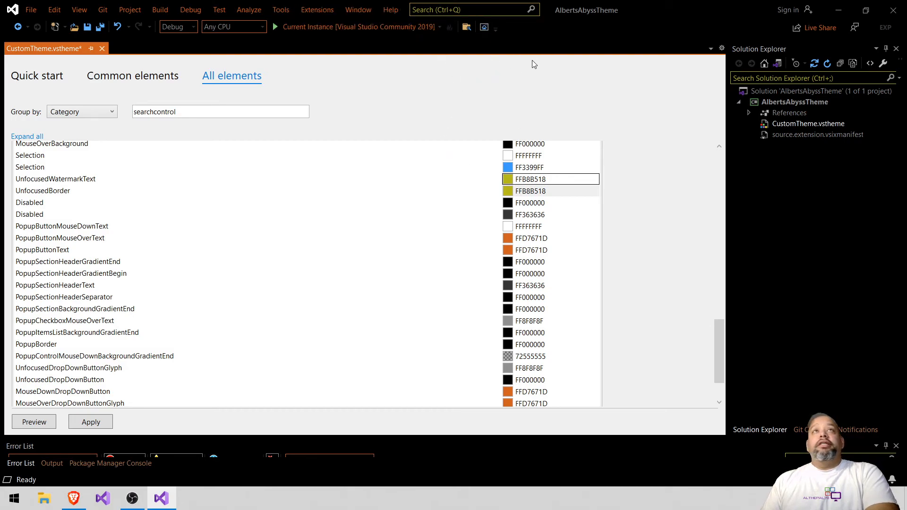
- Mix the dark orange FFA5531C in PopupButtonMouseOverText to copy its value, then restore that element's own color
left_click(521, 239)
left_click_drag(529, 272, 526, 293)
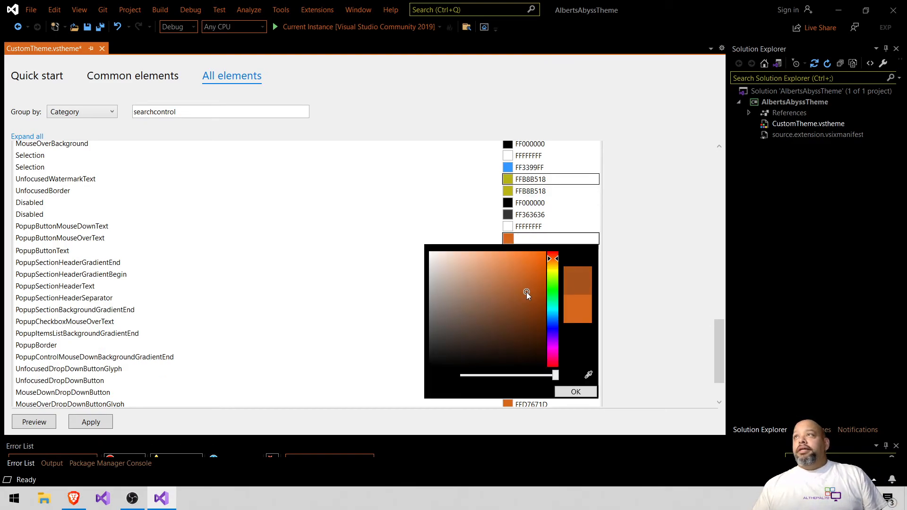
left_click(575, 392)
left_click(533, 239)
key("ctrl+c")
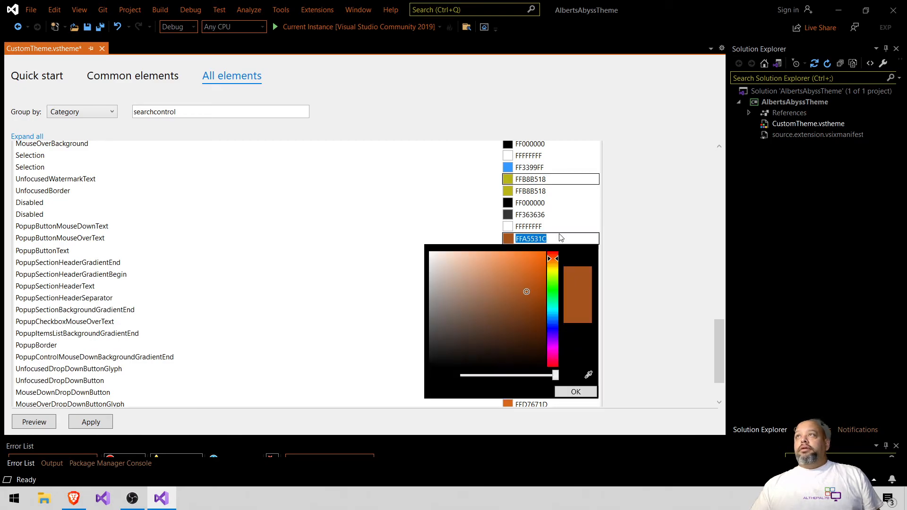
left_click(439, 229)
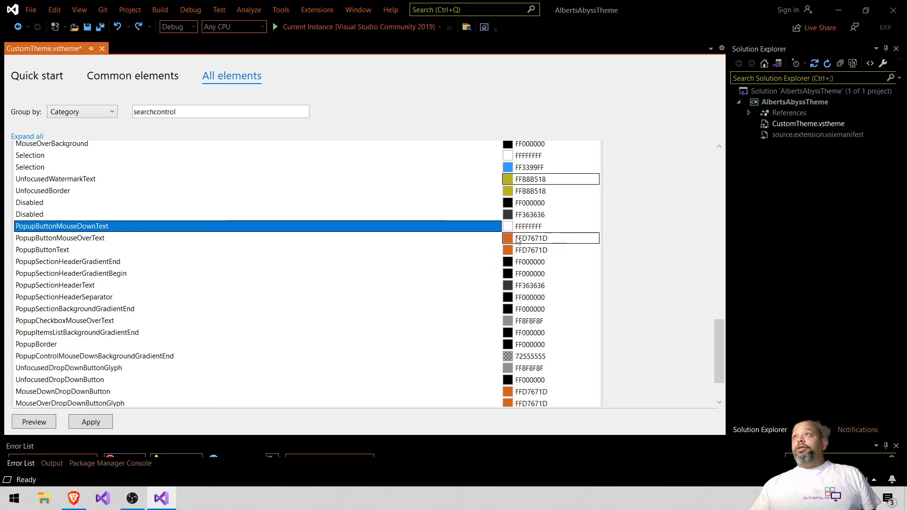
- Set both the UnfocusedWatermarkText and UnfocusedBorder colors to the copied dark orange FFA5531C and apply the theme
left_click(532, 180)
double_click(542, 180)
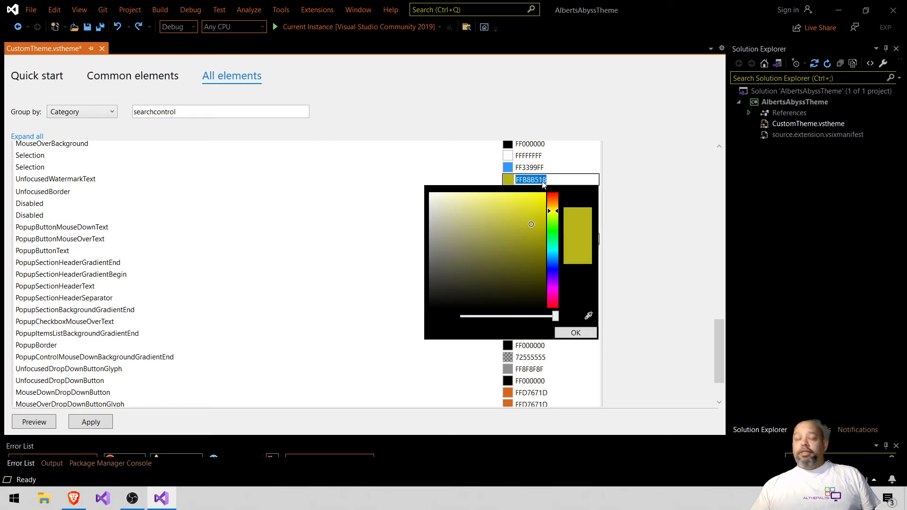
key("ctrl+v")
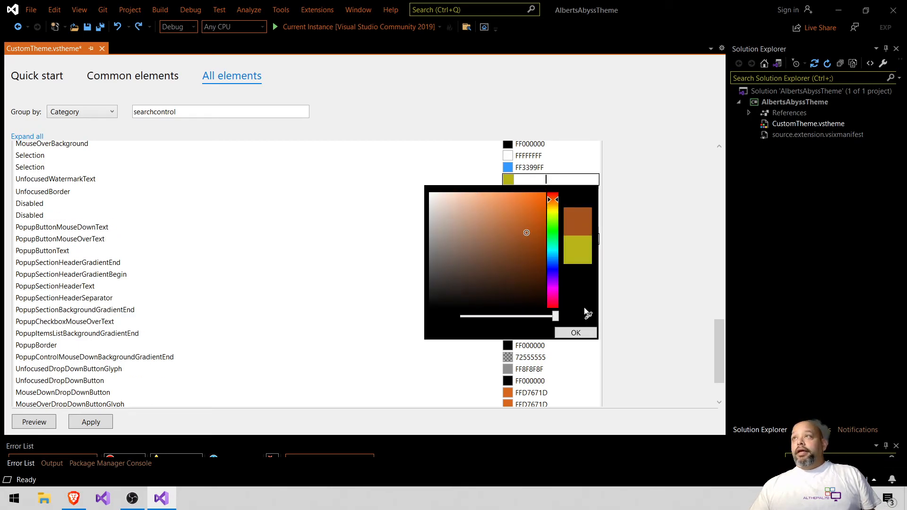
left_click(575, 333)
left_click(533, 191)
double_click(533, 191)
key("ctrl+v")
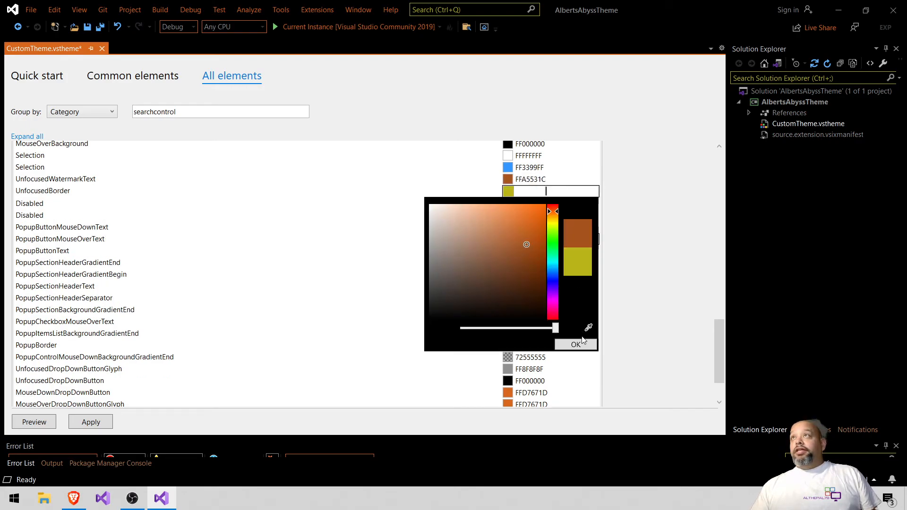
left_click(585, 346)
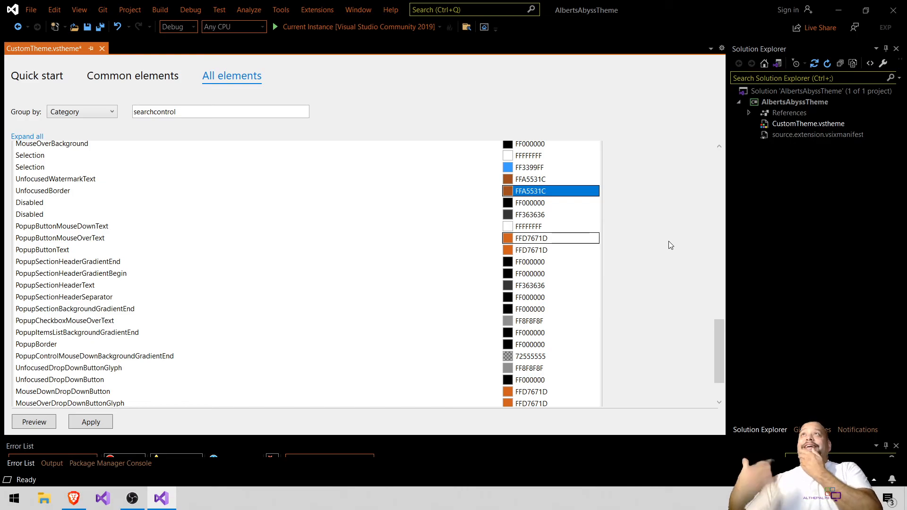
left_click(91, 422)
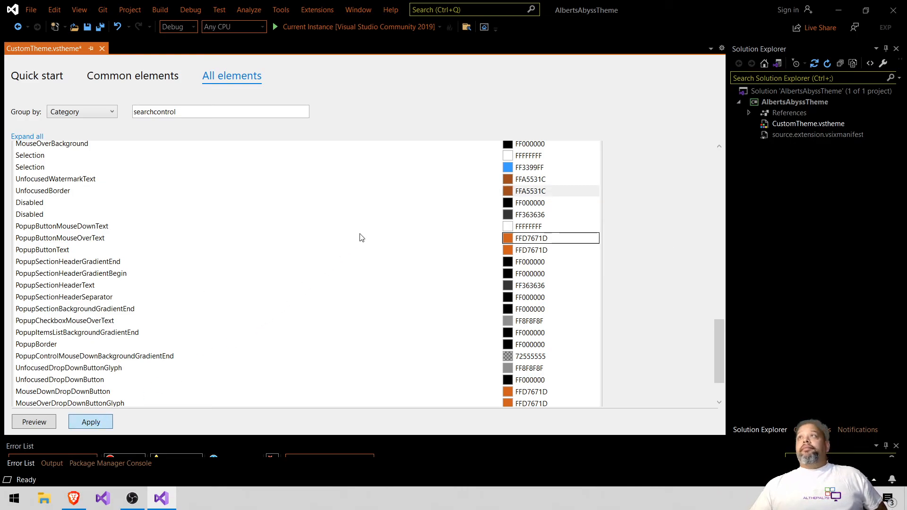
- Set the pressed border color of the Top Level Header common element to the copied FFA5531C and apply the theme
left_click(322, 11)
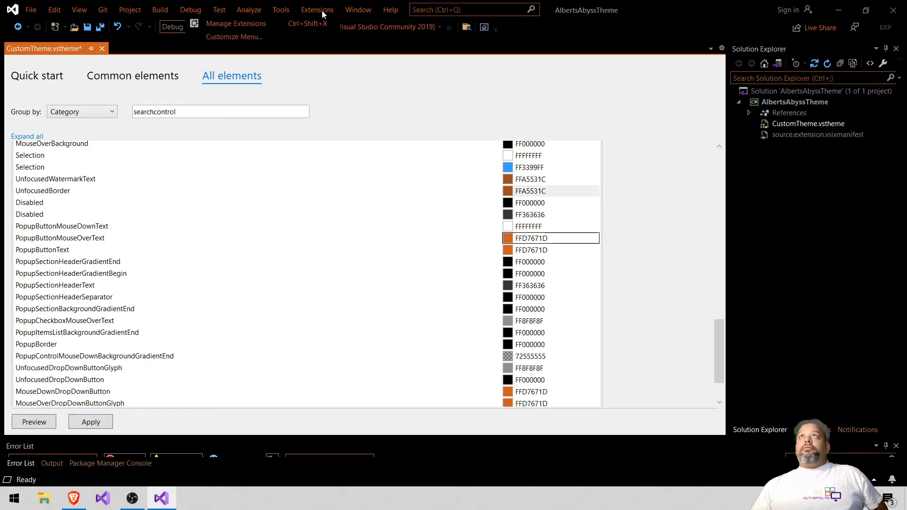
left_click(282, 12)
left_click(282, 12)
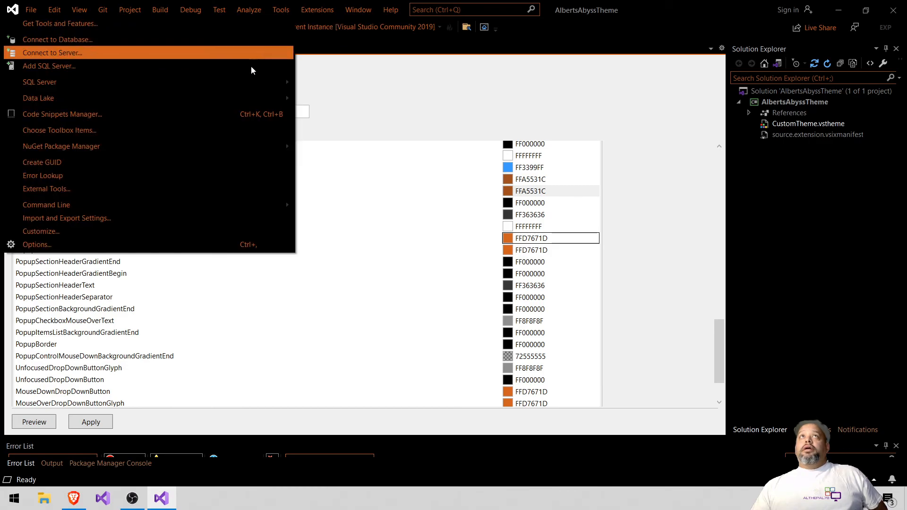
left_click(389, 156)
left_click(159, 81)
scroll(364, 245, "down", 1)
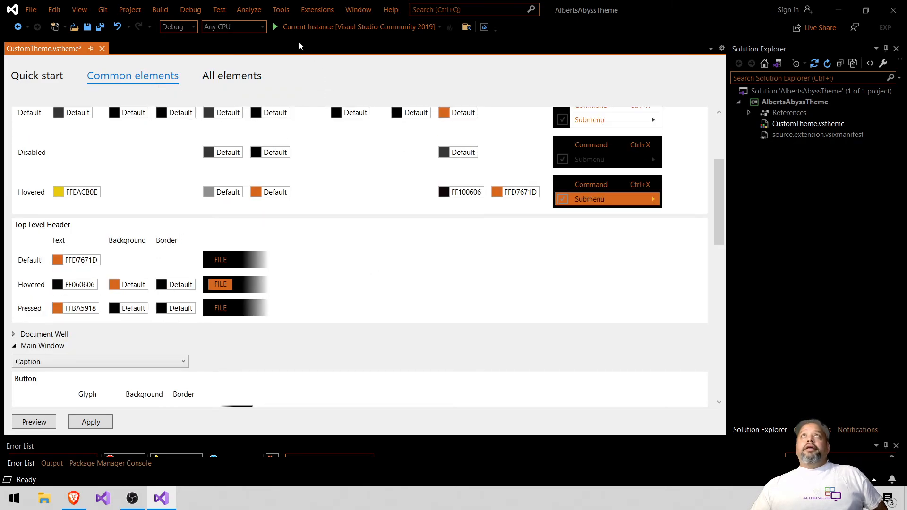
left_click(162, 309)
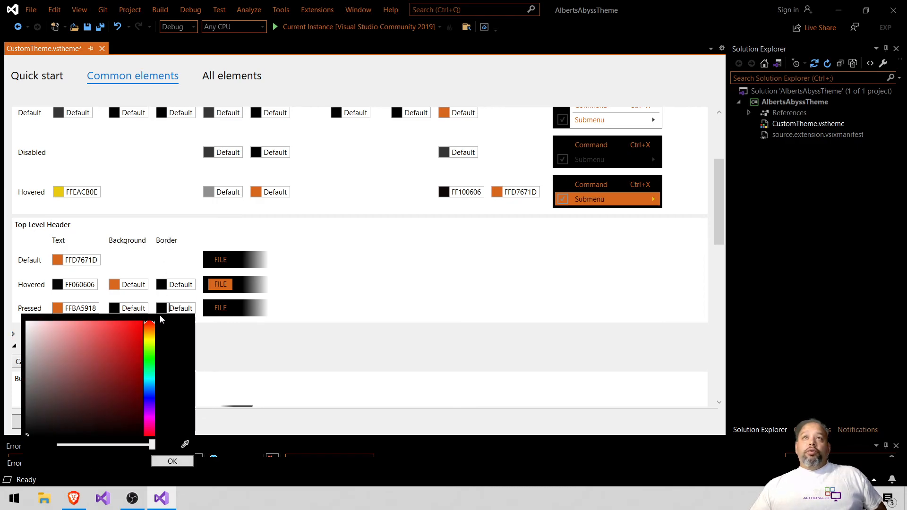
double_click(174, 308)
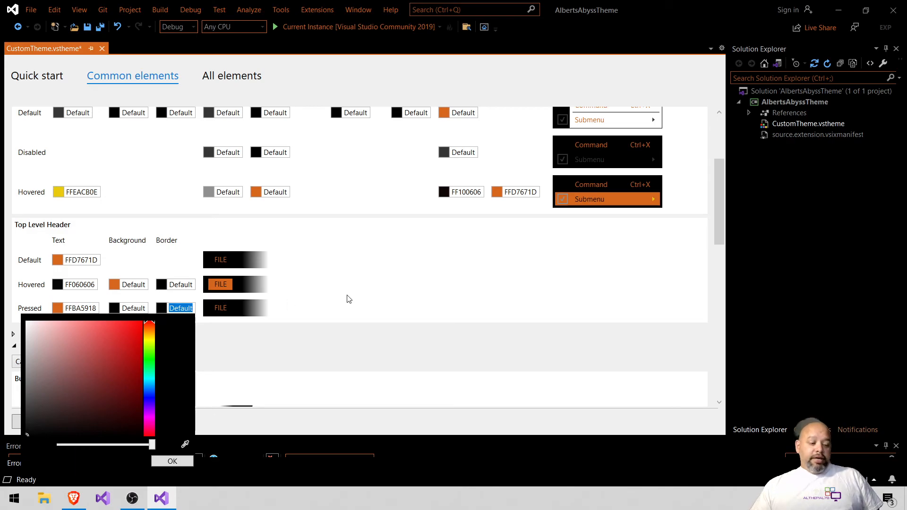
key("ctrl+v")
left_click(173, 461)
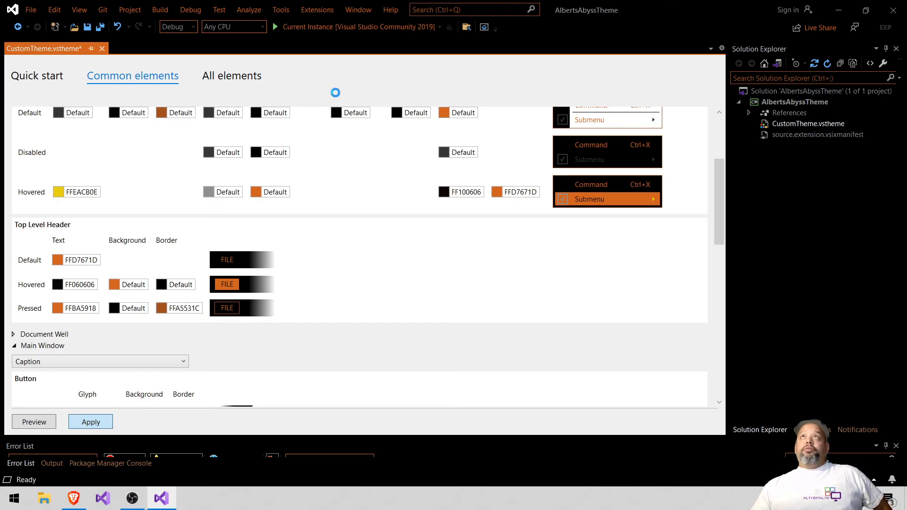
- Check how the Extensions, Tools and Debug menus look with the border, and save and close CustomTheme.vstheme
left_click(331, 10)
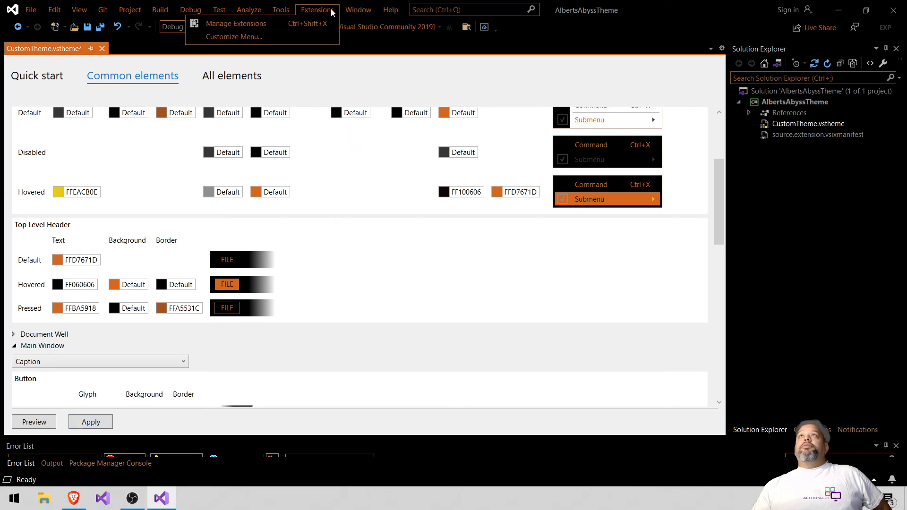
left_click(284, 13)
left_click(285, 12)
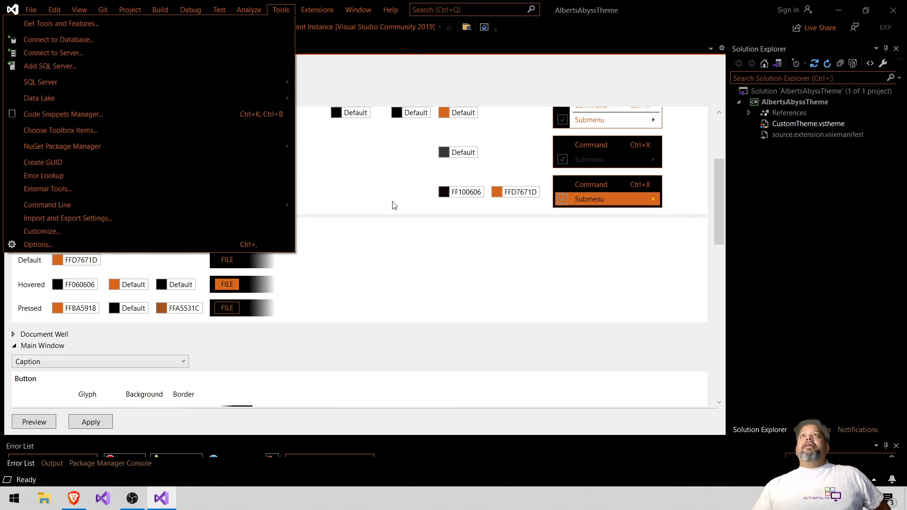
mouse_move(191, 12)
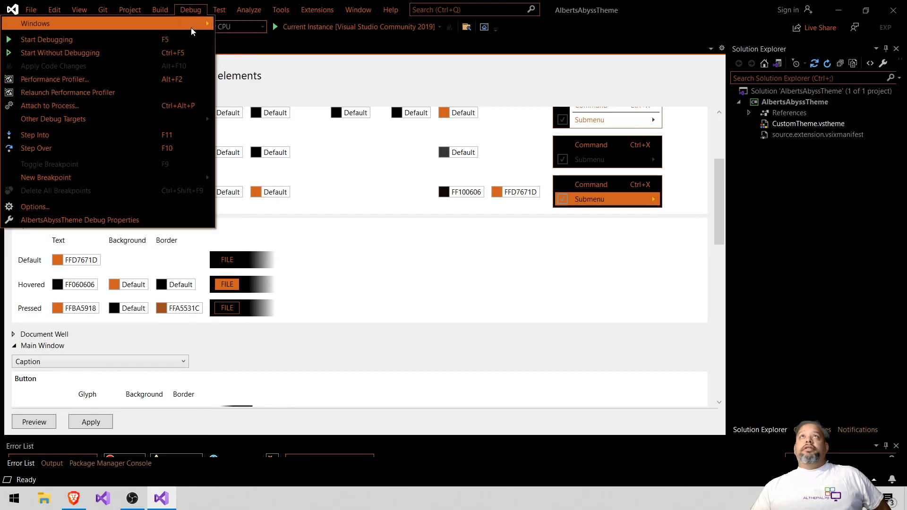
left_click(417, 262)
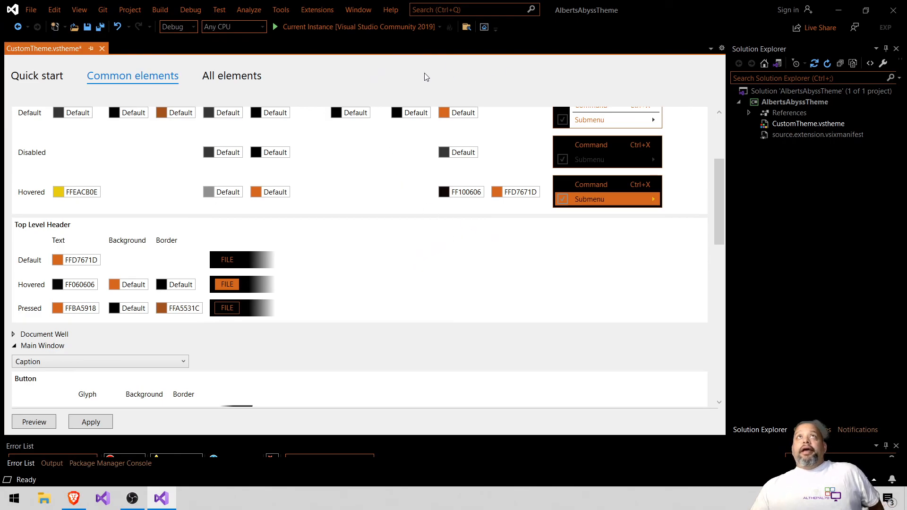
left_click(102, 49)
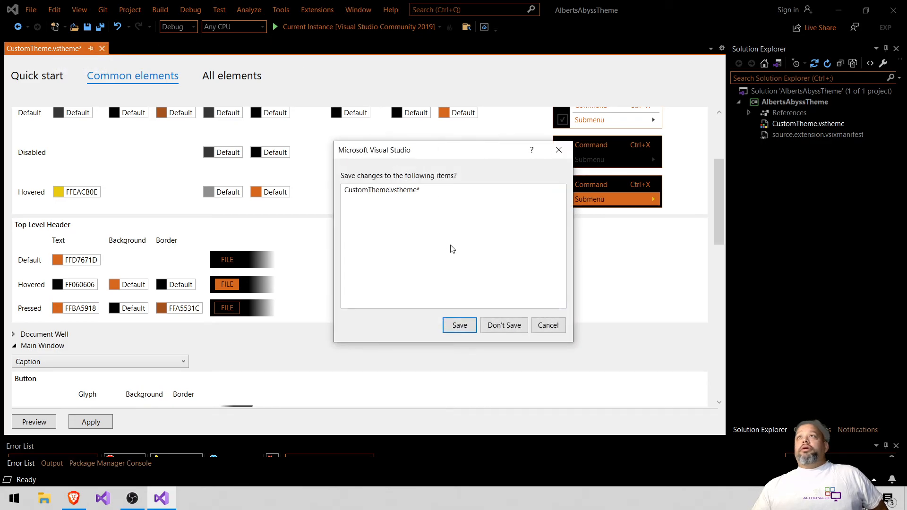
left_click(471, 326)
left_click(278, 12)
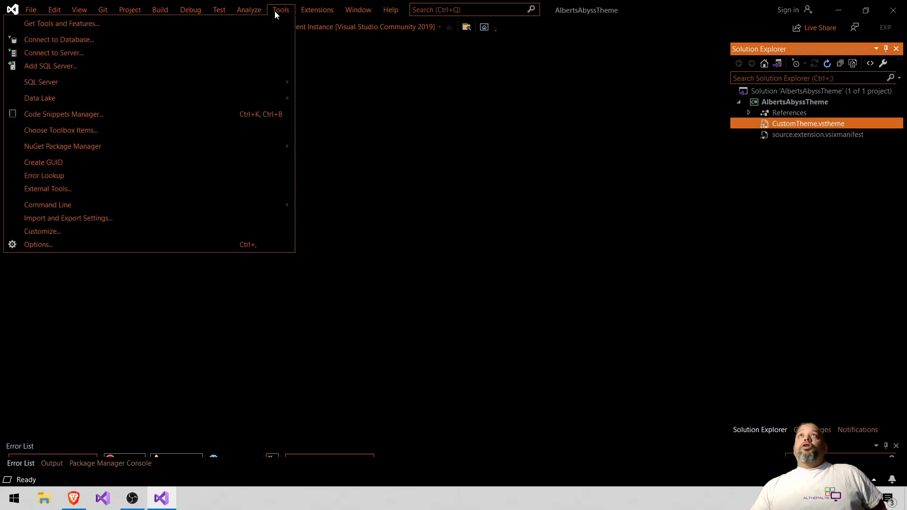
left_click(254, 245)
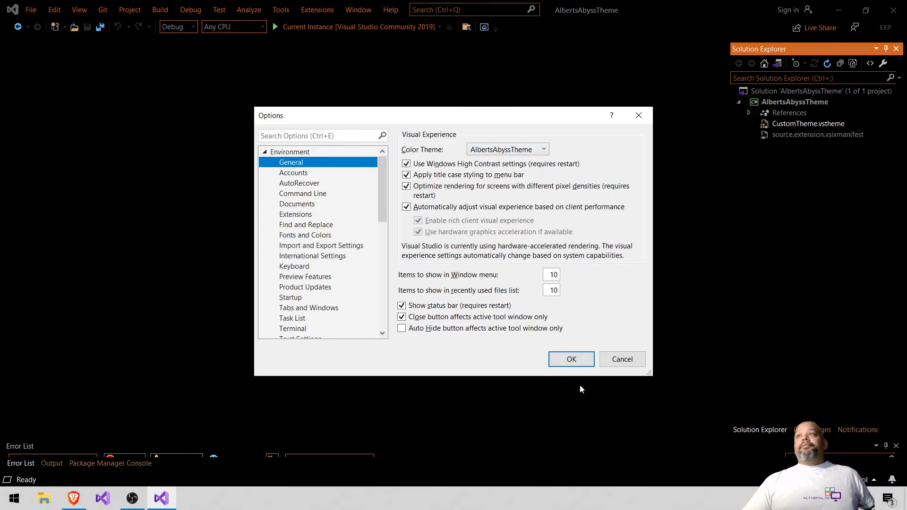
left_click(622, 367)
- Find the installed AbyssLightHighLighter Theme in Manage Extensions by searching for aby, and schedule it for uninstall
left_click(314, 10)
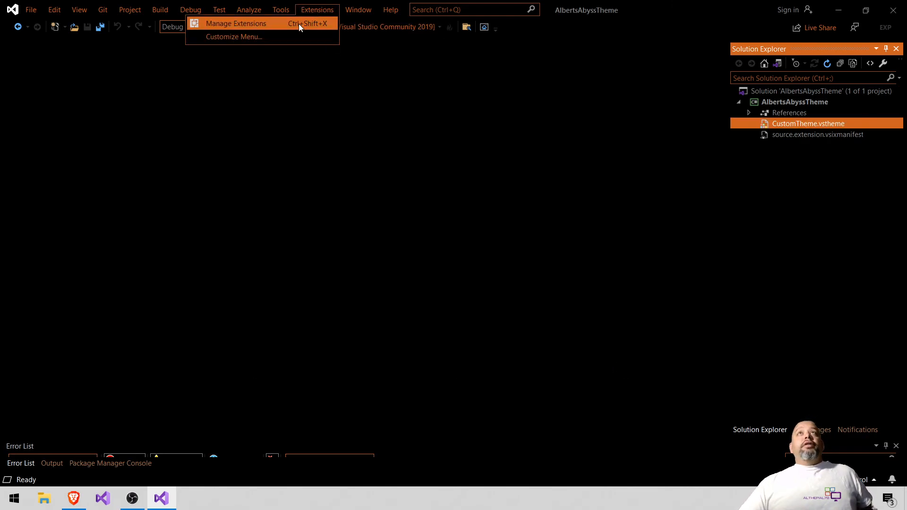
left_click(273, 22)
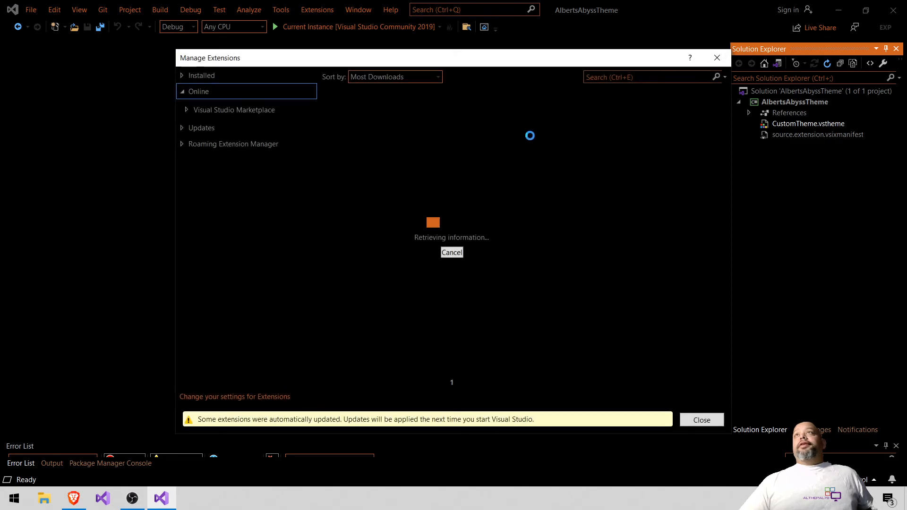
left_click(203, 77)
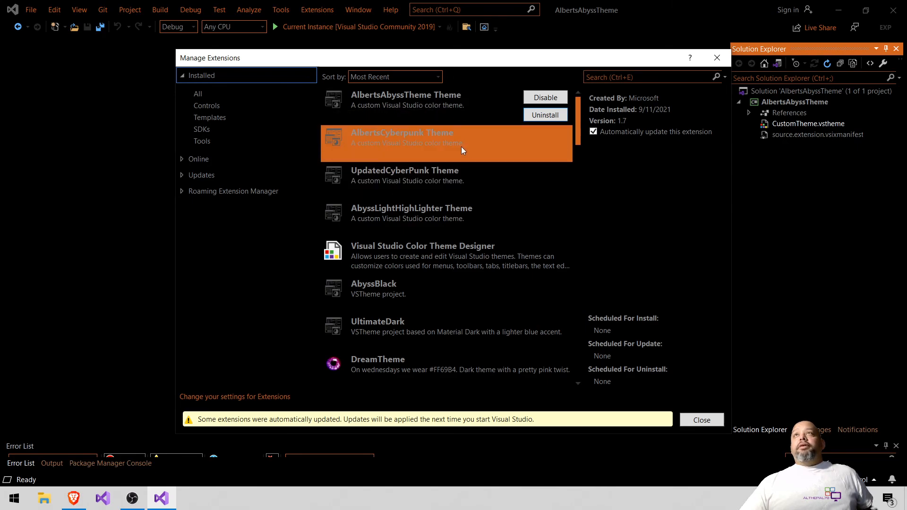
left_click(612, 77)
type("abu")
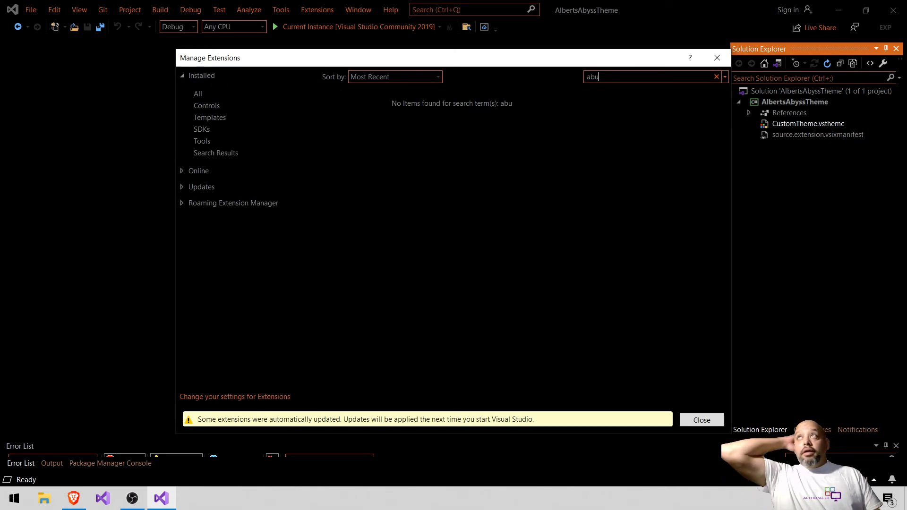
key("BackSpace")
type("y")
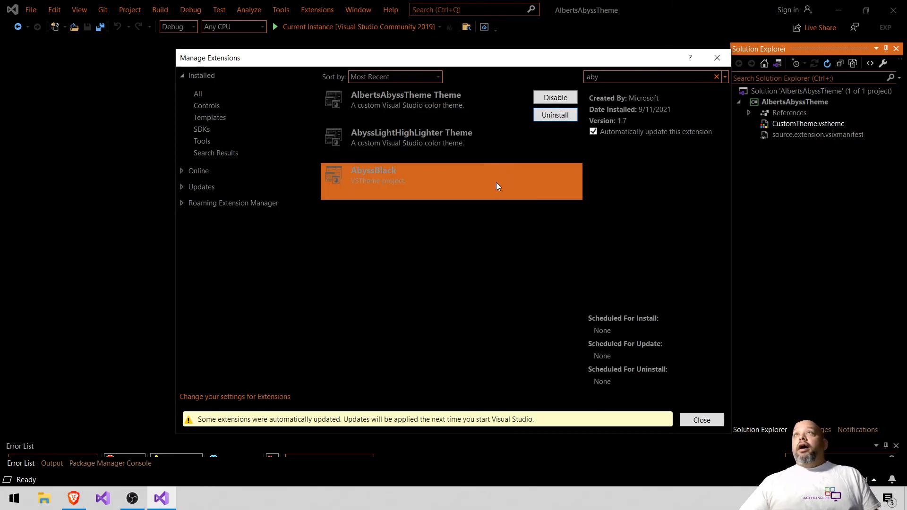
left_click(449, 146)
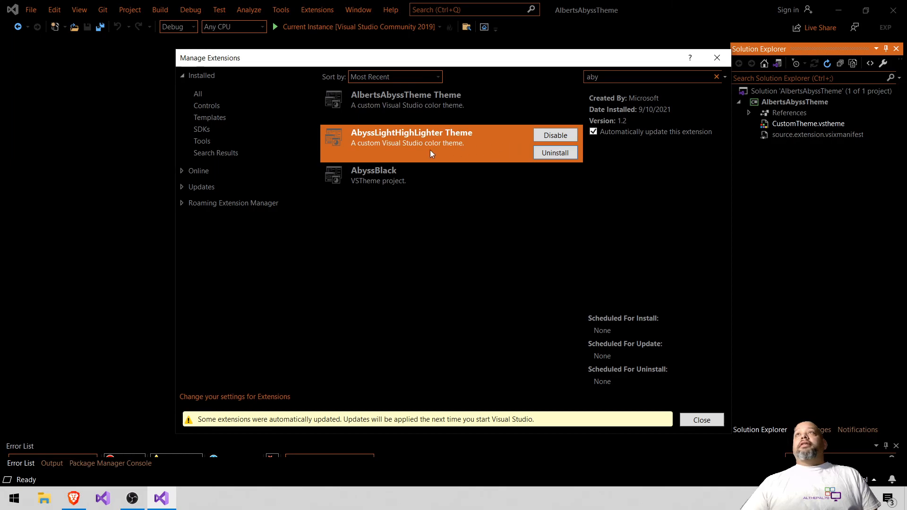
left_click(549, 153)
left_click(507, 296)
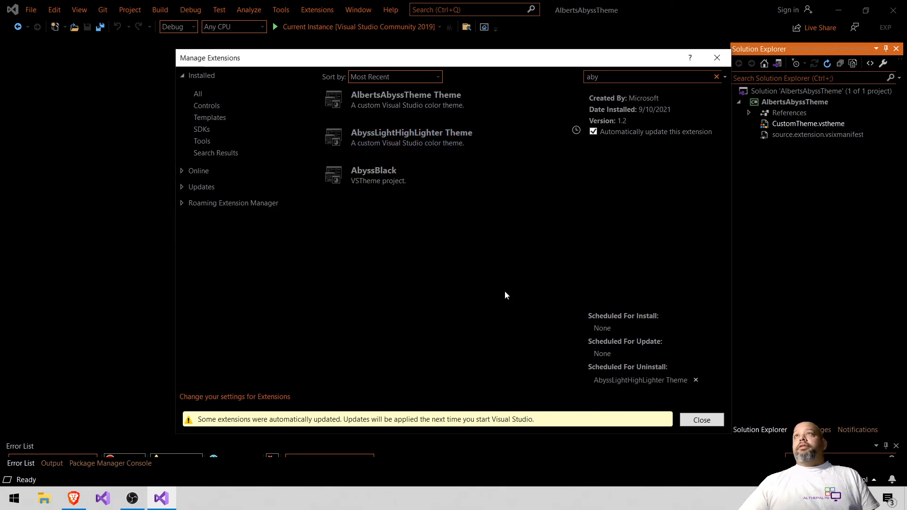
- Search the installed extensions for cyber, schedule UpdatedCyberPunk Theme for uninstall, and close the extension manager
left_click(601, 78)
type("cyber")
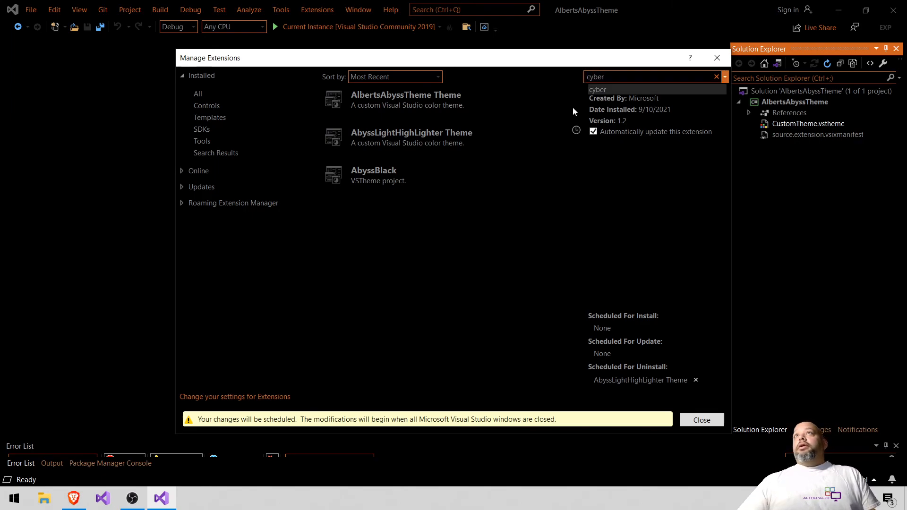
left_click(398, 137)
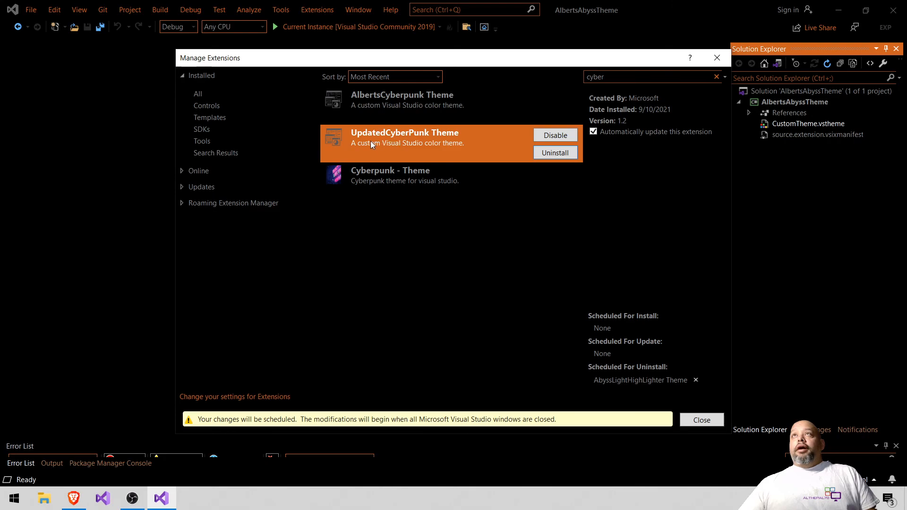
left_click(556, 153)
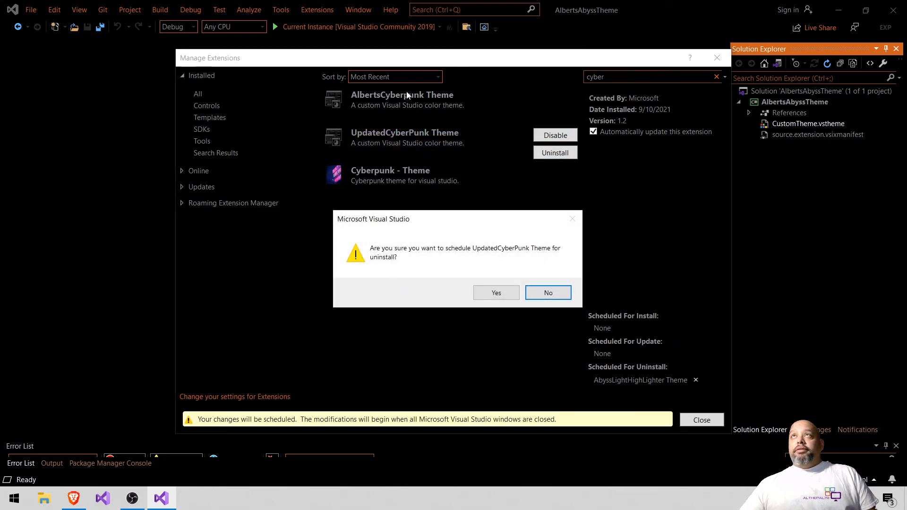
left_click(496, 293)
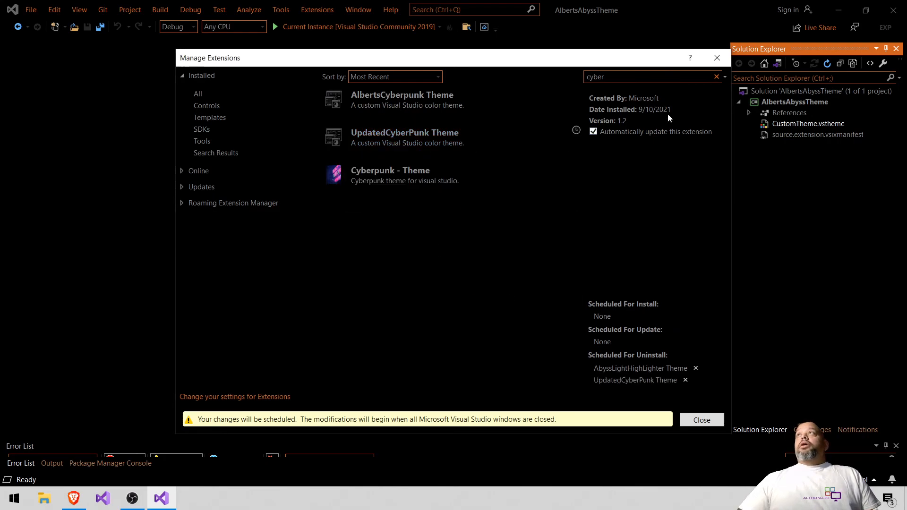
left_click(716, 60)
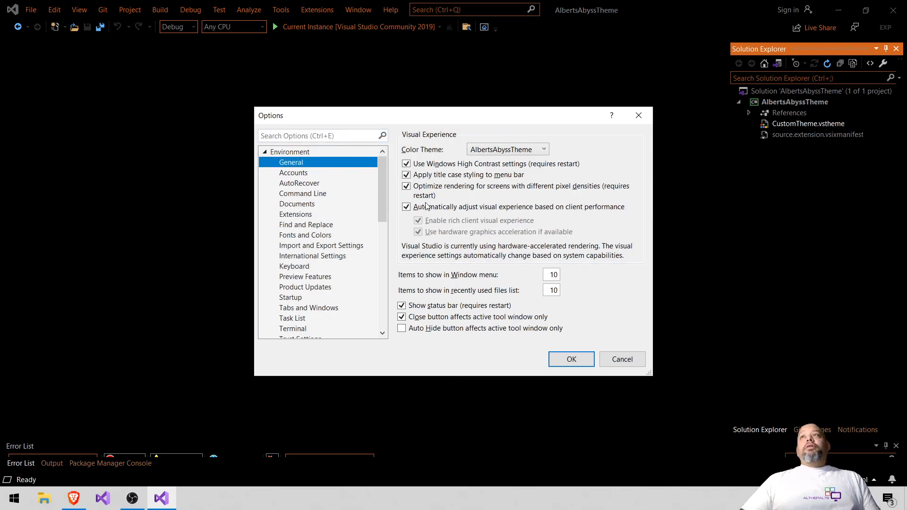
- Set the Text Editor font size to 14 in the Fonts and Colors options
left_click(316, 229)
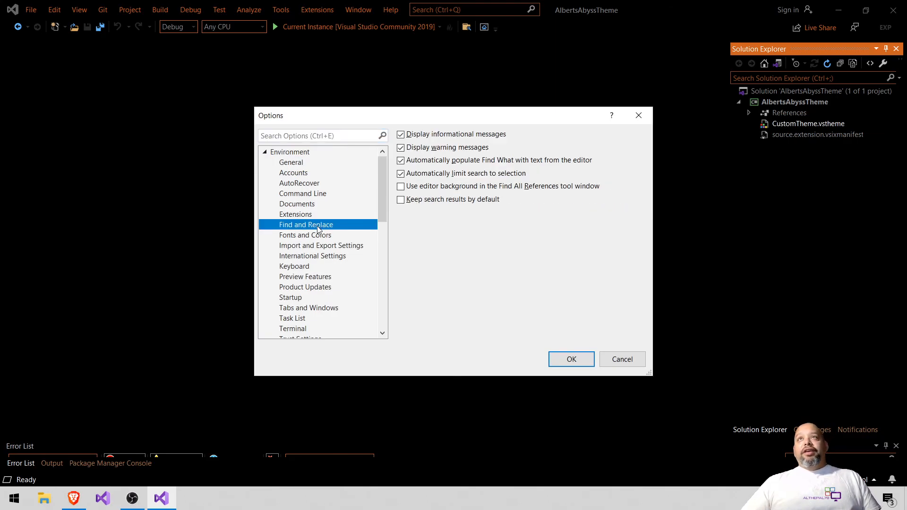
left_click(319, 234)
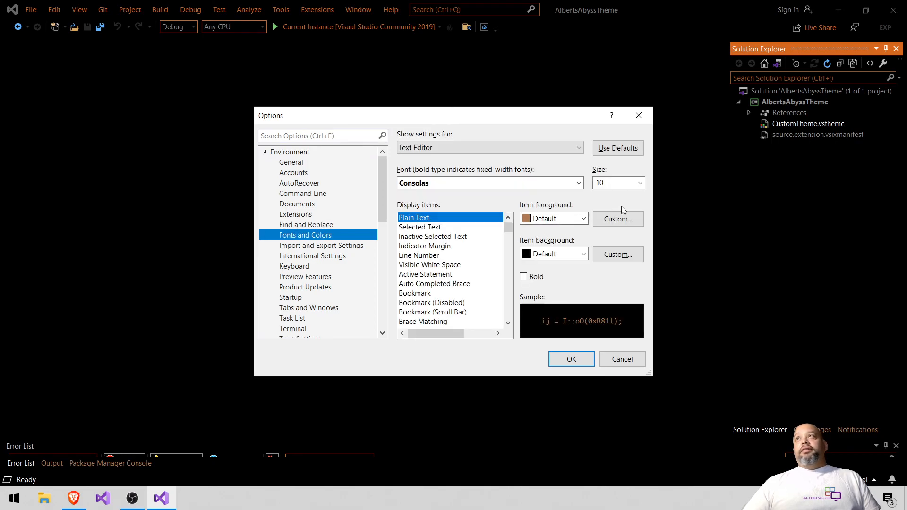
left_click(640, 184)
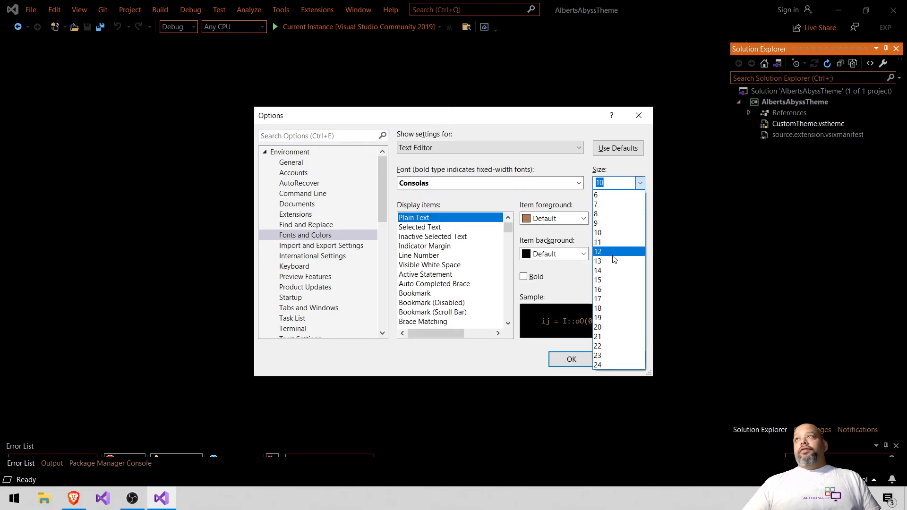
left_click(609, 267)
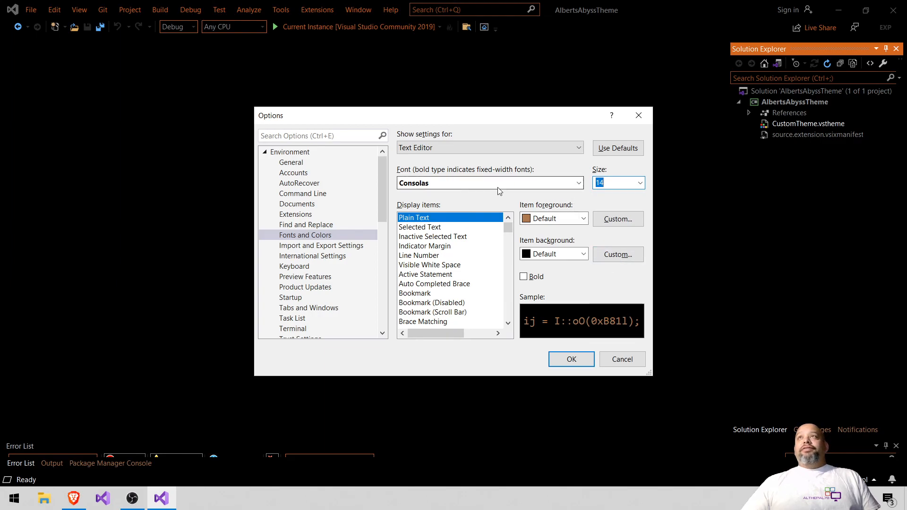
- Set the Package Manager Console font size to 12 in the Fonts and Colors options
left_click(543, 148)
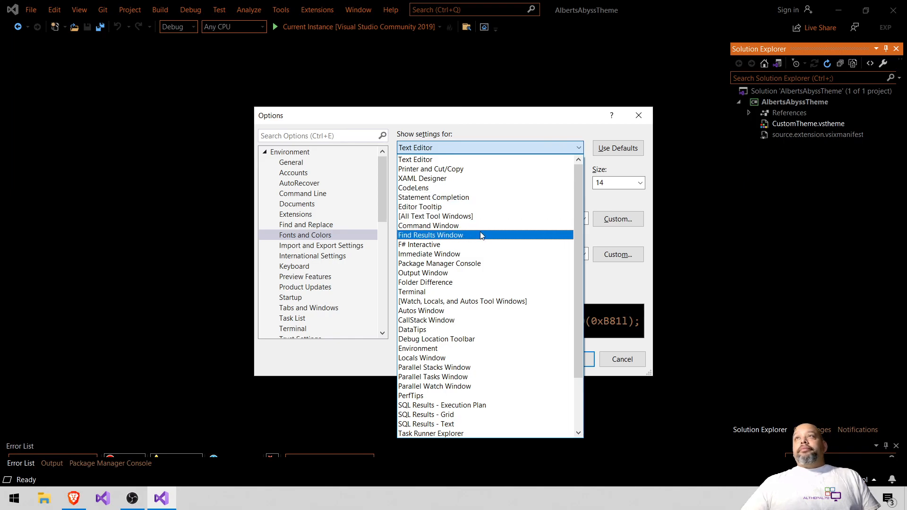
left_click(471, 264)
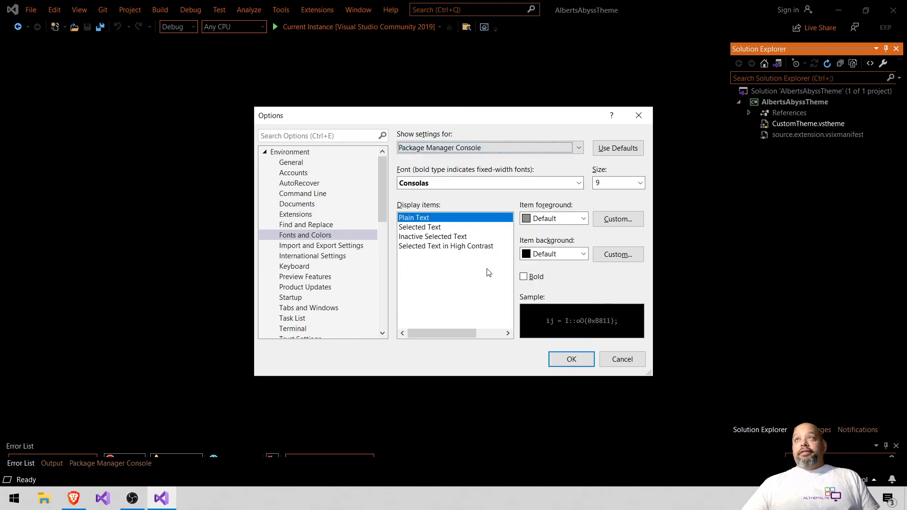
left_click(556, 186)
left_click(620, 188)
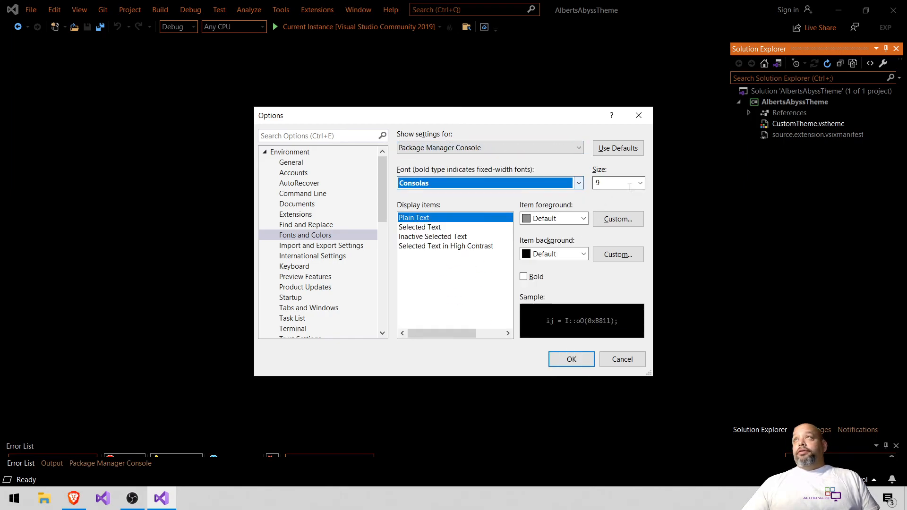
left_click(620, 185)
left_click(615, 252)
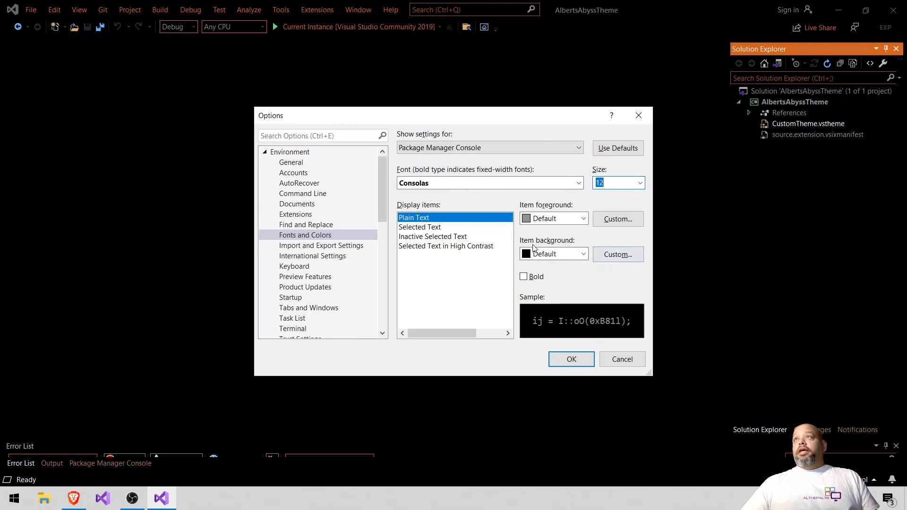
left_click(442, 262)
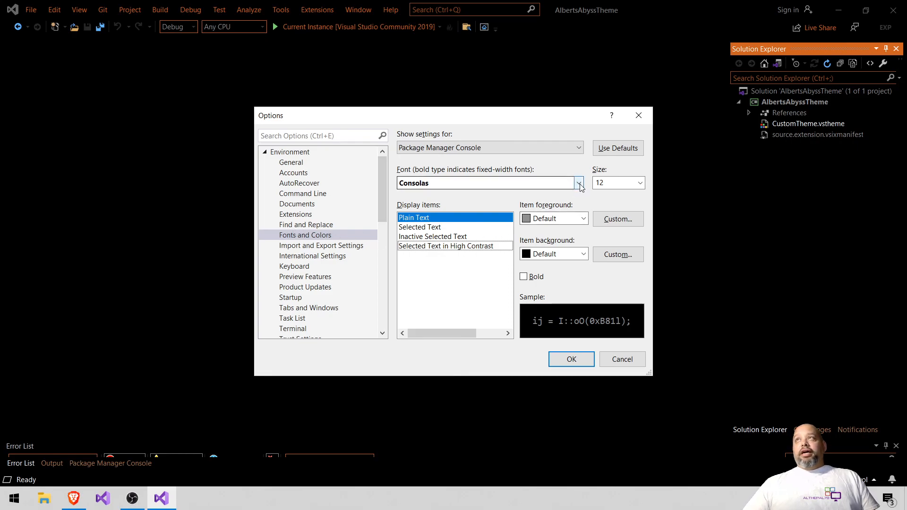
- Set the Environment font to Consolas with a larger size, and apply the Fonts and Colors options
left_click(571, 148)
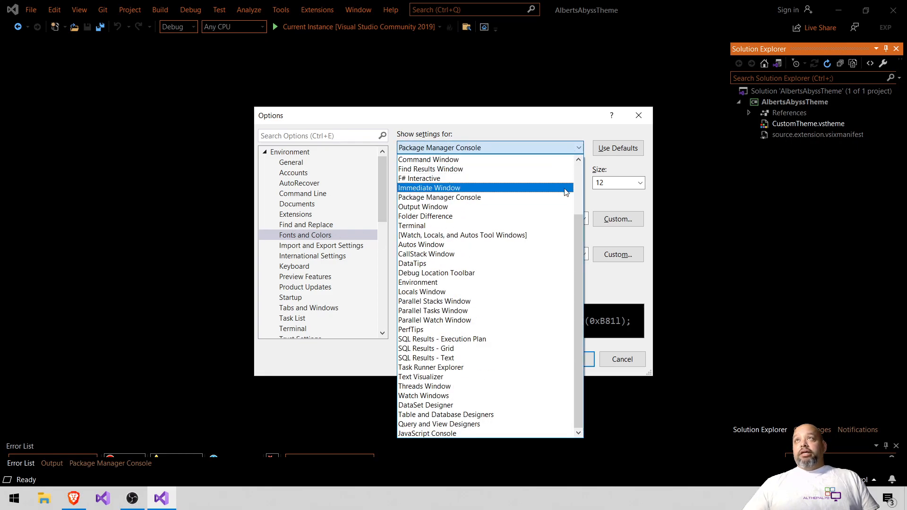
left_click(500, 283)
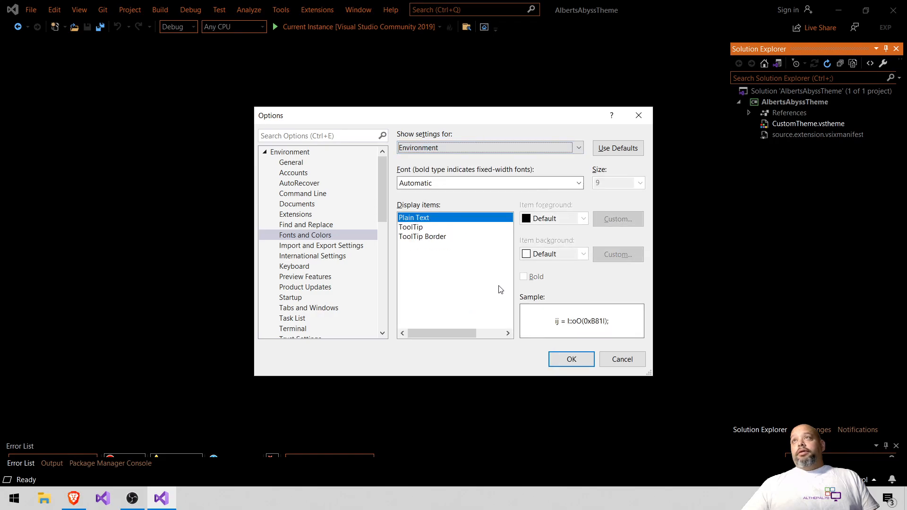
left_click(478, 183)
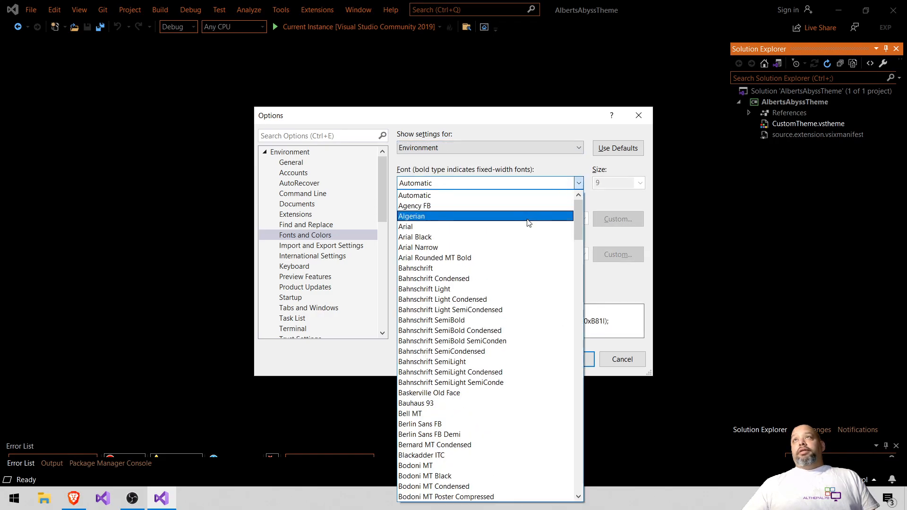
scroll(530, 242, "down", 4)
scroll(531, 242, "down", 7)
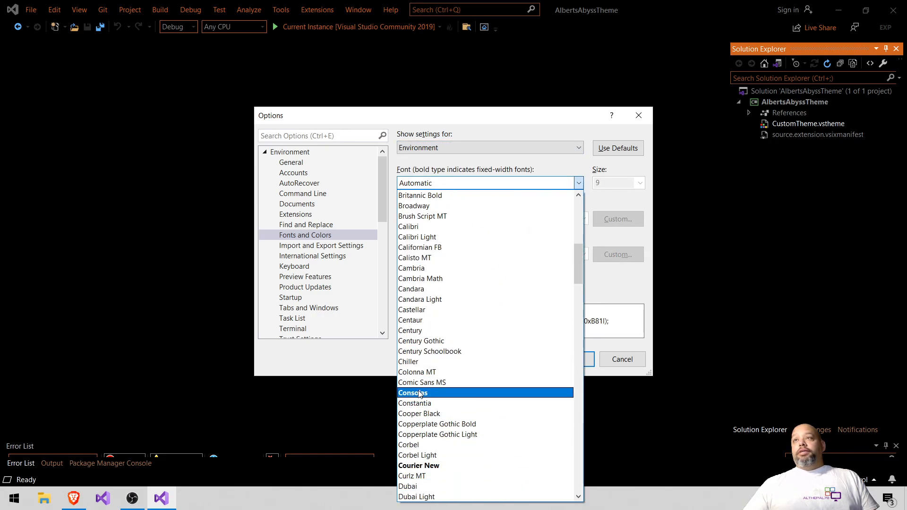
left_click(529, 391)
left_click(640, 183)
left_click(608, 255)
left_click(559, 359)
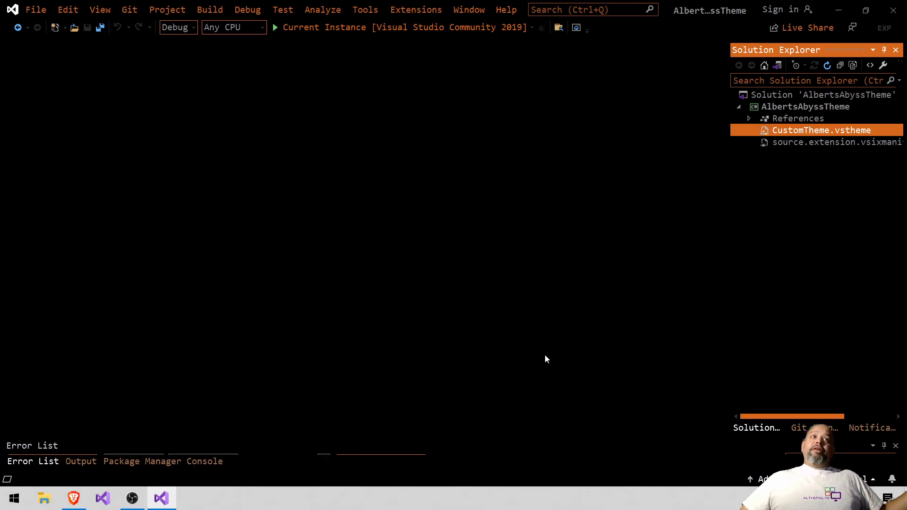
- Review the metadata of the source.extension.vsixmanifest file in its designer and close the file
left_click(784, 144)
double_click(783, 143)
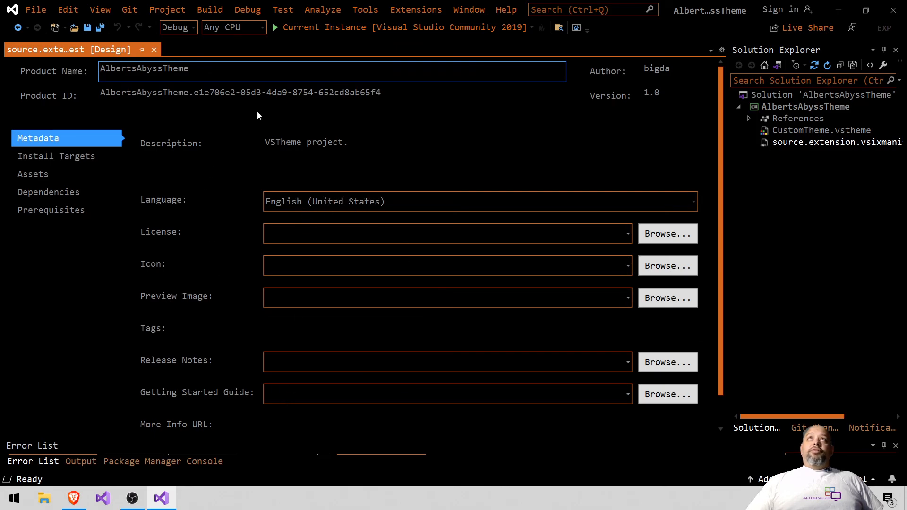
left_click(154, 50)
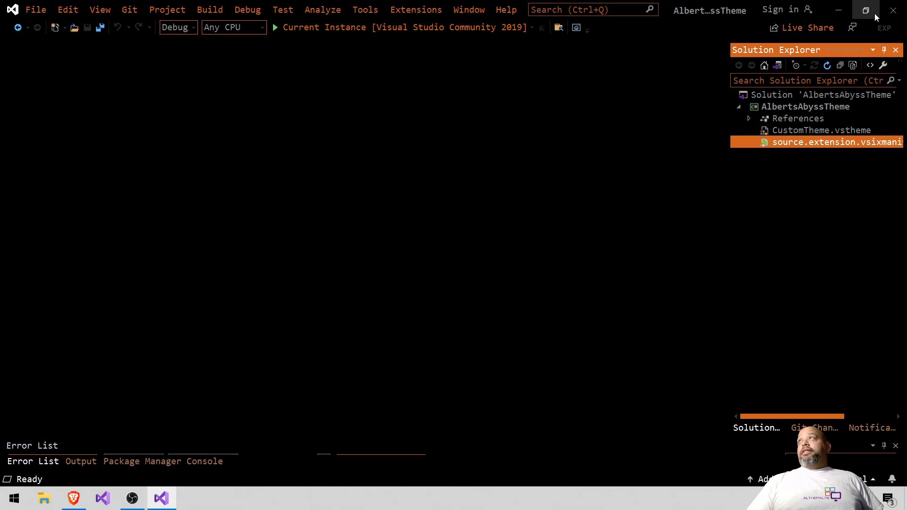
- Exit Visual Studio so that the VSIX Installer starts processing the scheduled extension uninstalls
left_click(893, 10)
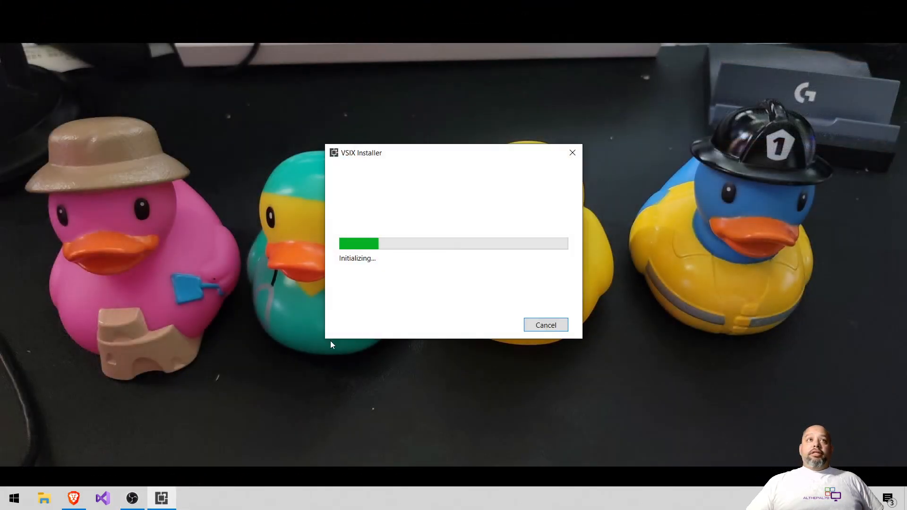